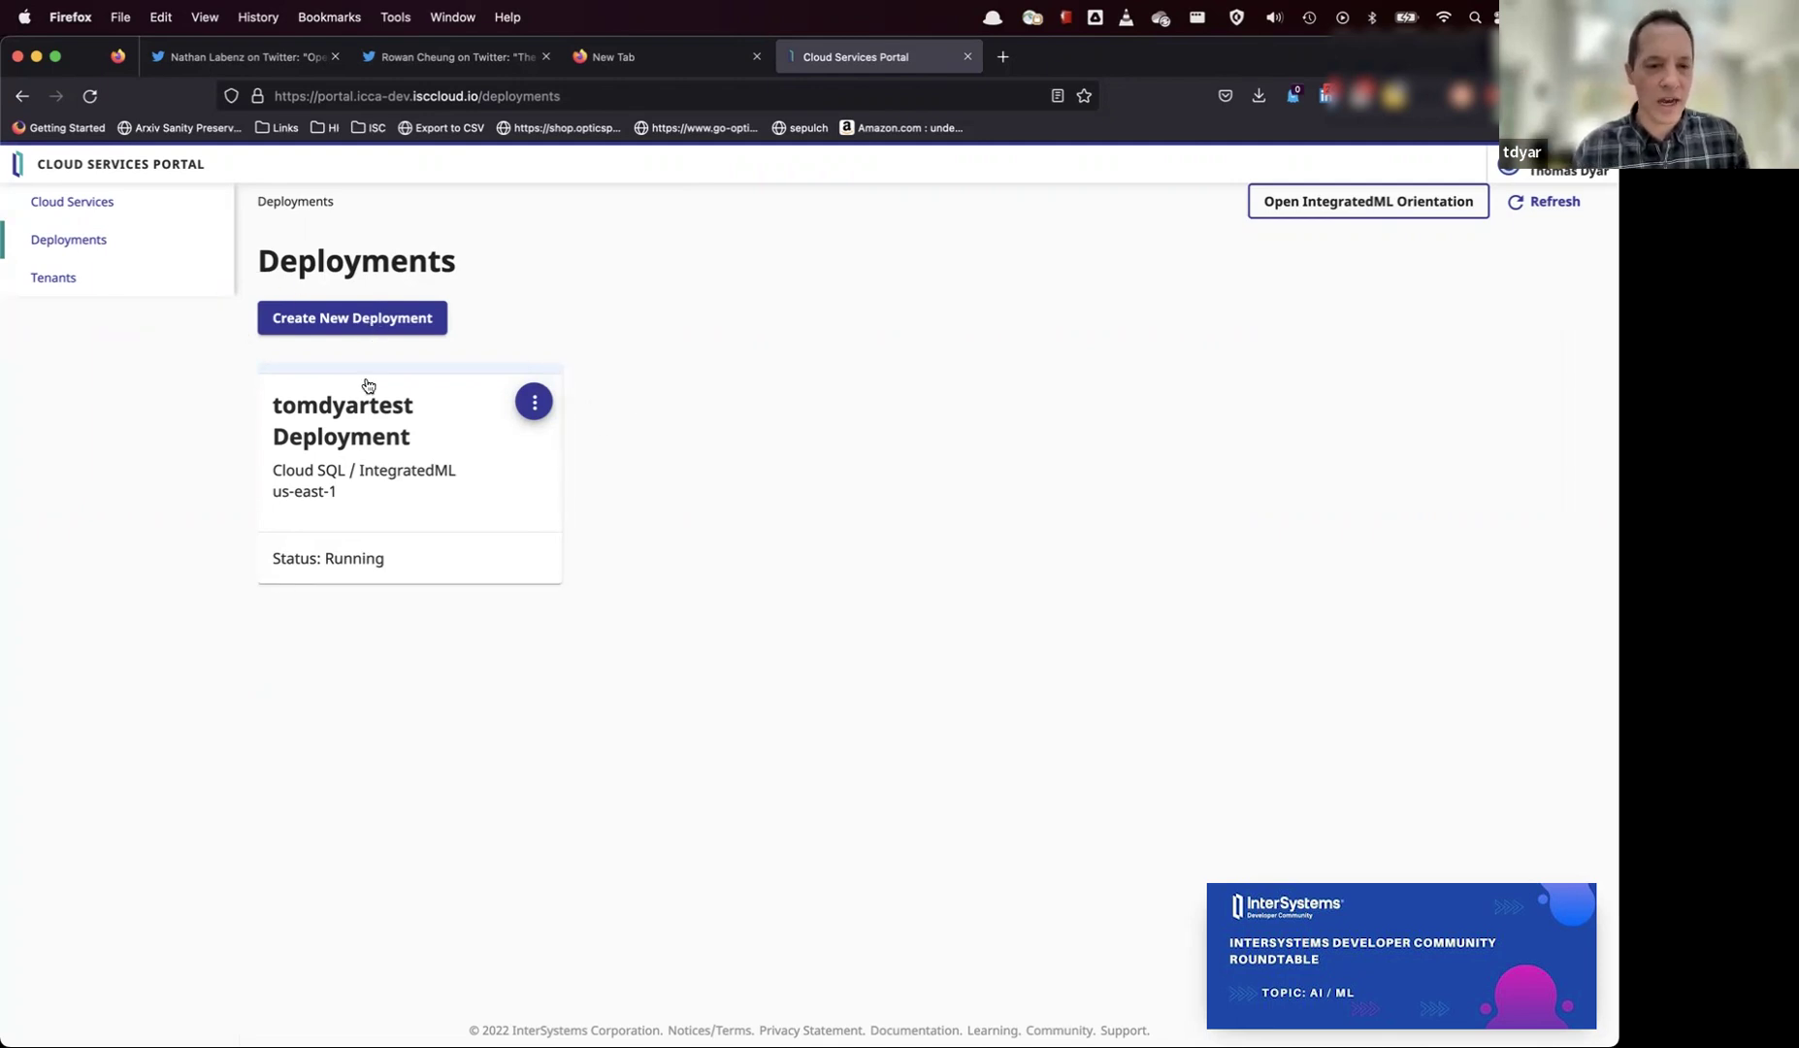
- Start a new deployment with the Cloud SQL service and IntegratedML enabled, and review the available deployment sizes
click(359, 324)
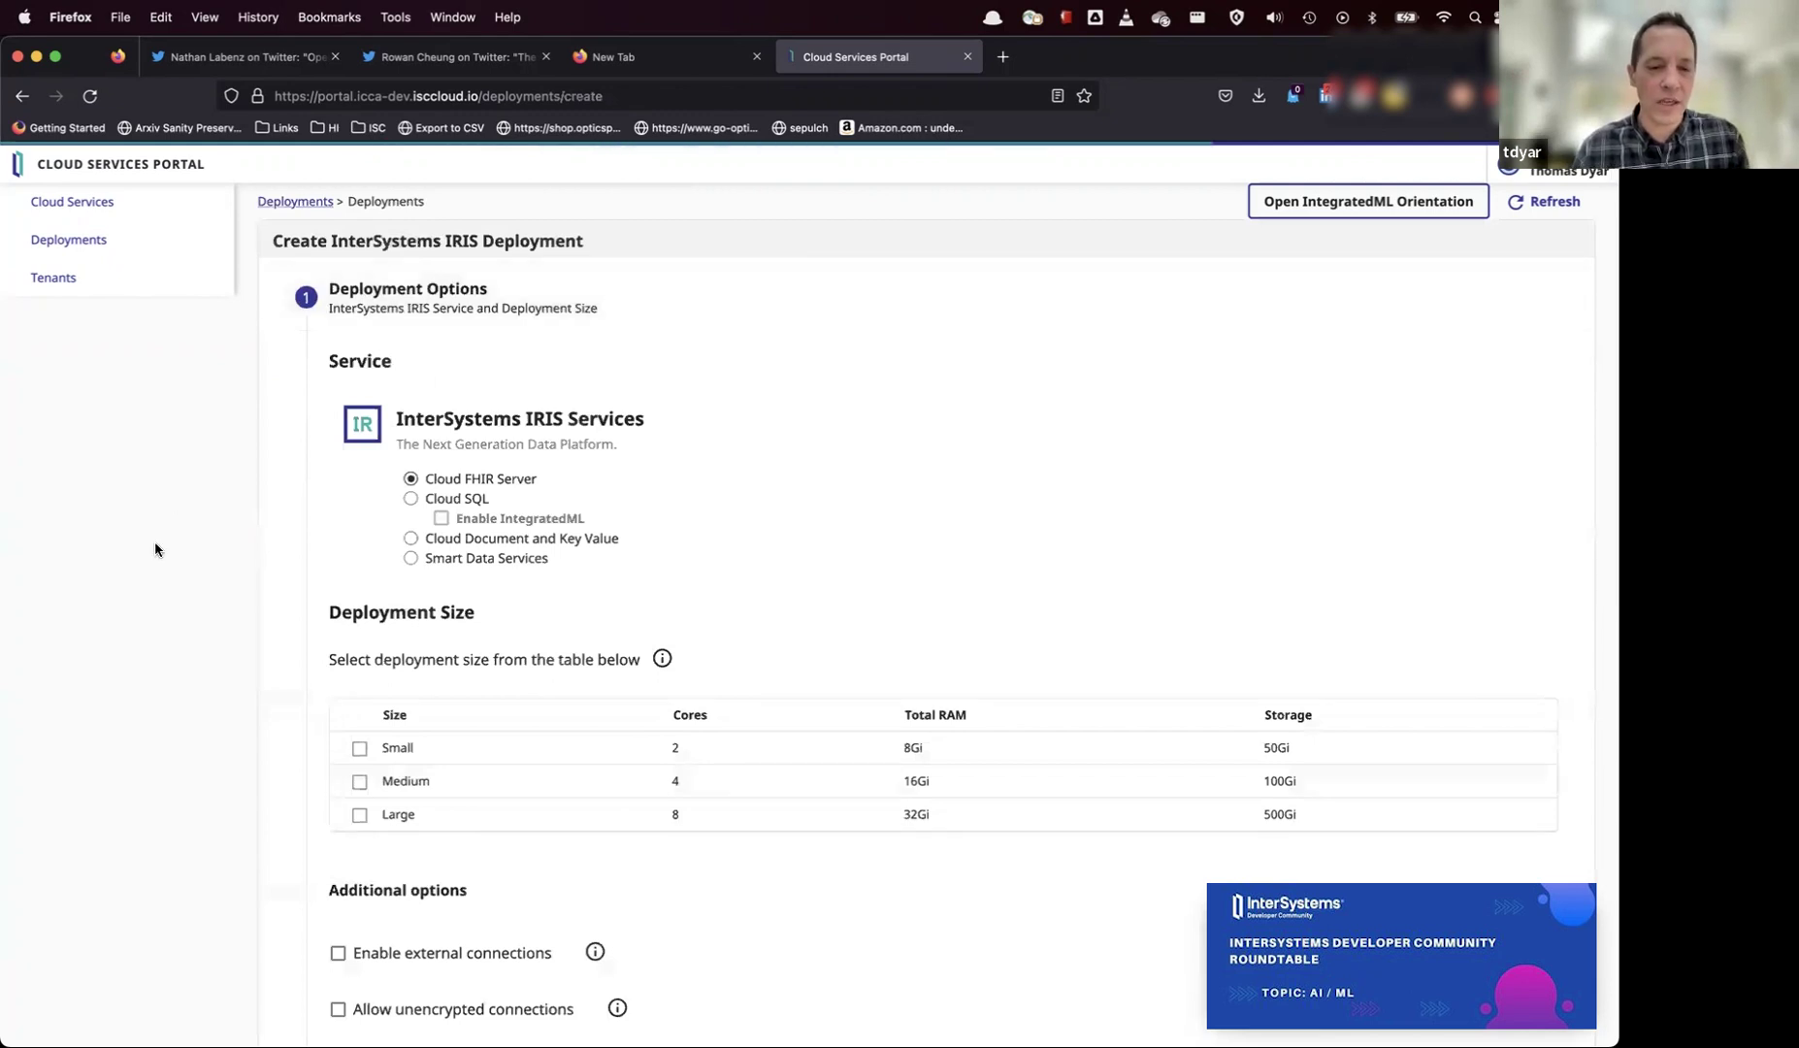
scroll(155, 550, down, 2)
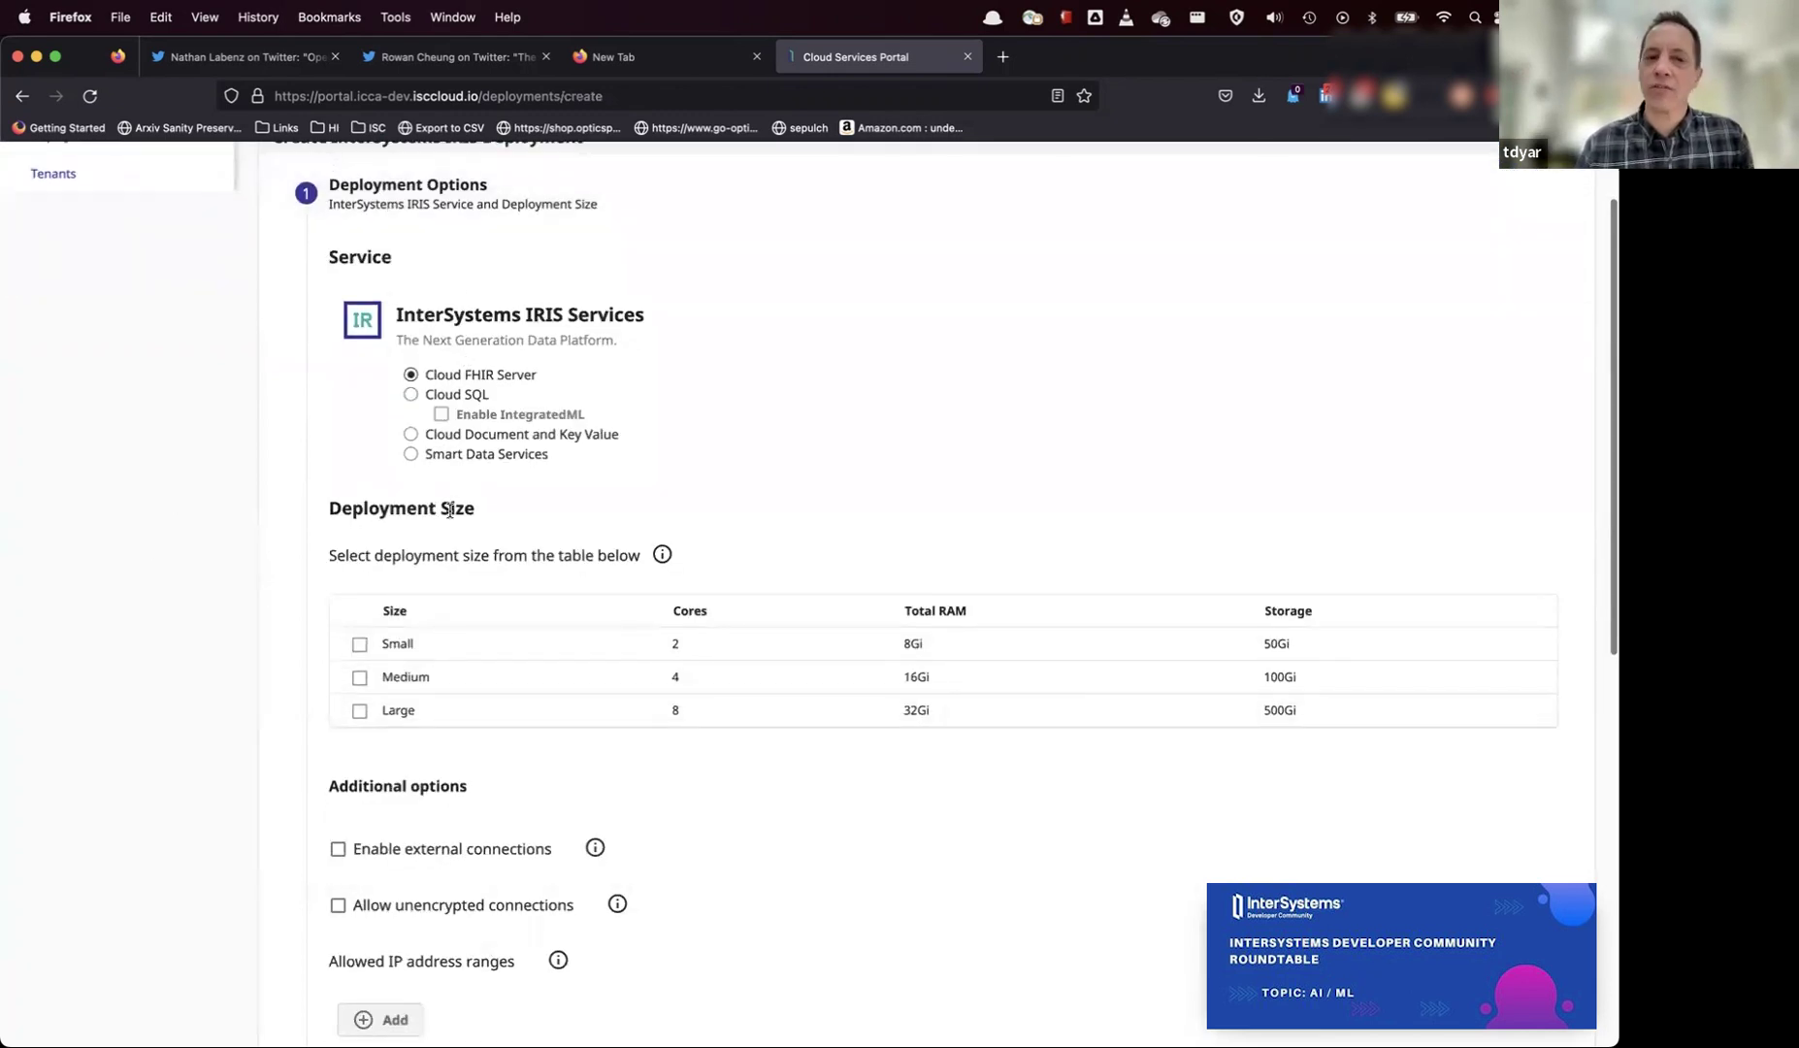
click(410, 394)
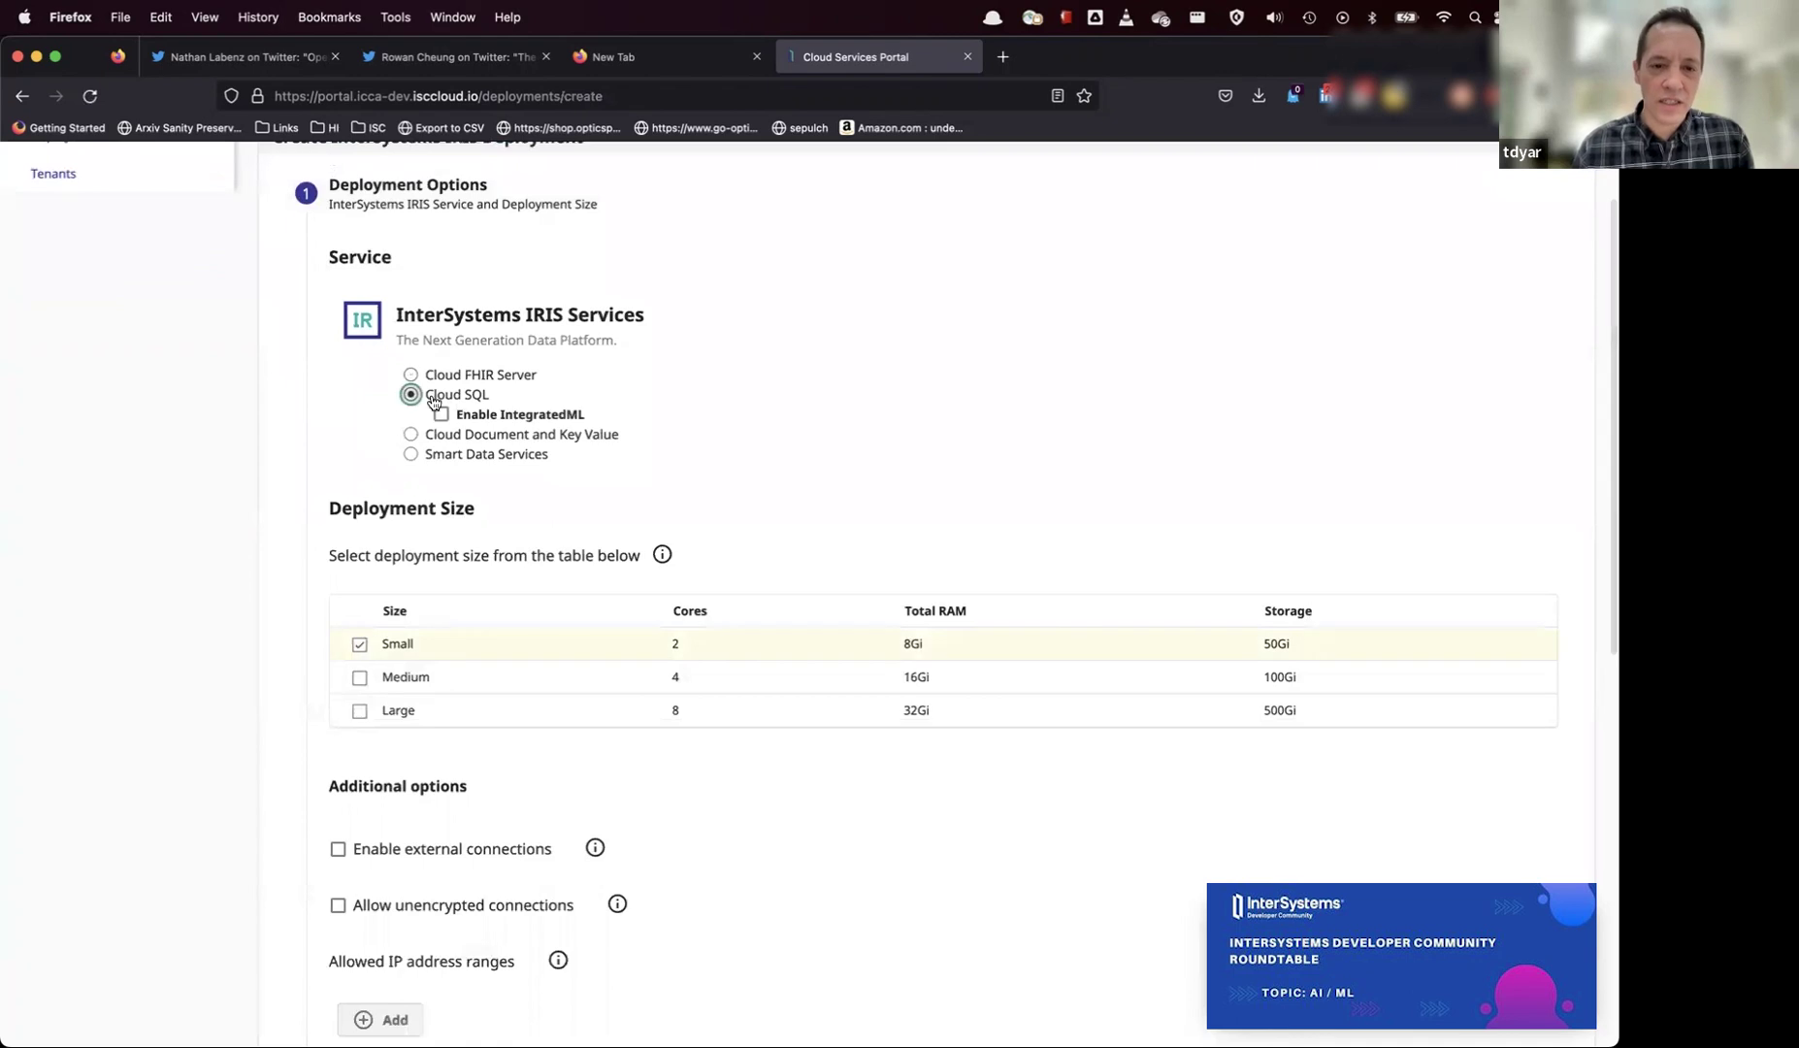
click(442, 416)
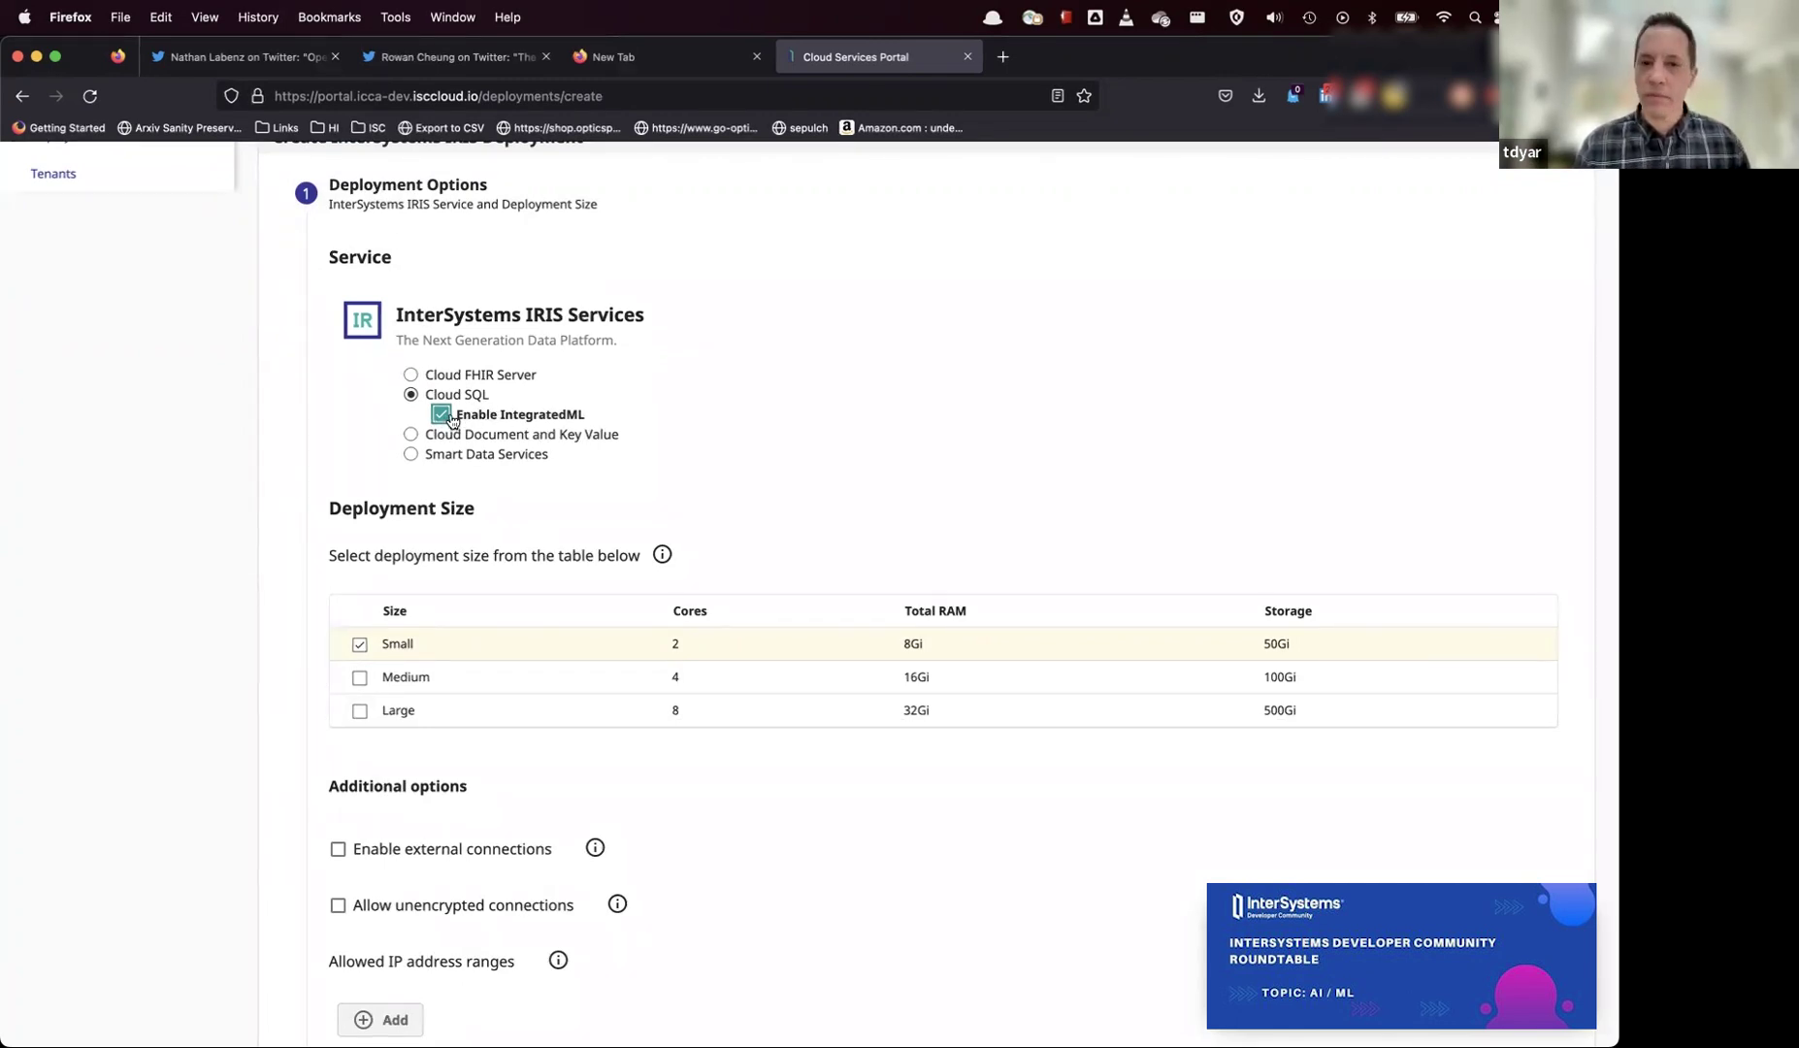
scroll(544, 488, down, 2)
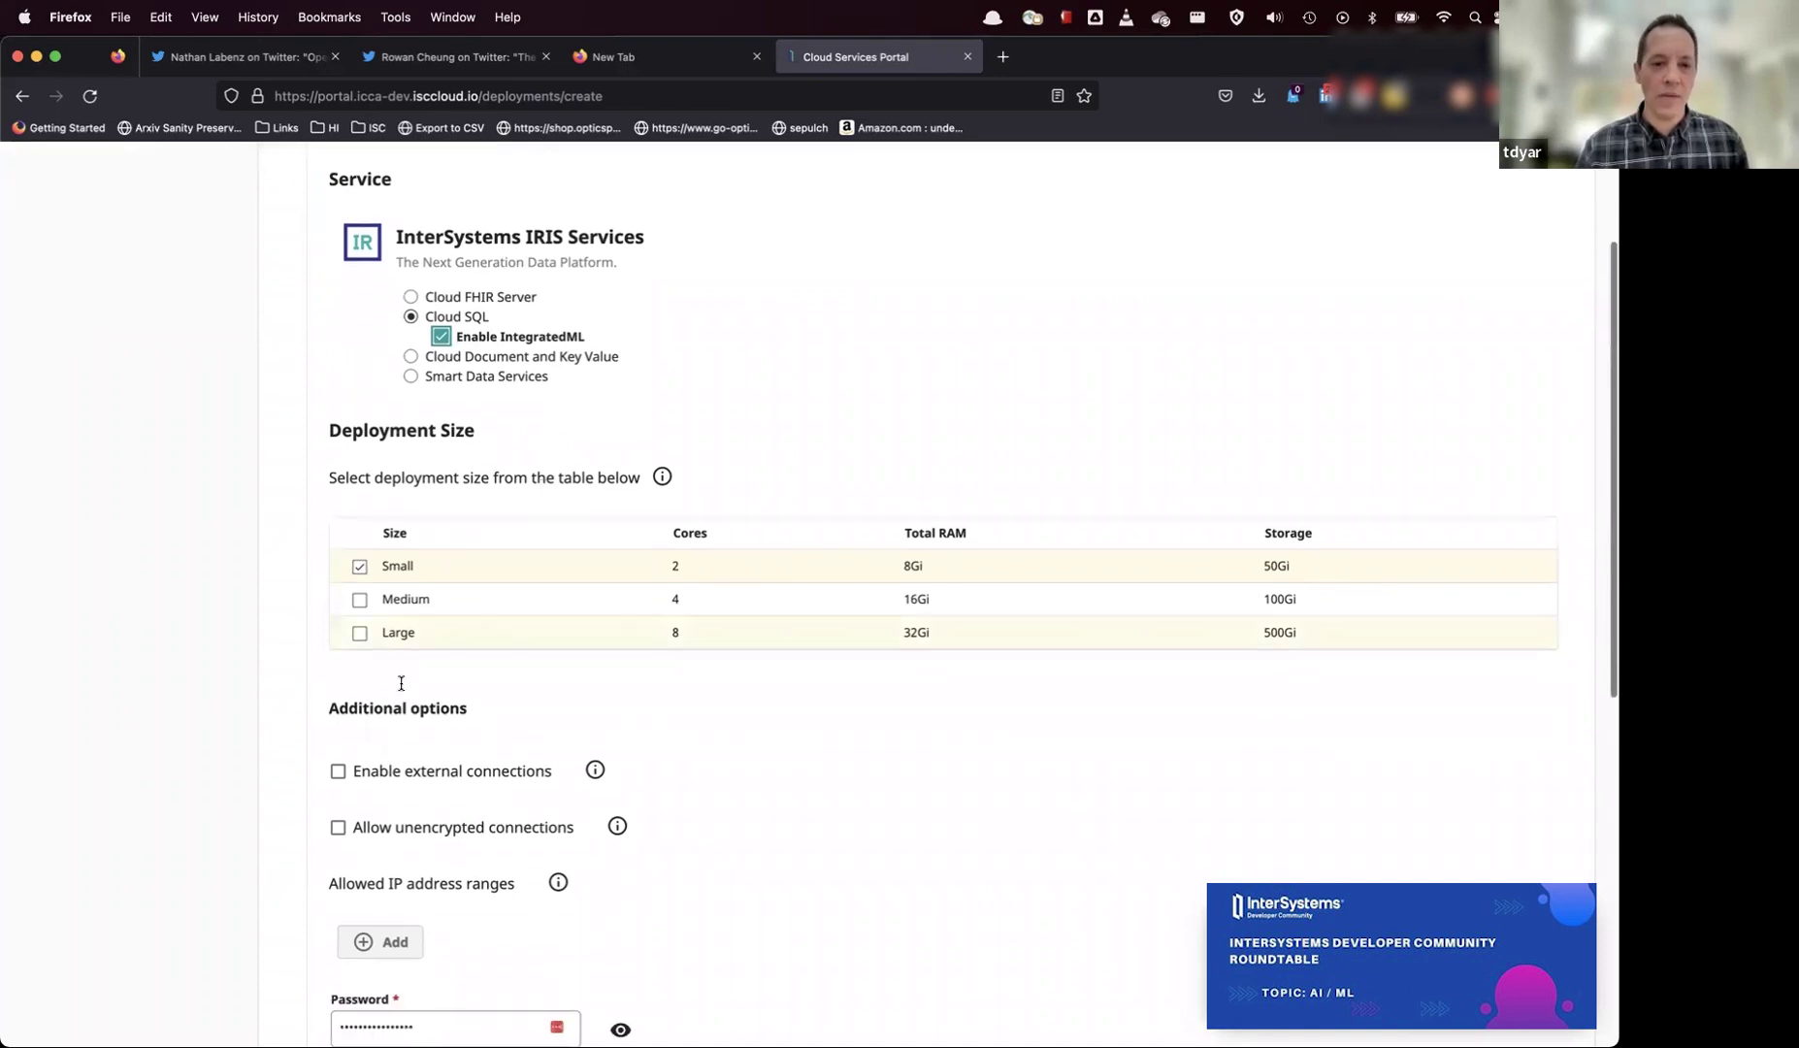
scroll(479, 683, down, 2)
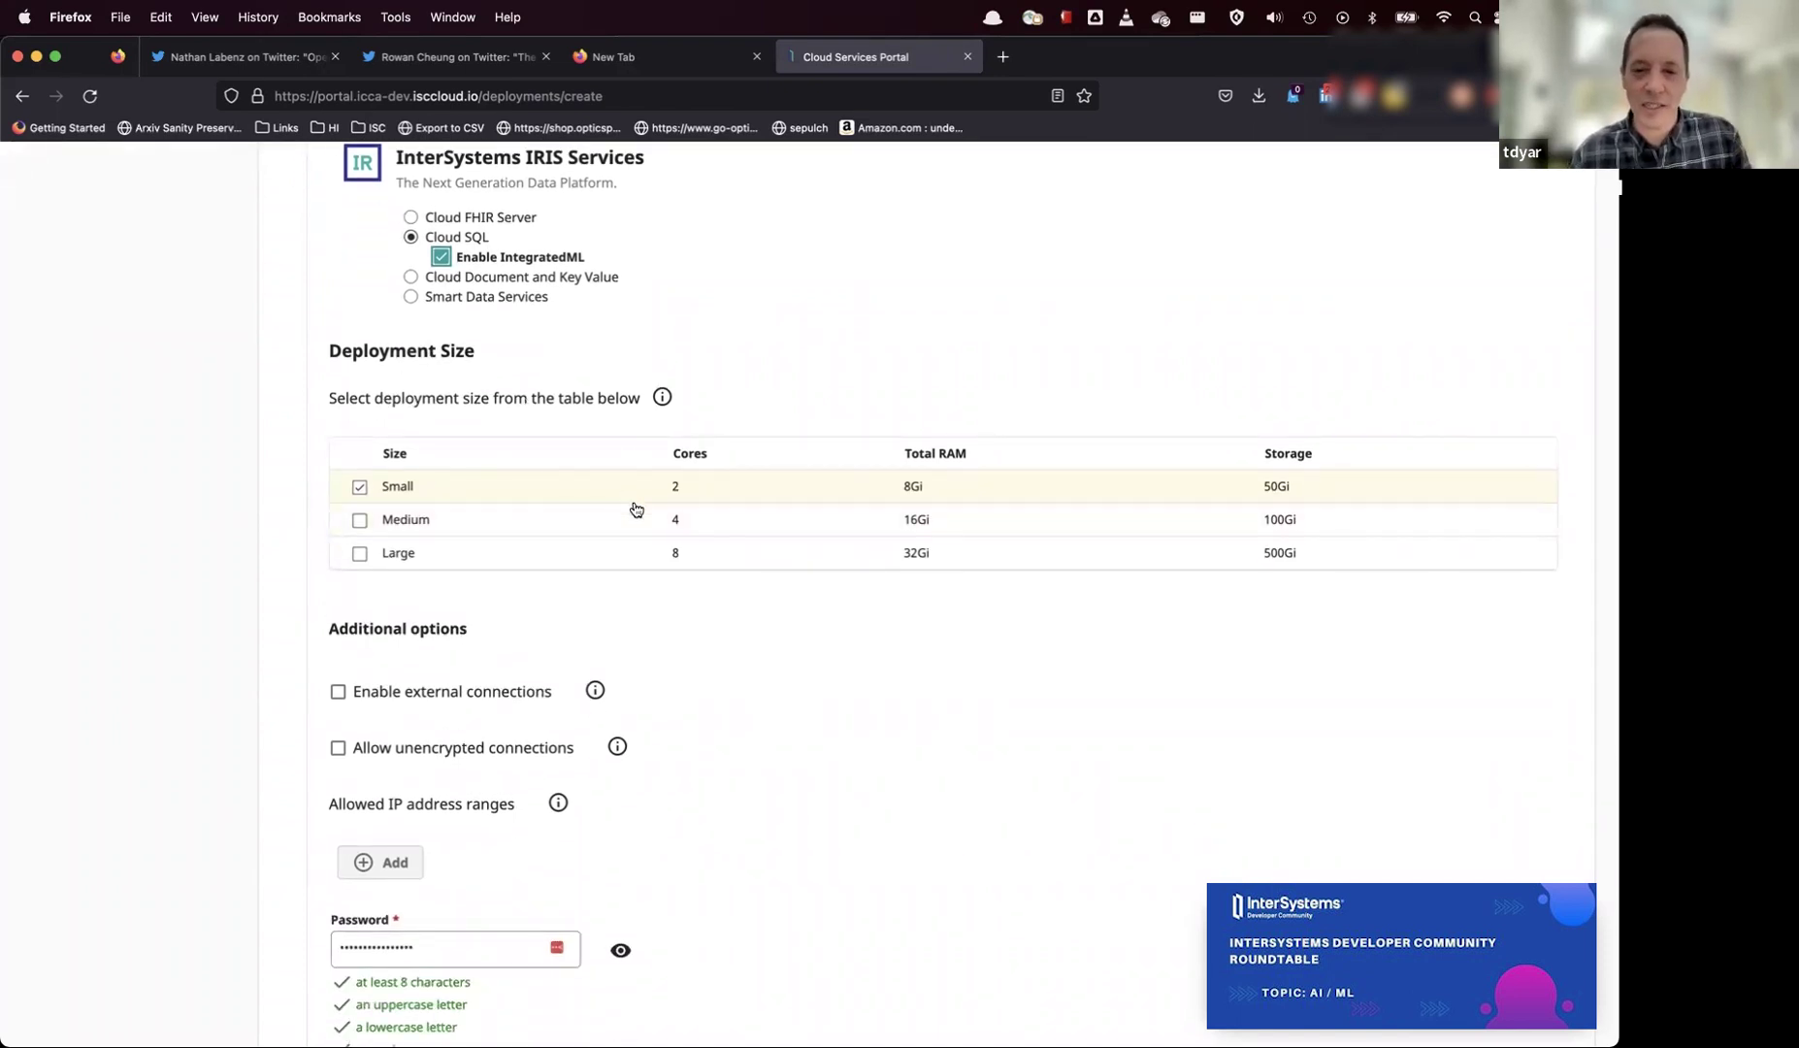
scroll(817, 671, down, 4)
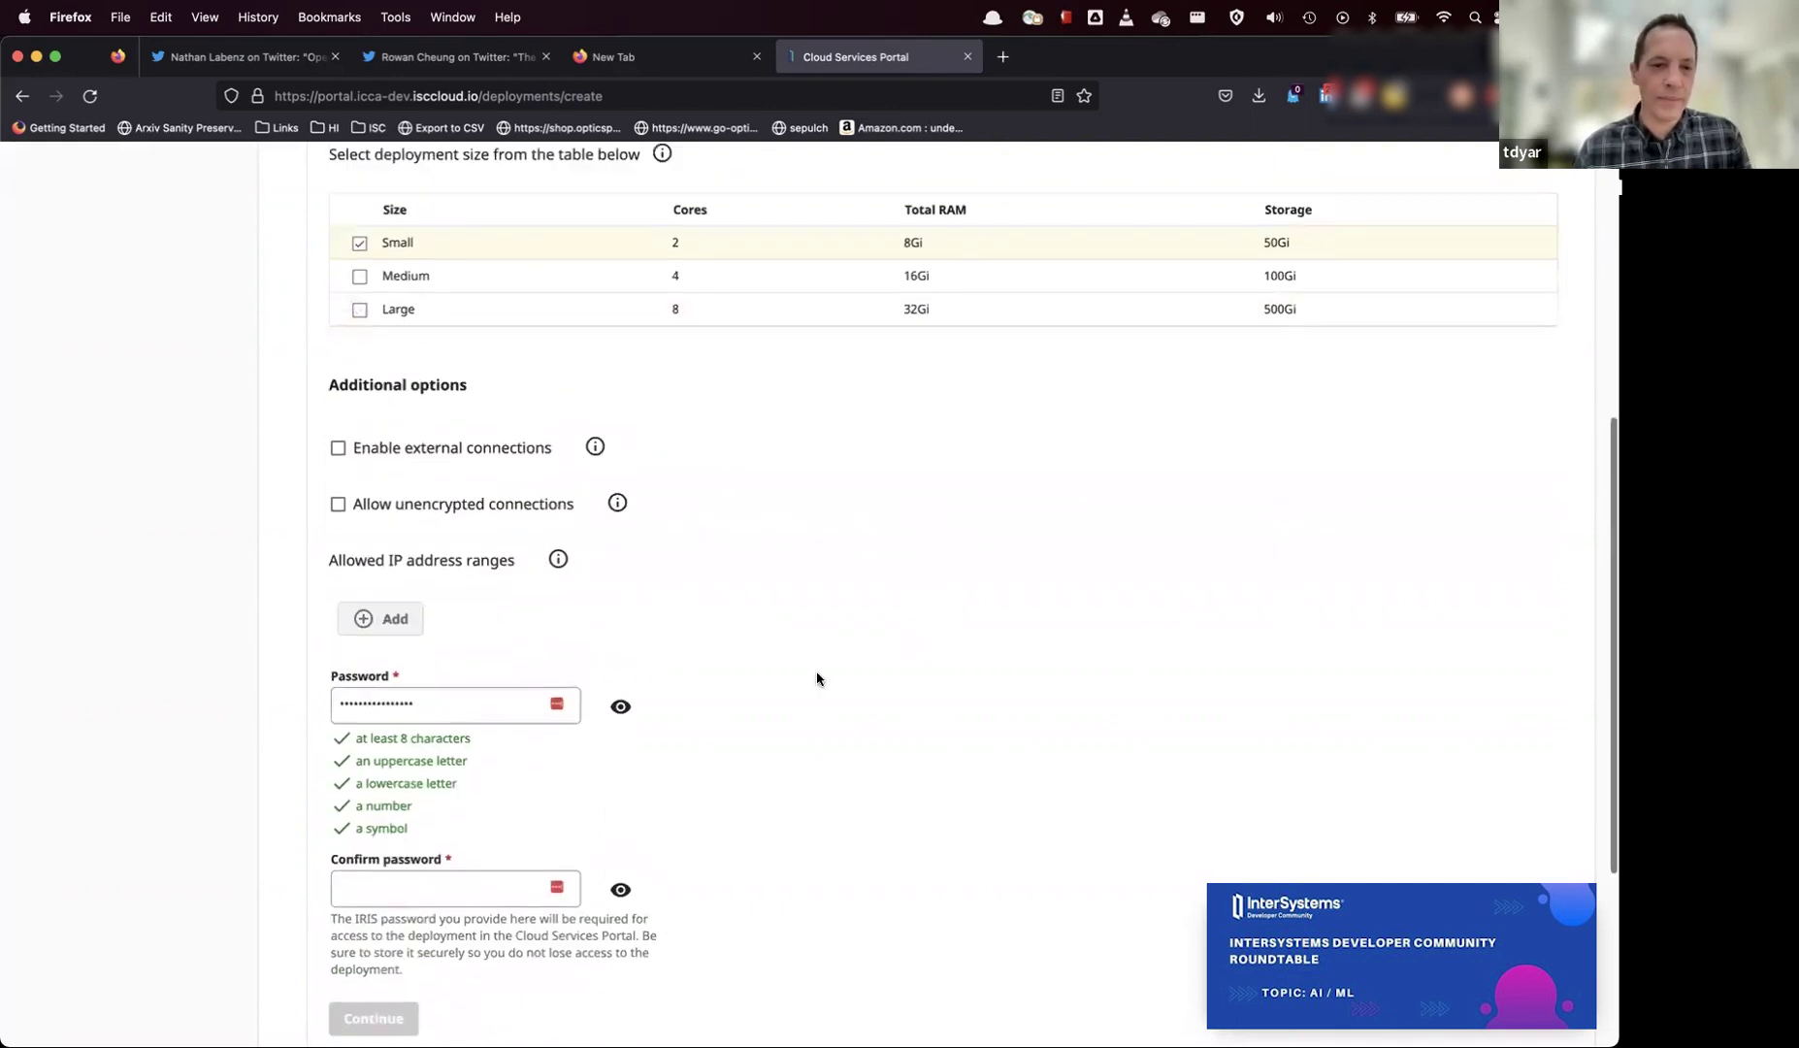
scroll(818, 670, up, 5)
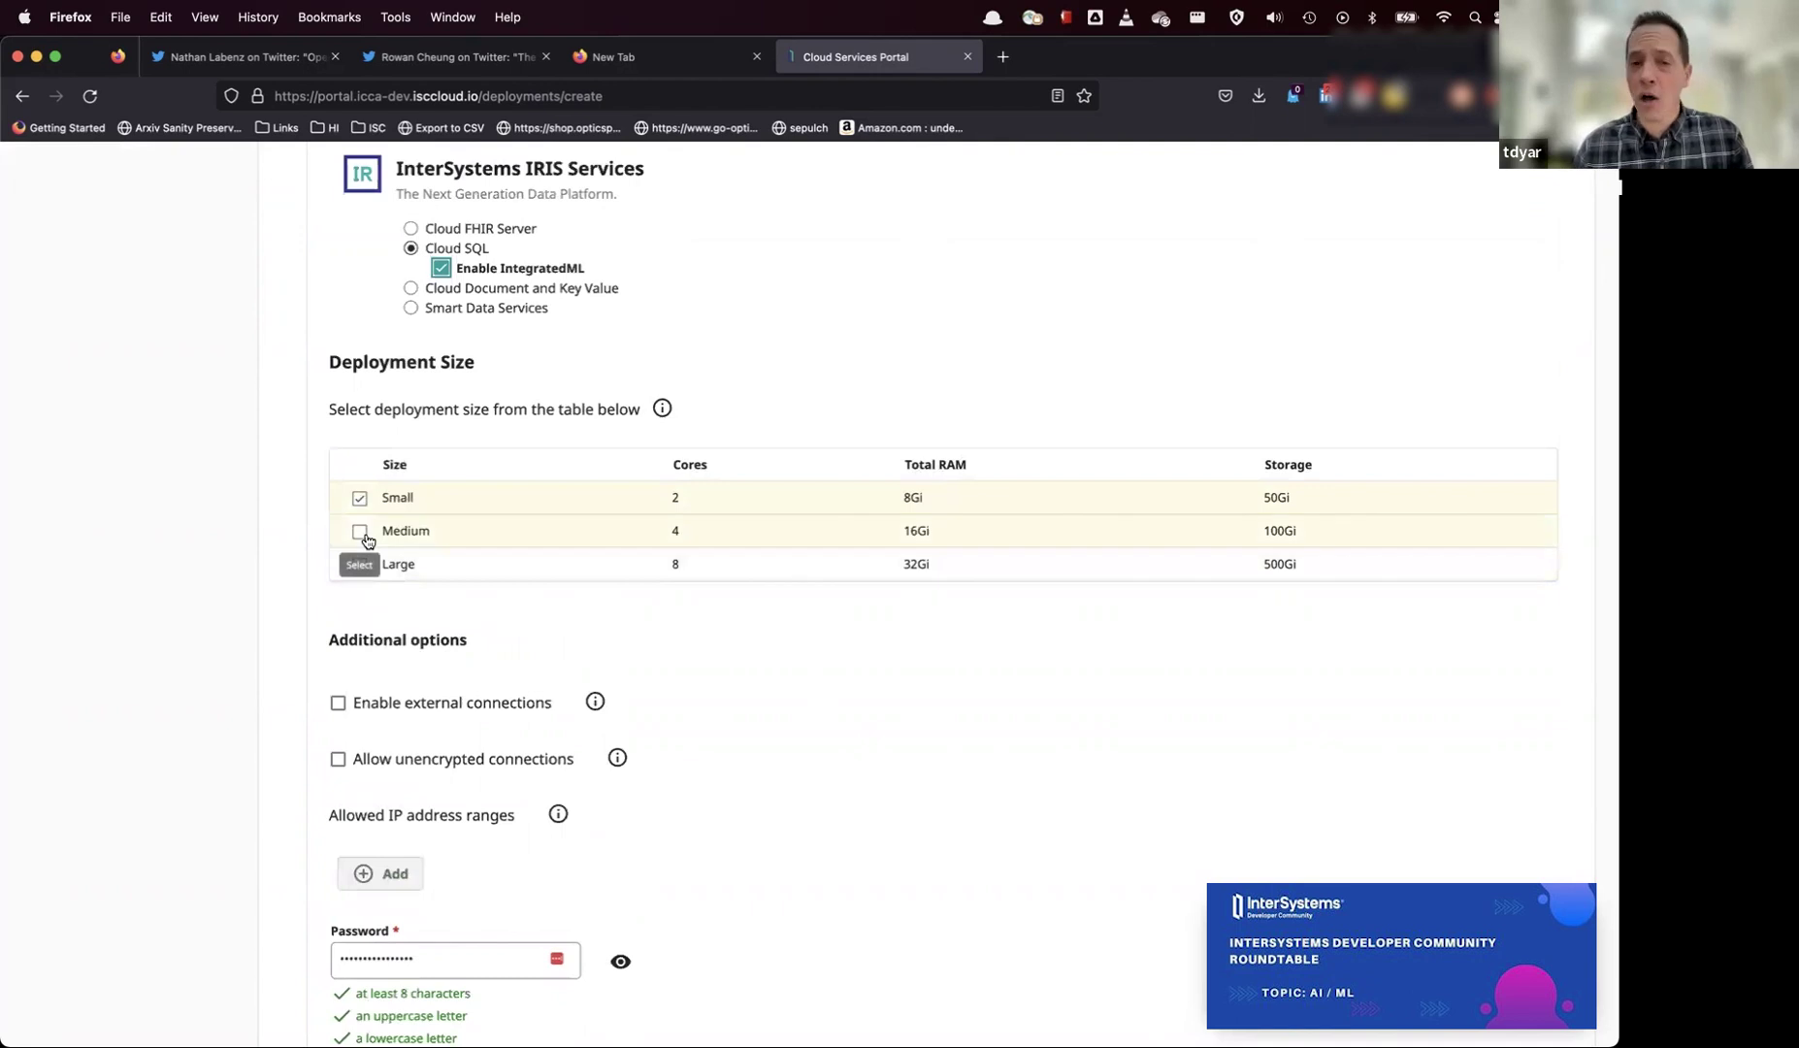
- Enable external connections and allow unencrypted connections in the new deployment's additional options
scroll(261, 595, down, 3)
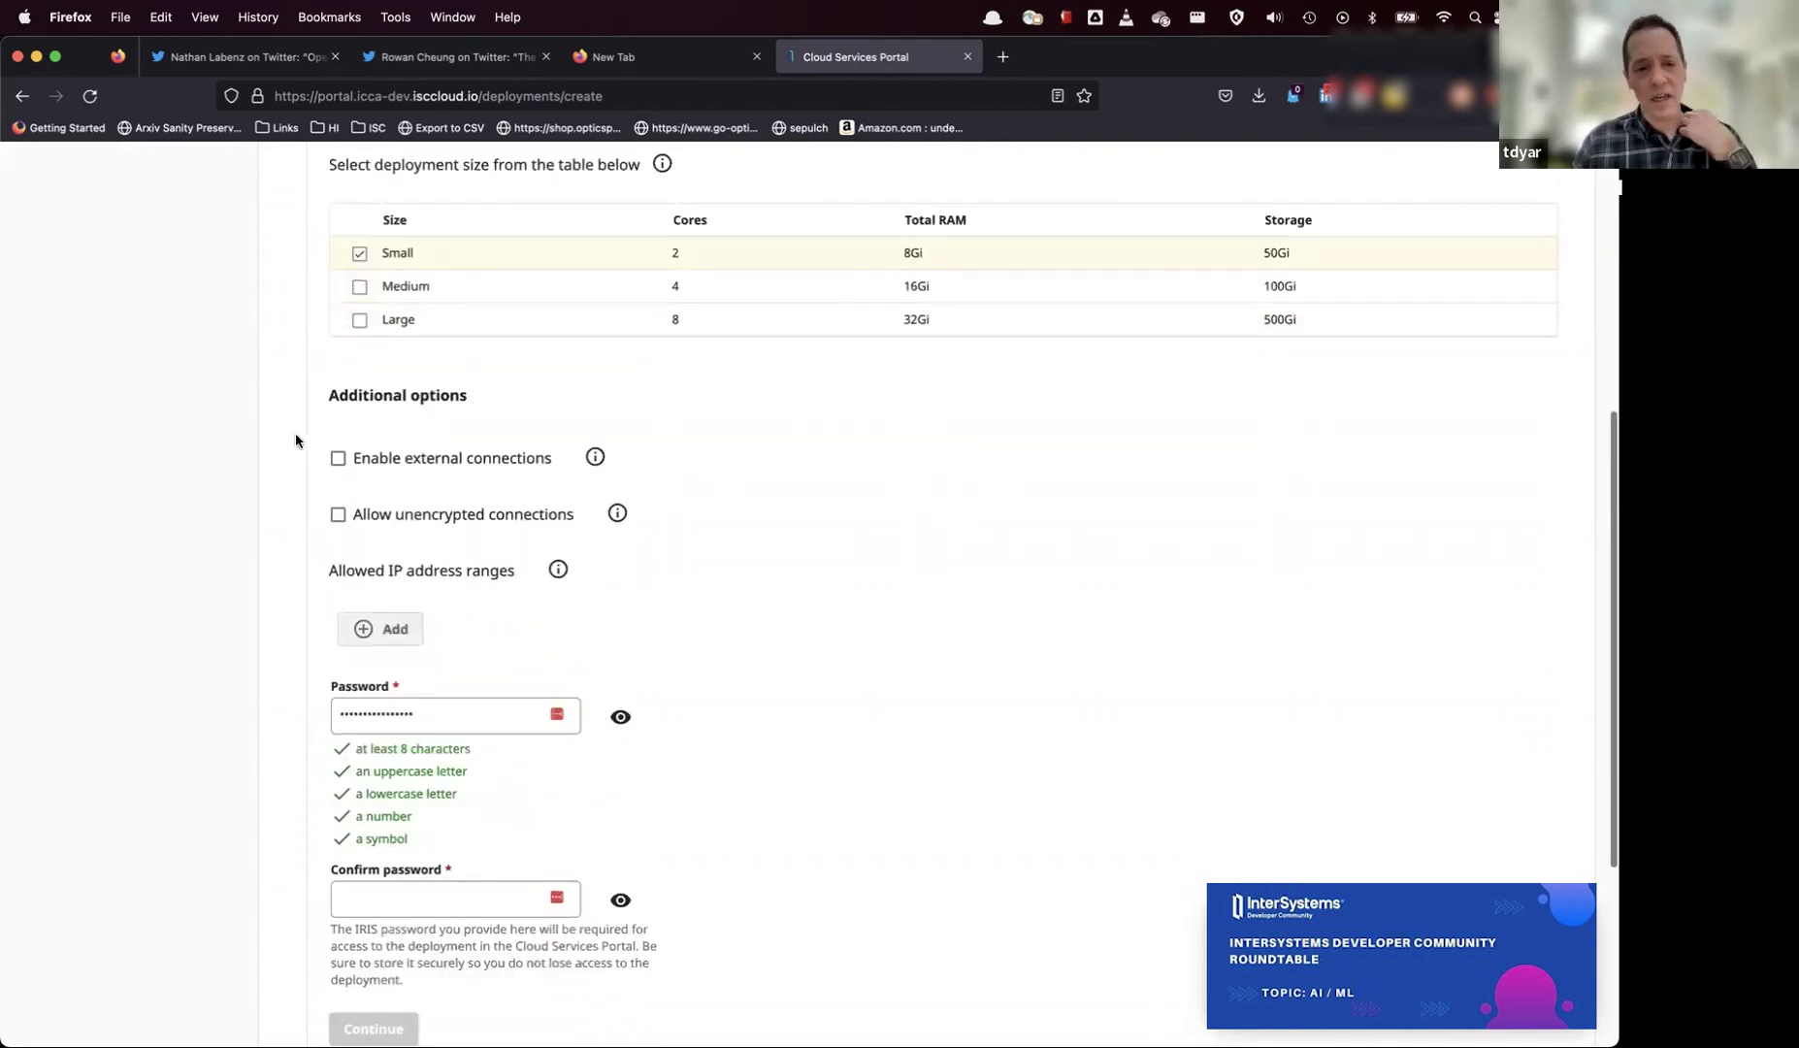
click(338, 462)
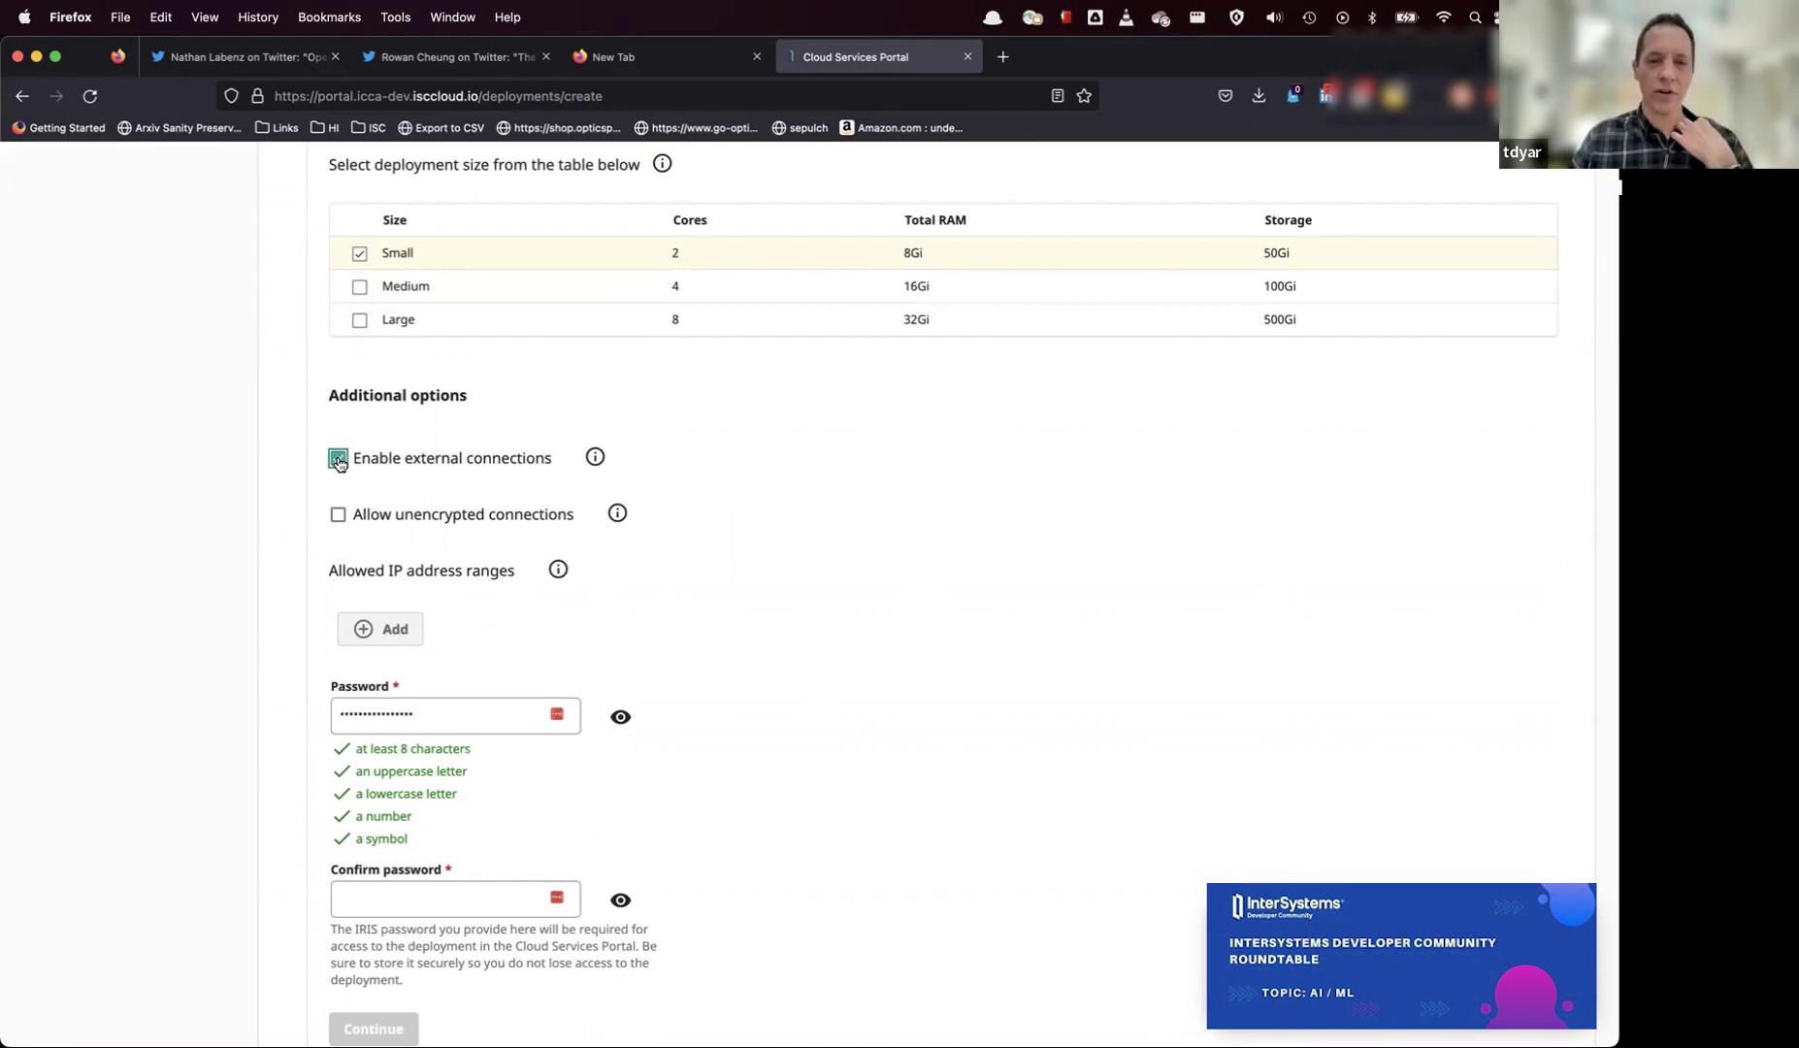
click(339, 517)
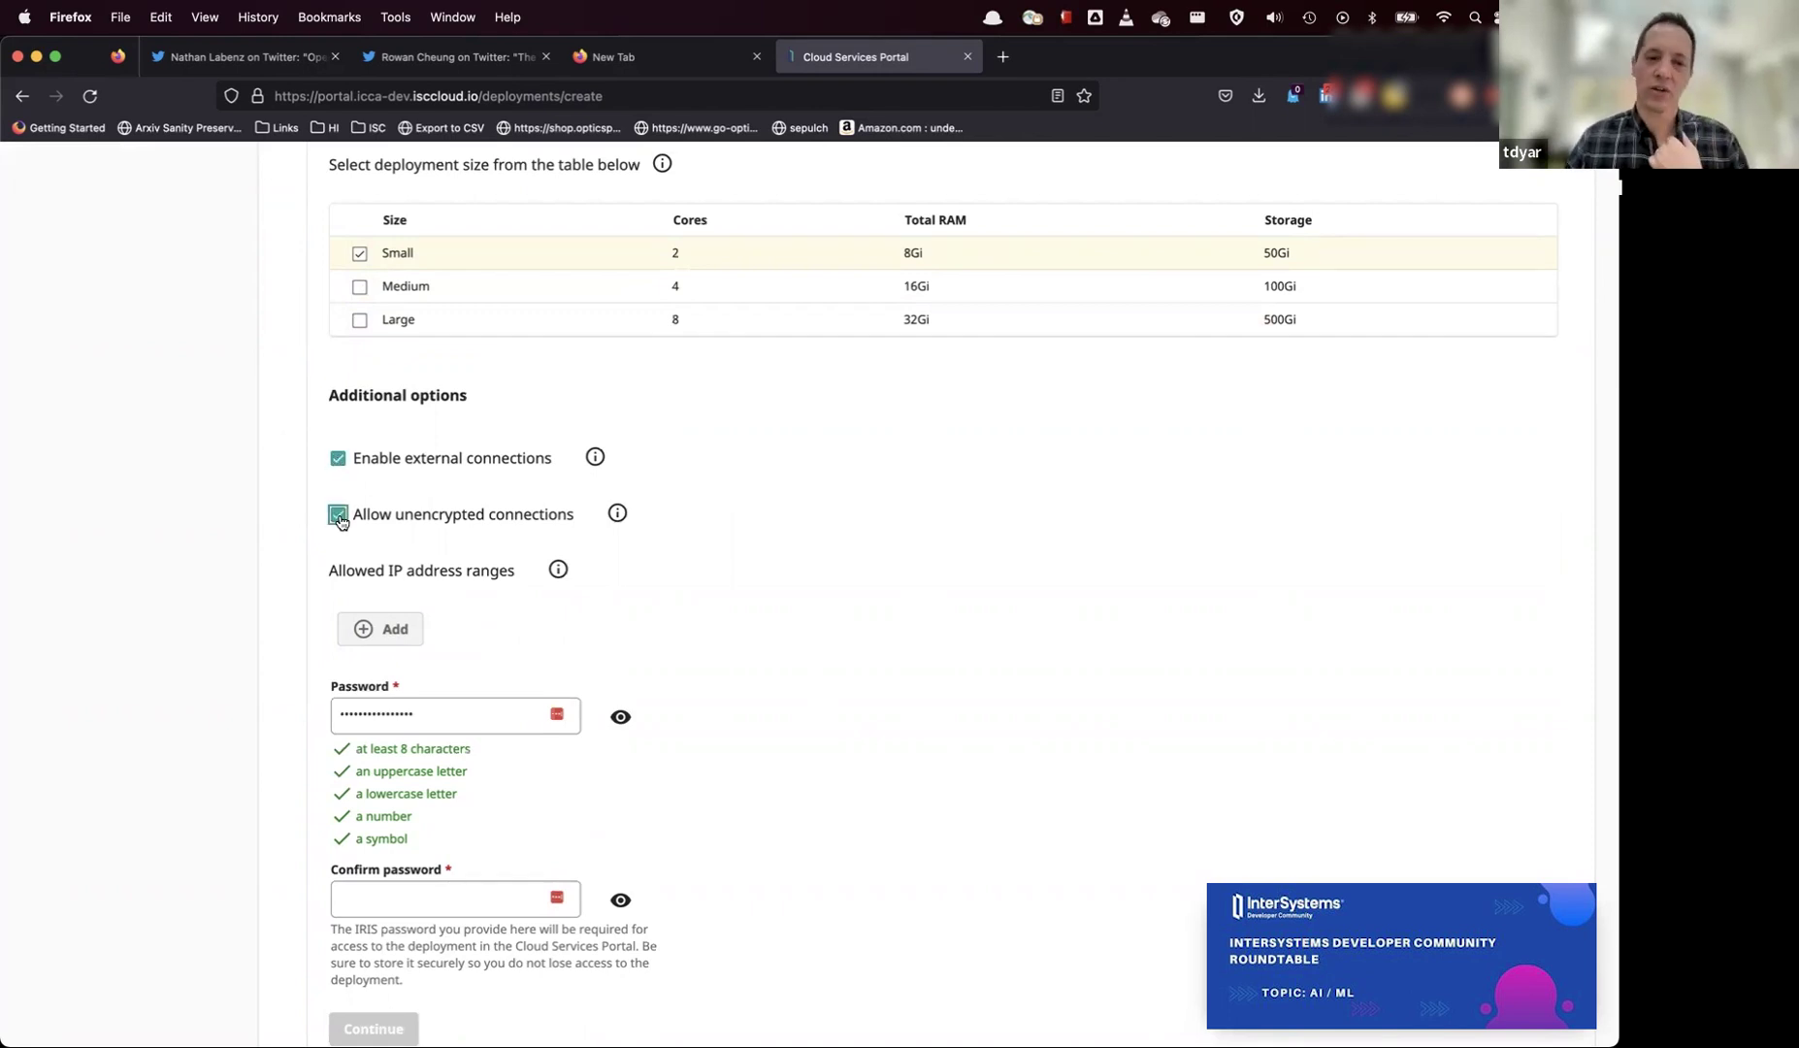
scroll(160, 724, down, 5)
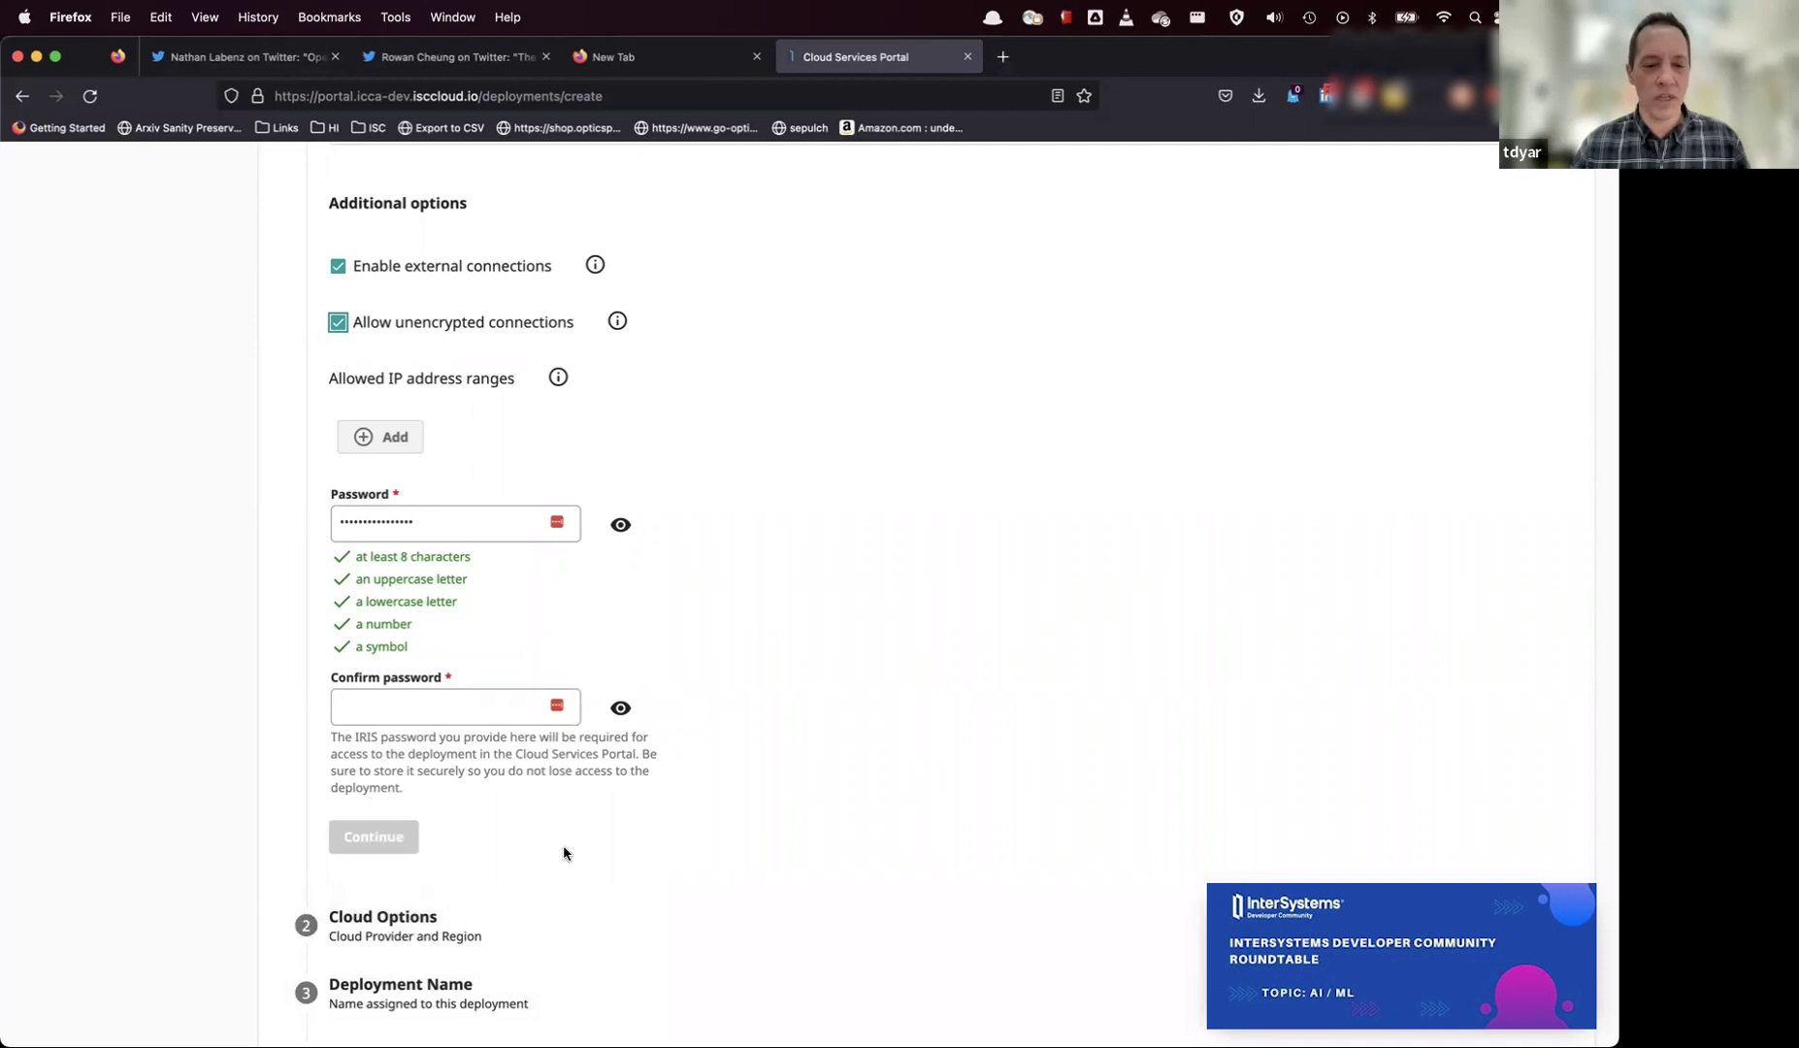
scroll(779, 335, up, 10)
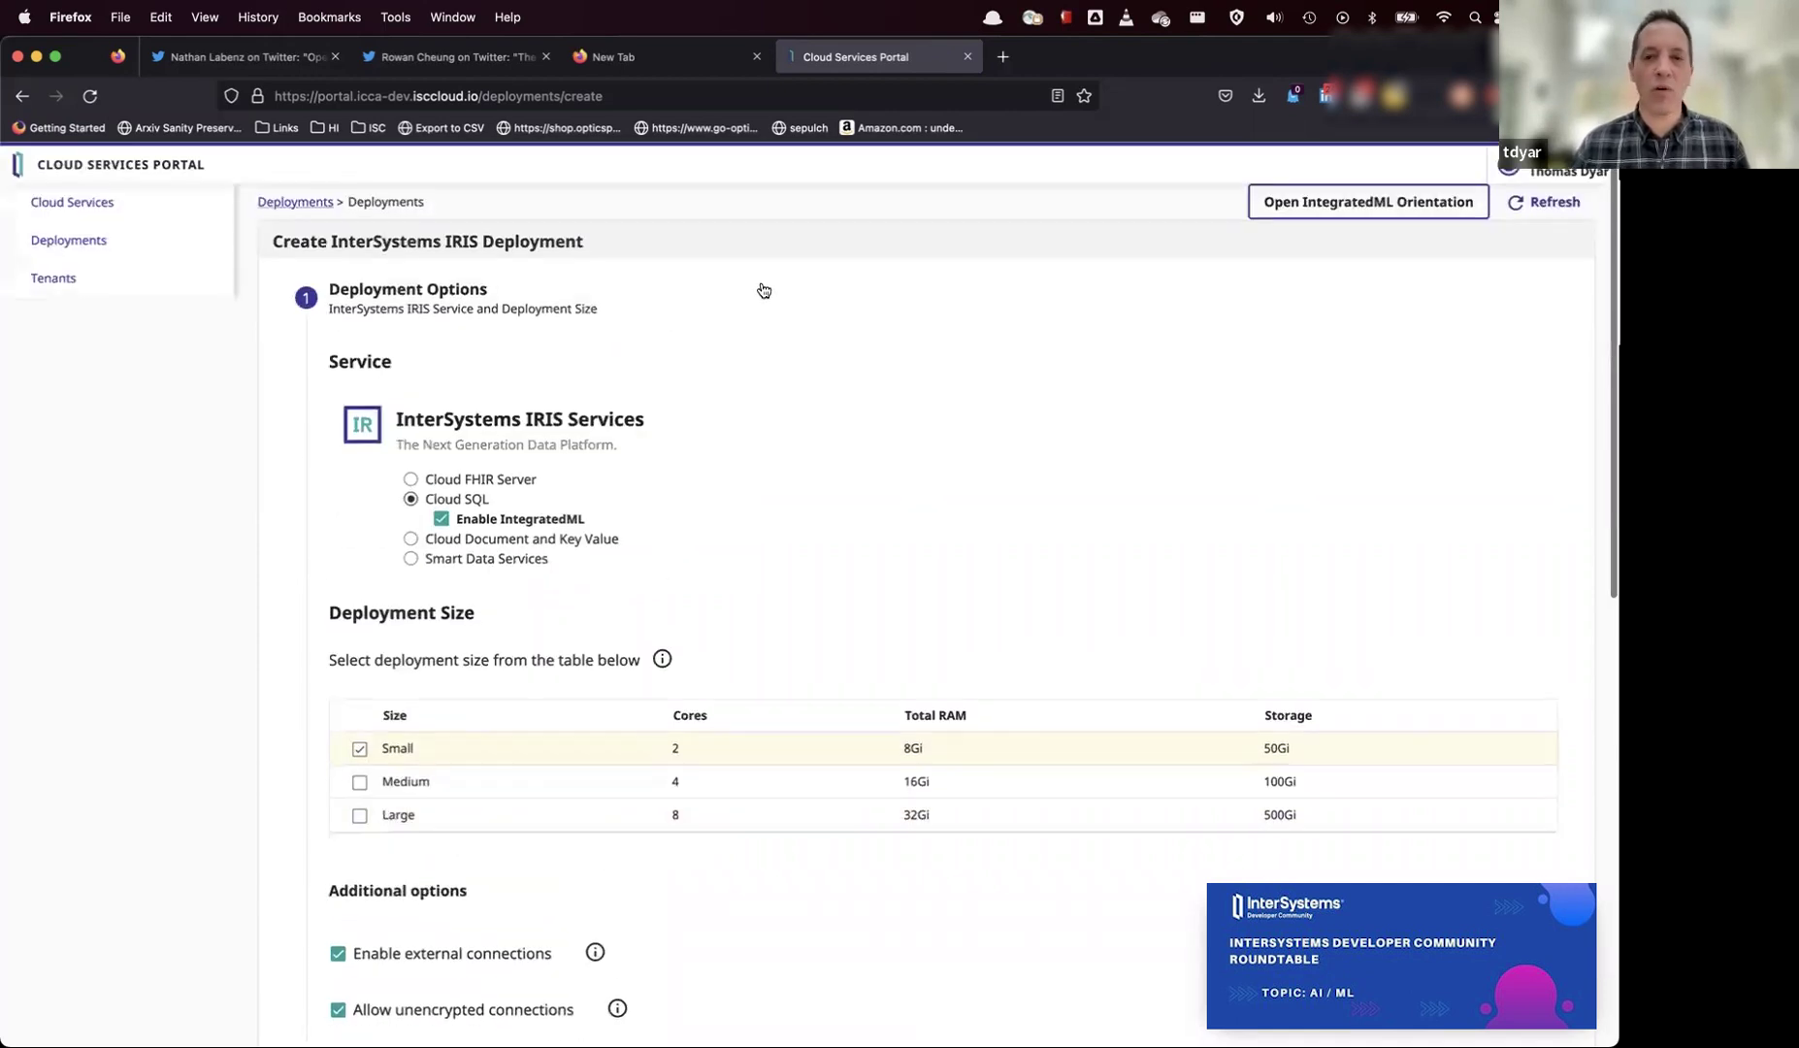
- Leave the creation form, open the existing Cloud SQL / IntegratedML deployment and examine its details, external connections and versions
click(295, 204)
click(354, 415)
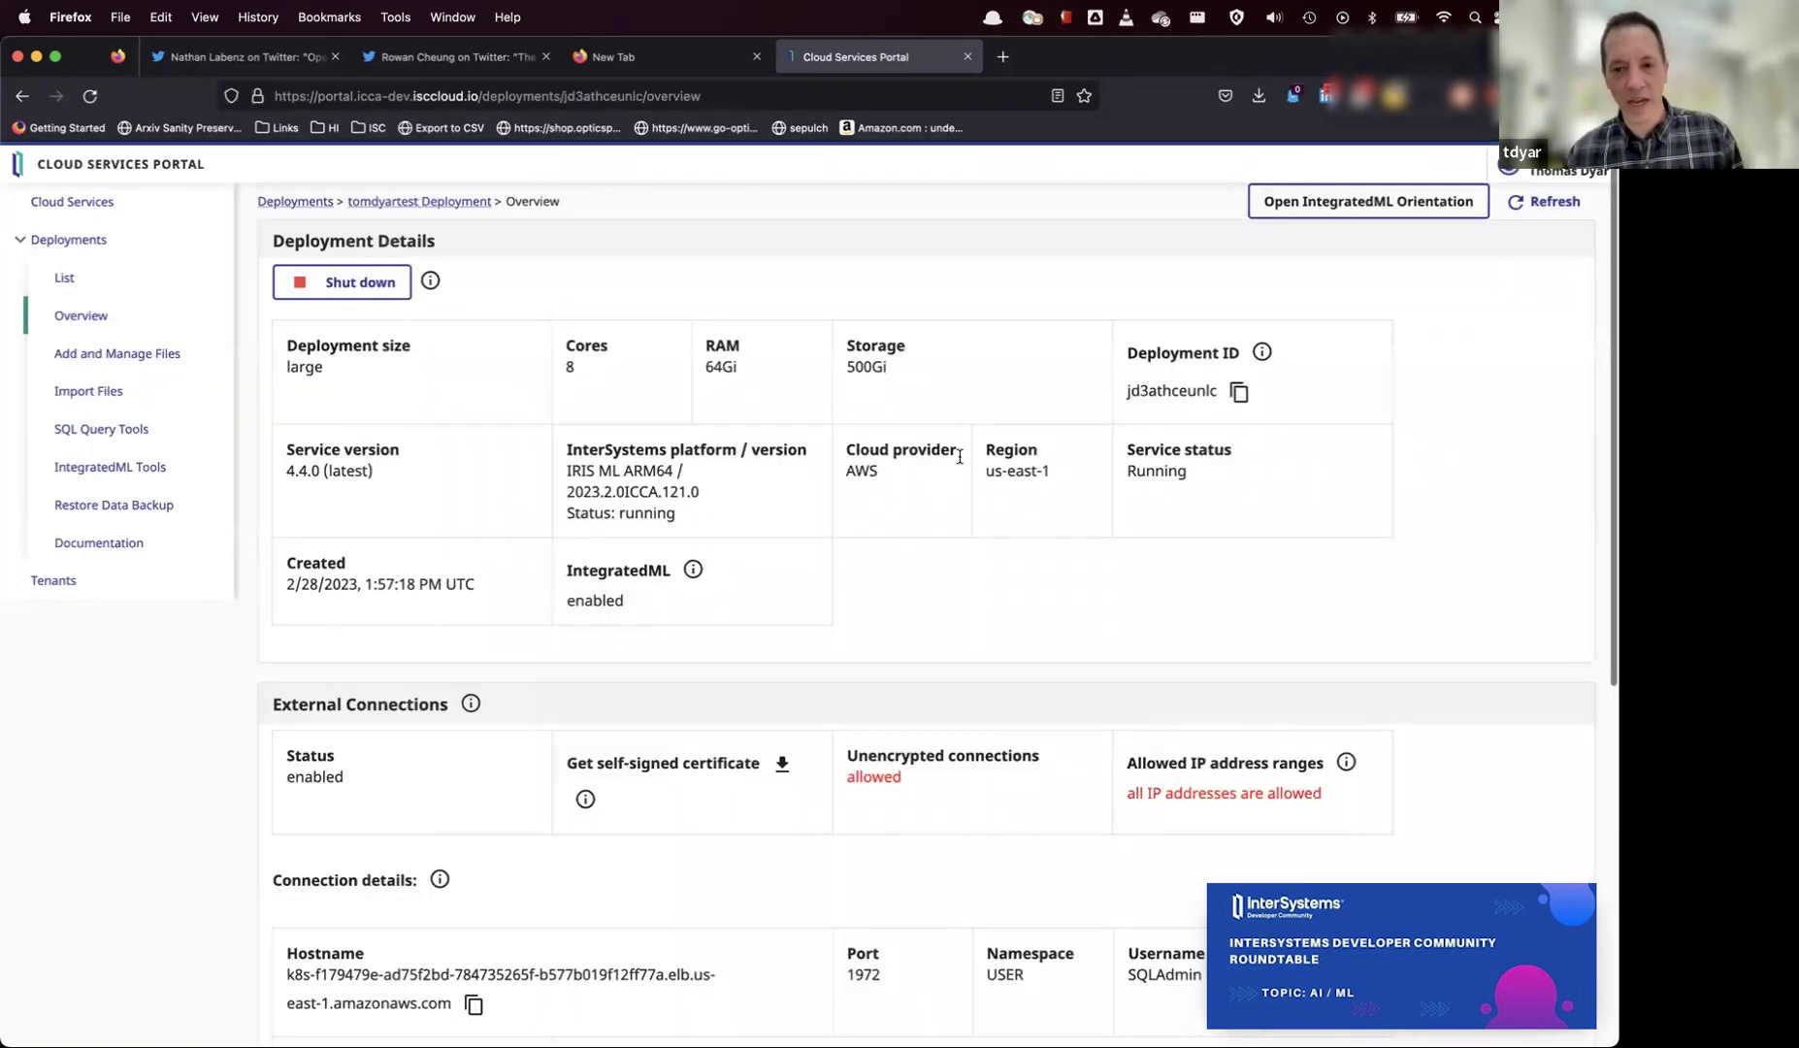
scroll(776, 456, down, 2)
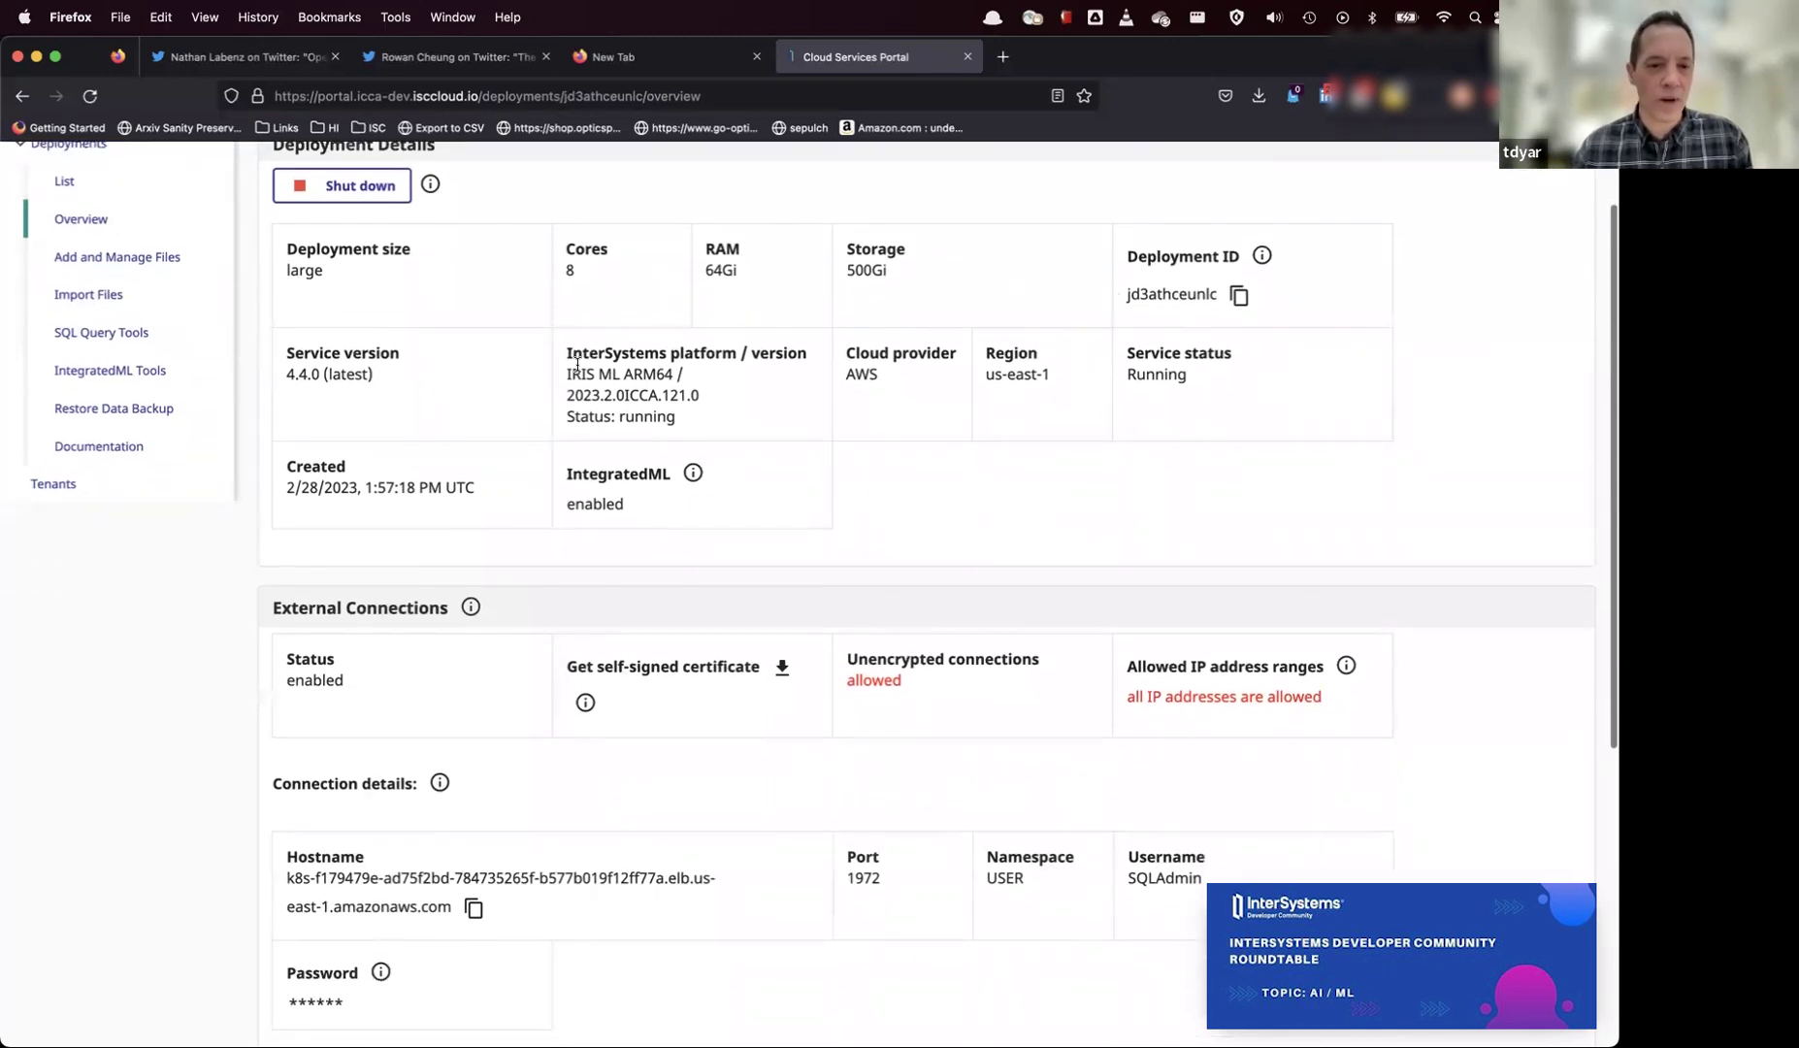
scroll(576, 364, down, 10)
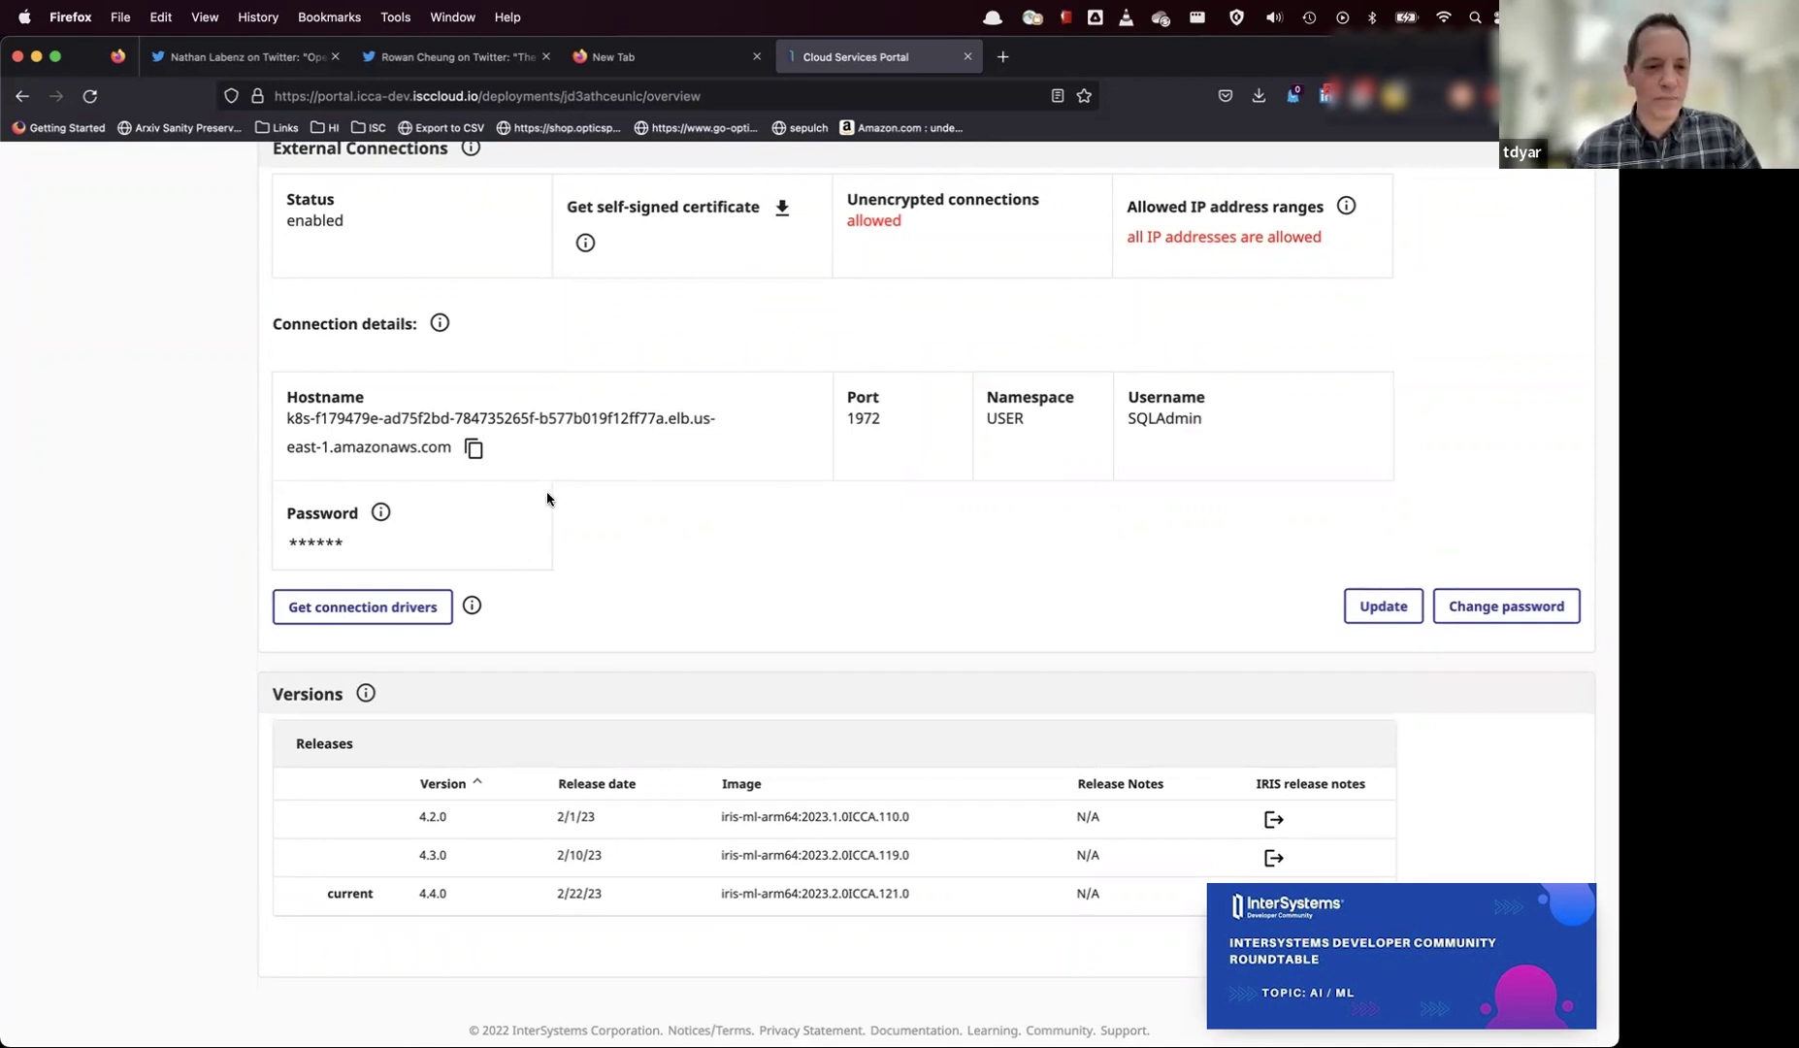
scroll(546, 491, up, 10)
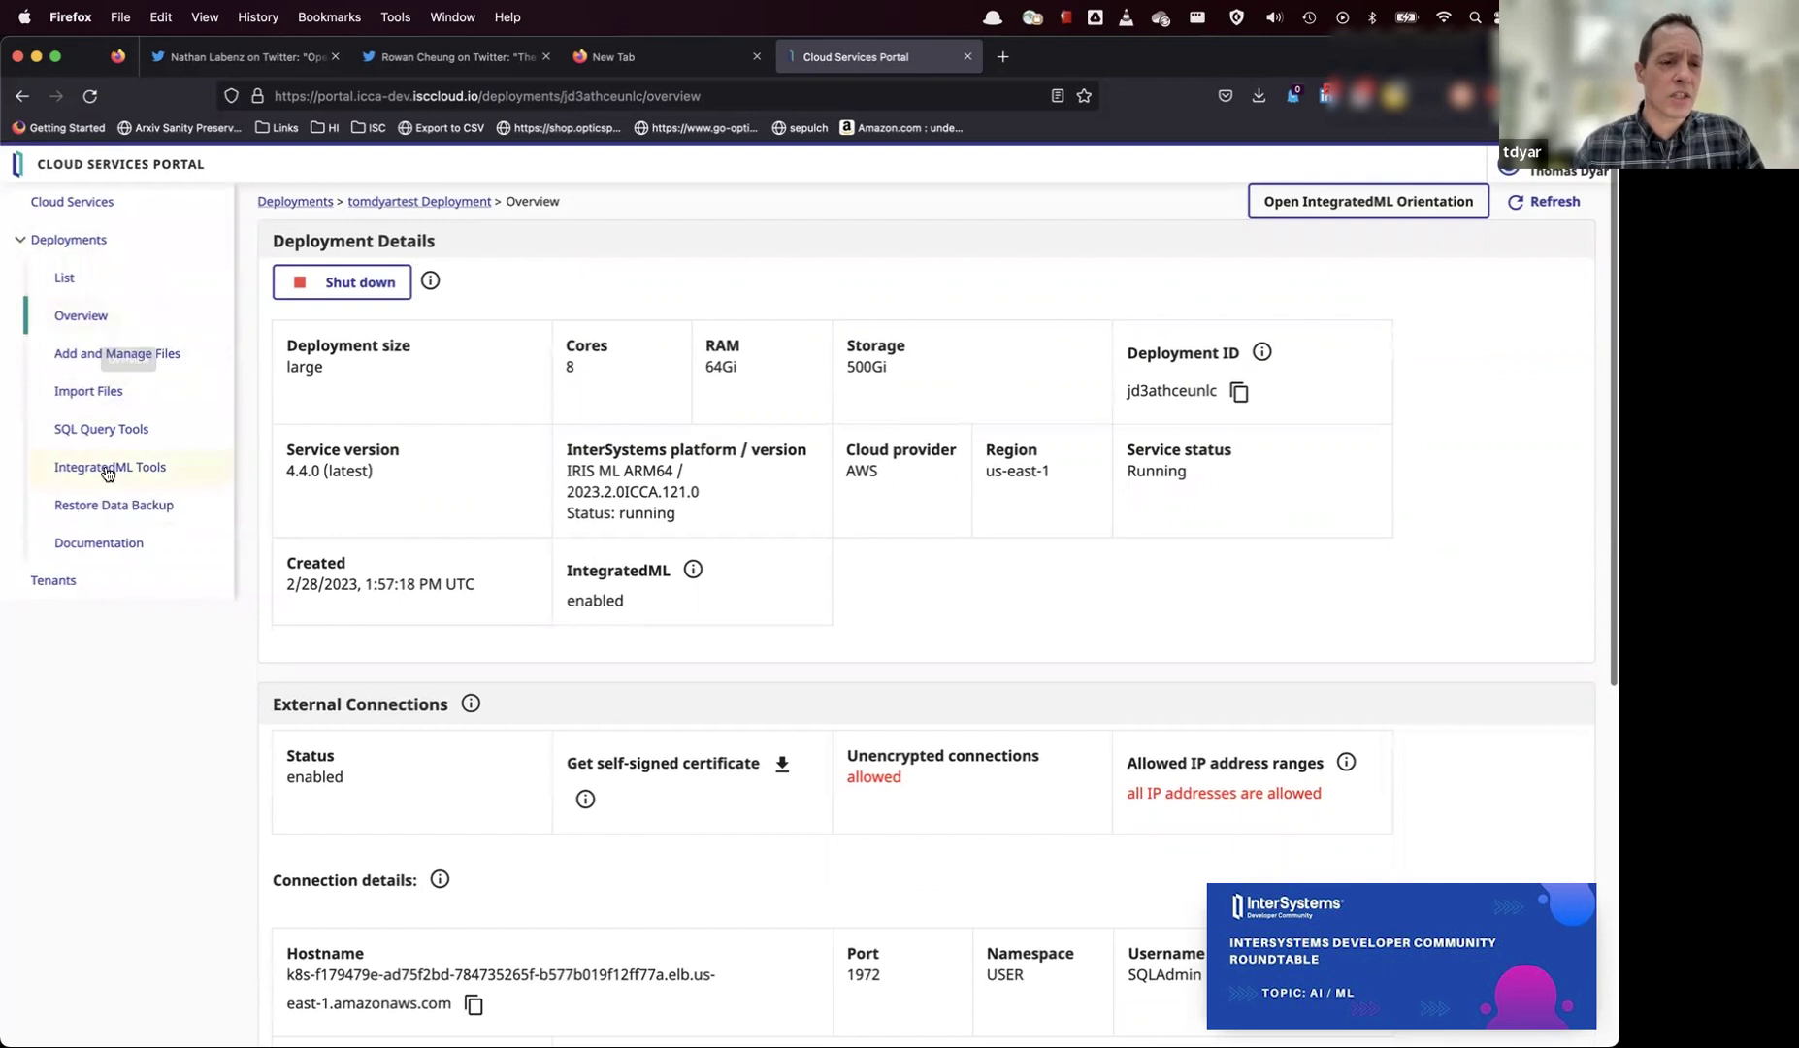
- Import and run yellow_tripdata.sql in the deployment as DDL or DML statements originating from InterSystems IRIS
click(85, 359)
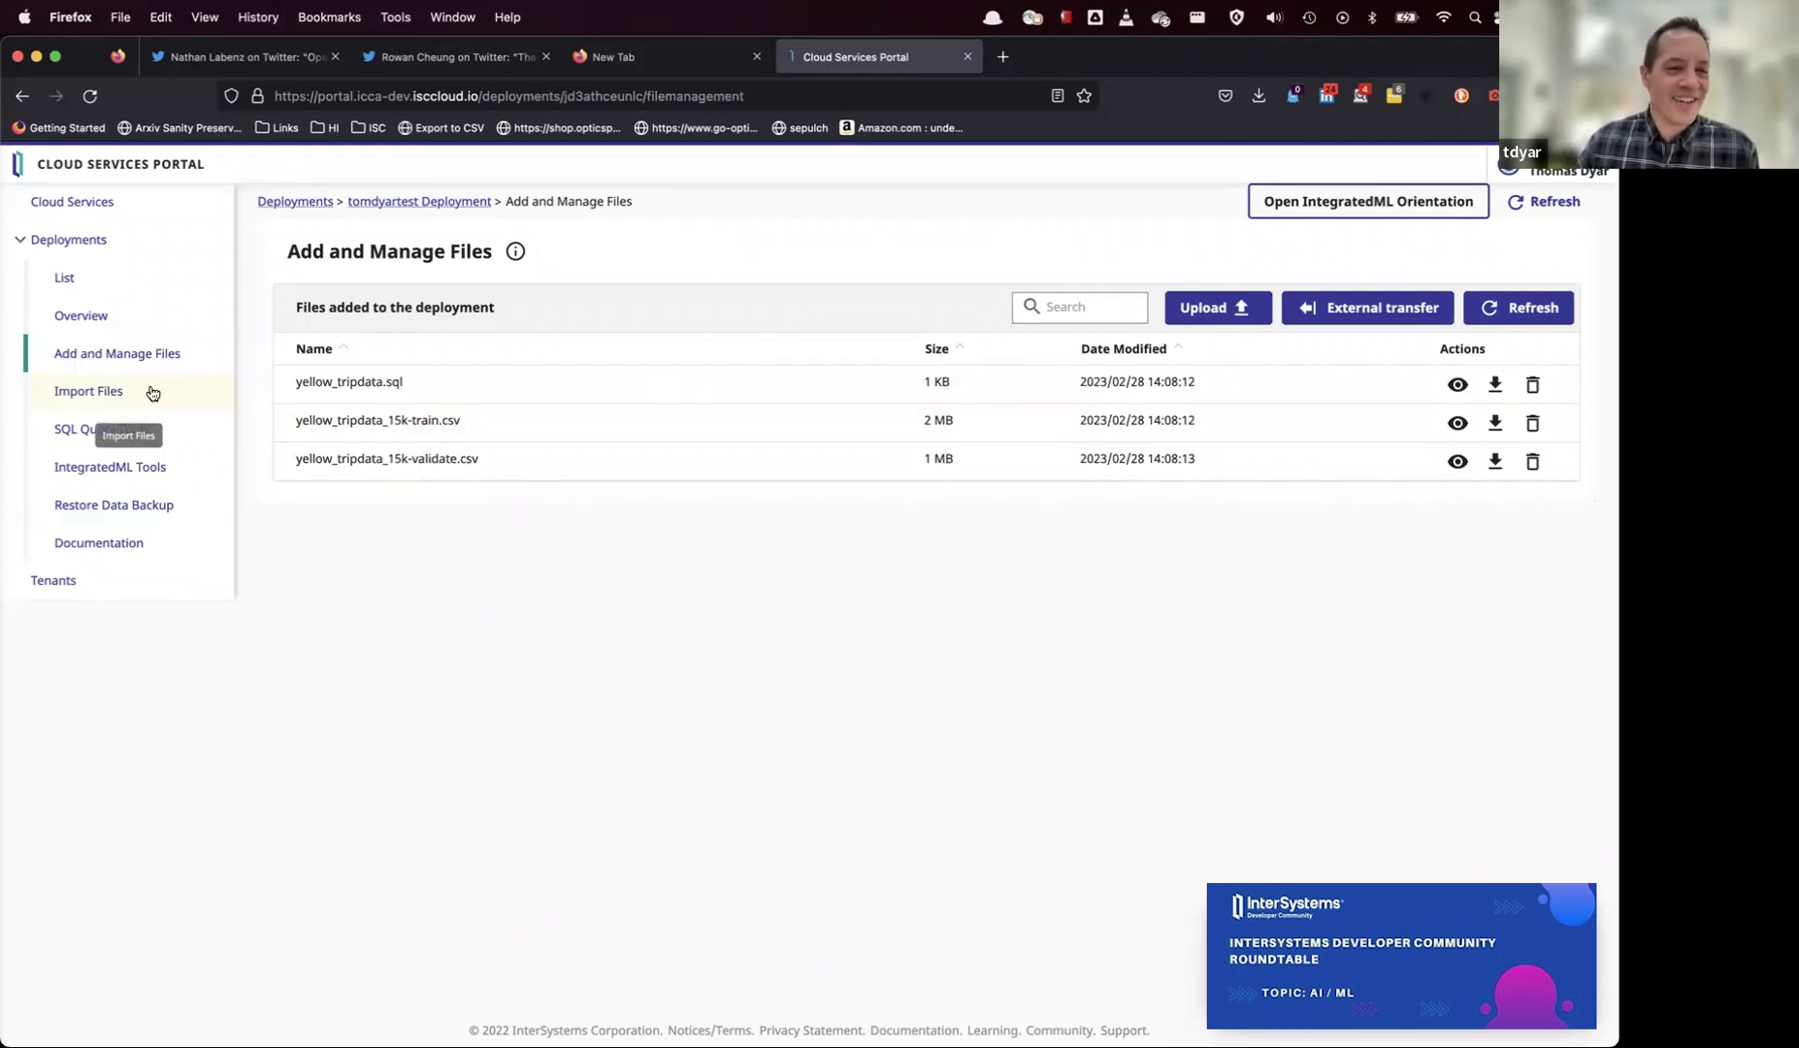
click(112, 393)
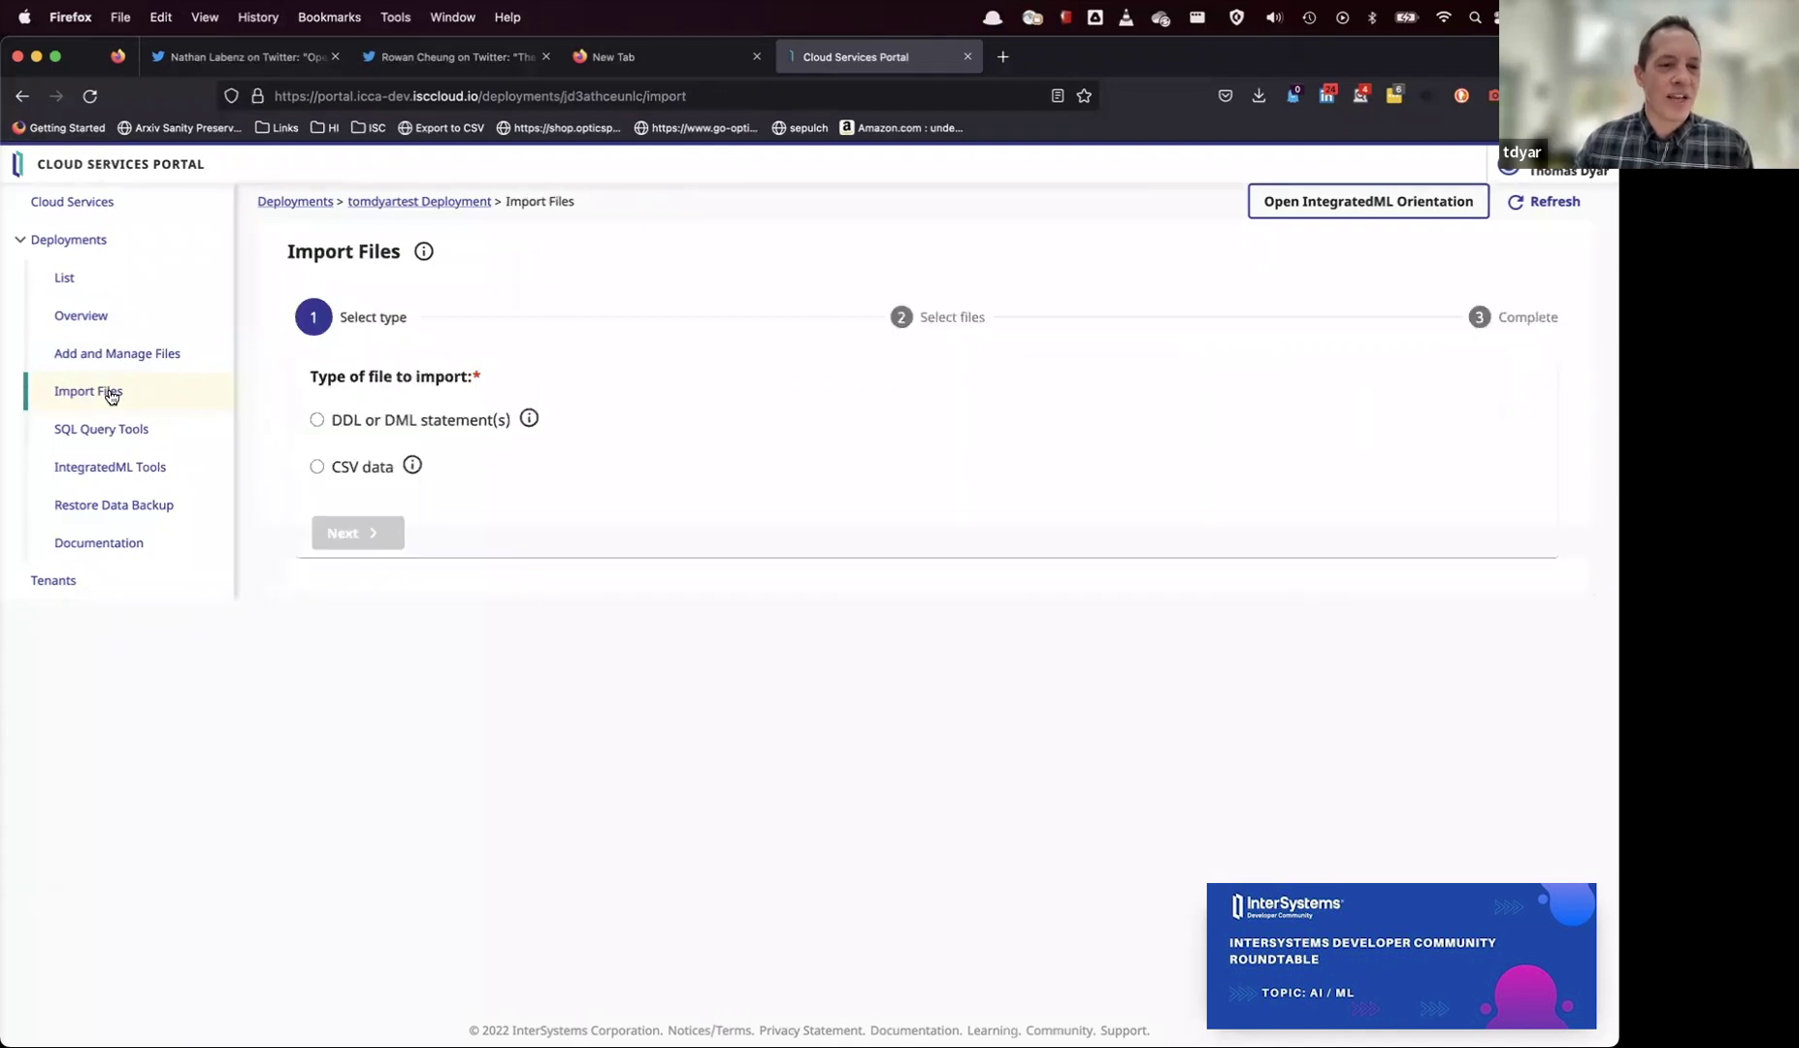
click(316, 425)
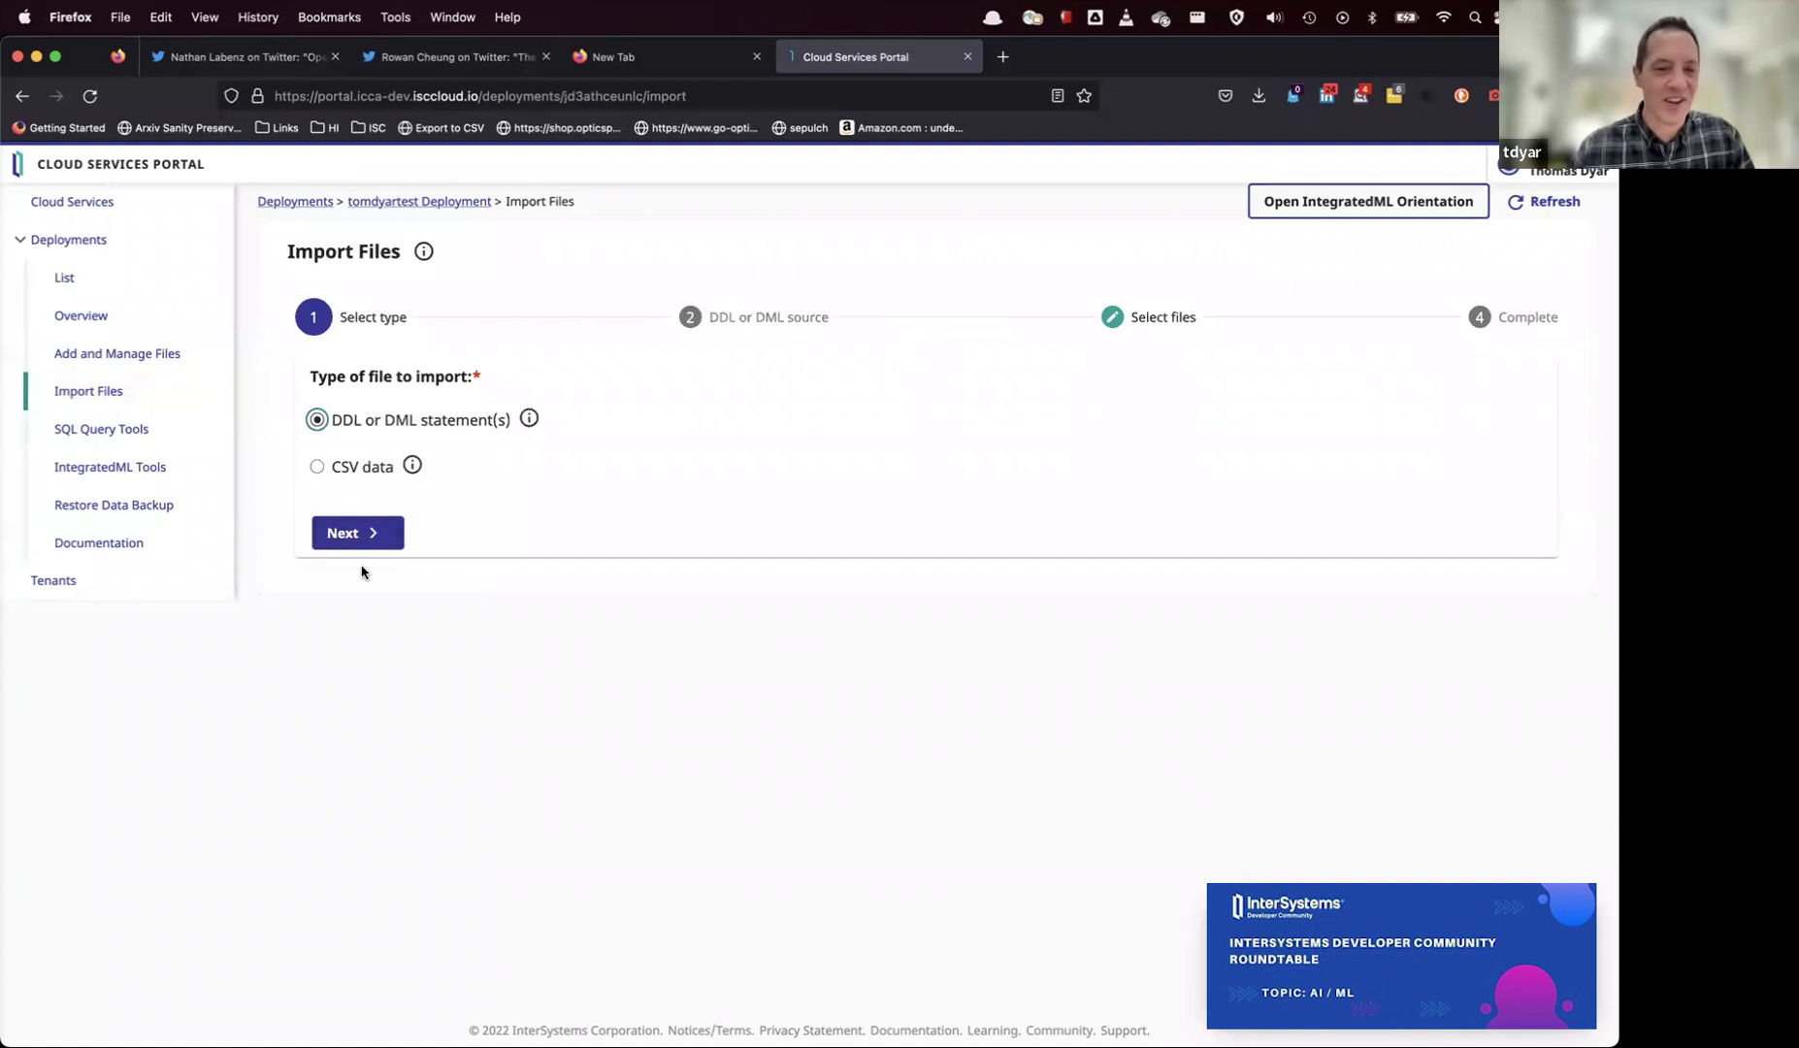
click(351, 531)
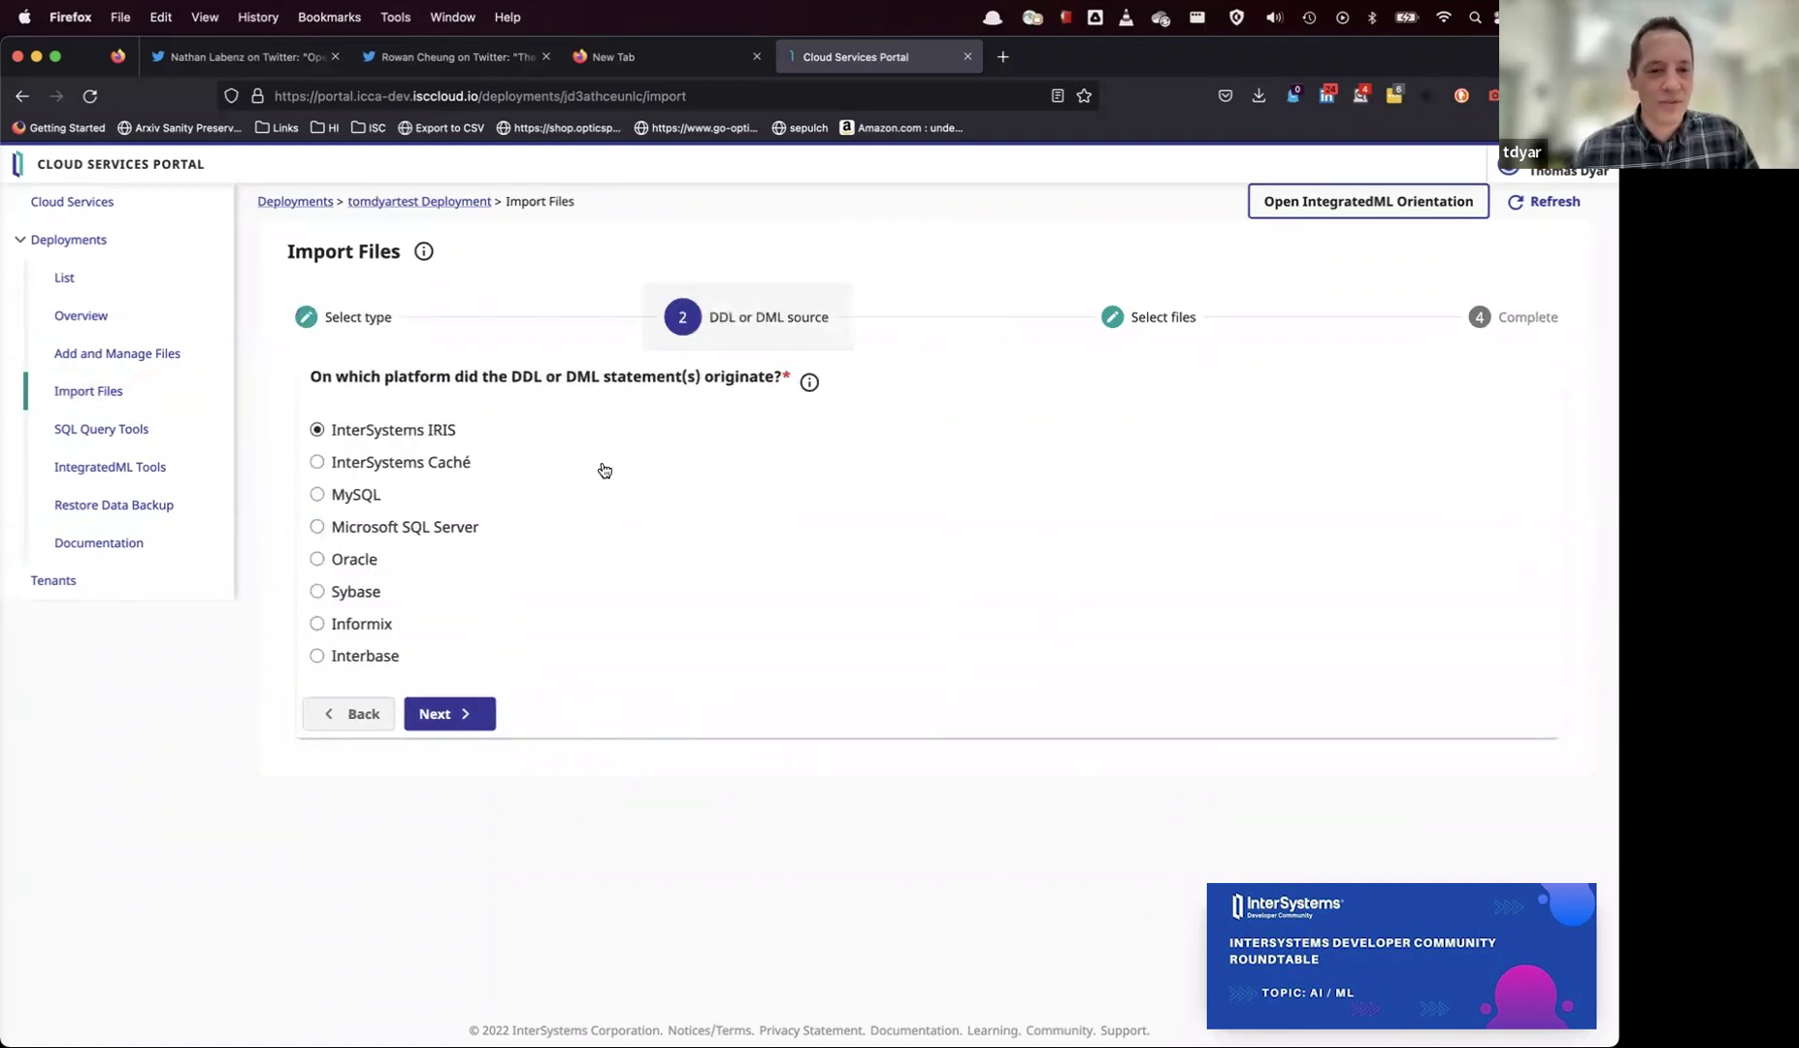
click(462, 715)
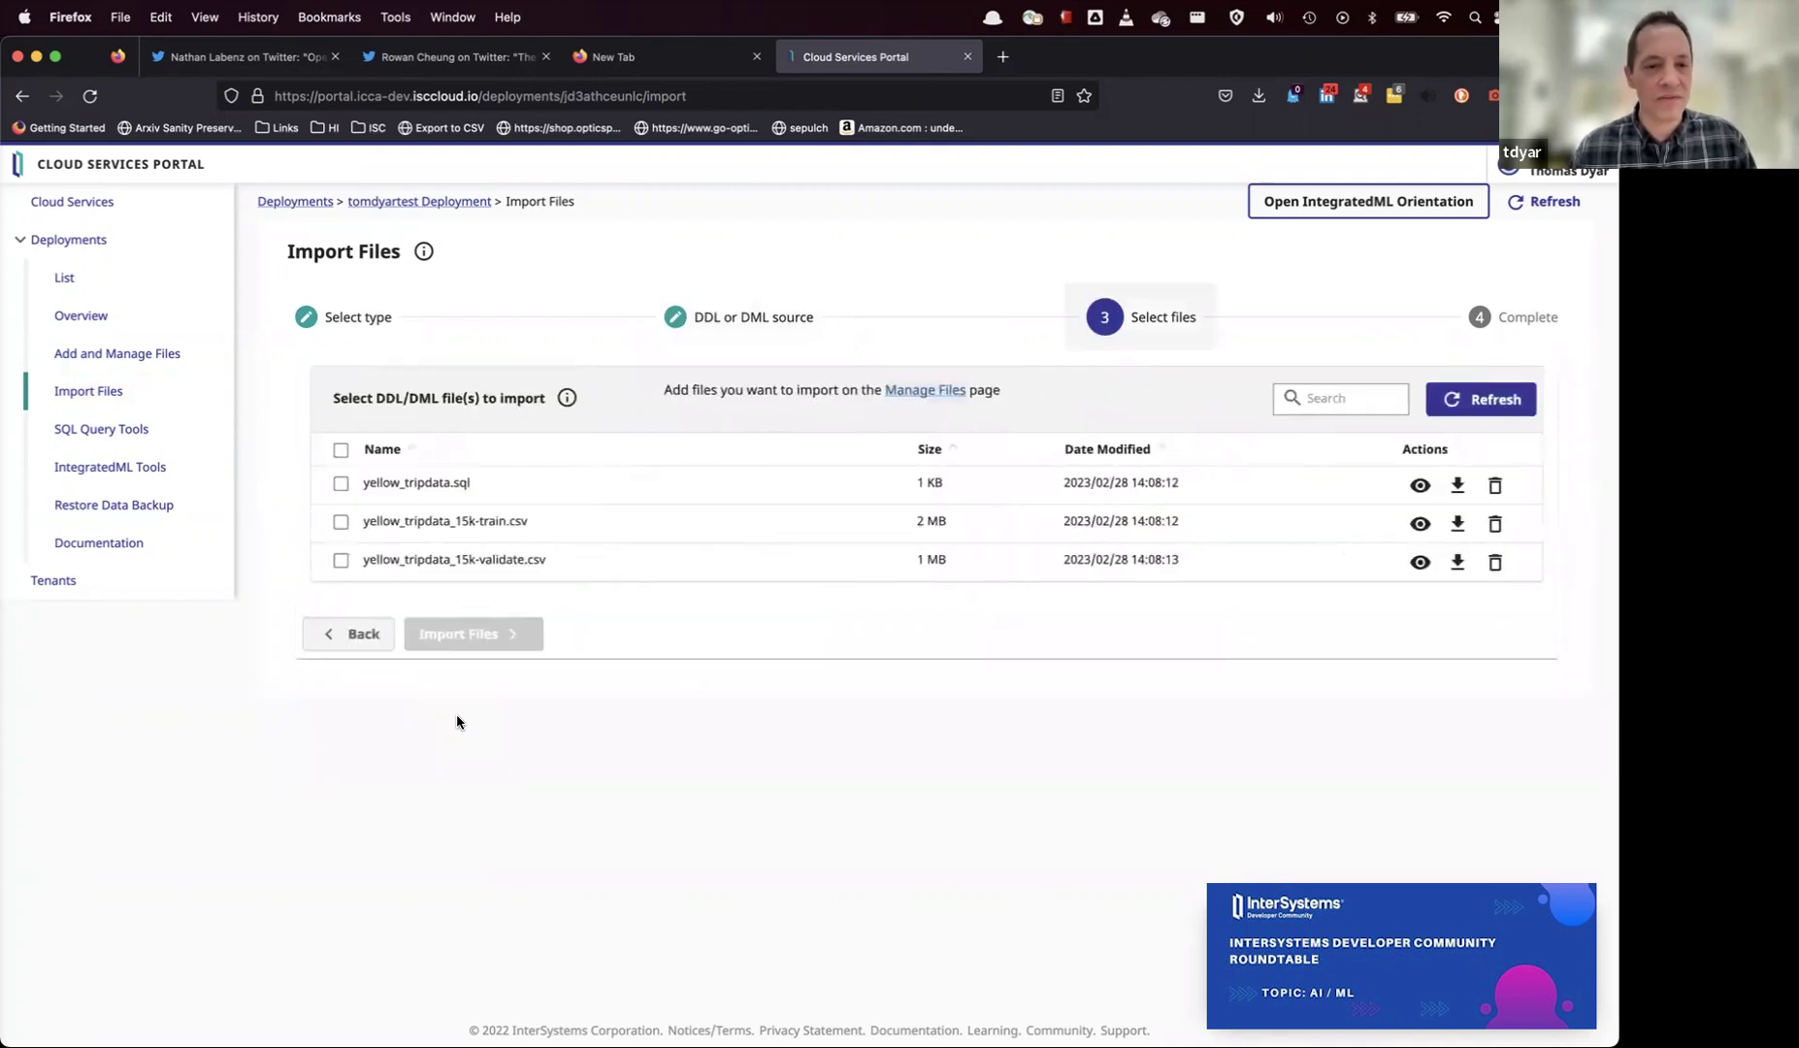
click(340, 484)
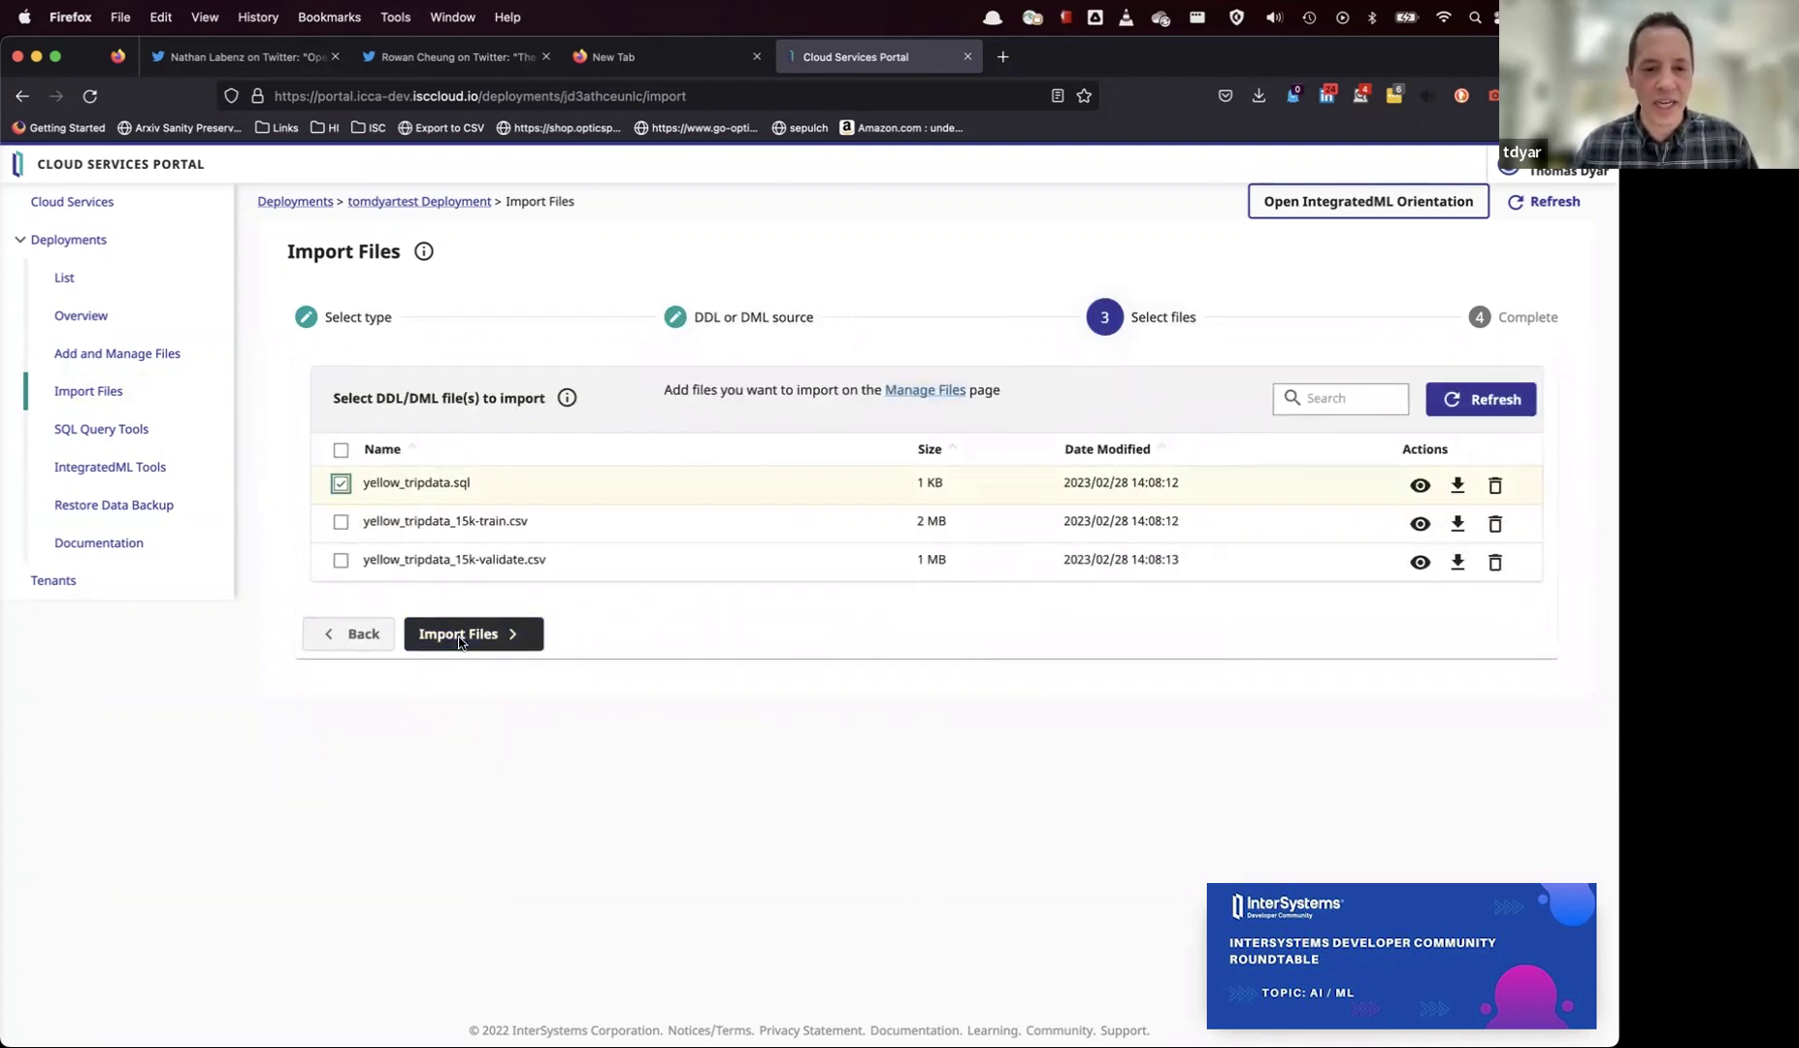
click(461, 636)
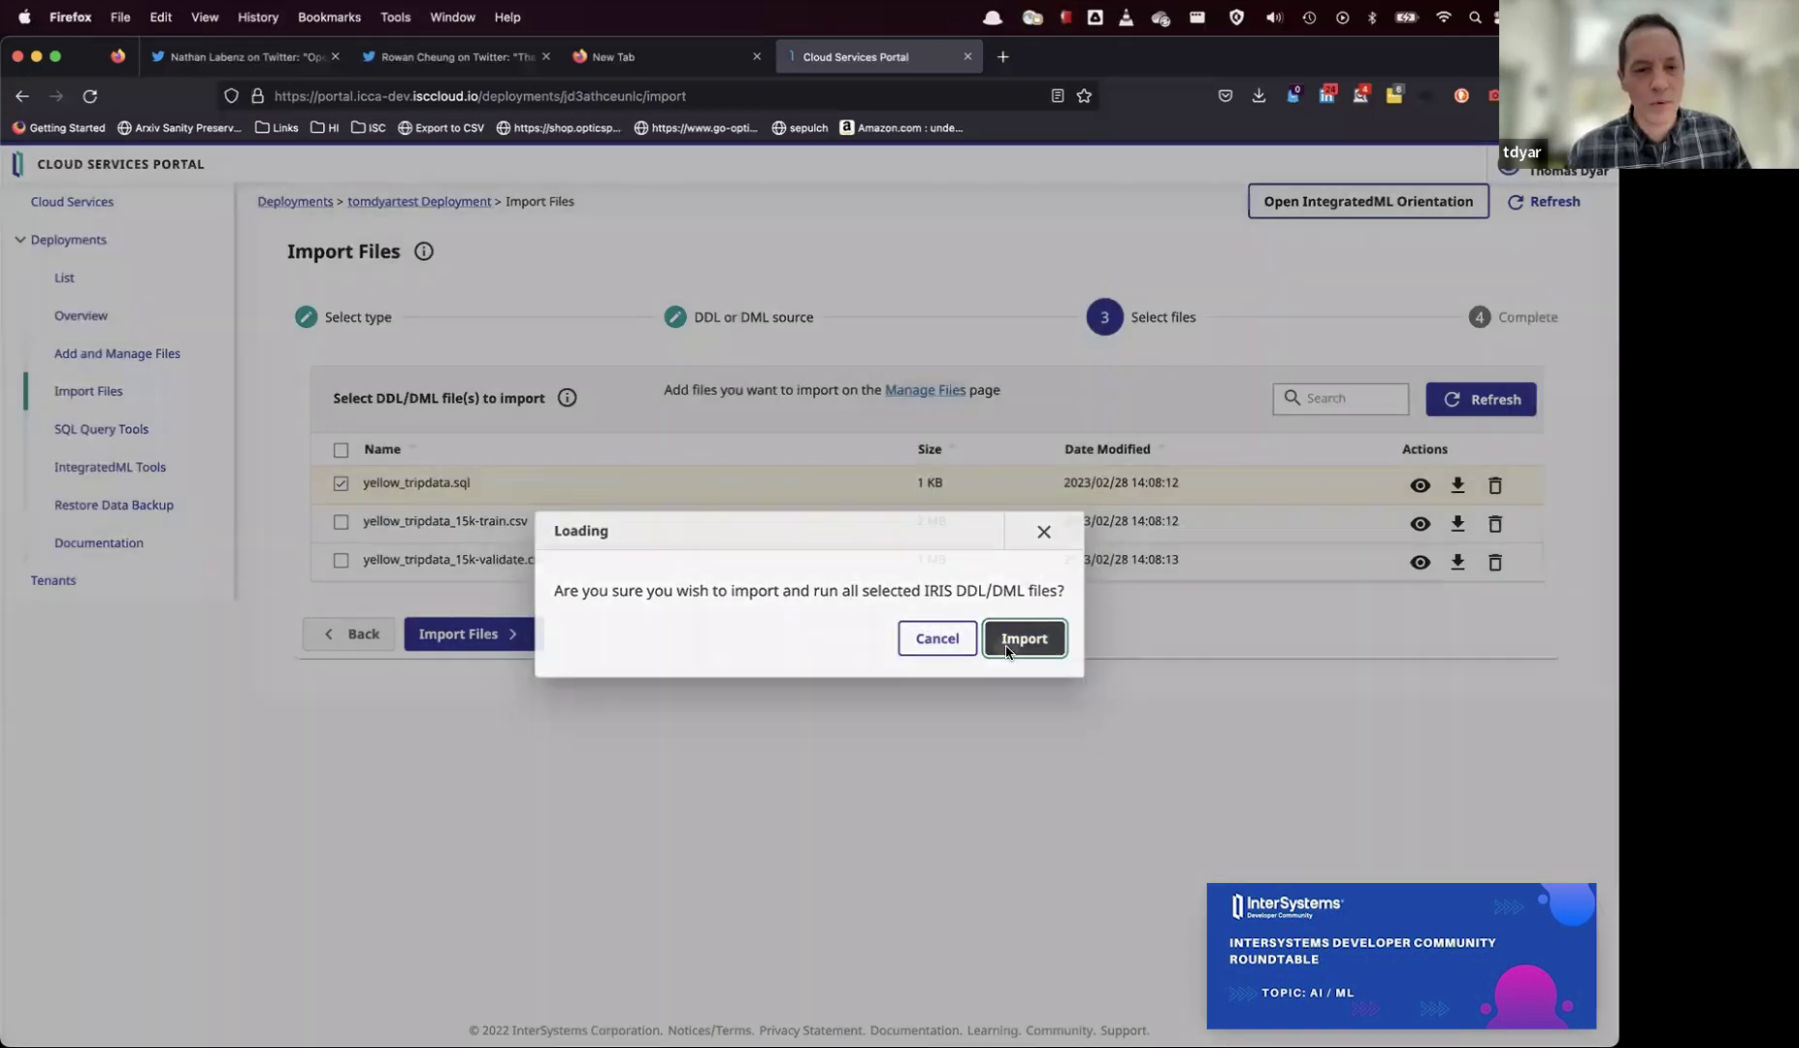
click(1005, 645)
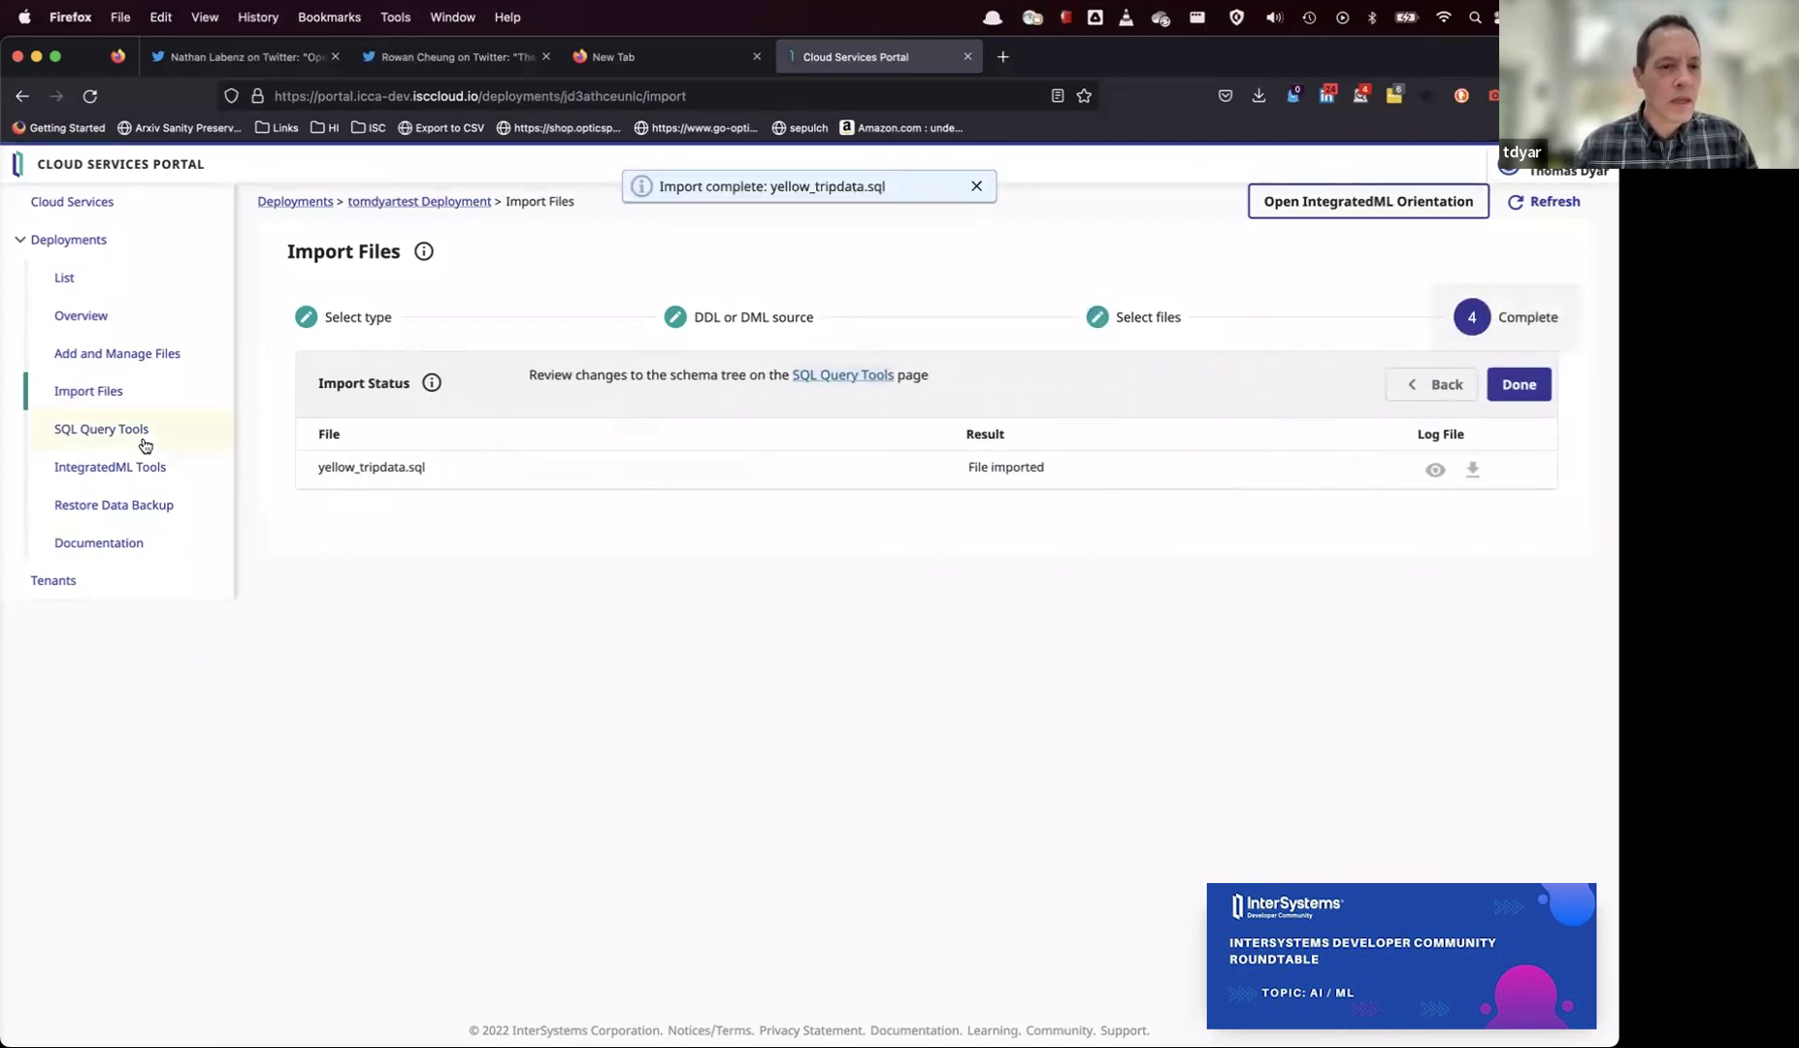
click(109, 429)
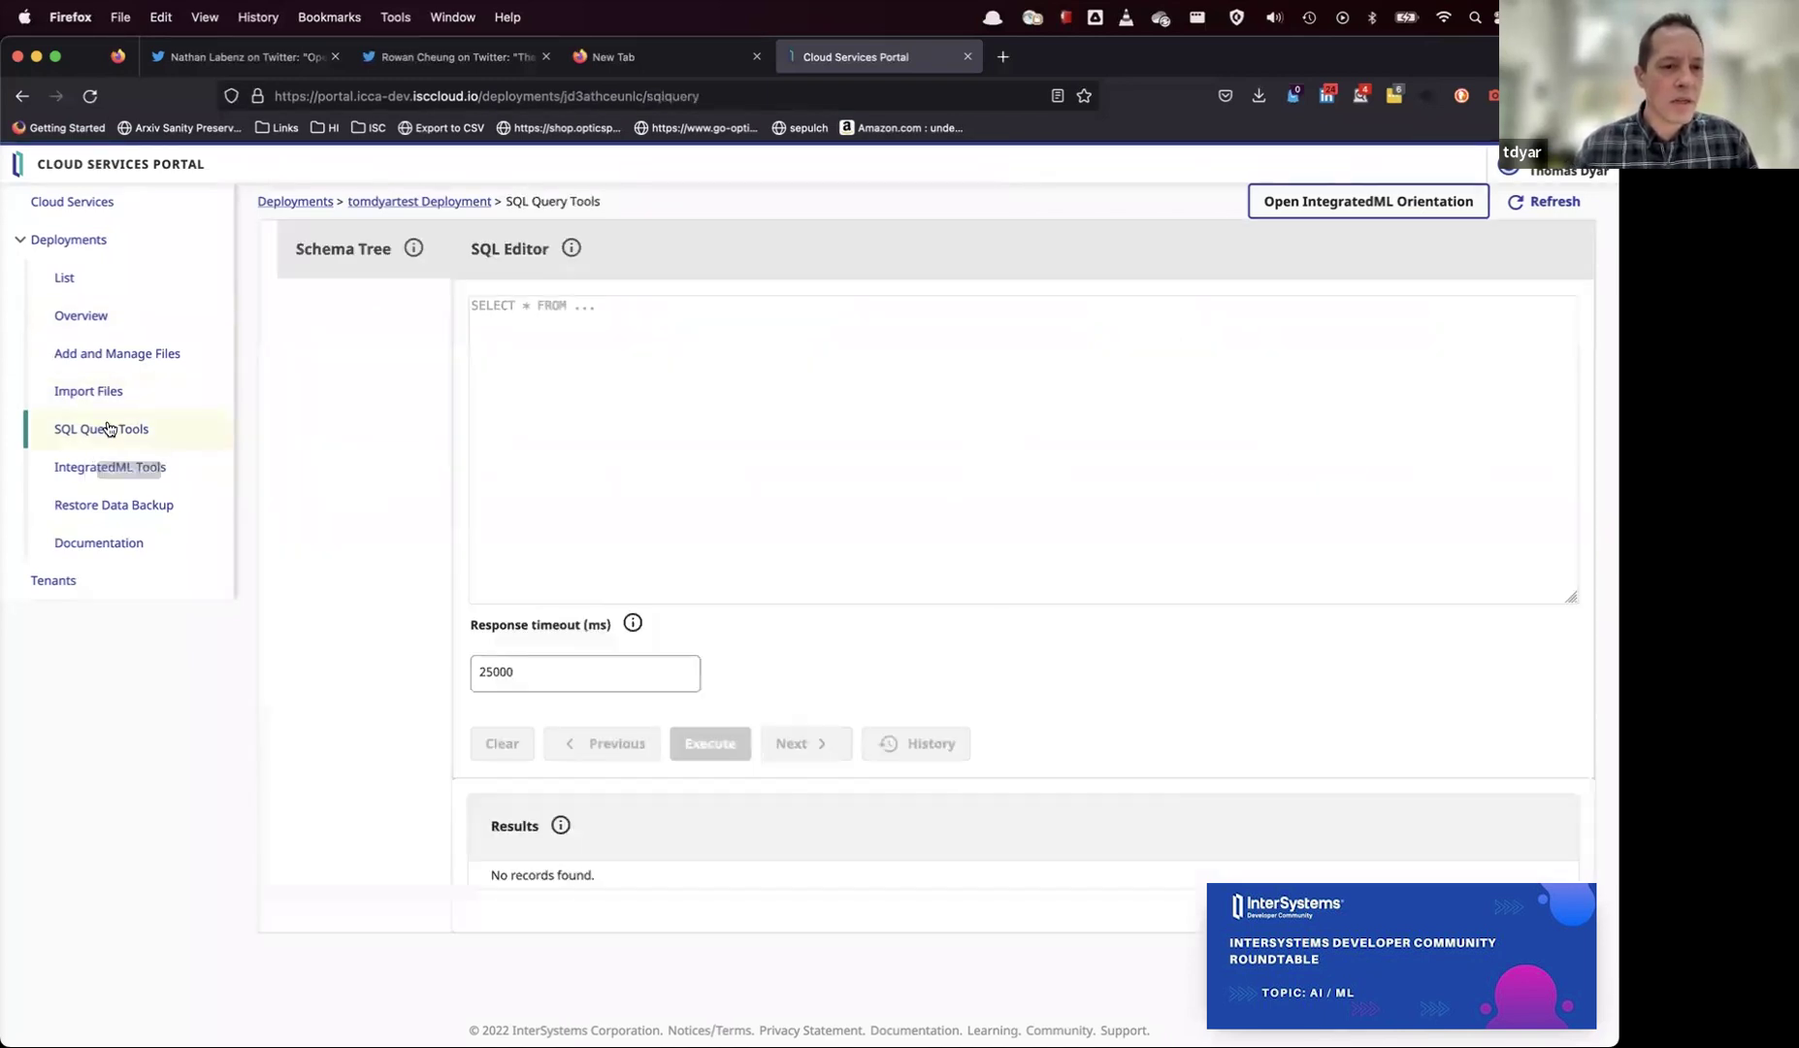
- Start a new file import of type CSV data with yellow_tripdata_15k-train.csv as the source file
click(92, 391)
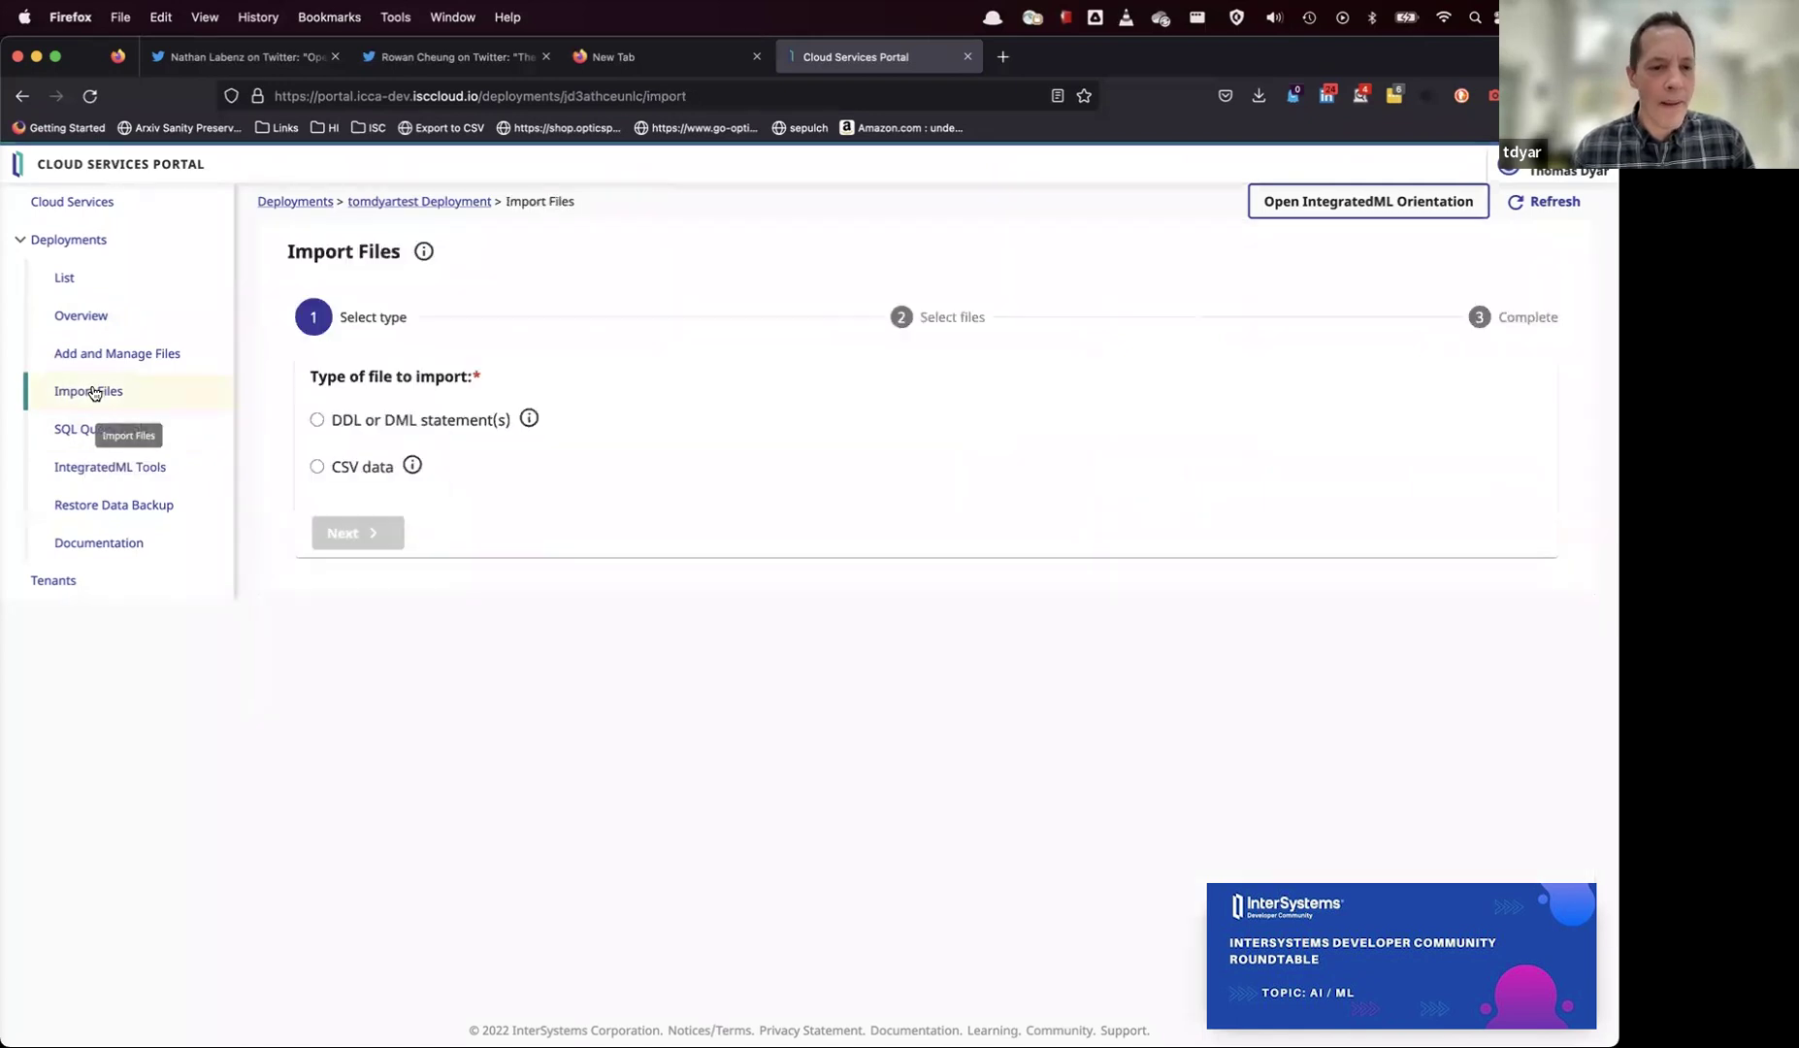
click(317, 467)
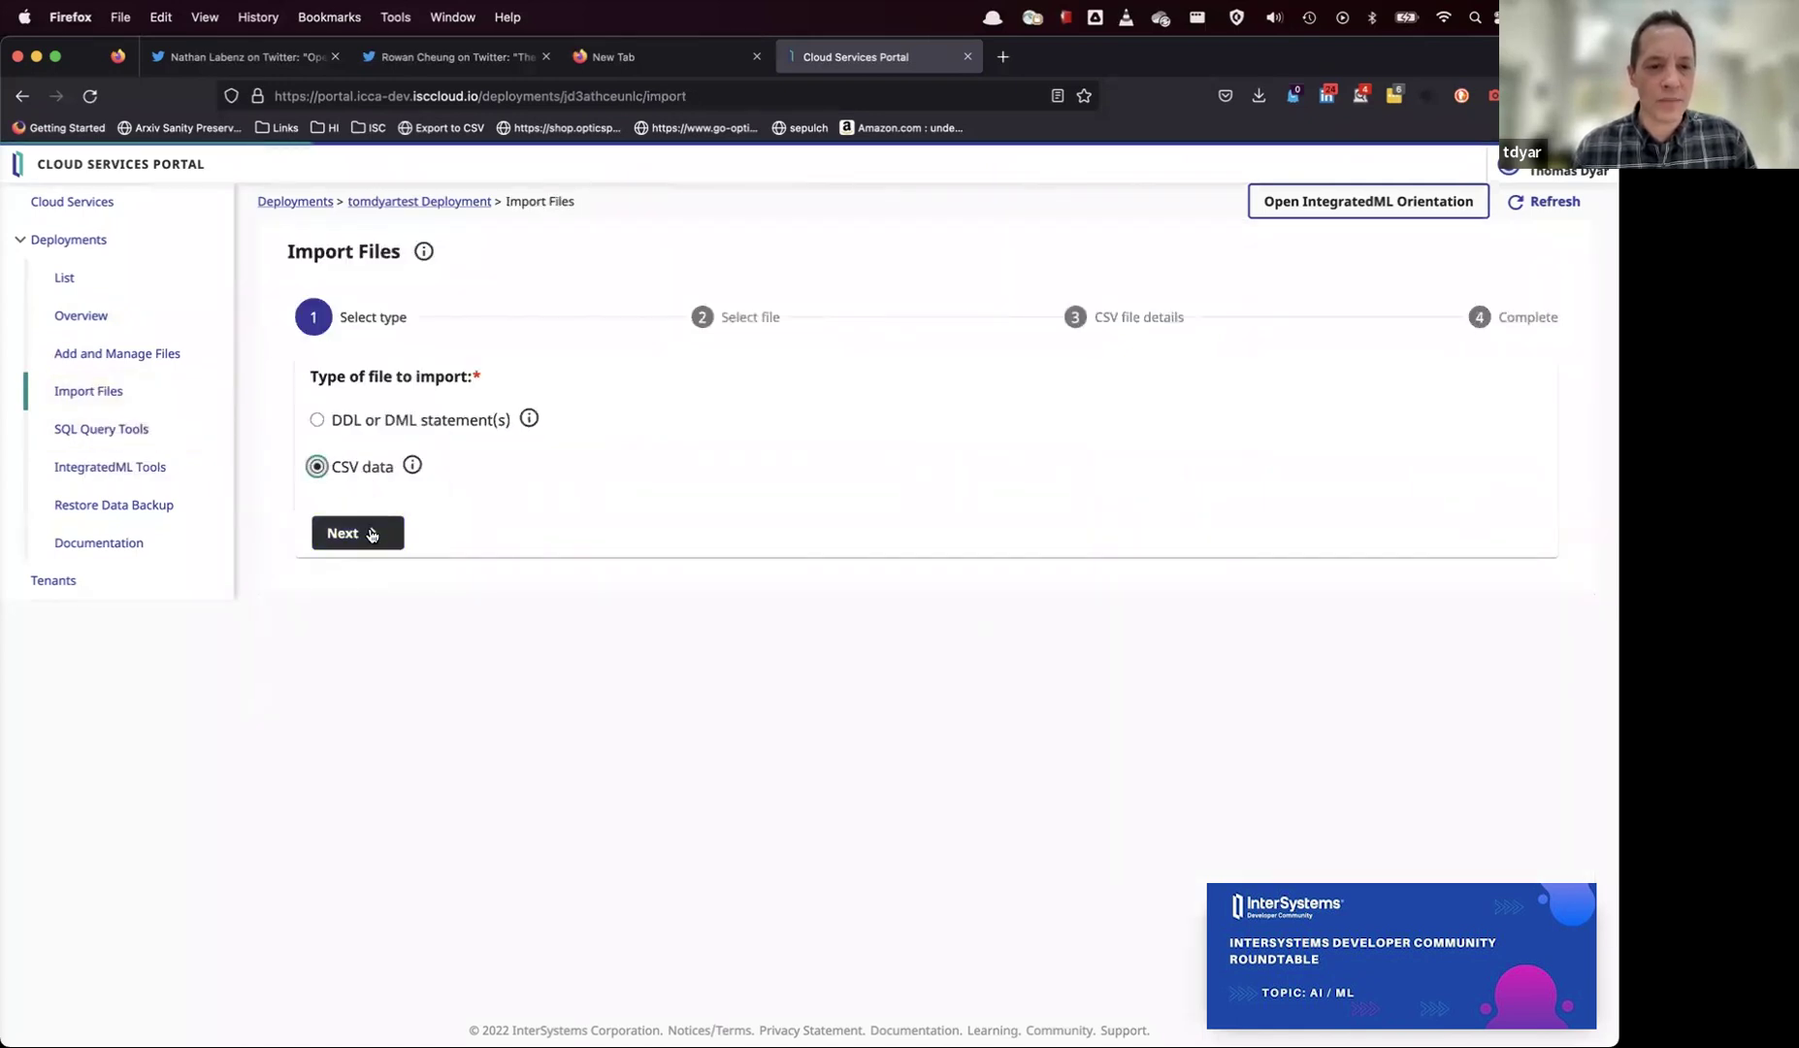
click(371, 533)
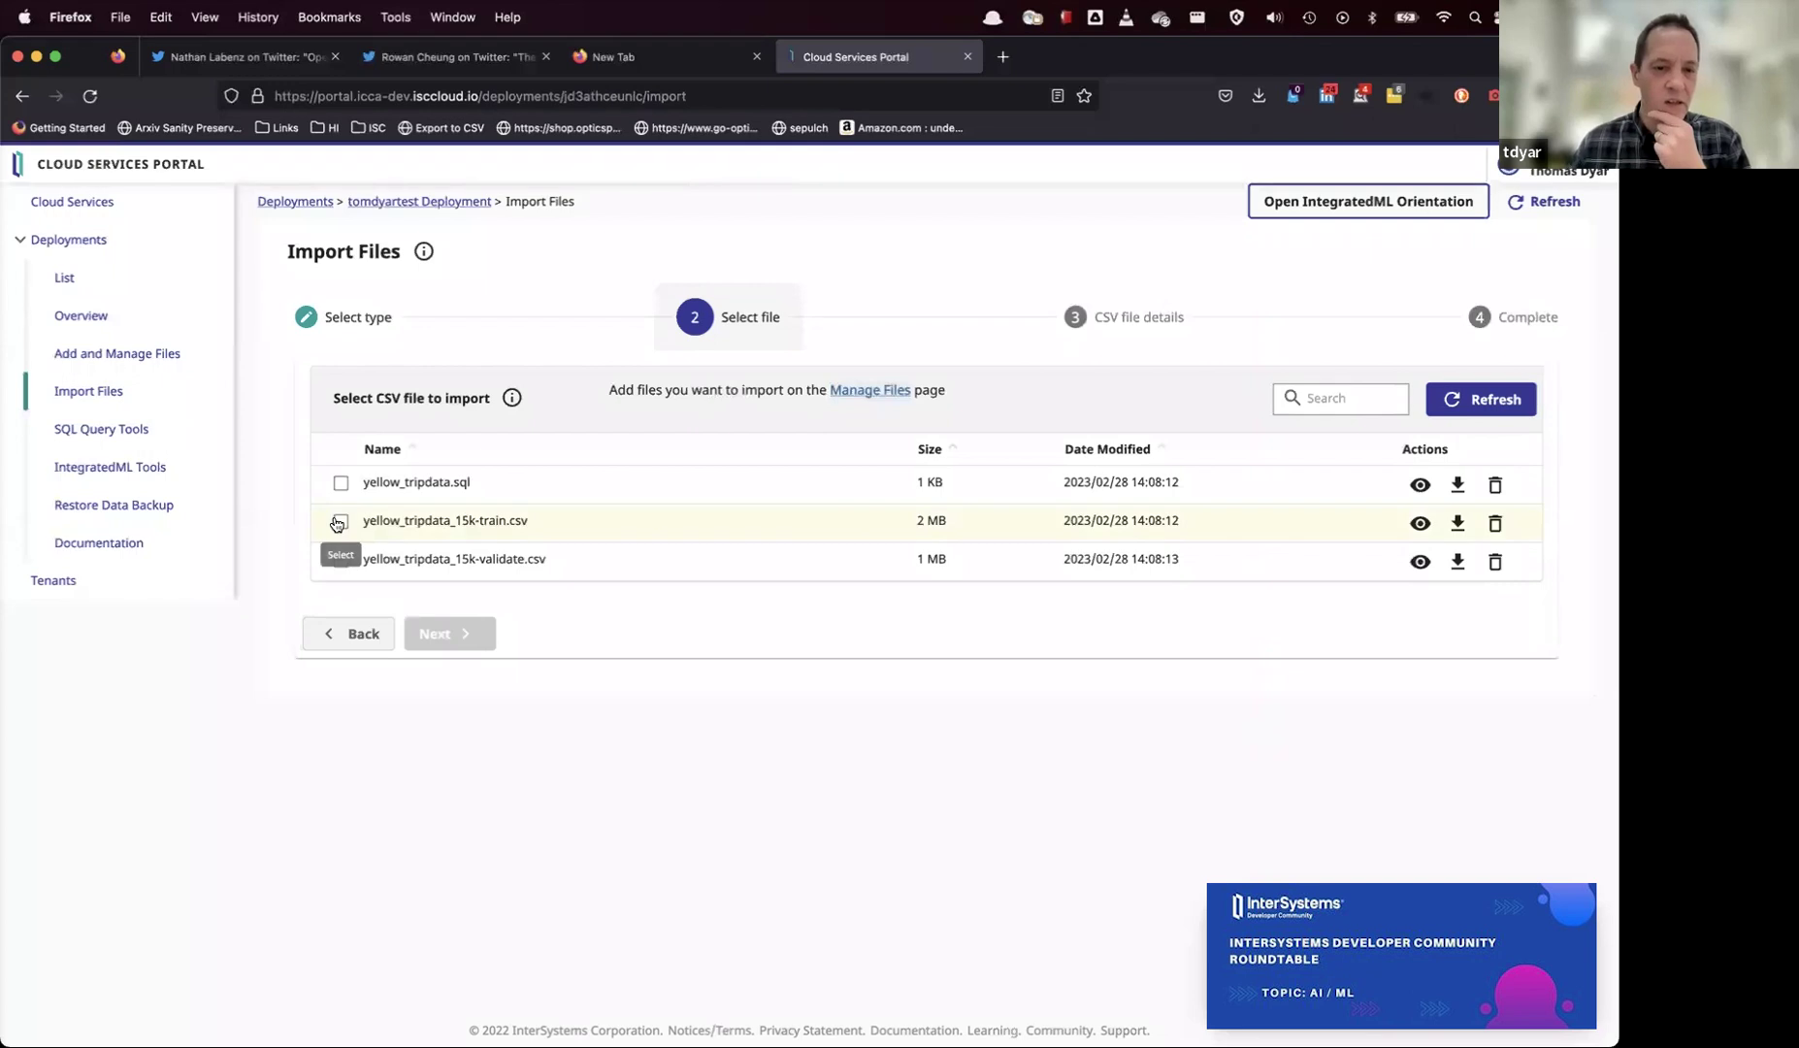
click(339, 522)
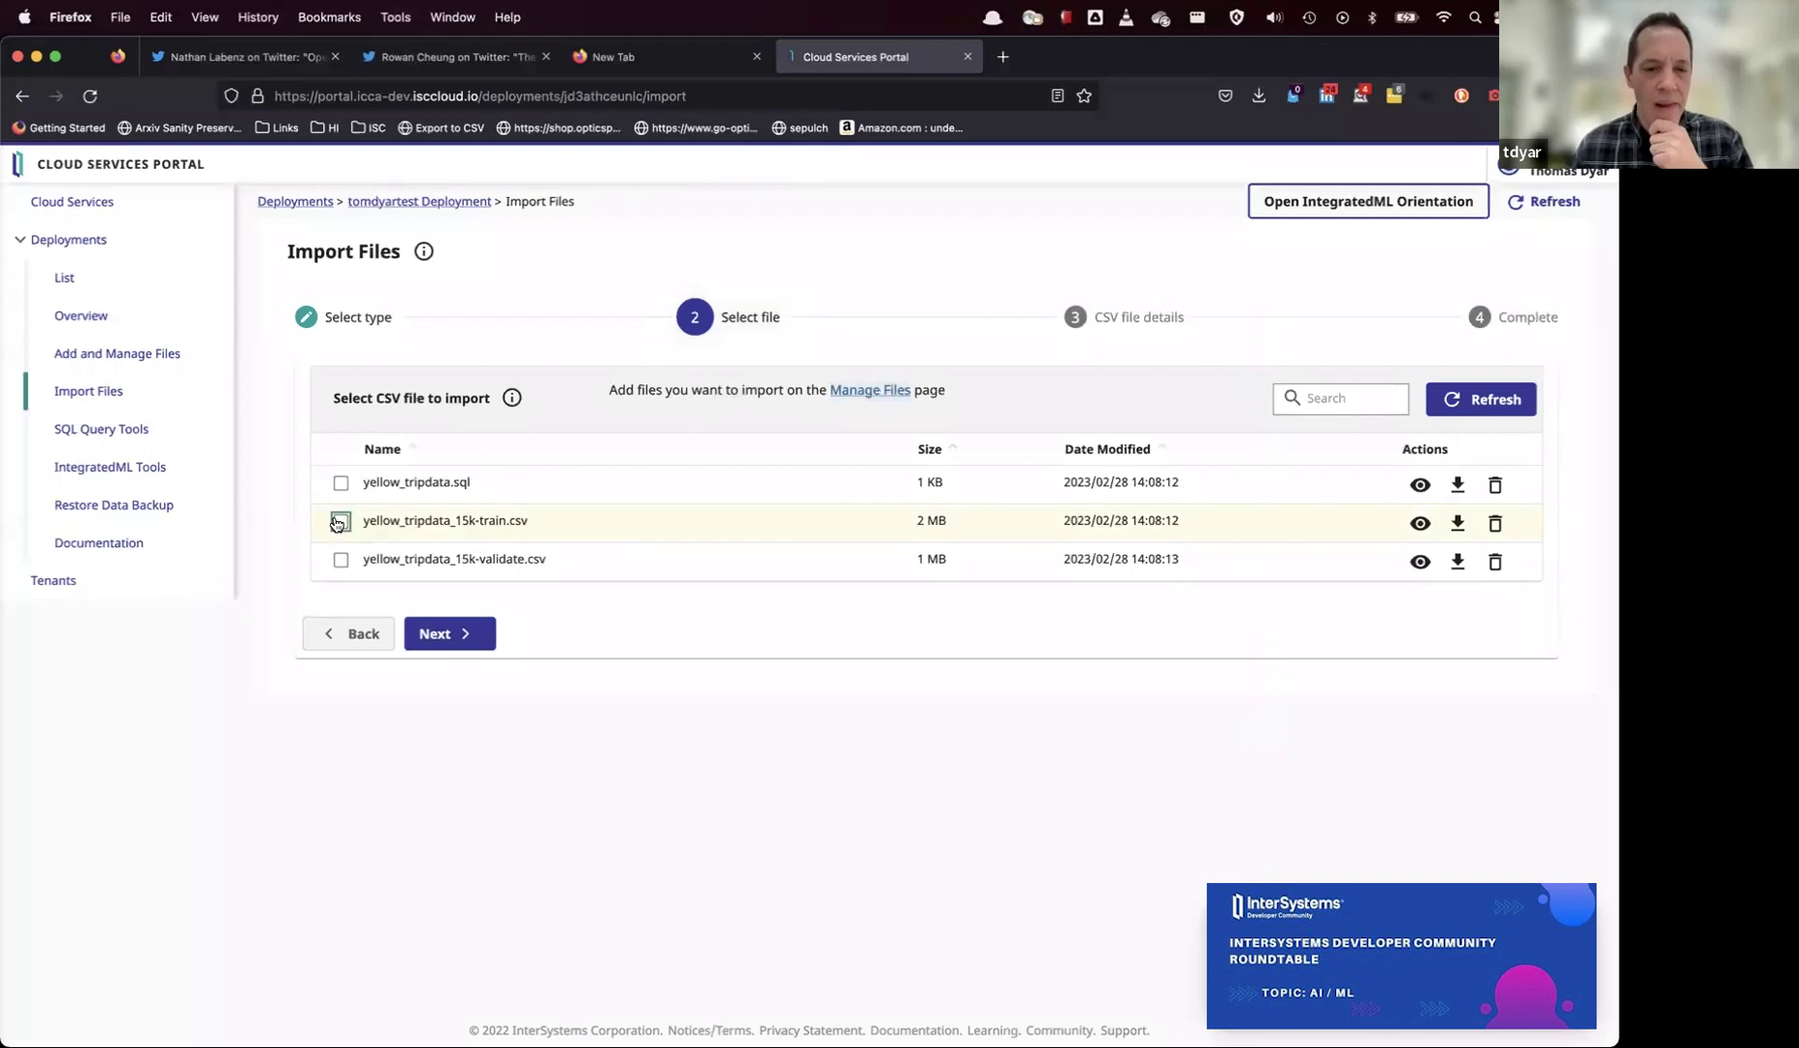
click(446, 635)
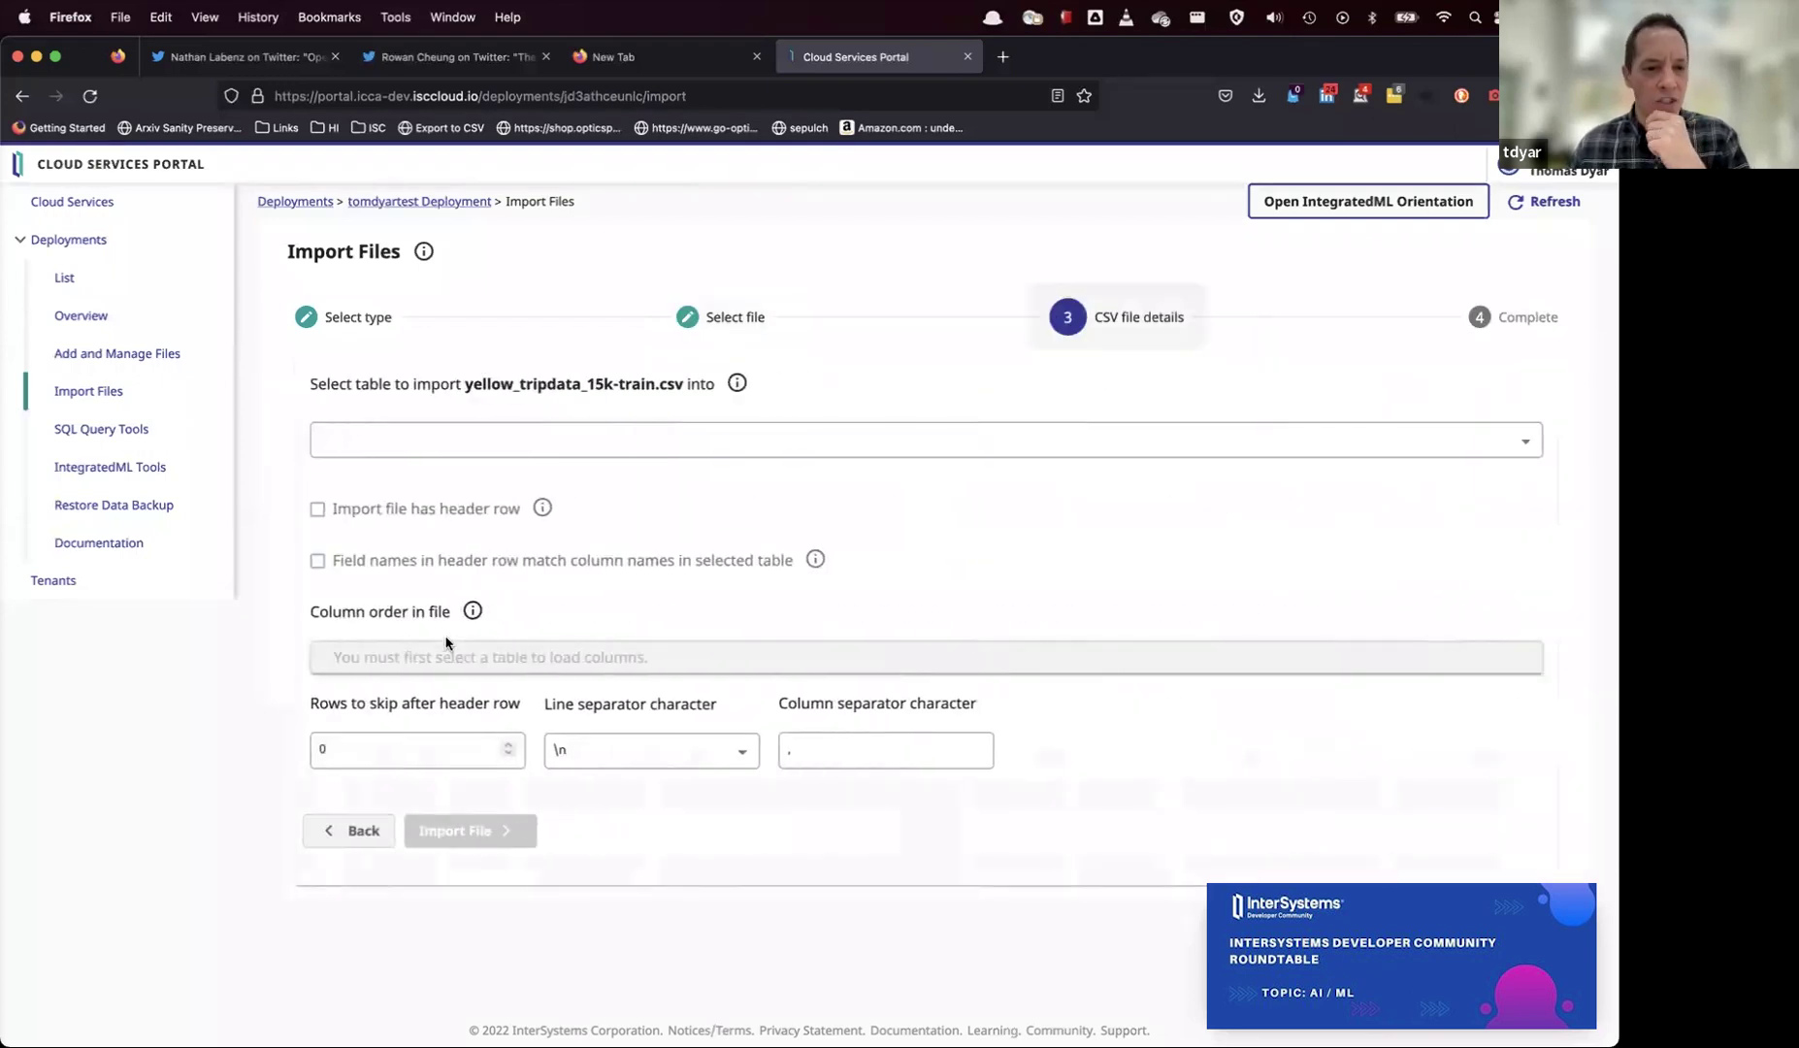
- Import yellow_tripdata_15k-train.csv, which has a header row, into SQLUser.yellow_tripdata_train and close the import status
click(418, 437)
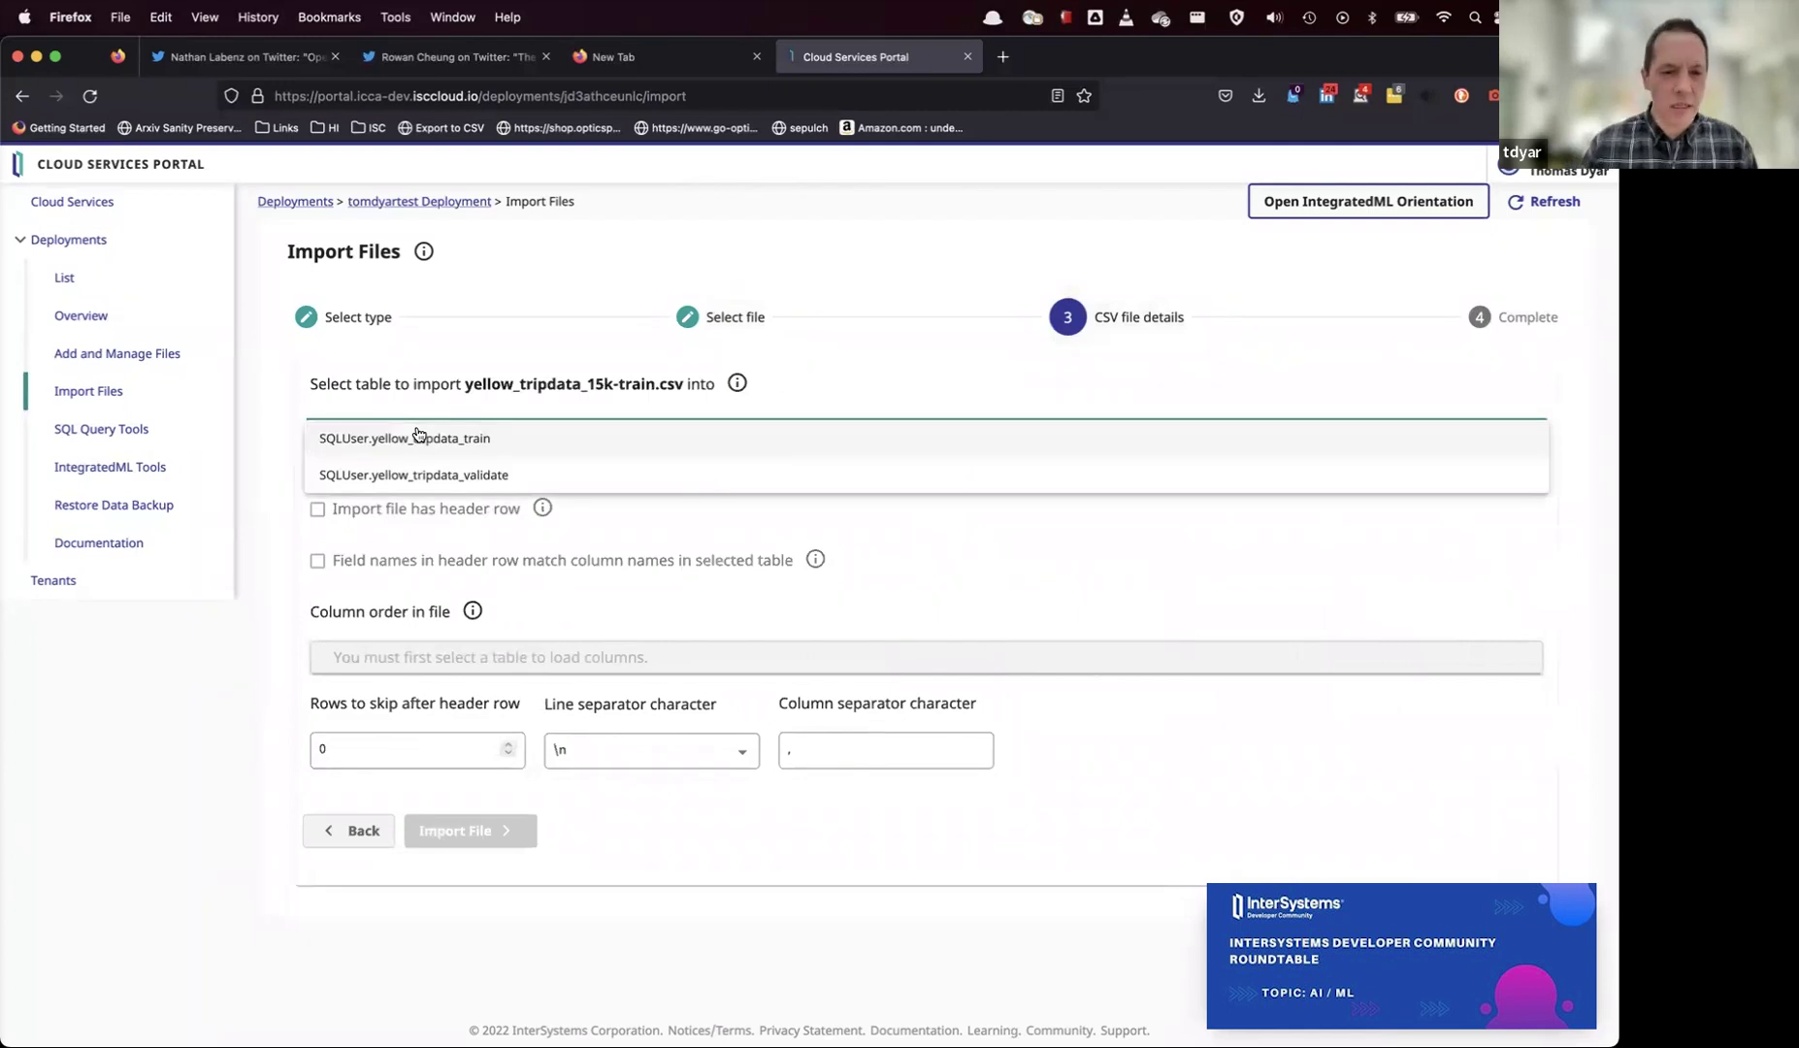
click(412, 438)
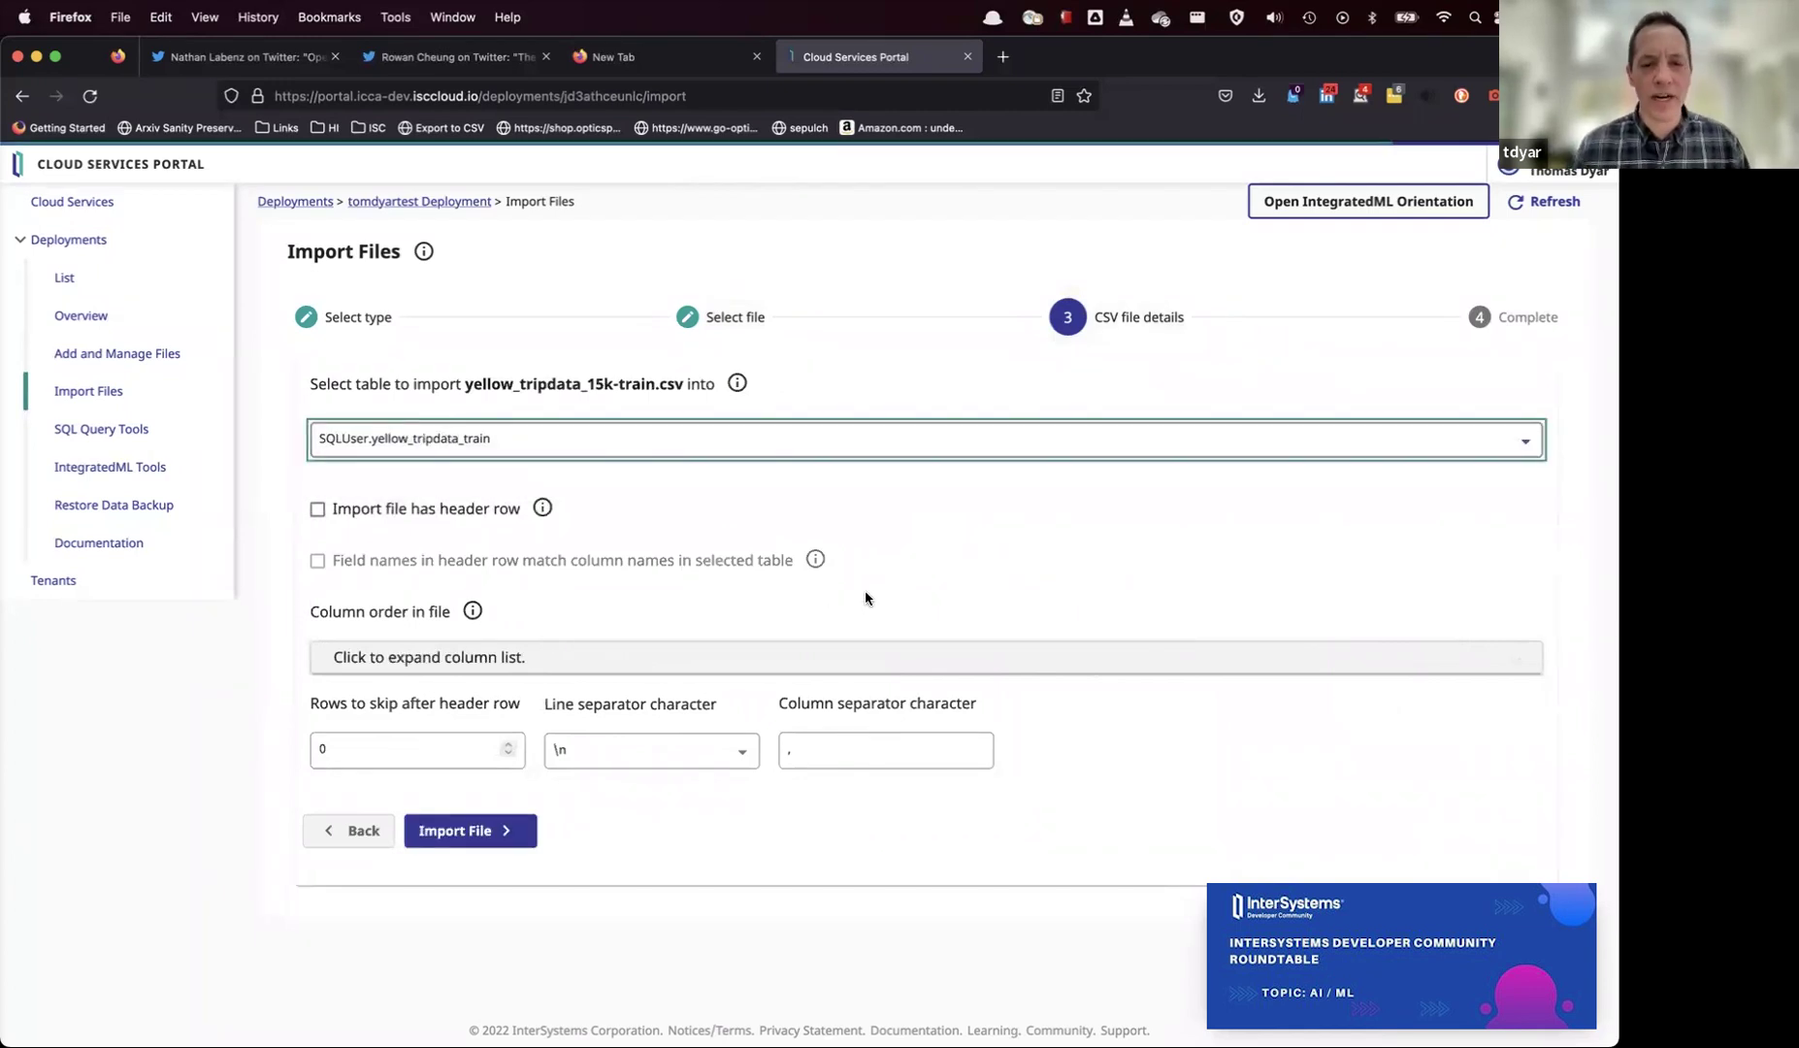
click(347, 514)
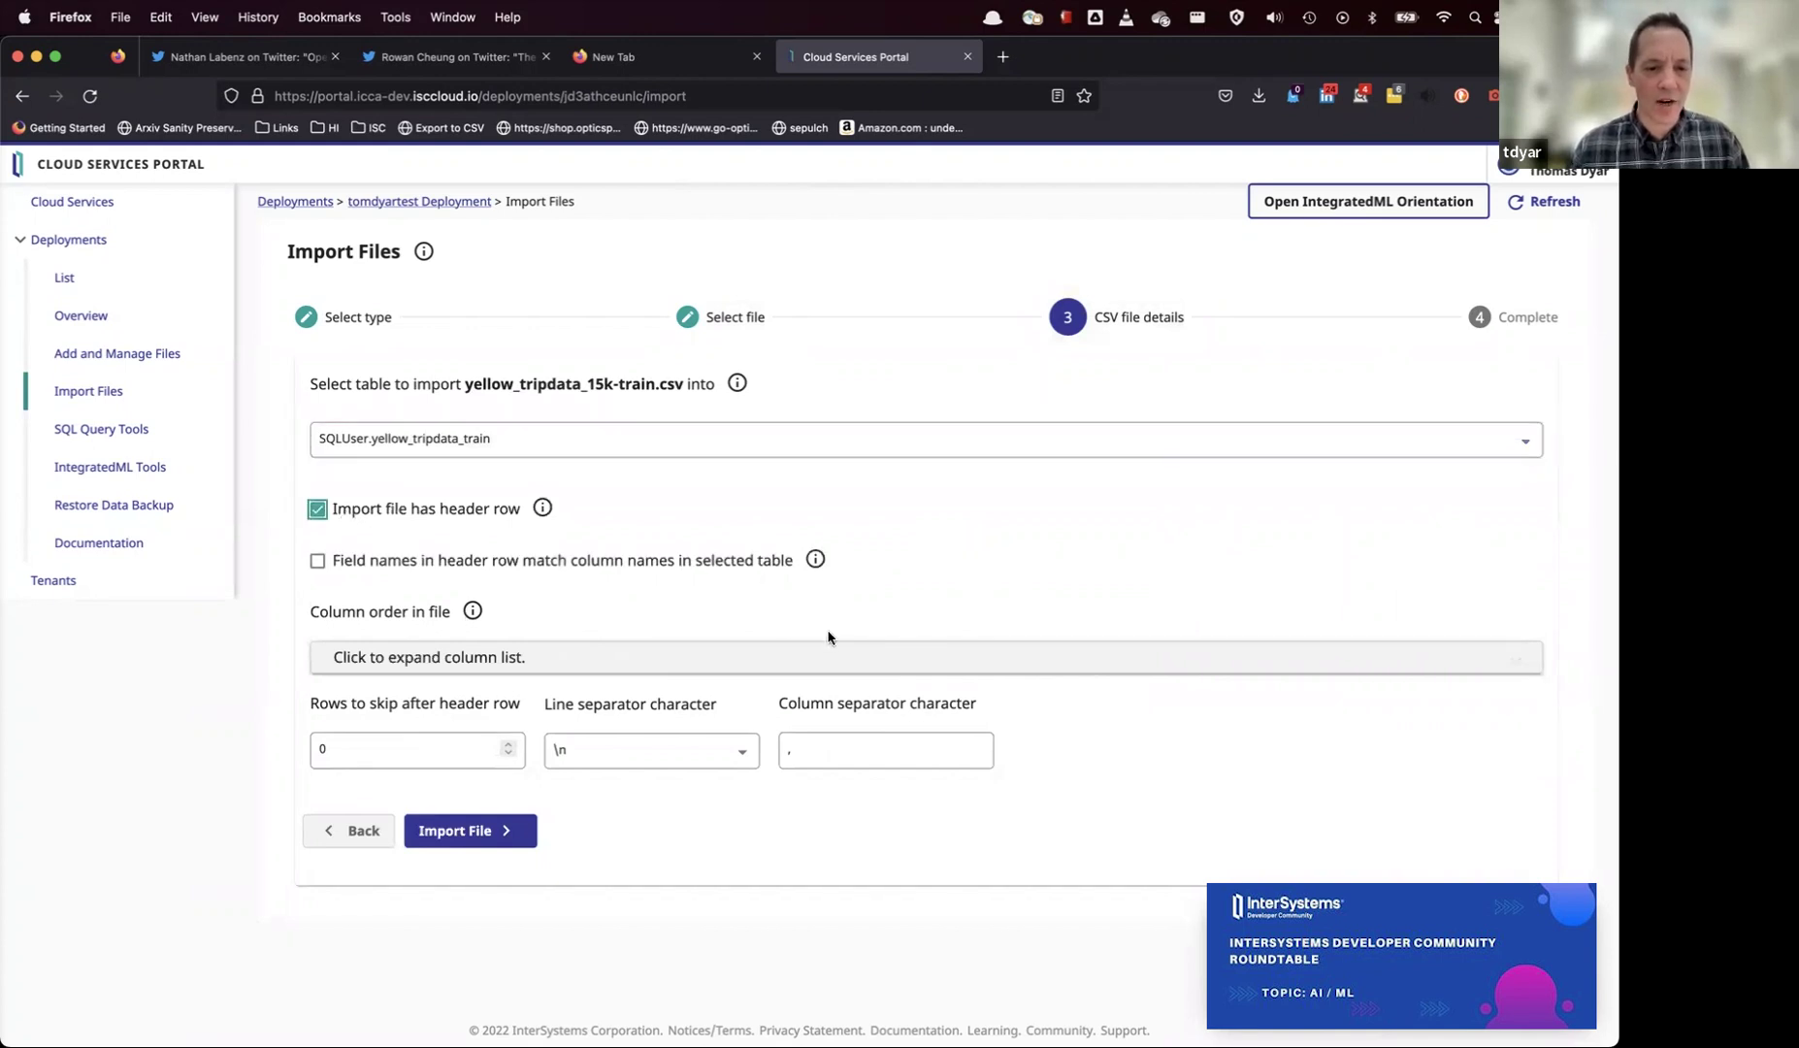
click(504, 827)
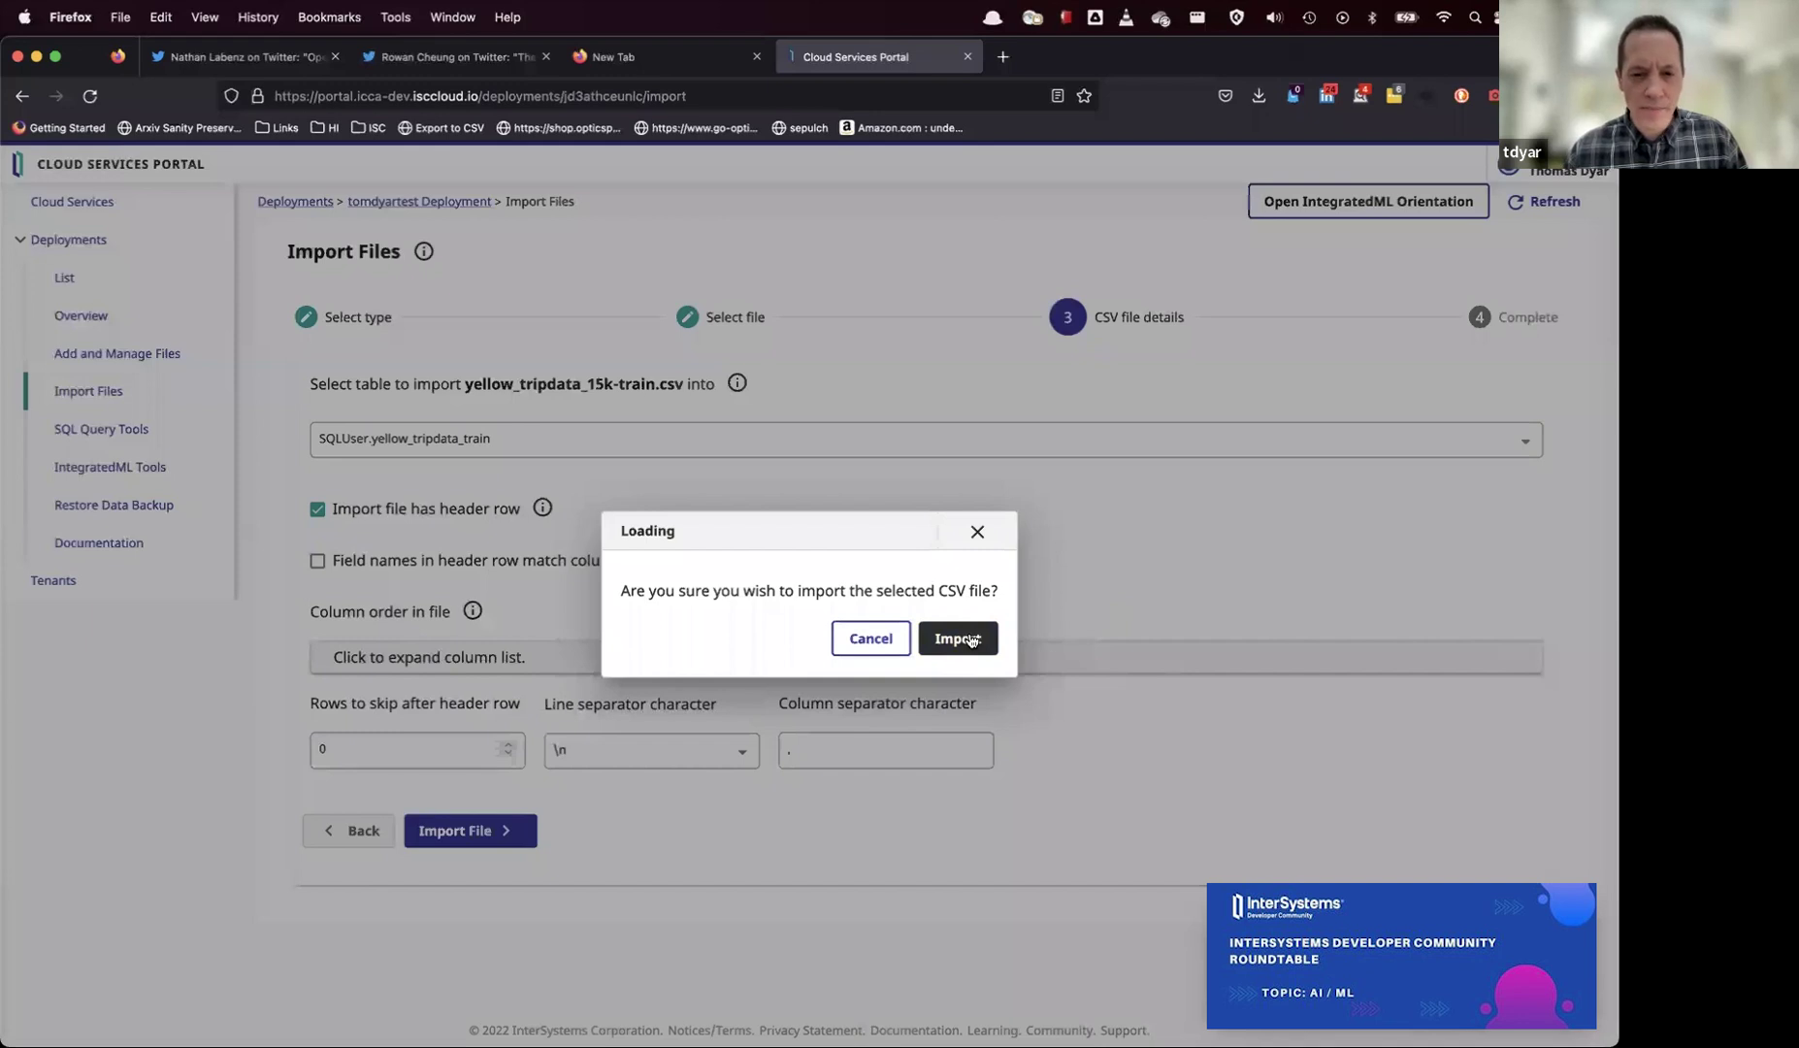
click(971, 639)
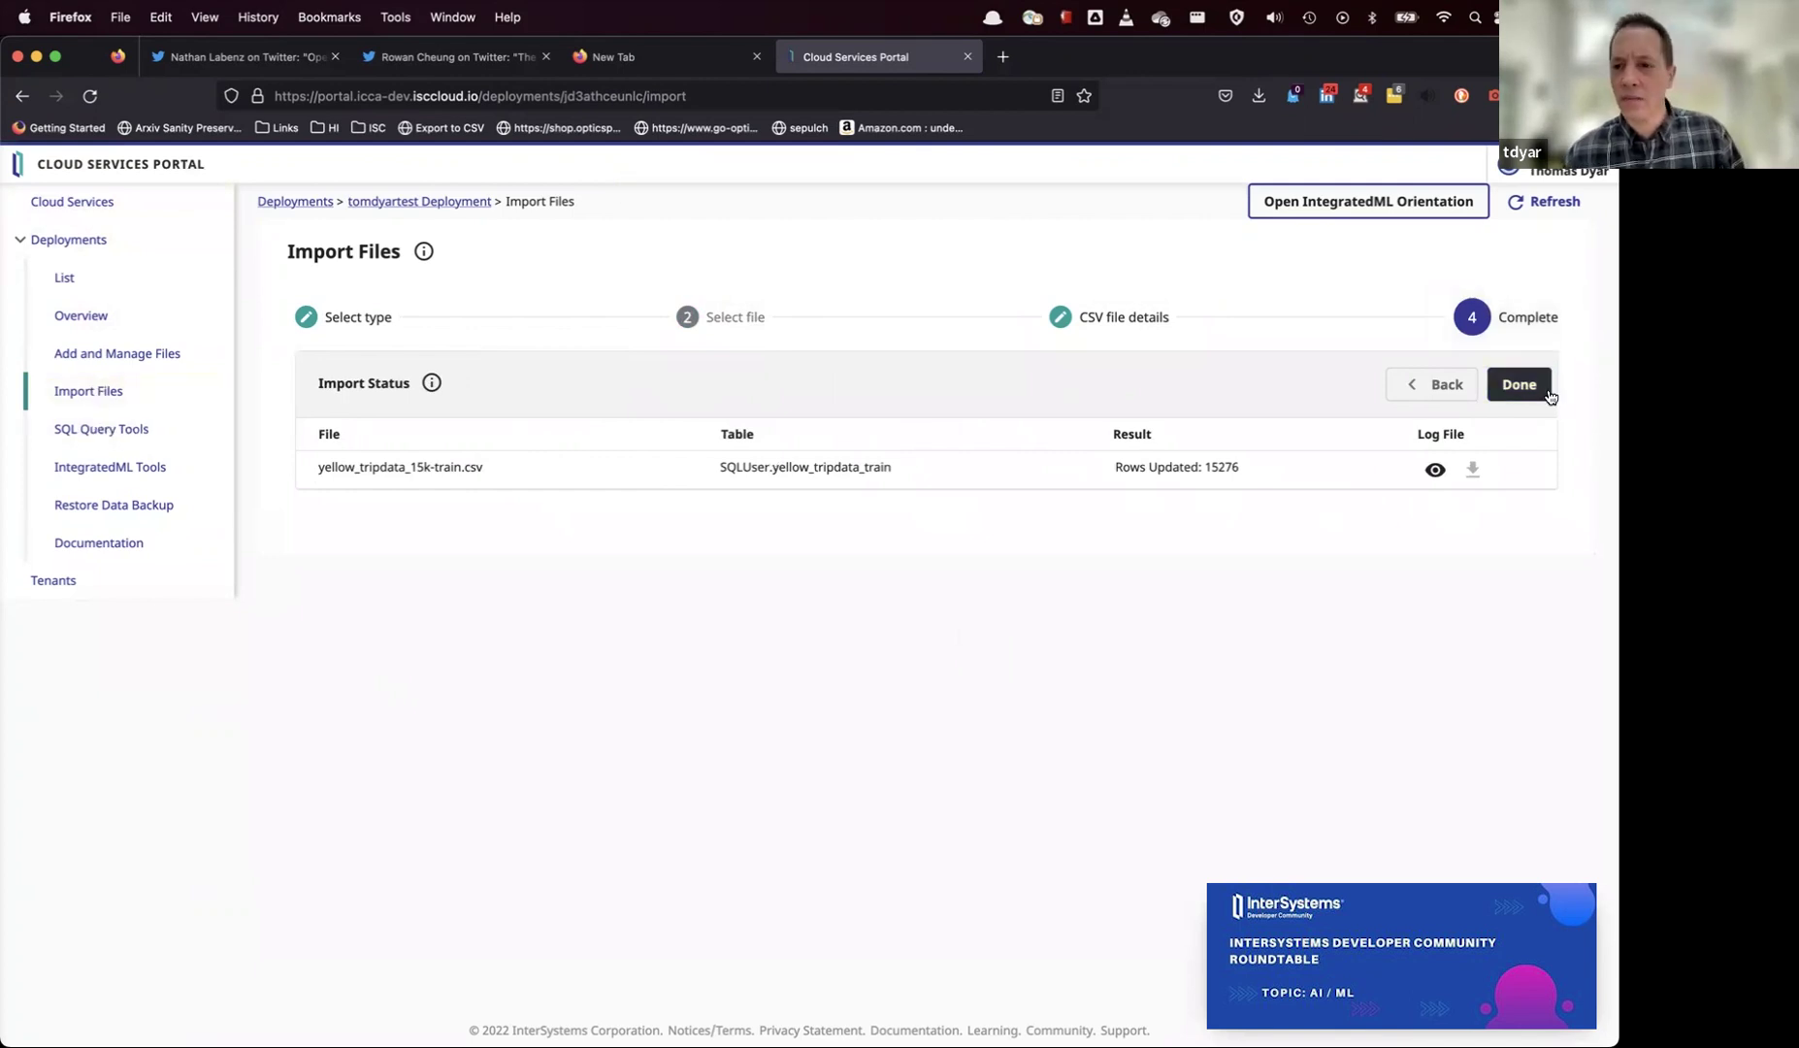
click(1519, 384)
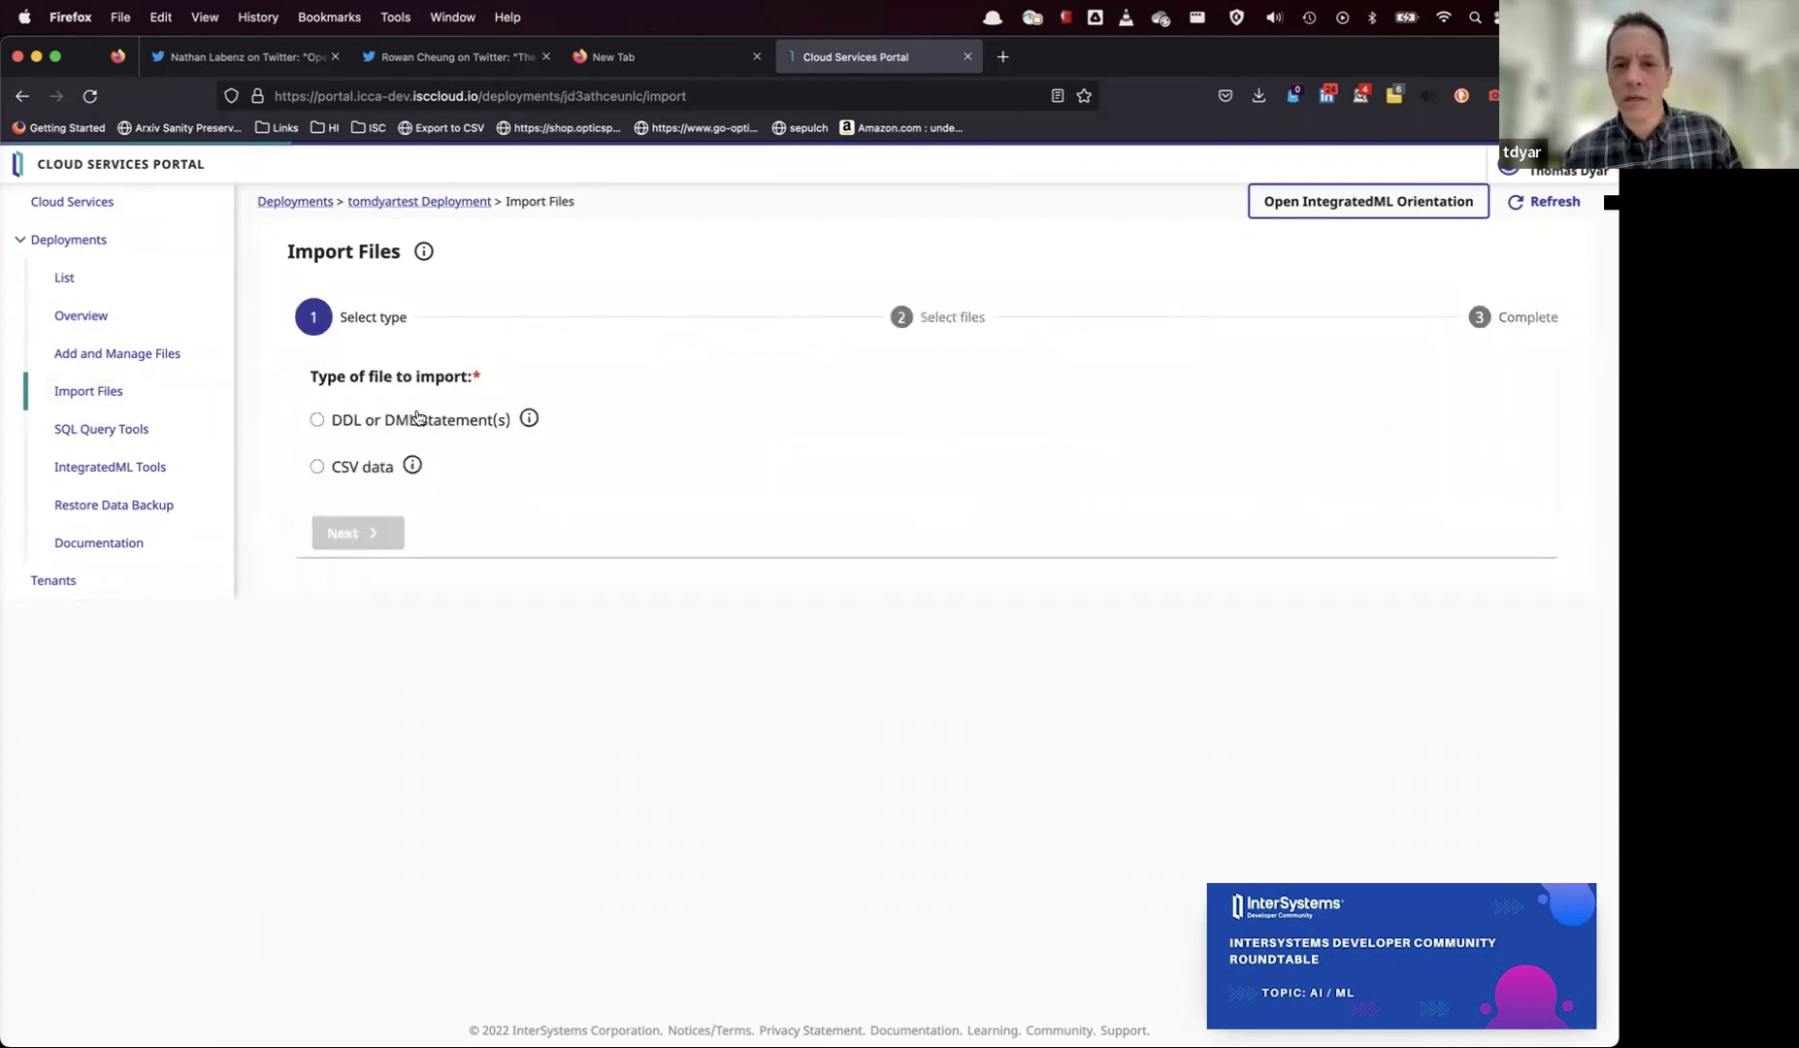
- Start another CSV data import with yellow_tripdata_15k-validate.csv as the source file
click(319, 470)
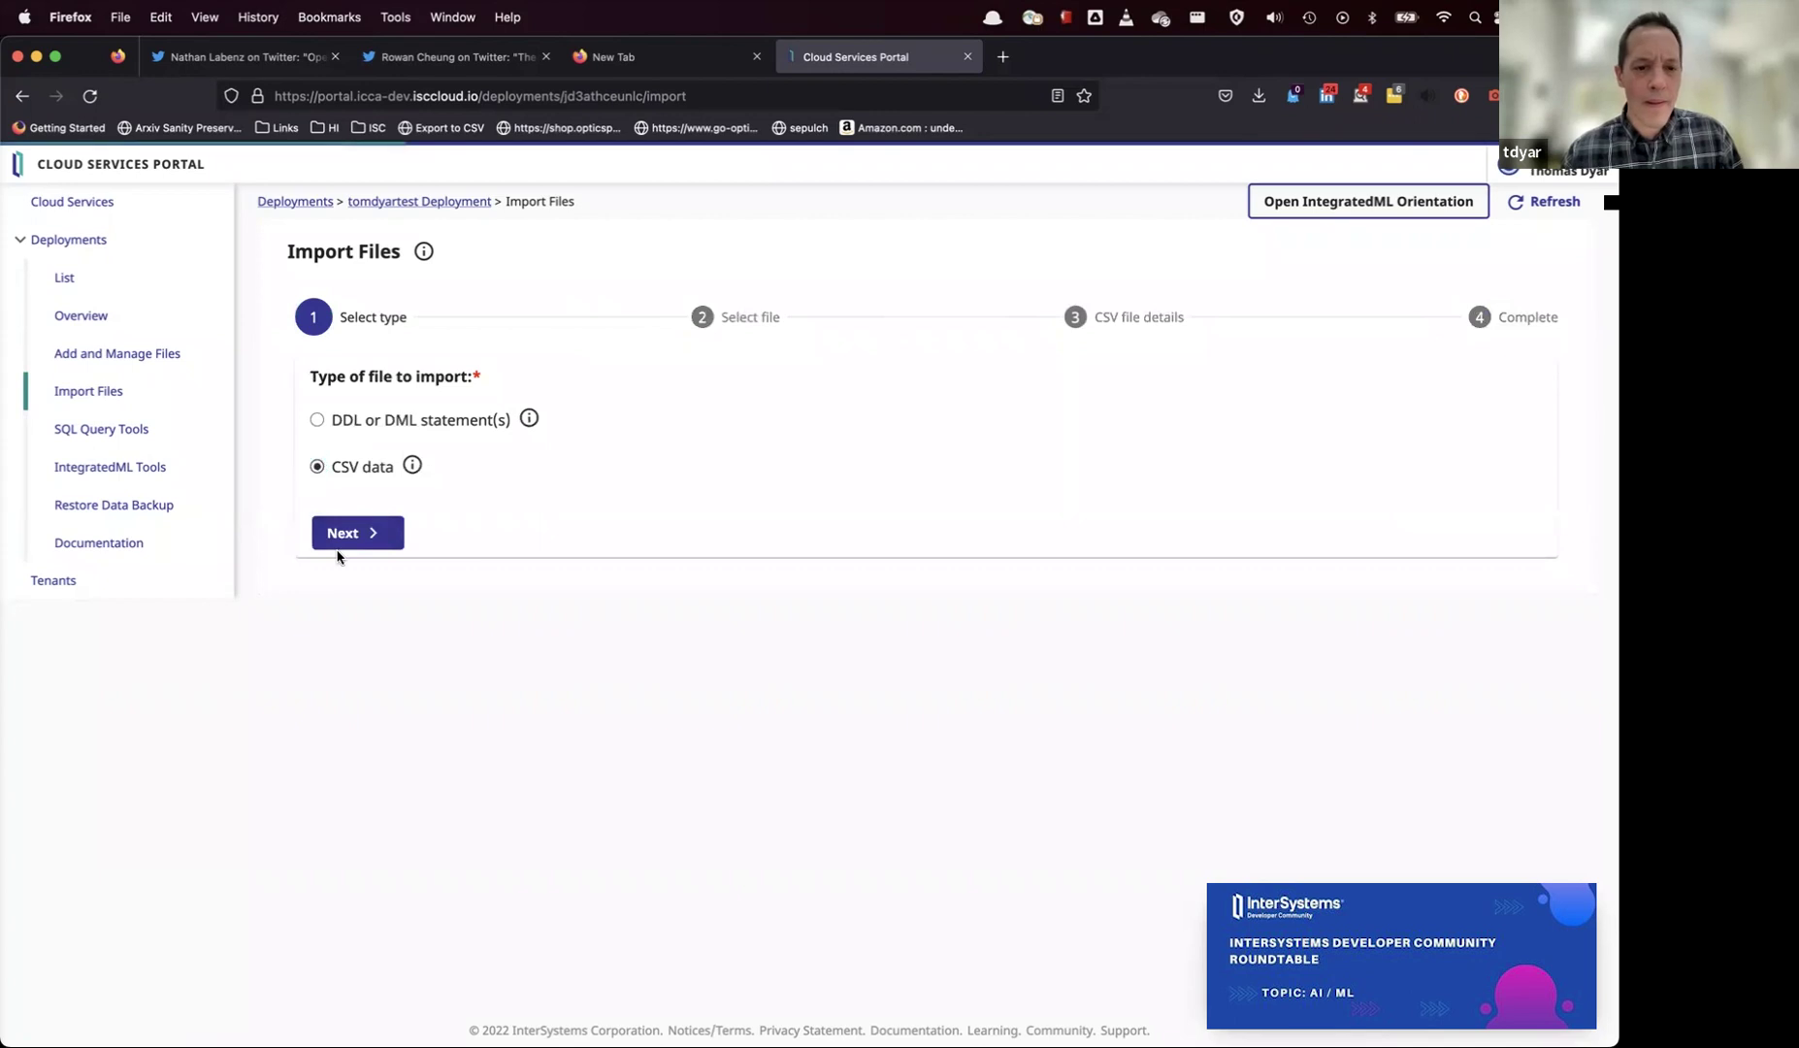
click(342, 550)
click(439, 558)
click(453, 631)
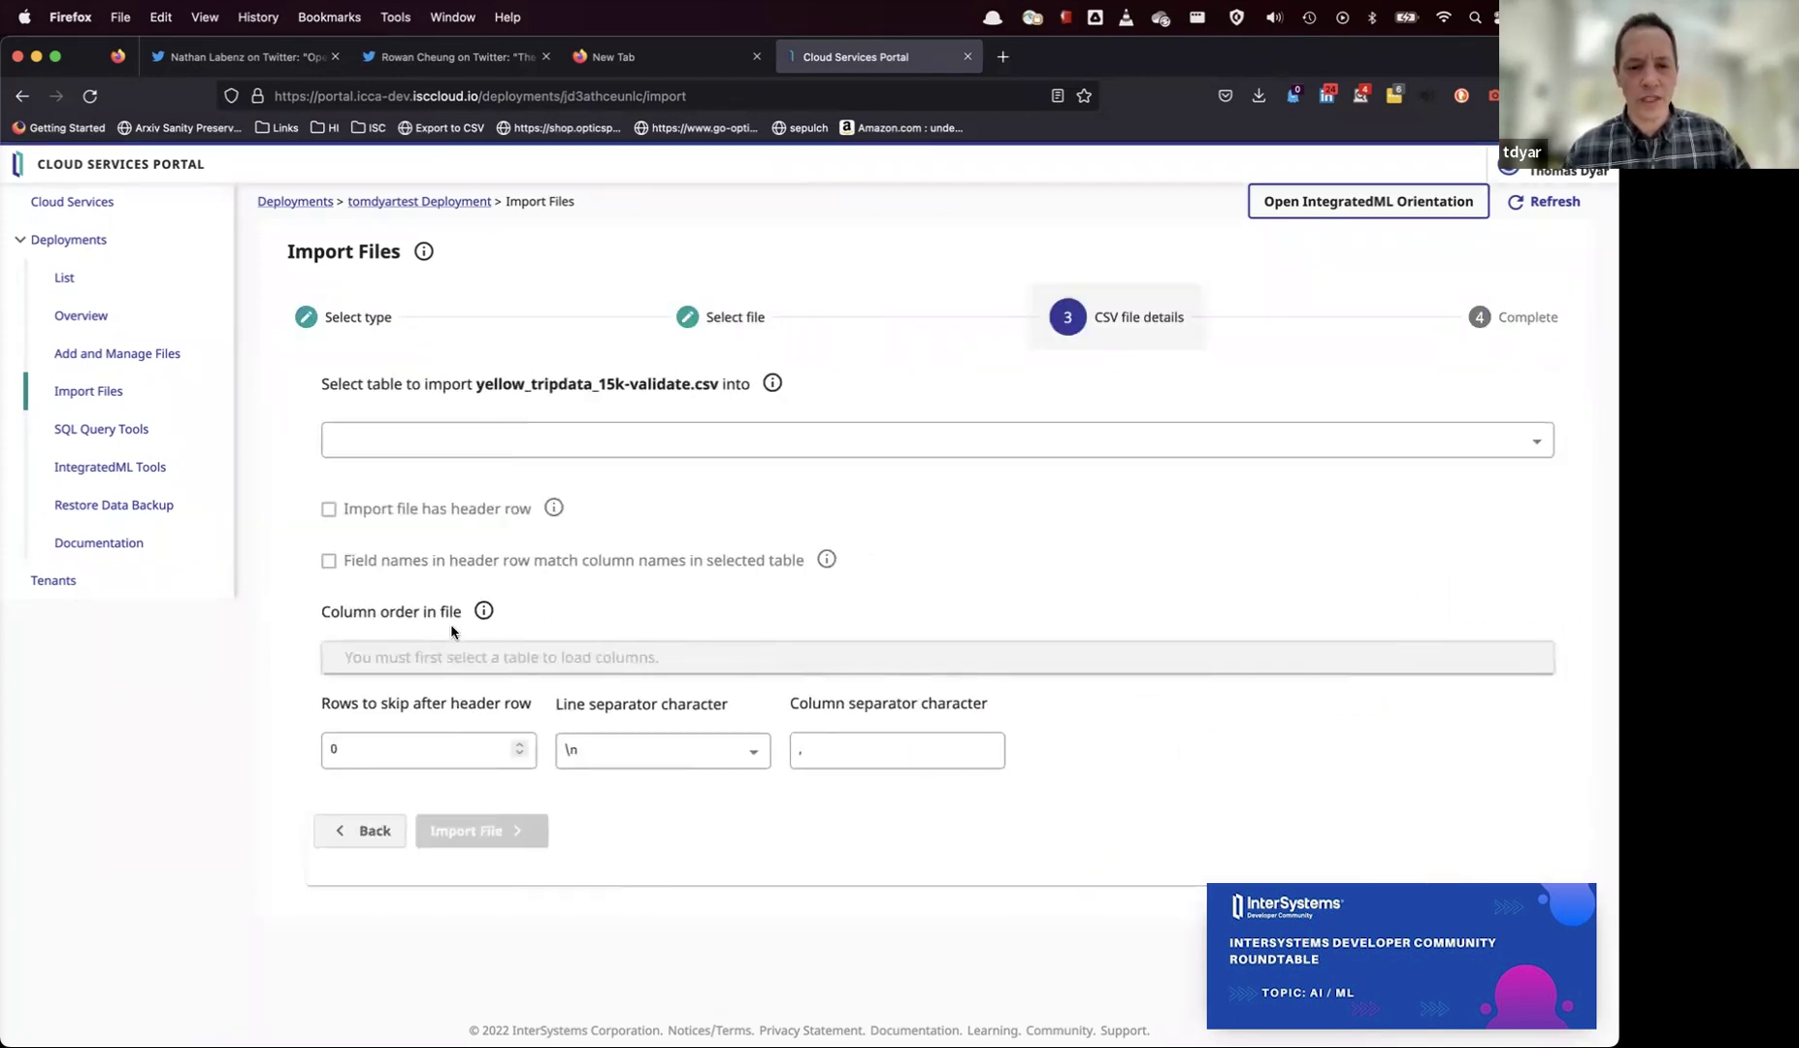
- Import yellow_tripdata_15k-validate.csv, which has a header row, into SQLUser.yellow_tripdata_validate and close the import status
click(461, 441)
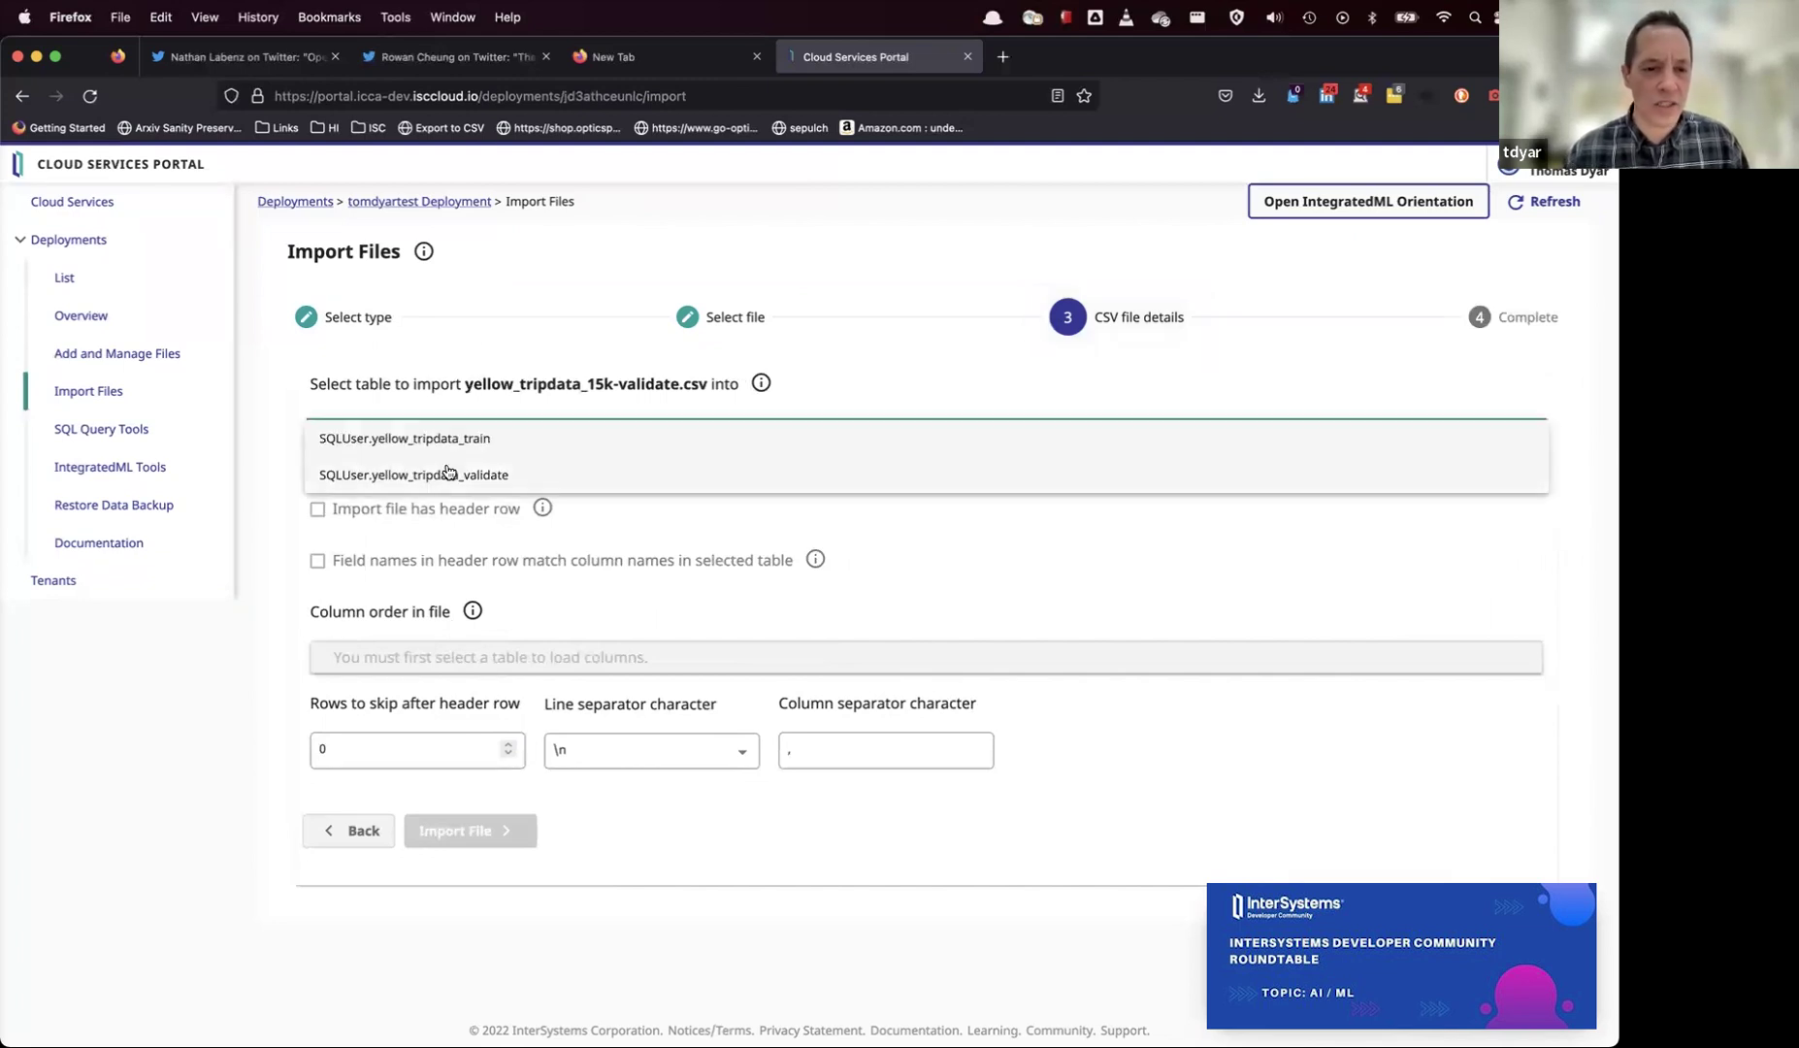
click(450, 474)
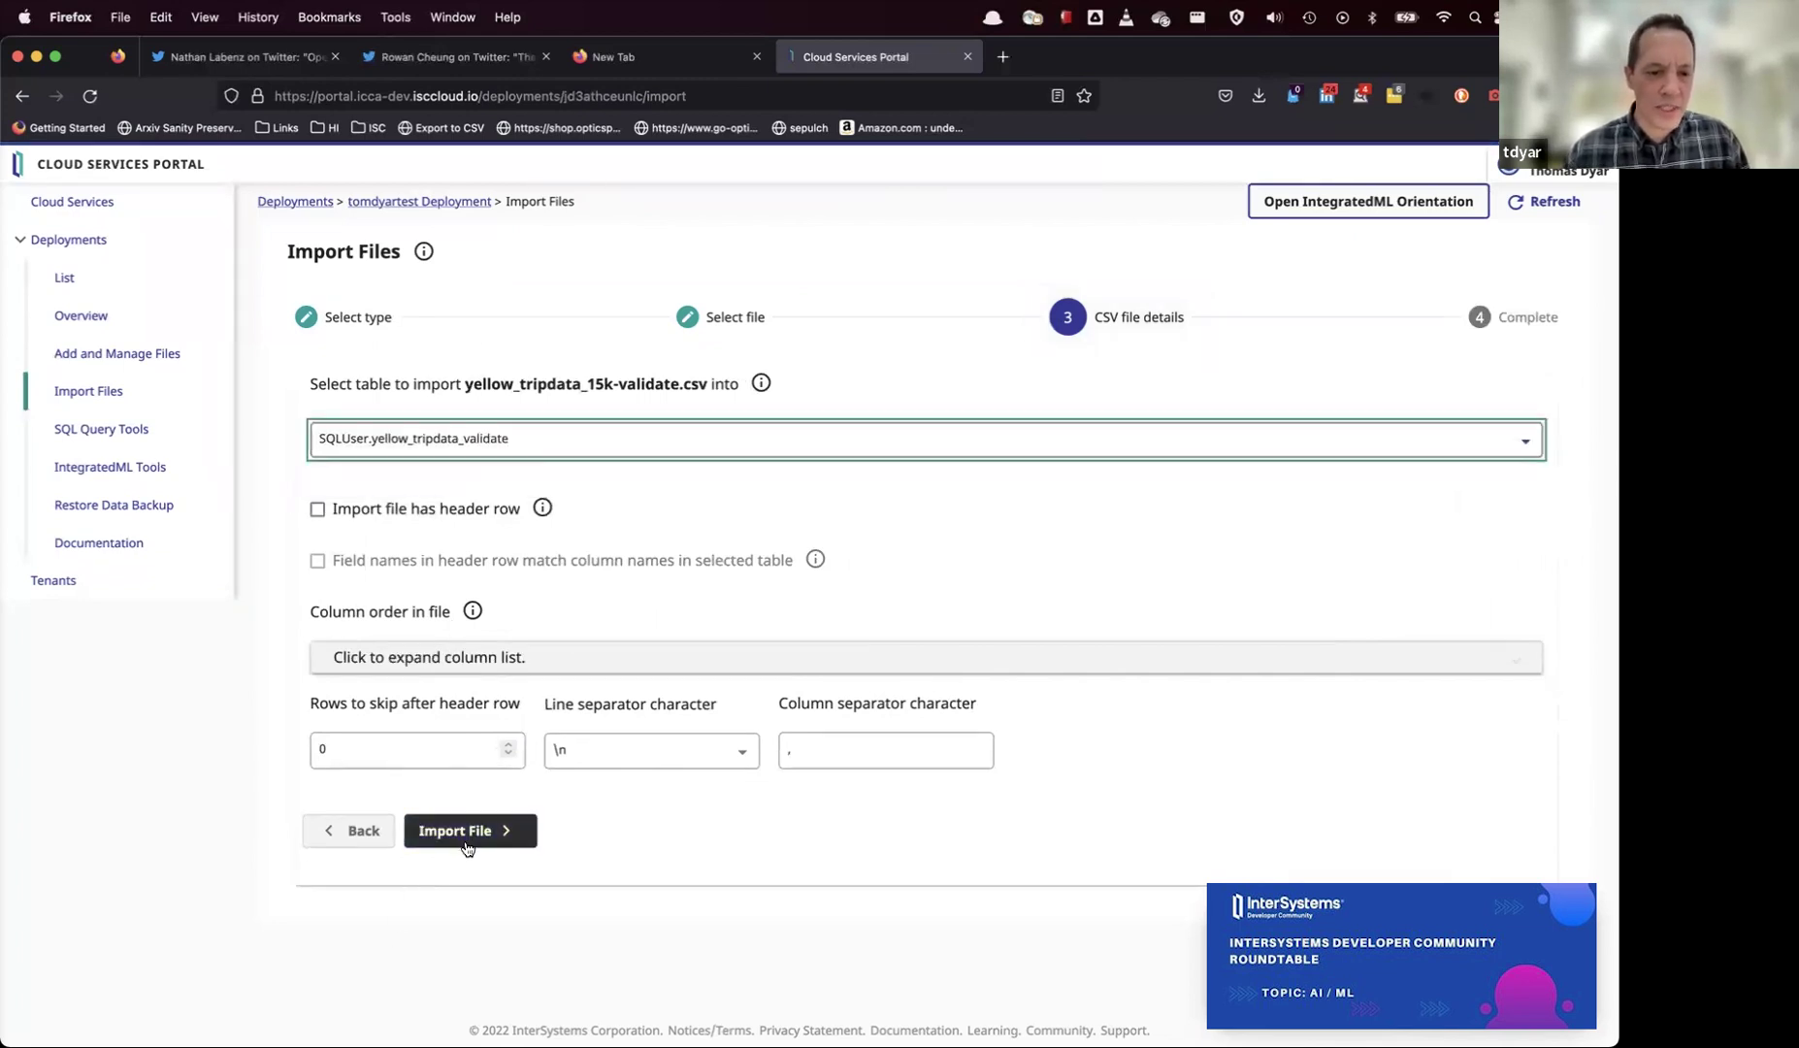
click(316, 512)
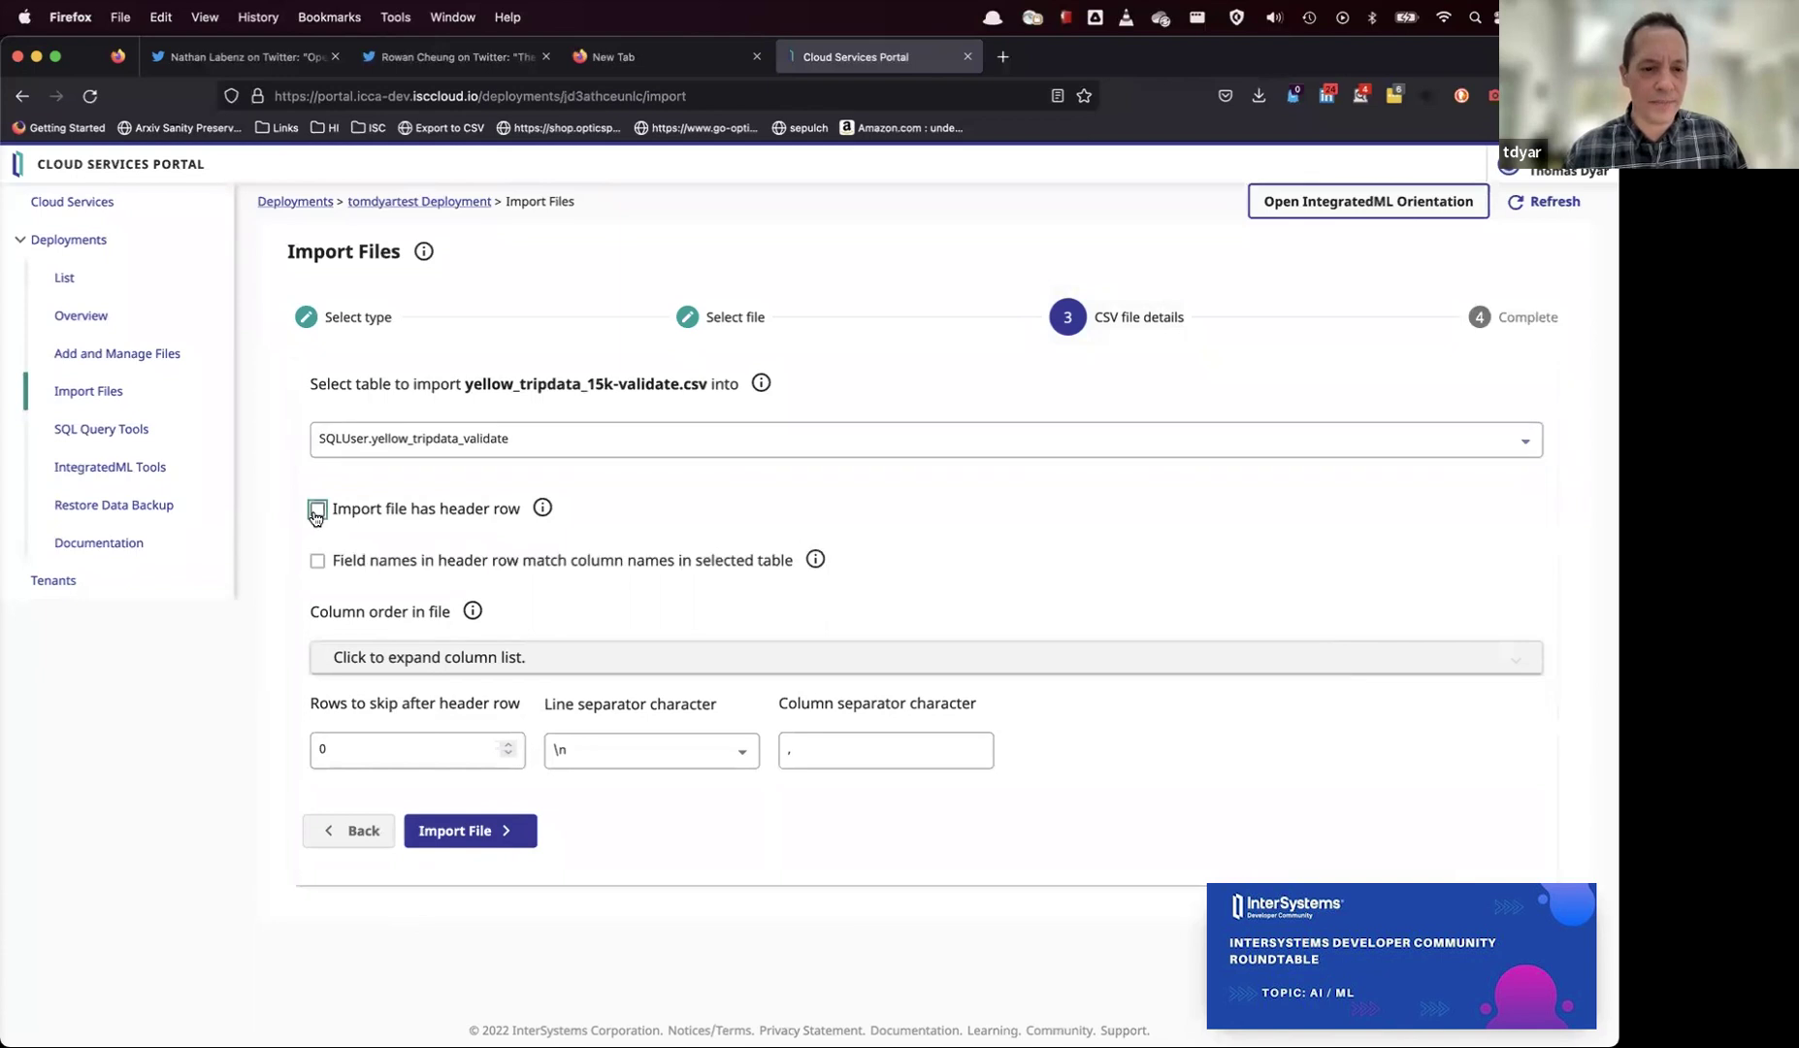
click(436, 840)
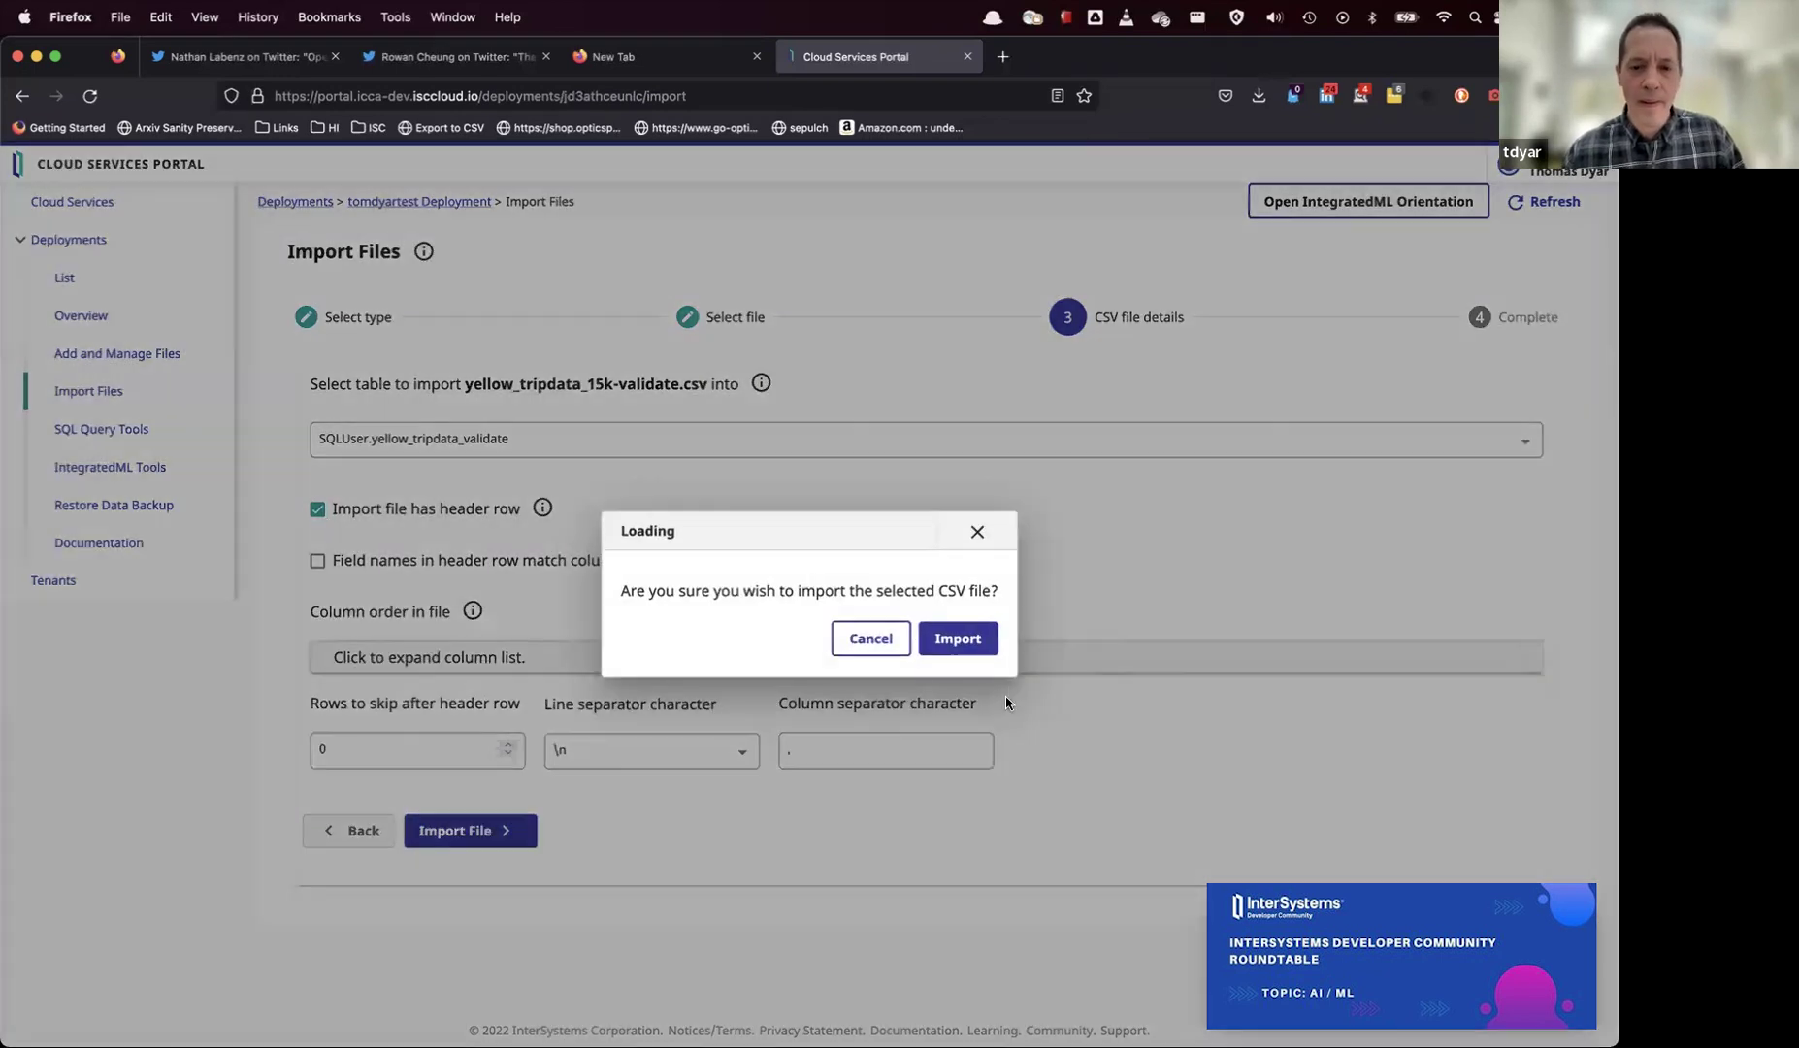
click(982, 639)
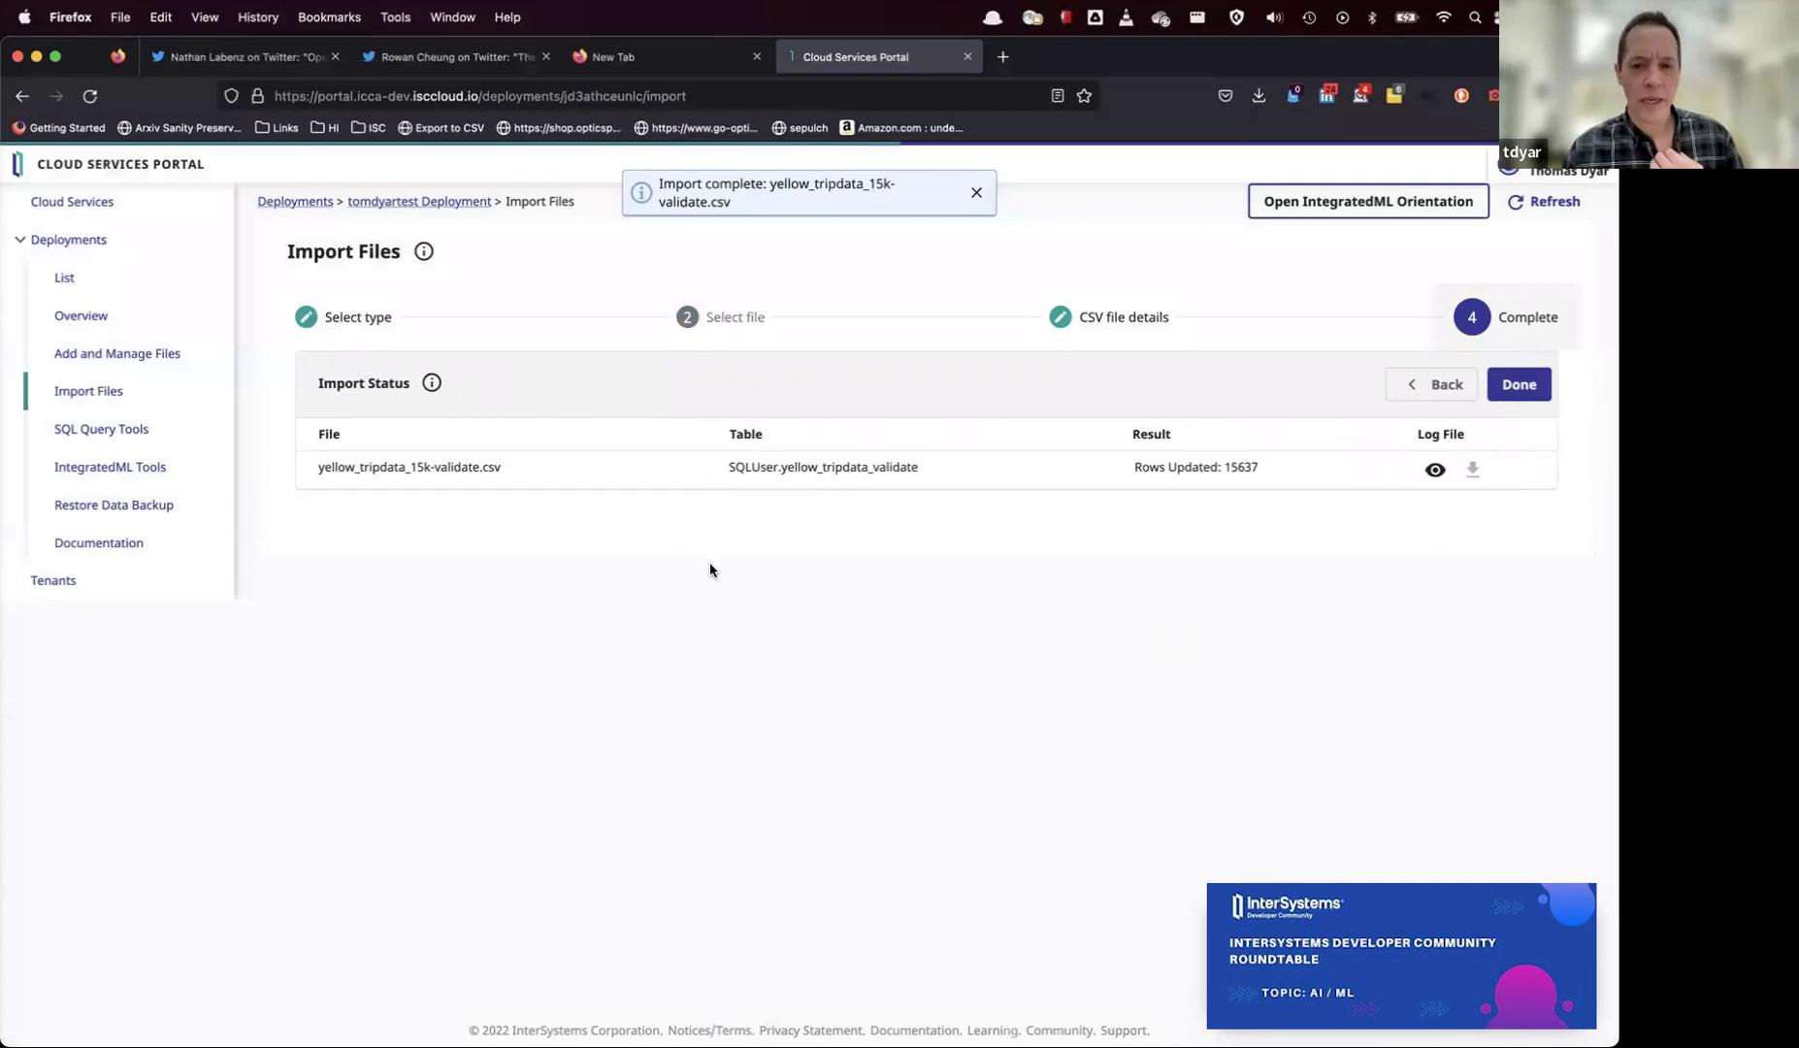
click(1522, 388)
- Examine the tables under INFORMATION_SCHEMA and SQLUser in the SQL query tools, including the columns of yellow_tripdata_train
click(107, 429)
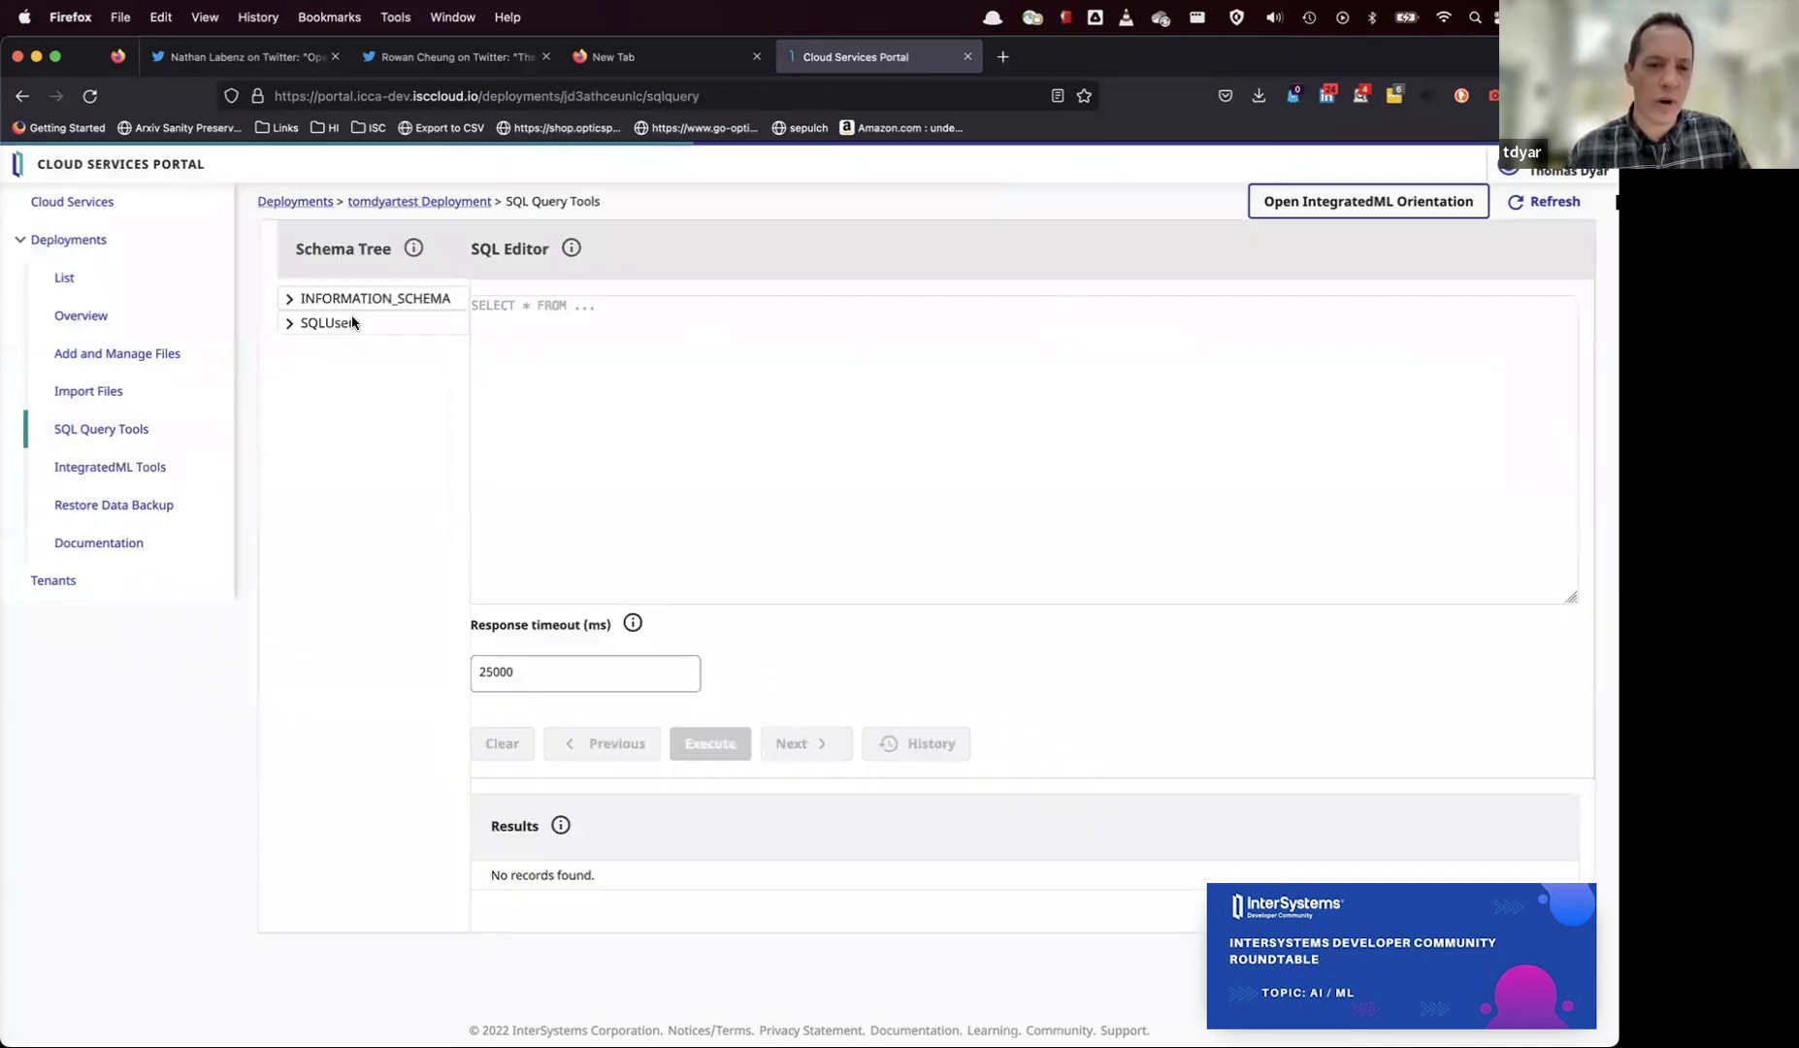
click(290, 301)
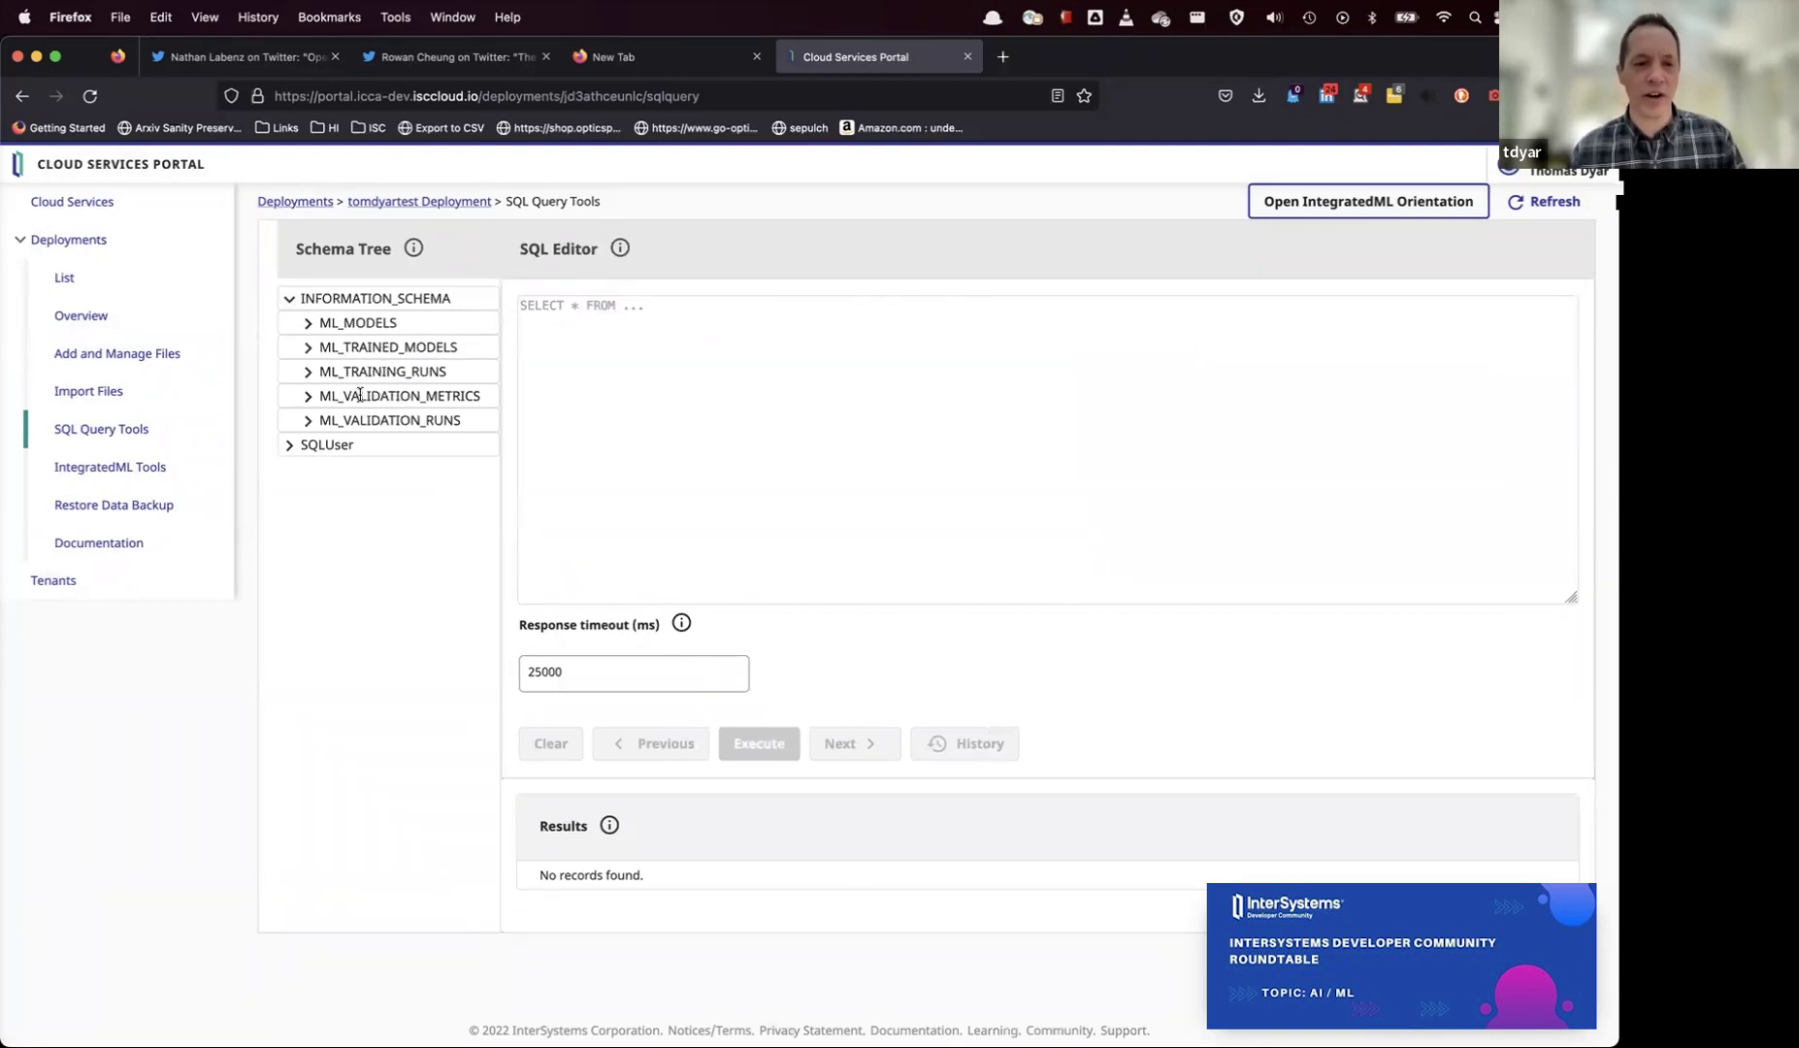
click(289, 446)
click(338, 466)
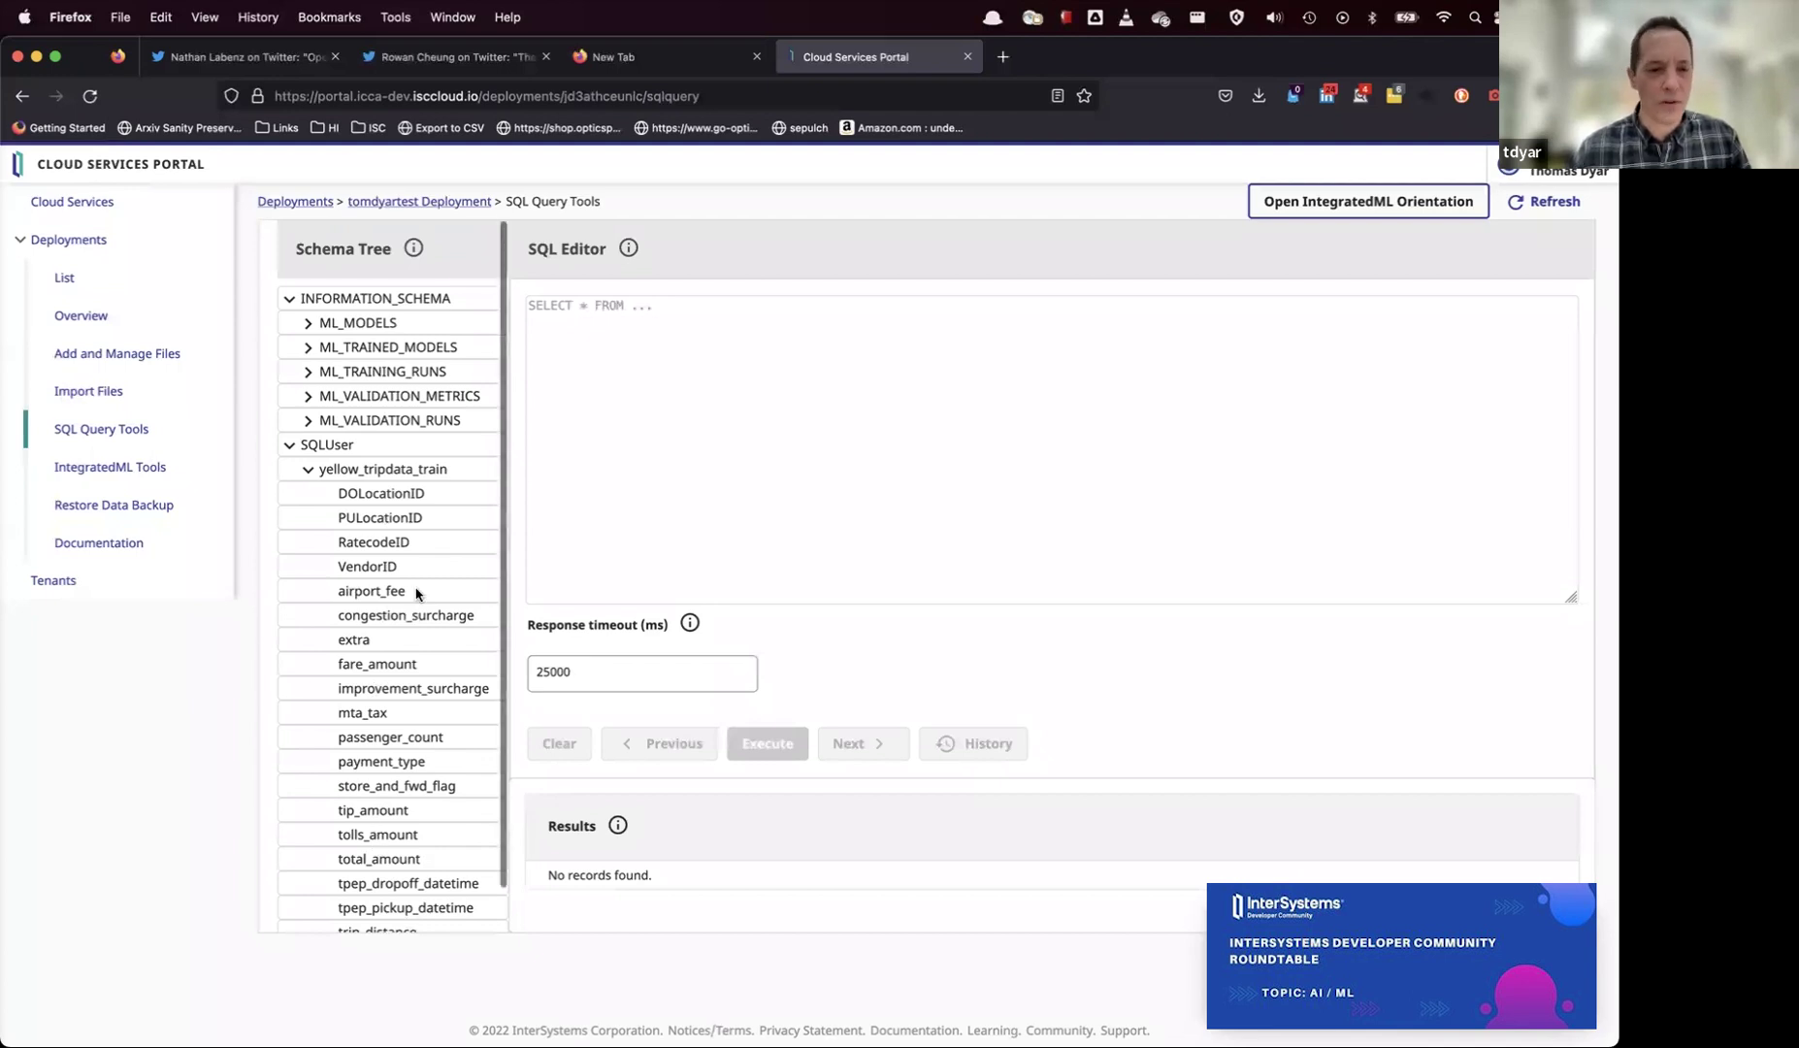
scroll(415, 601, down, 2)
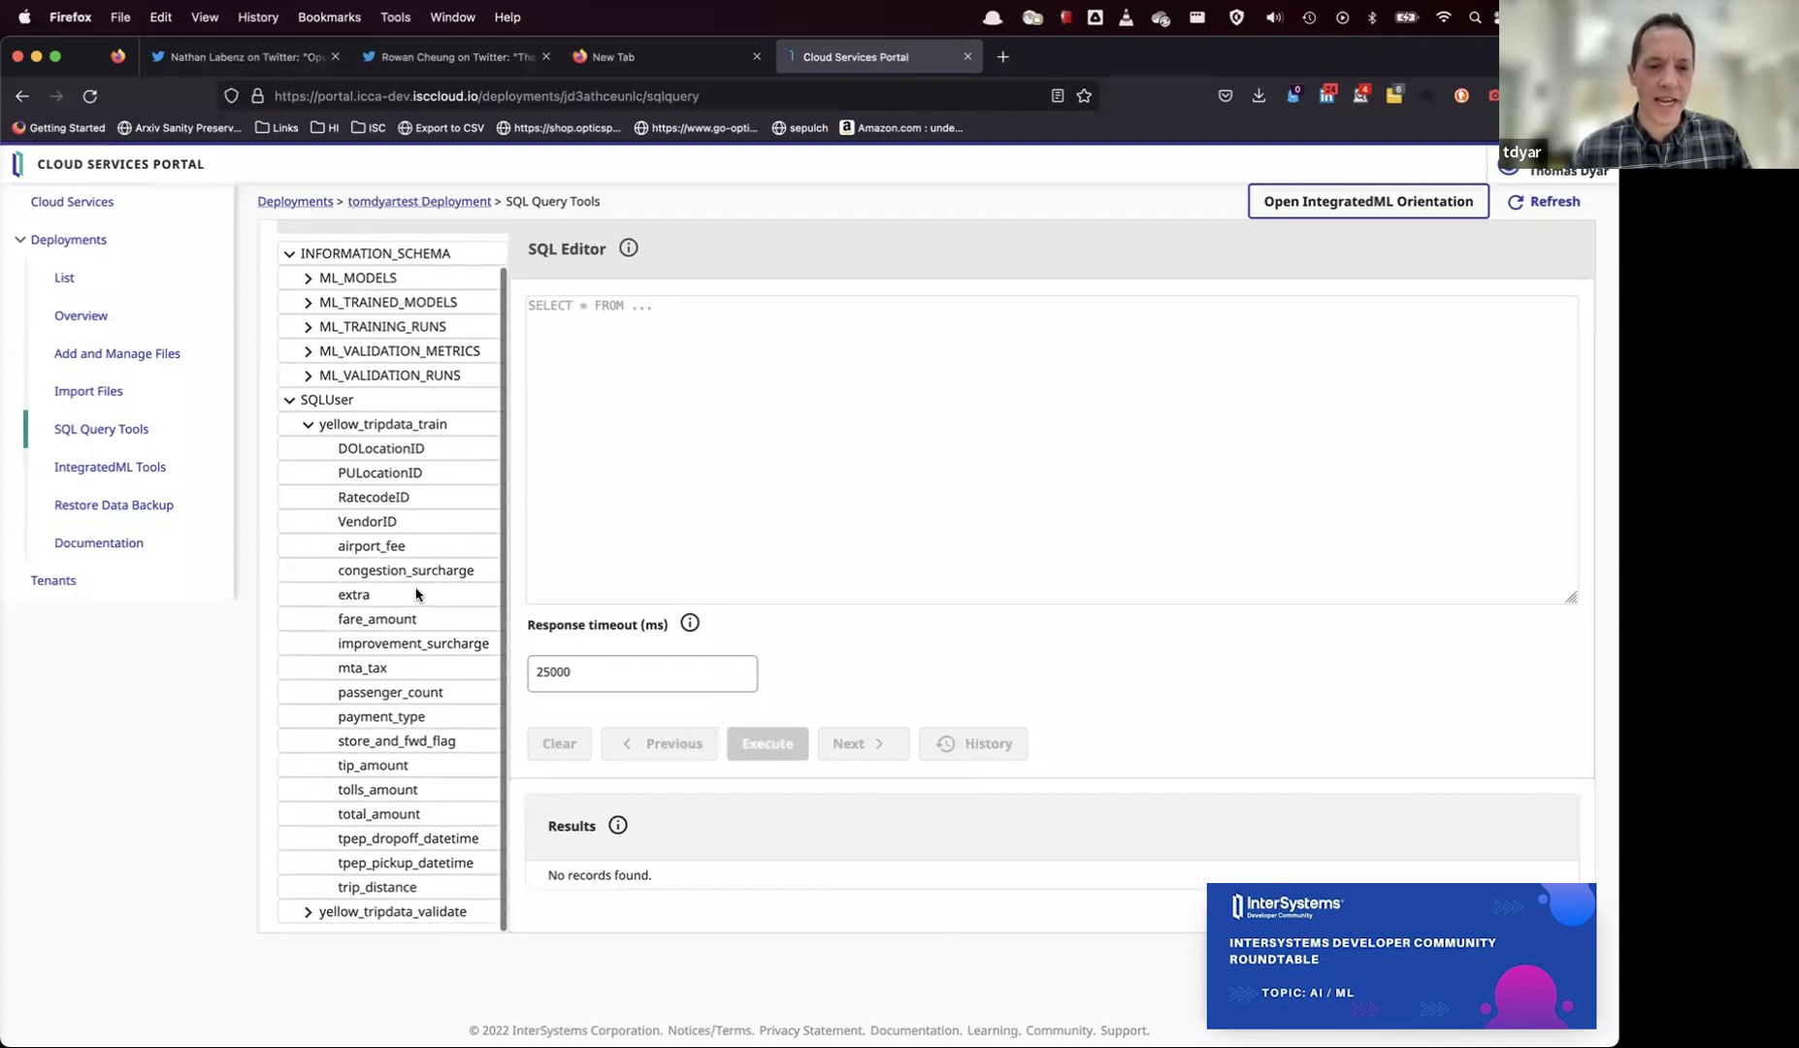
click(308, 427)
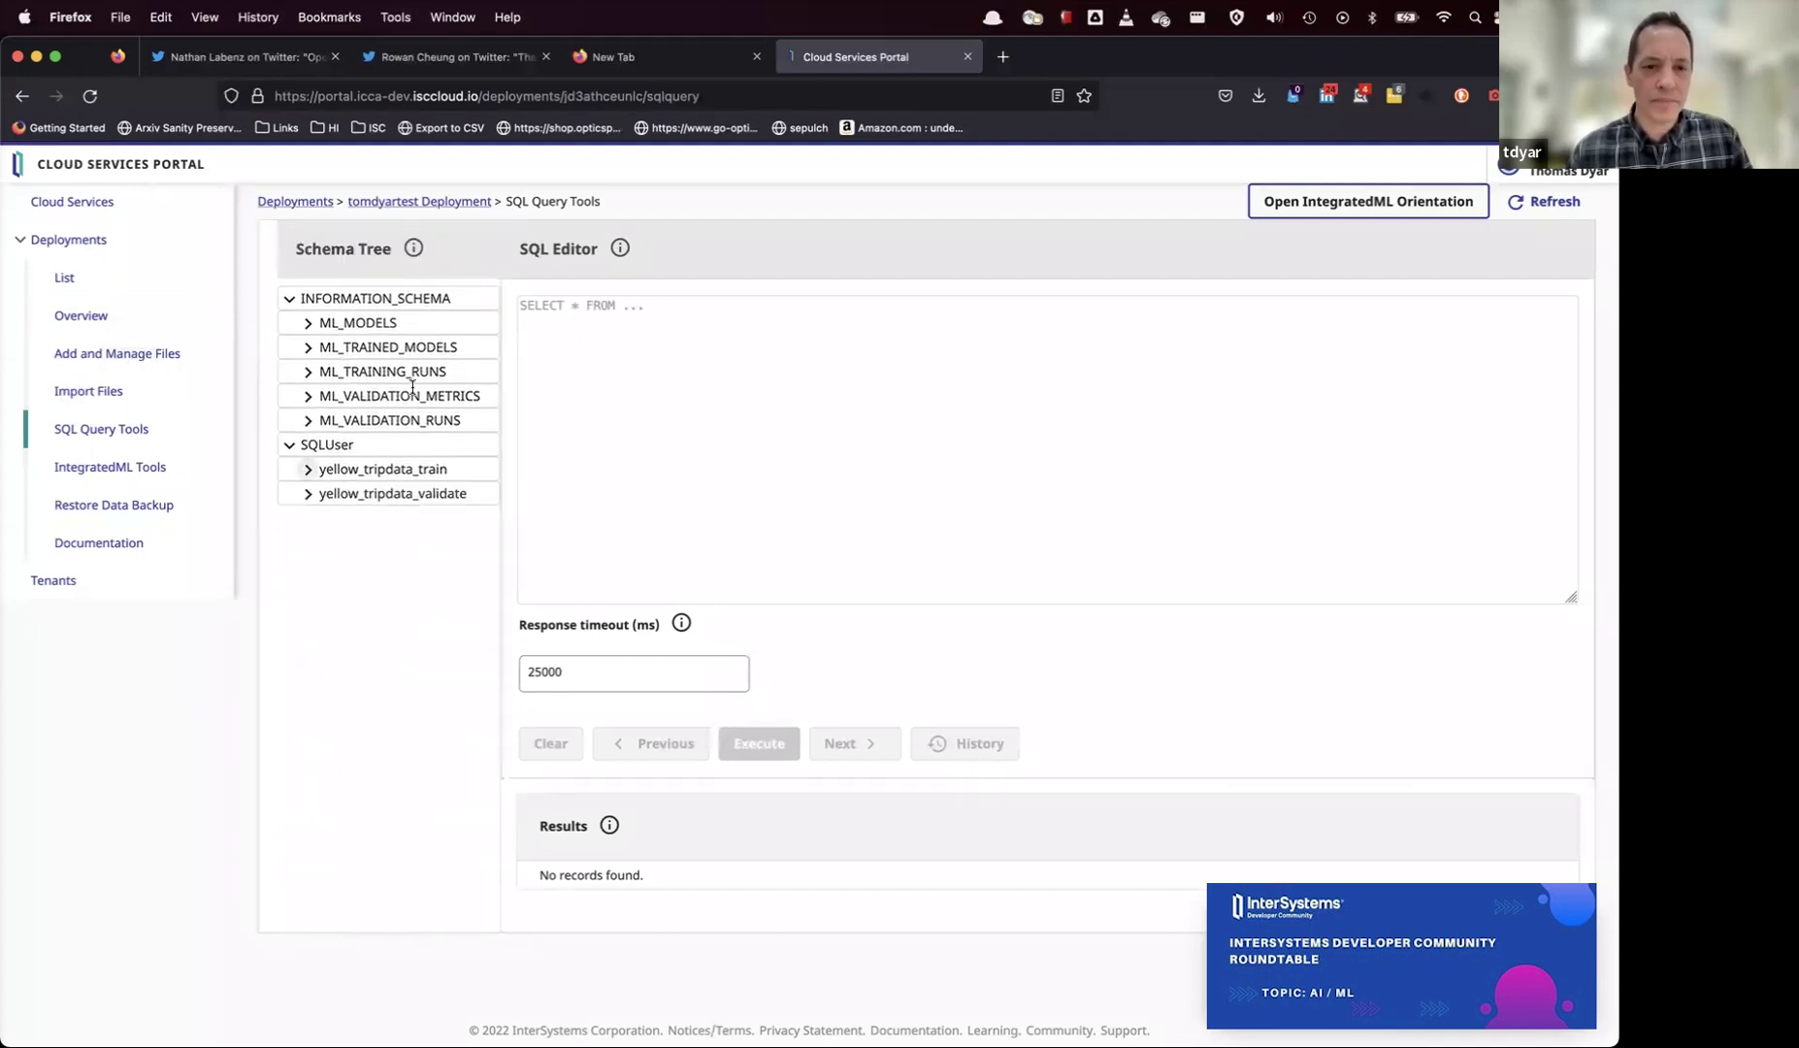
- Run the query "select * from yellow_tripdata_train" and look through the returned rows
click(559, 337)
text(select * from yellow_tri)
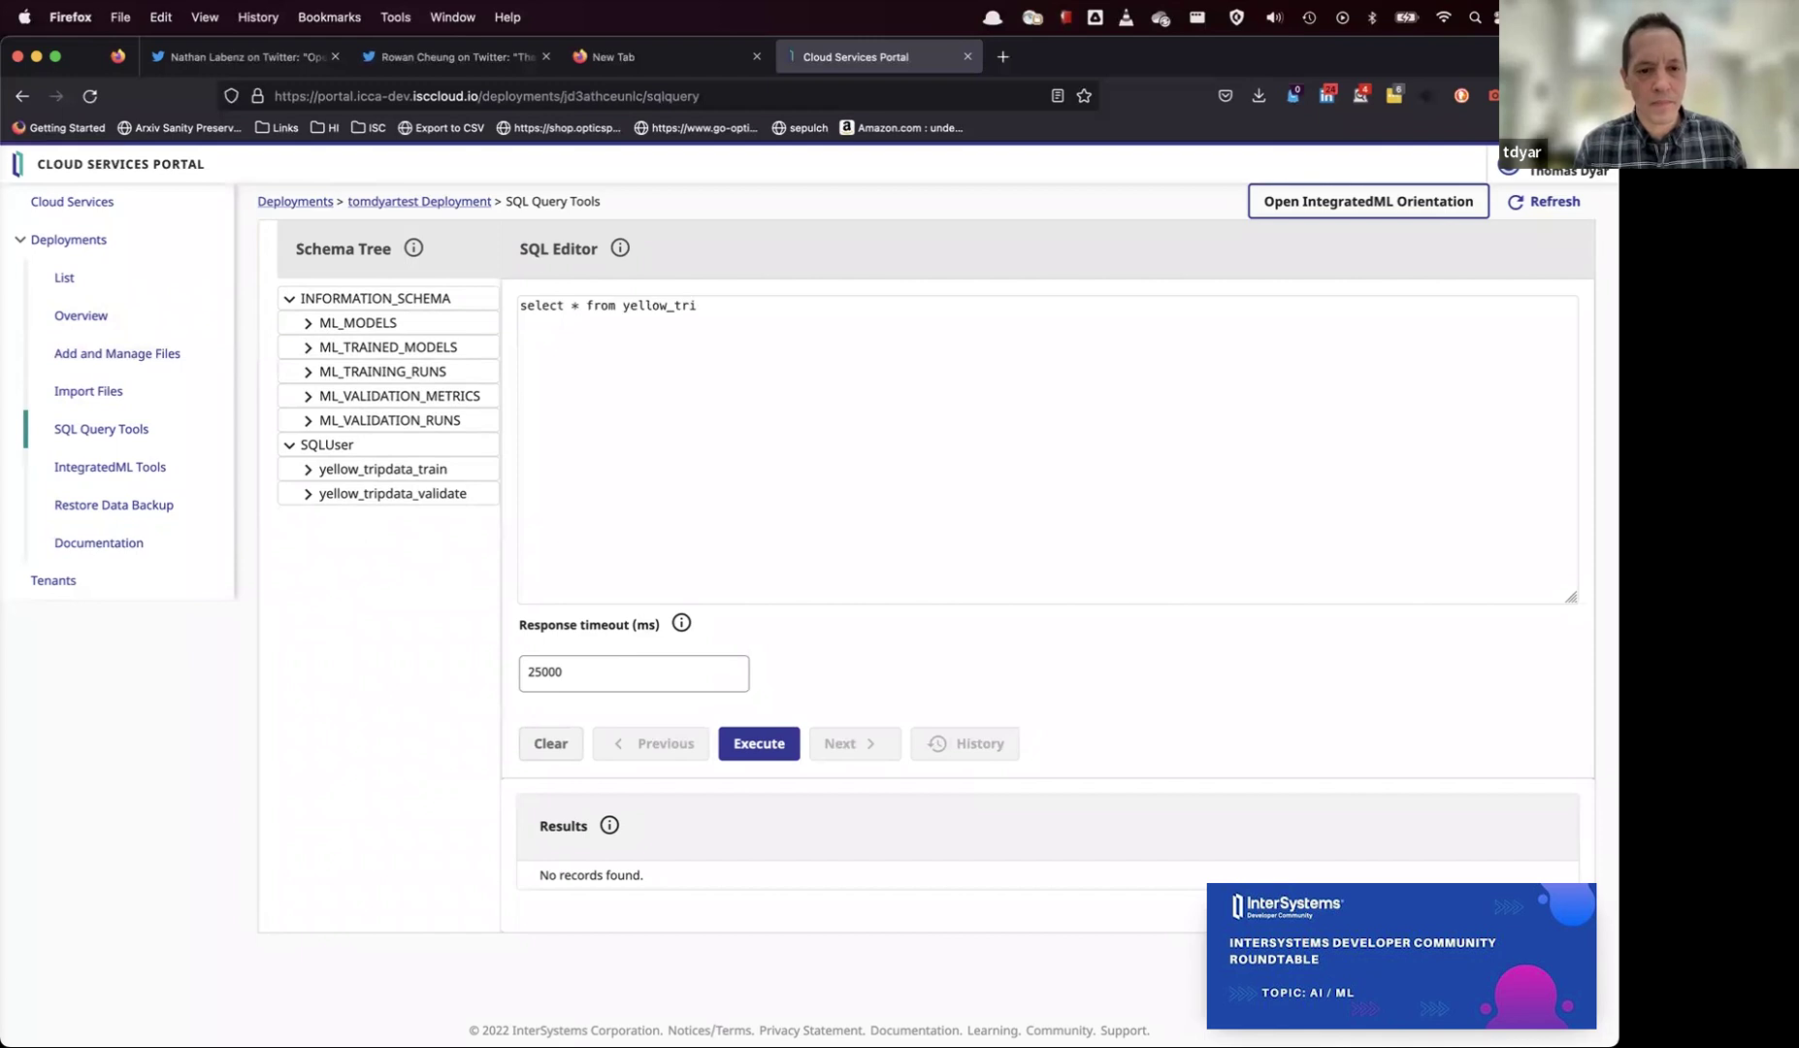
text(pdata_train)
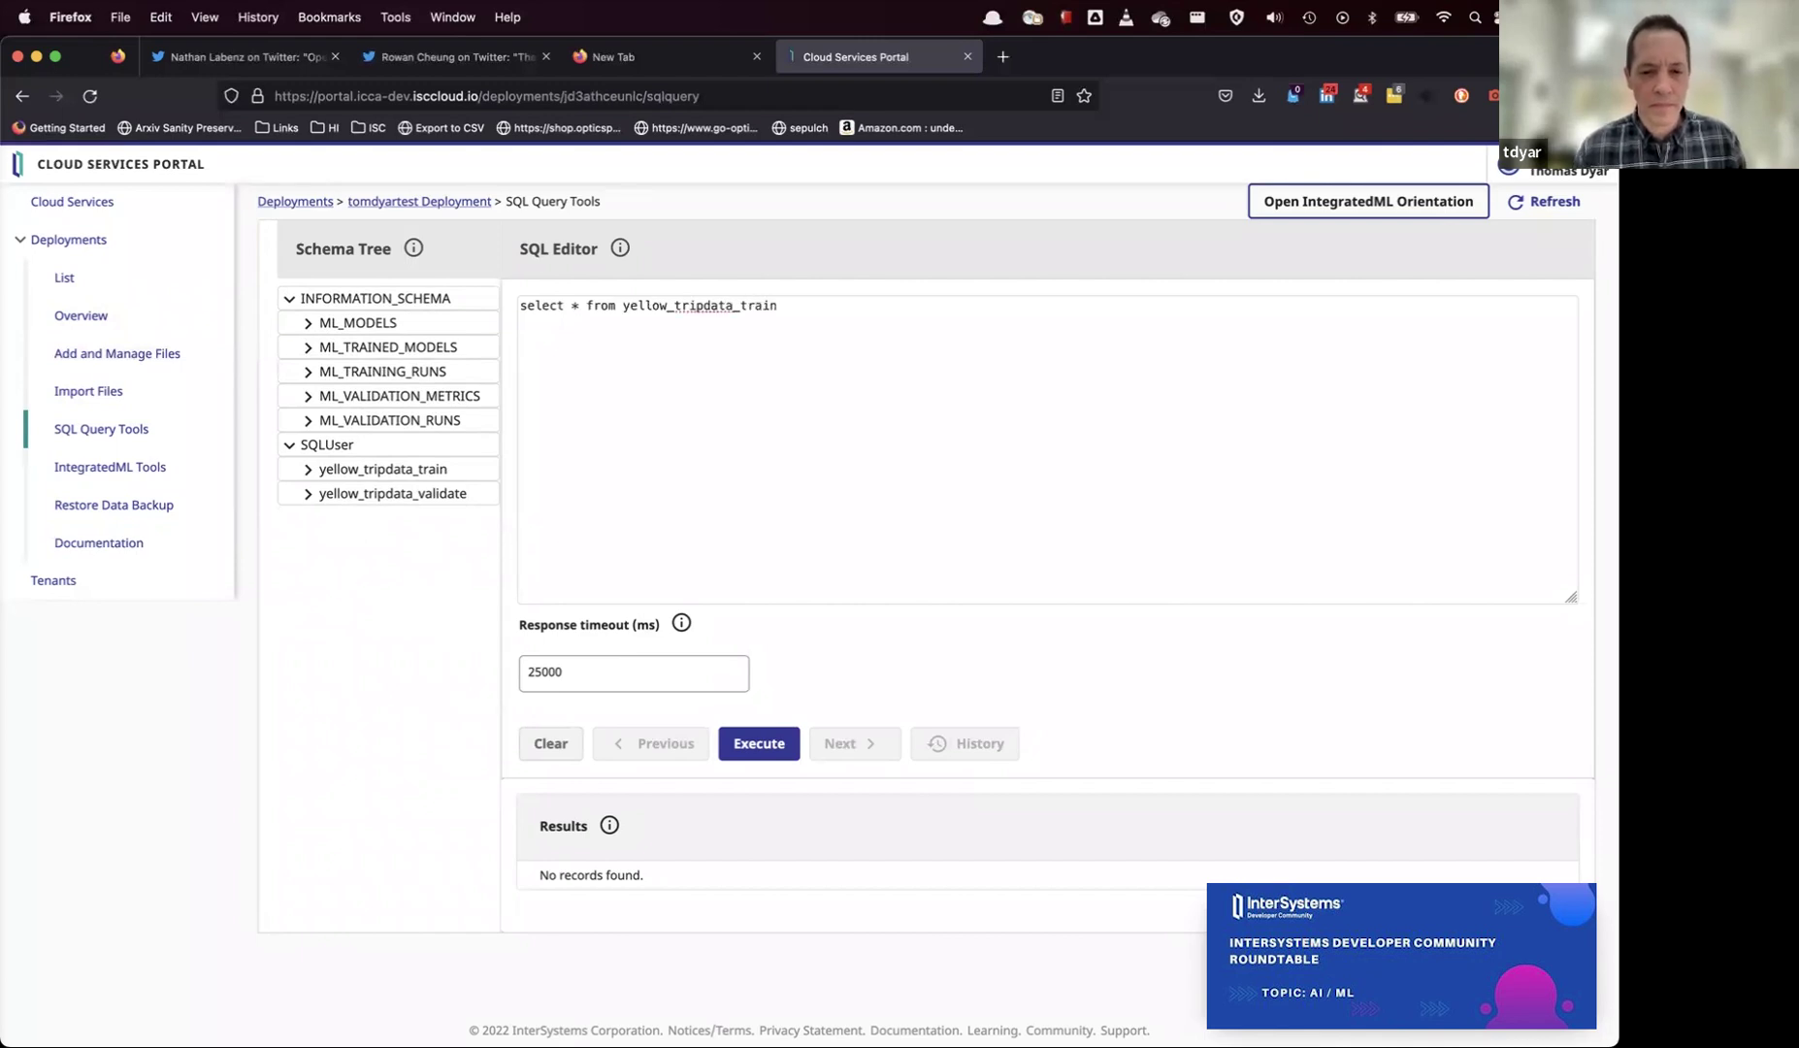
click(762, 742)
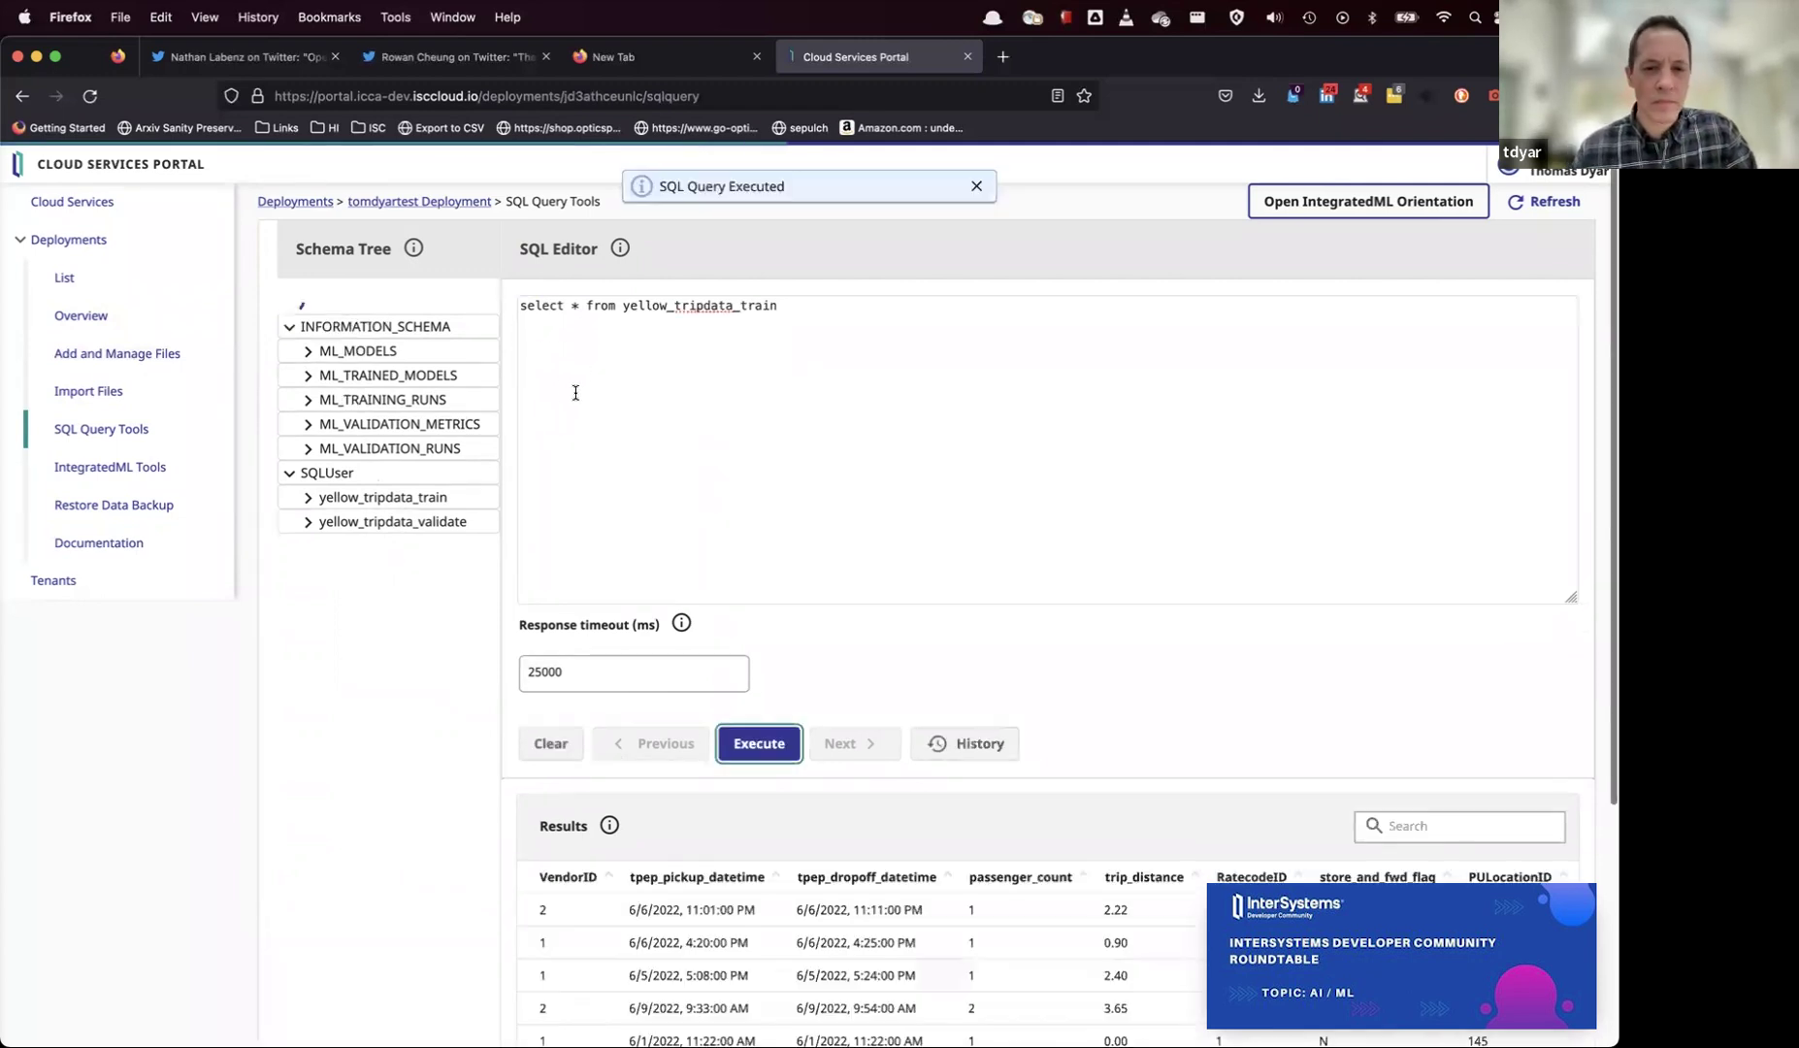
scroll(586, 412, down, 5)
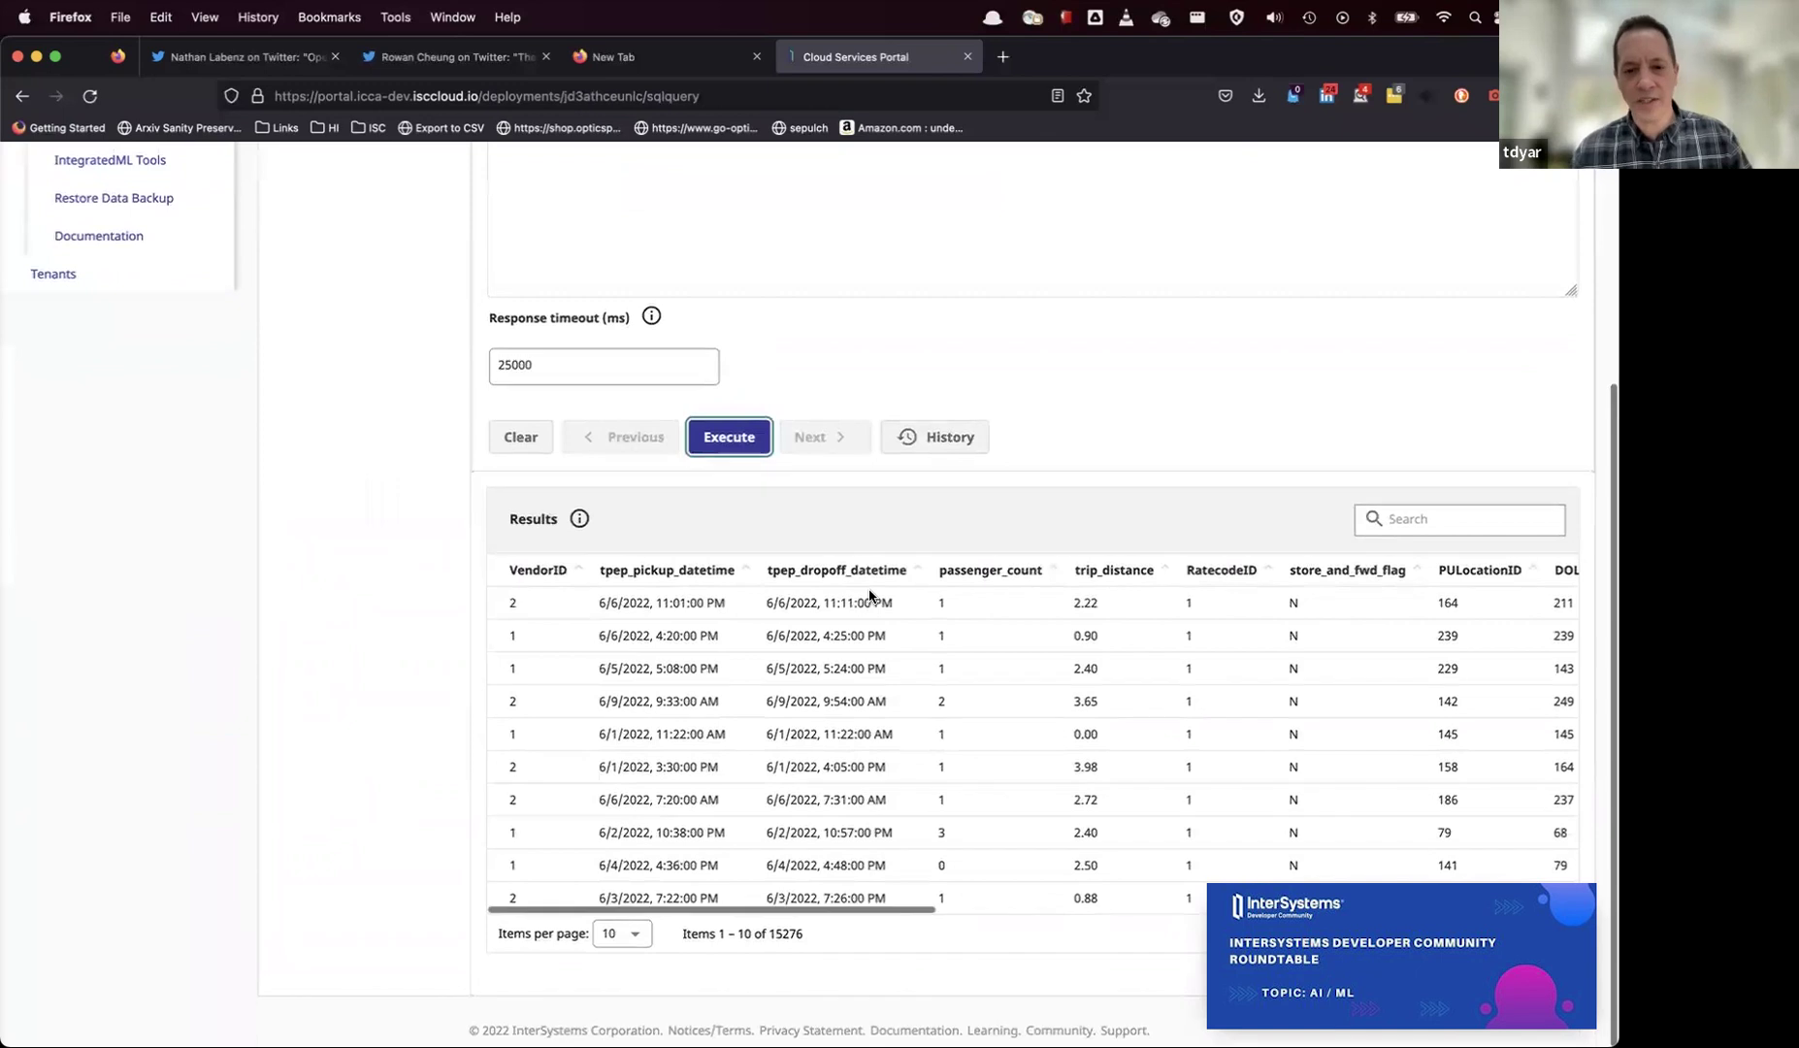
scroll(839, 652, up, 5)
scroll(839, 652, down, 6)
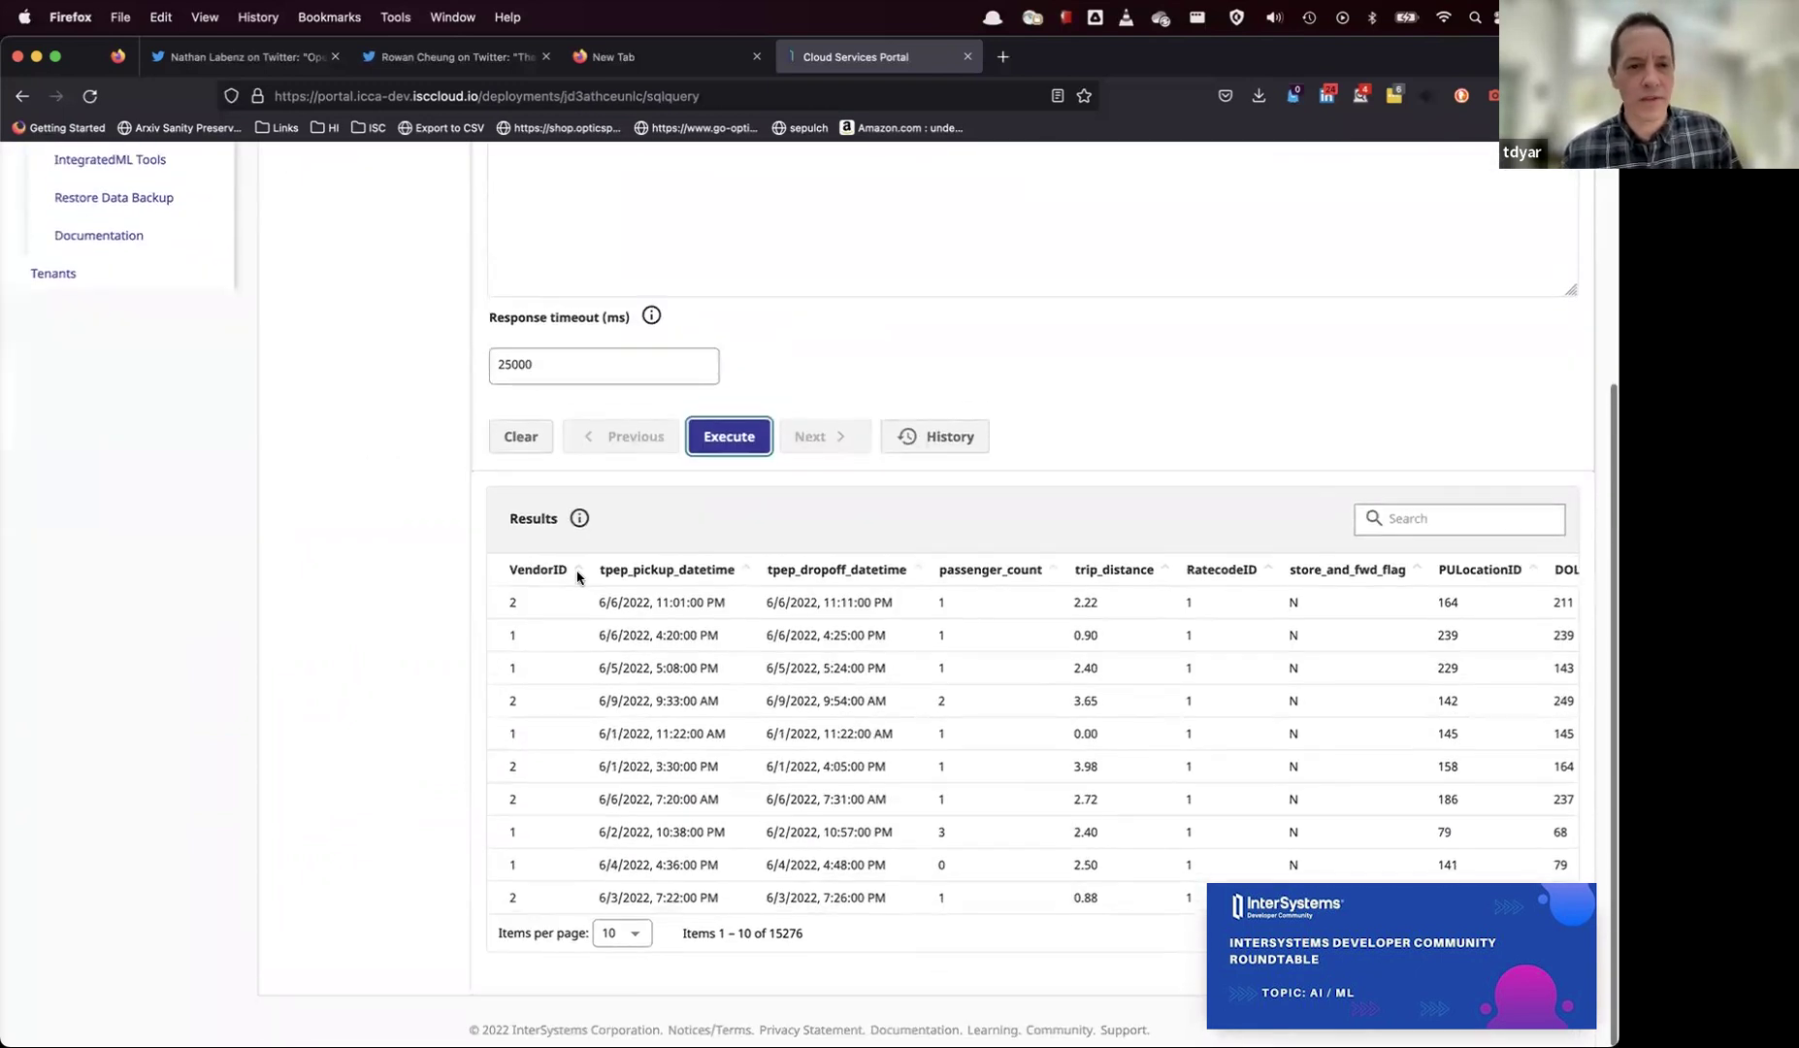
scroll(575, 575, up, 6)
- Begin a new IntegratedML model named taxitip, with SQLUser.yellow_tripdata_train as the table to train on
click(76, 477)
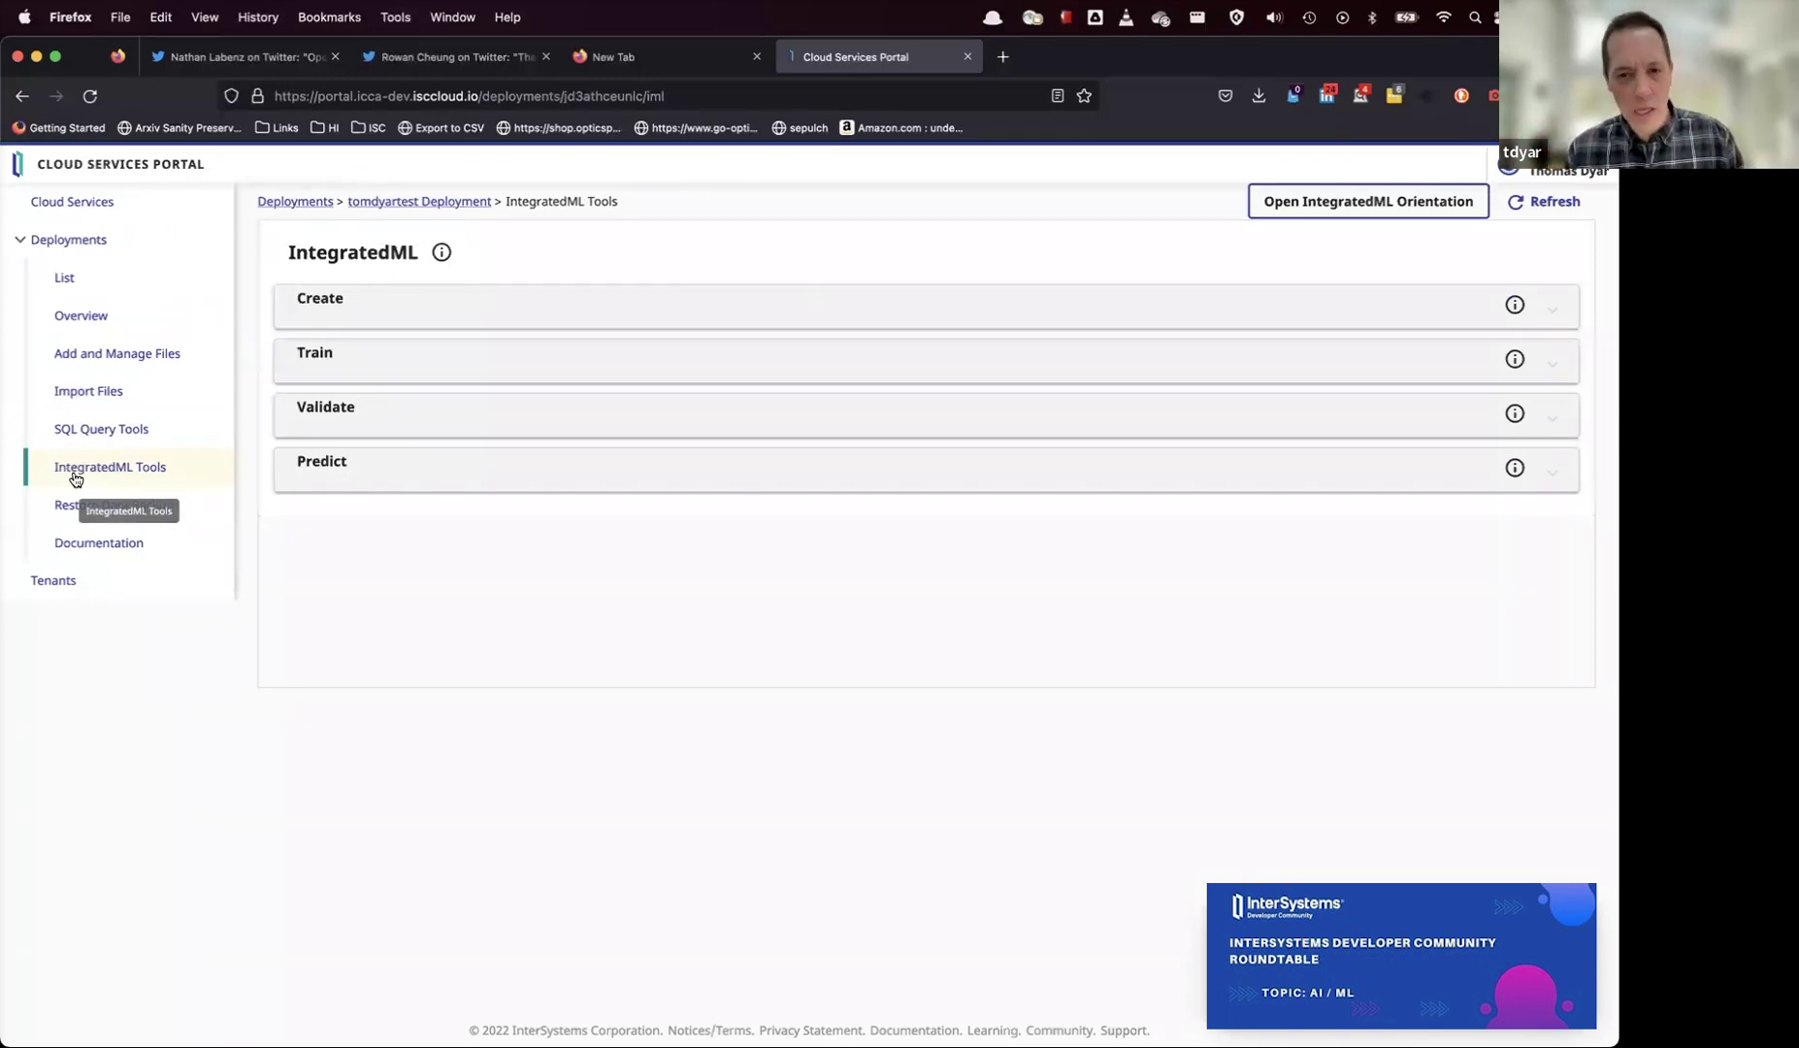
click(596, 307)
click(515, 378)
text(ta)
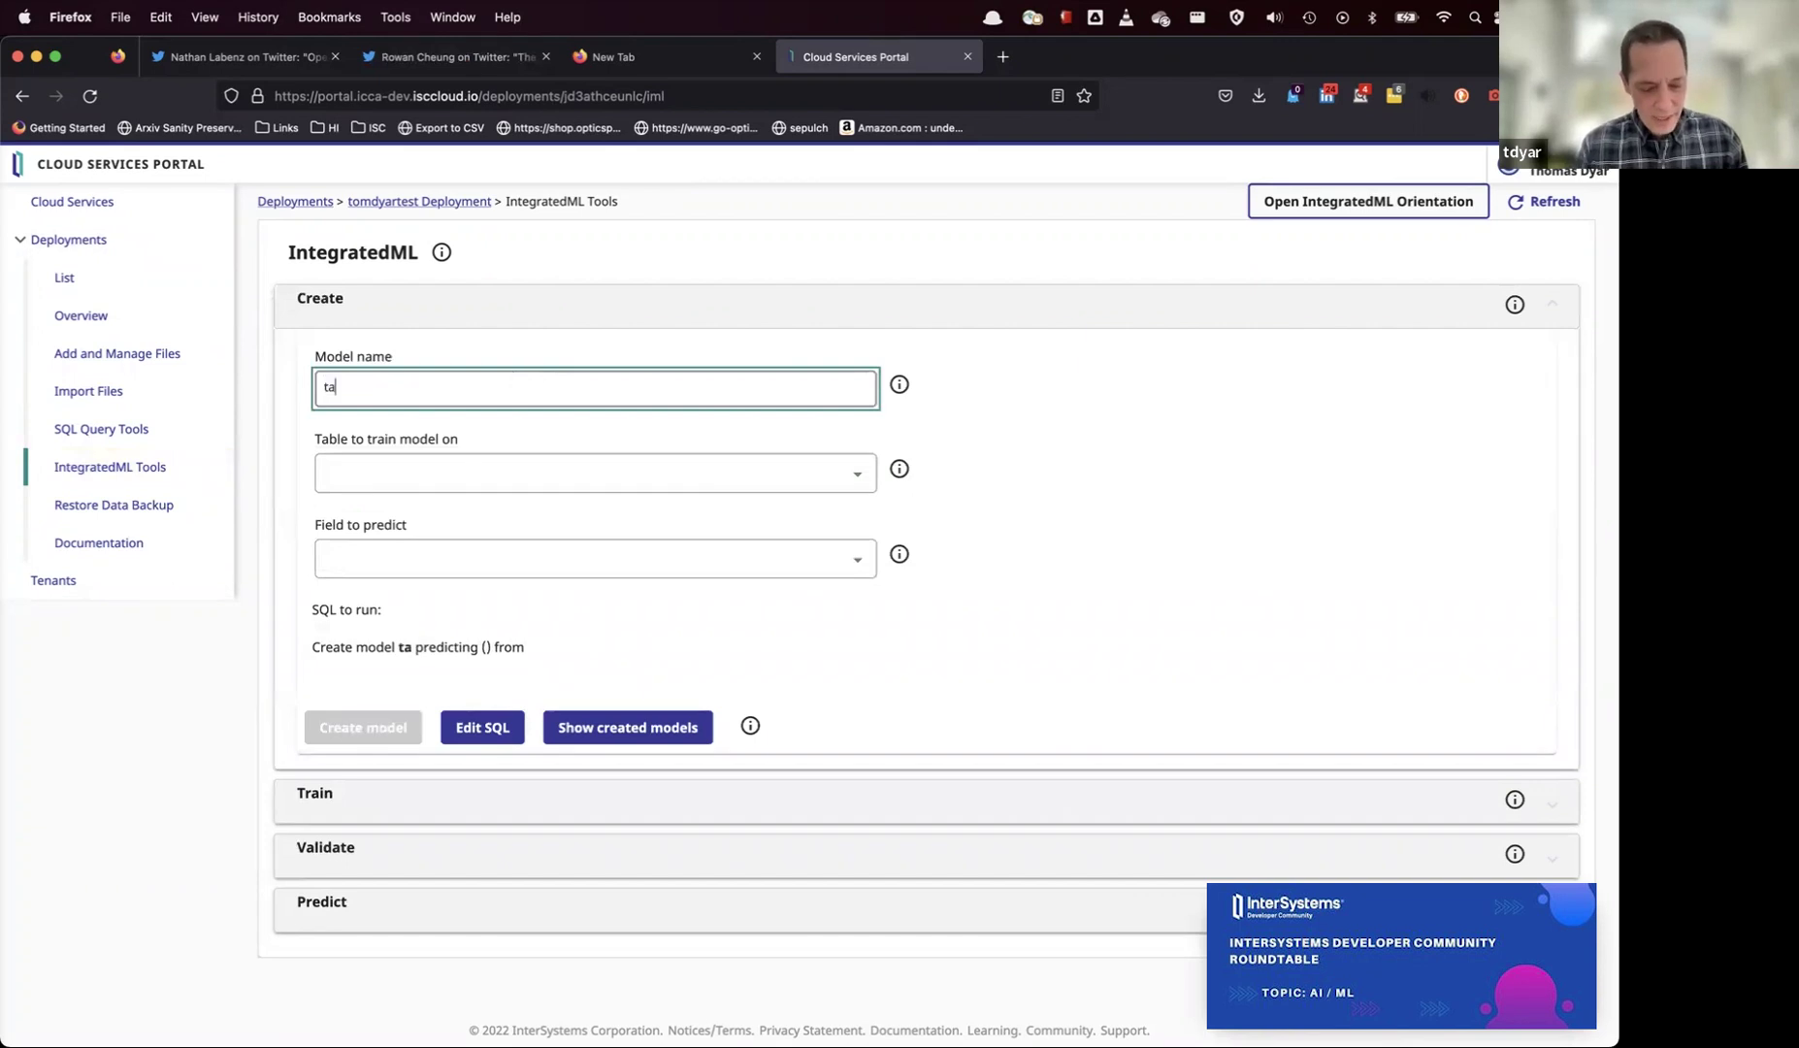
text(xi_tip)
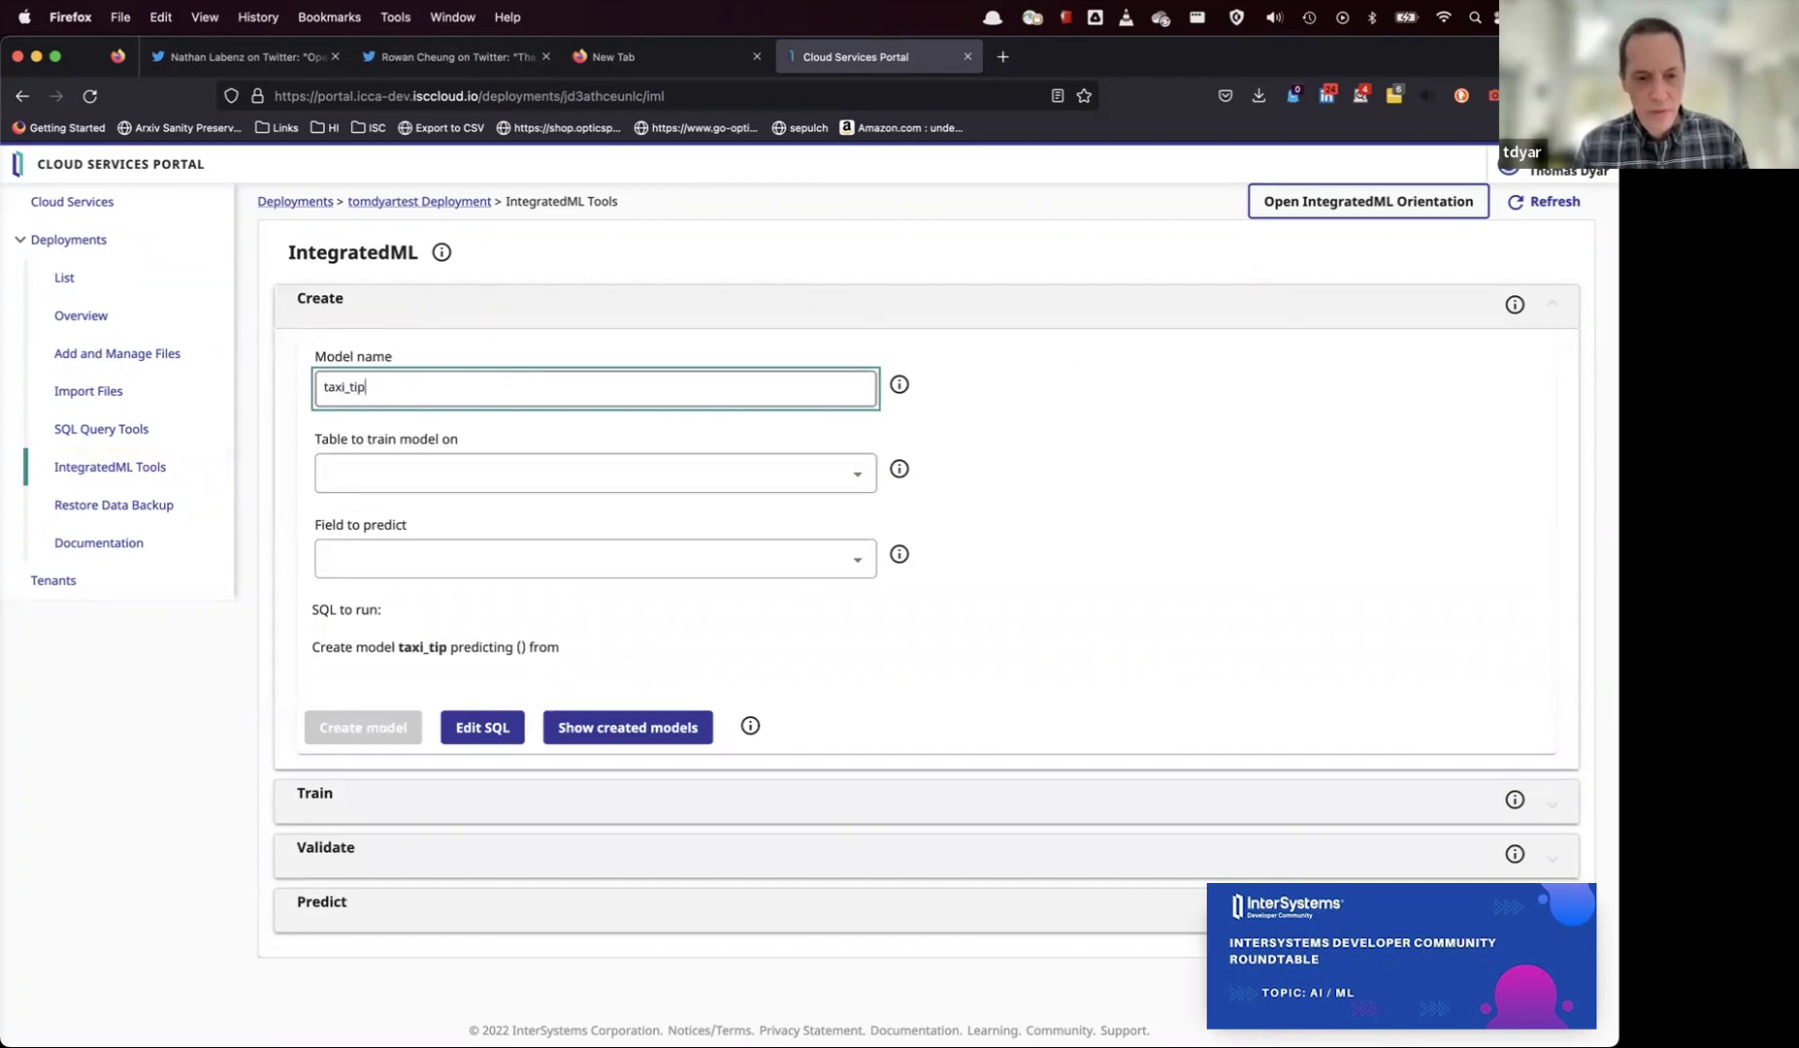
click(513, 468)
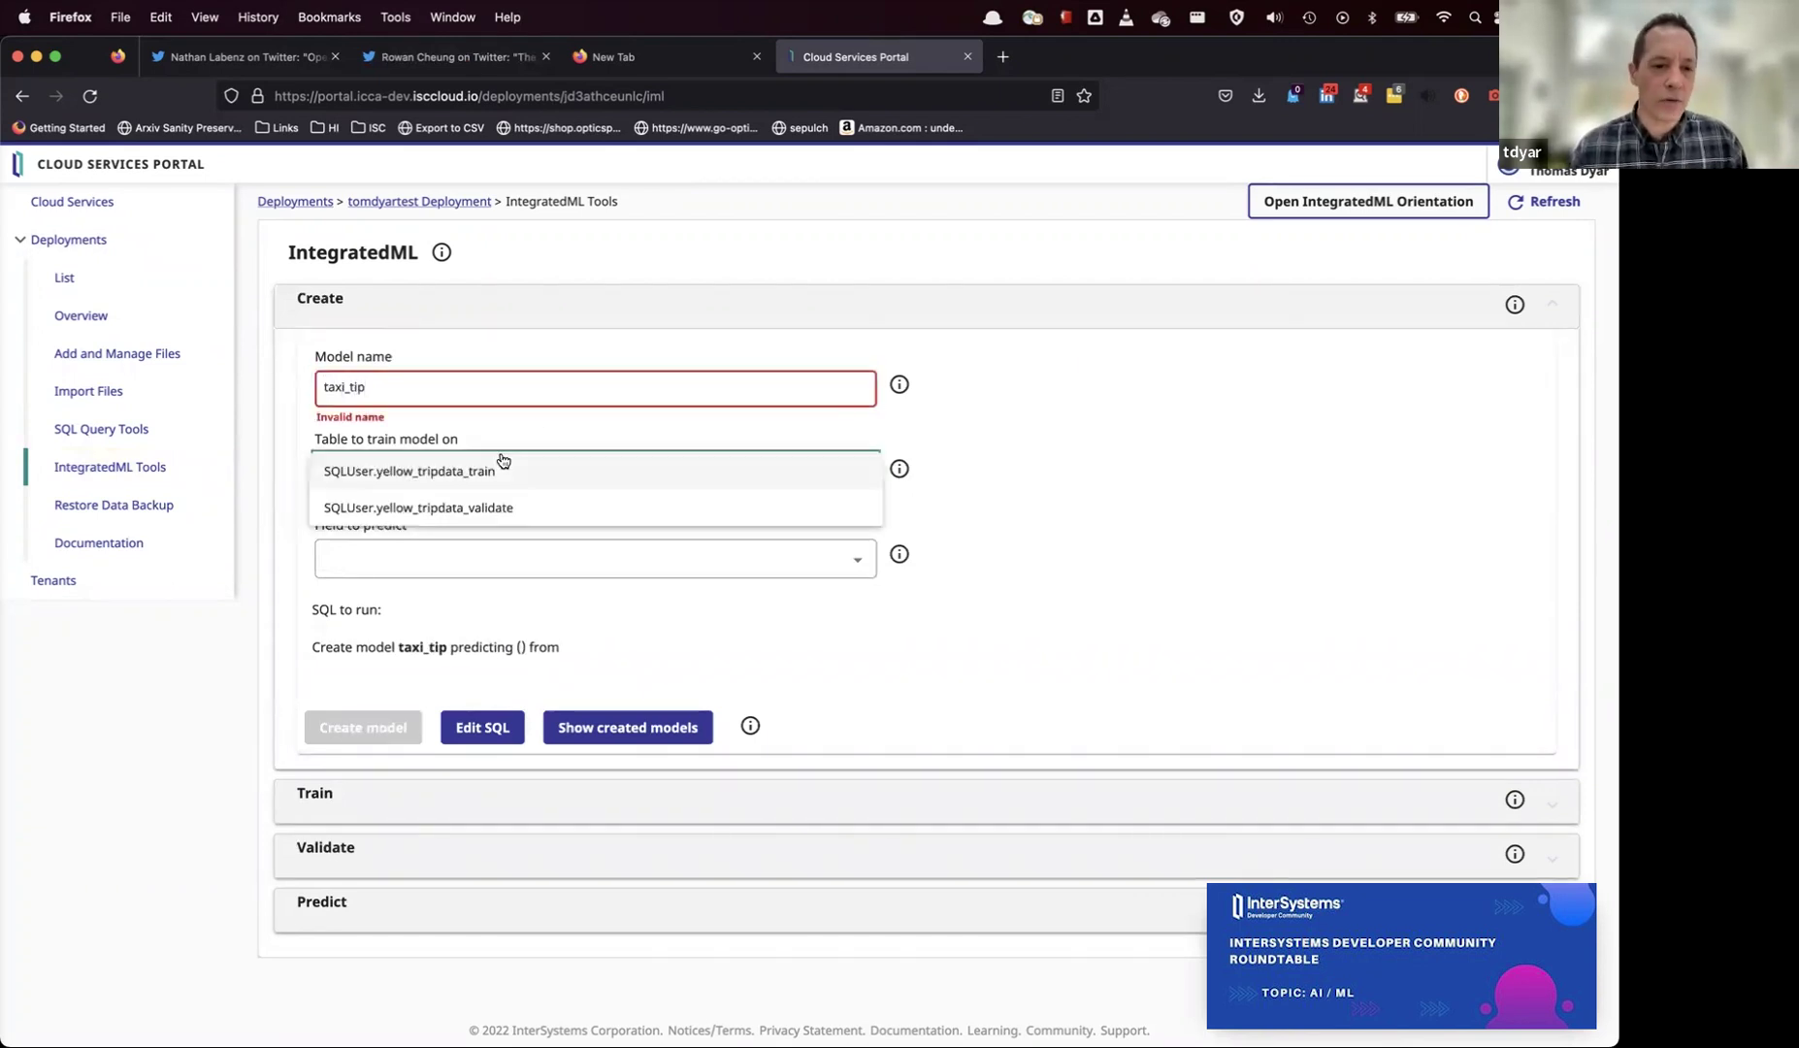
click(467, 471)
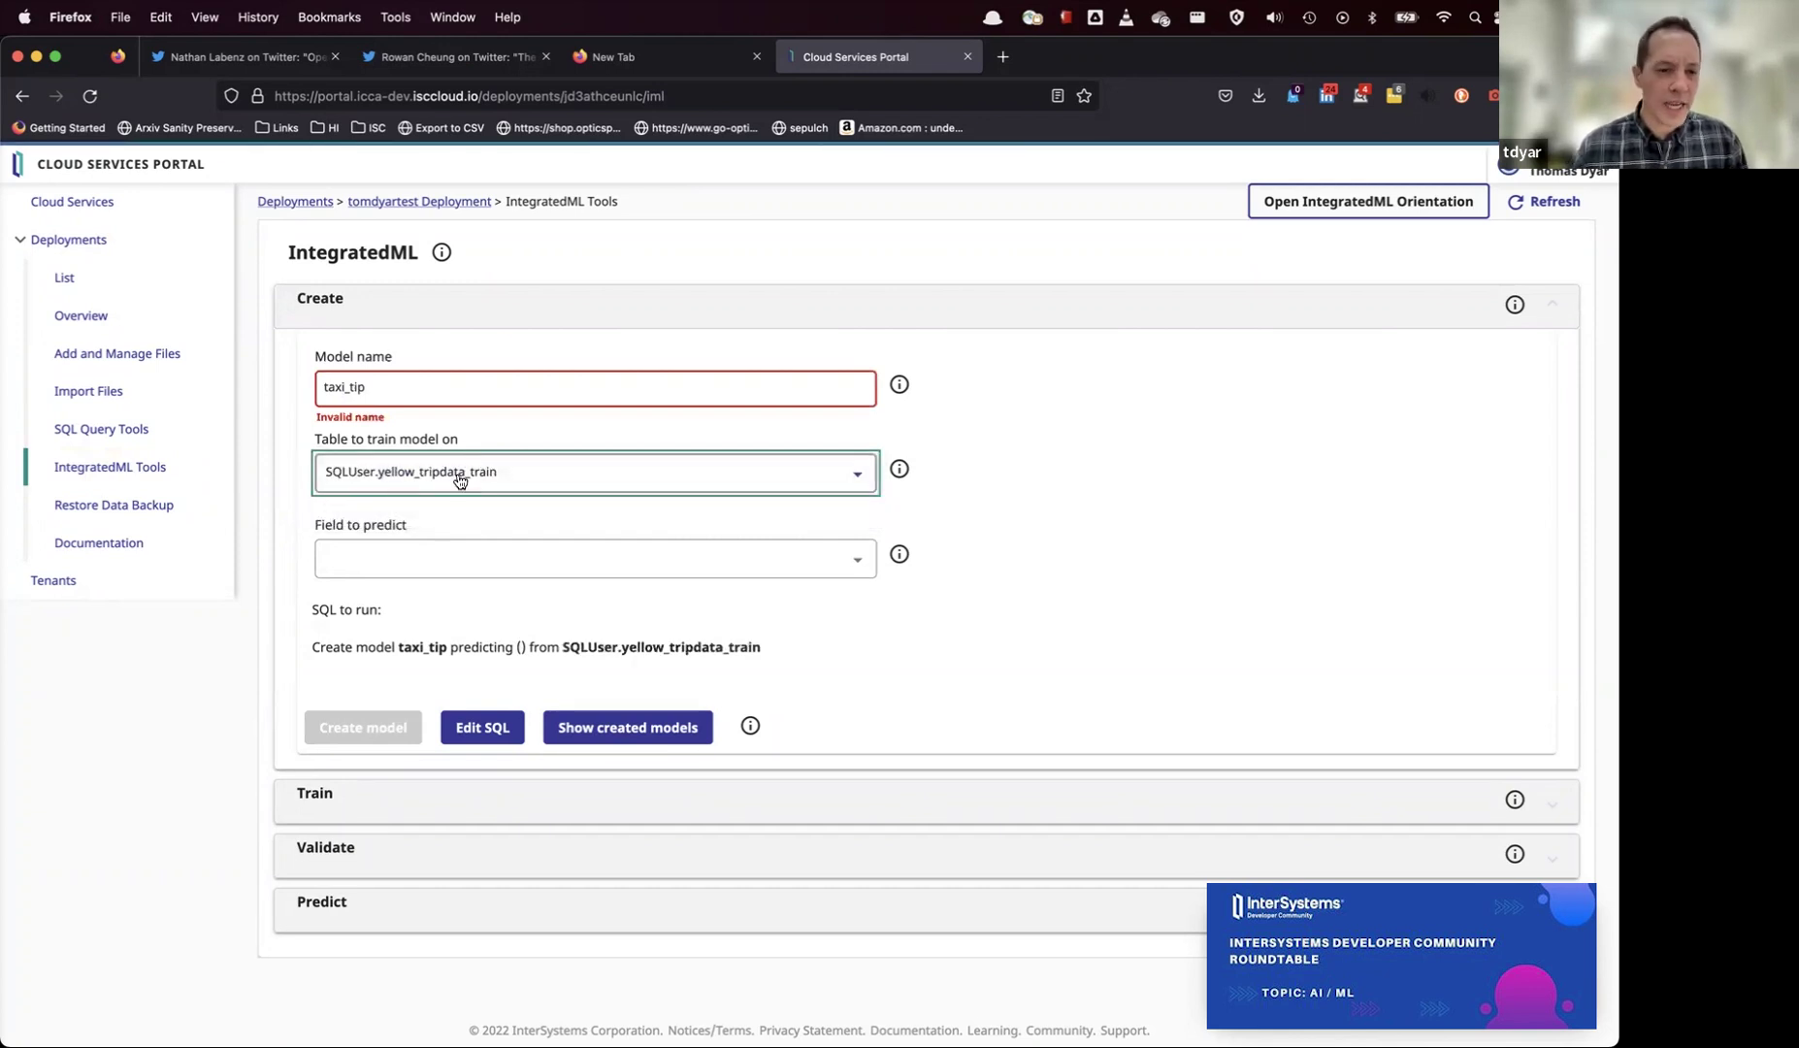
click(347, 387)
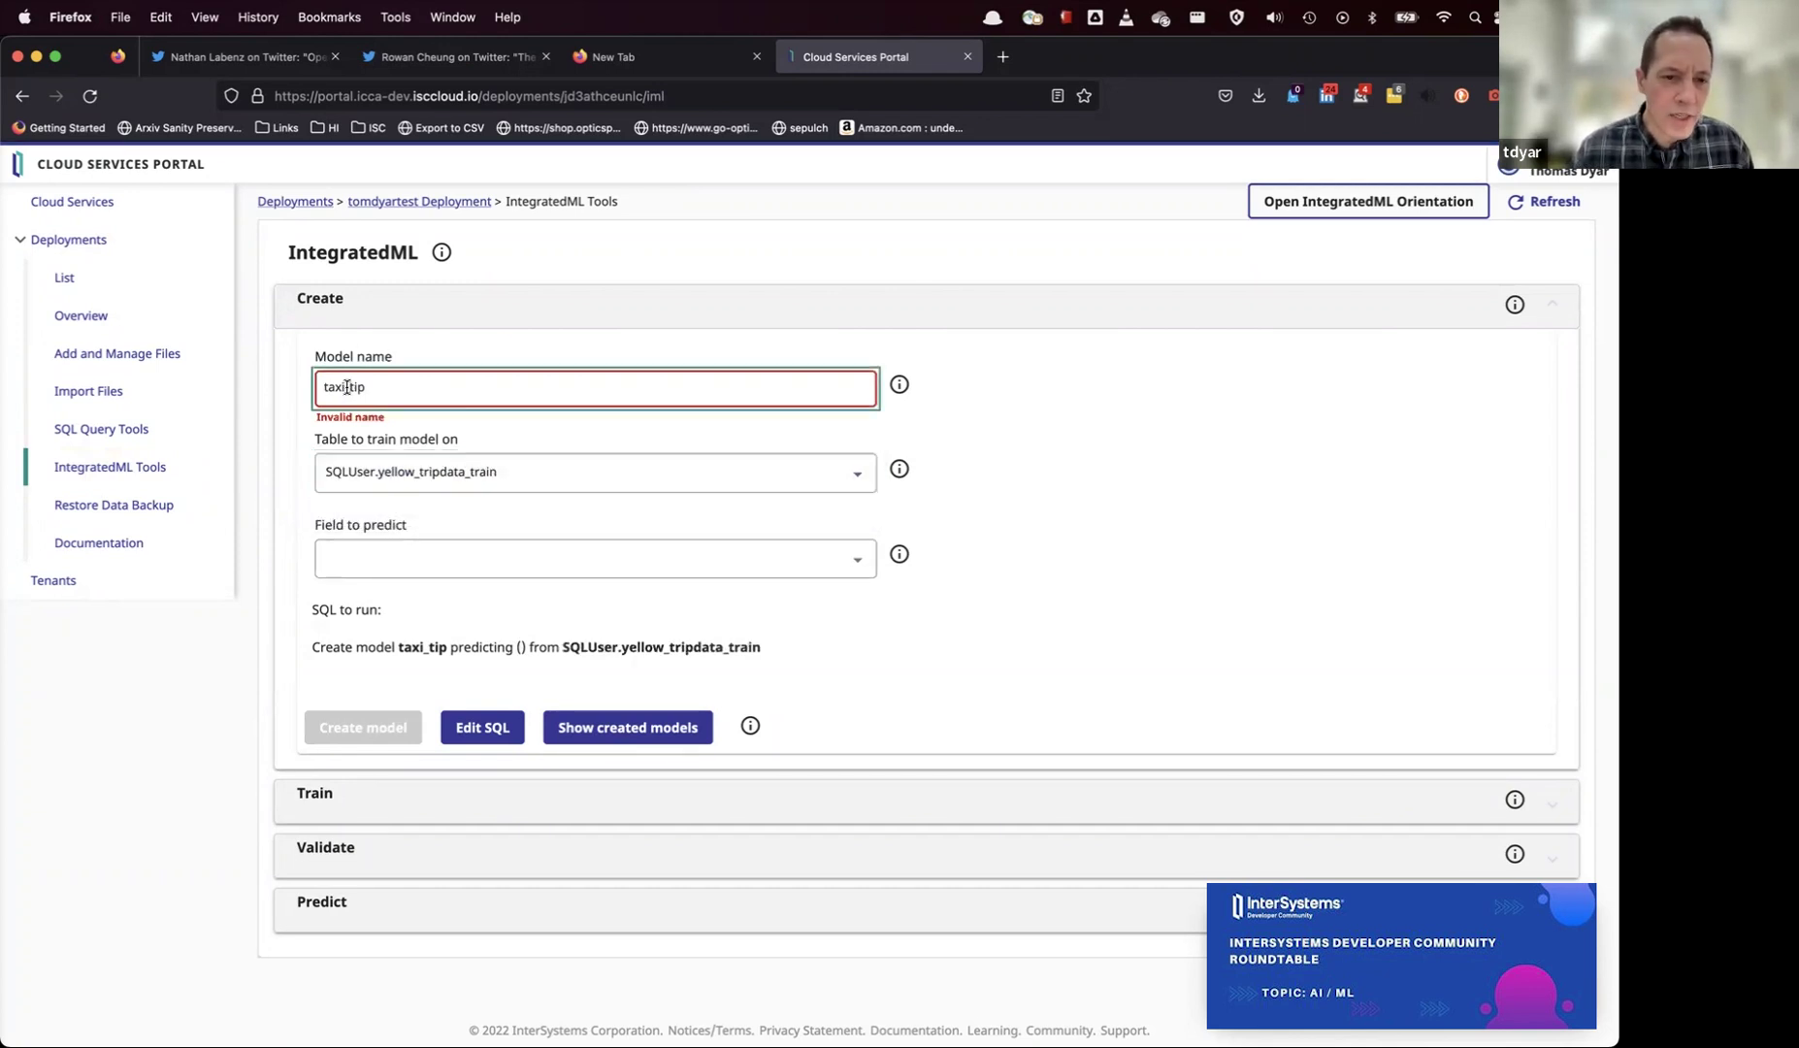
key(BackSpace)
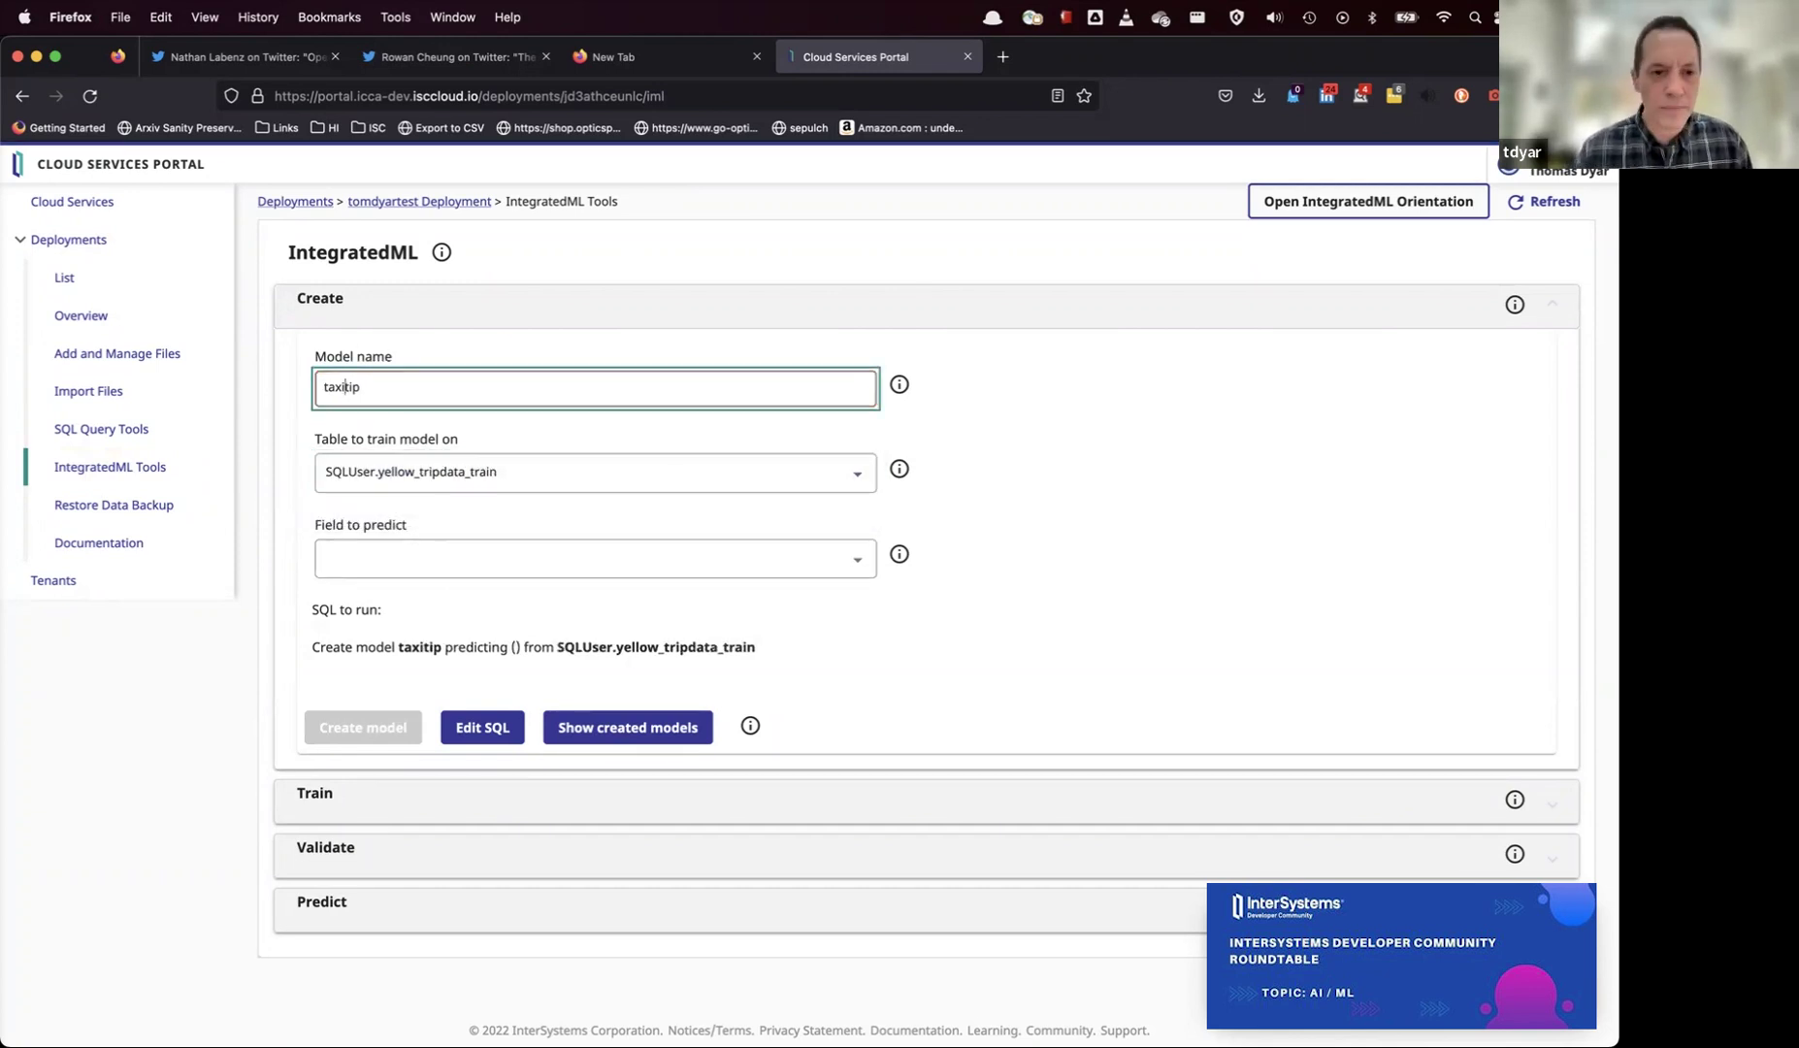
- Set tip_amount NUMERIC as the field to predict and create the model
click(408, 574)
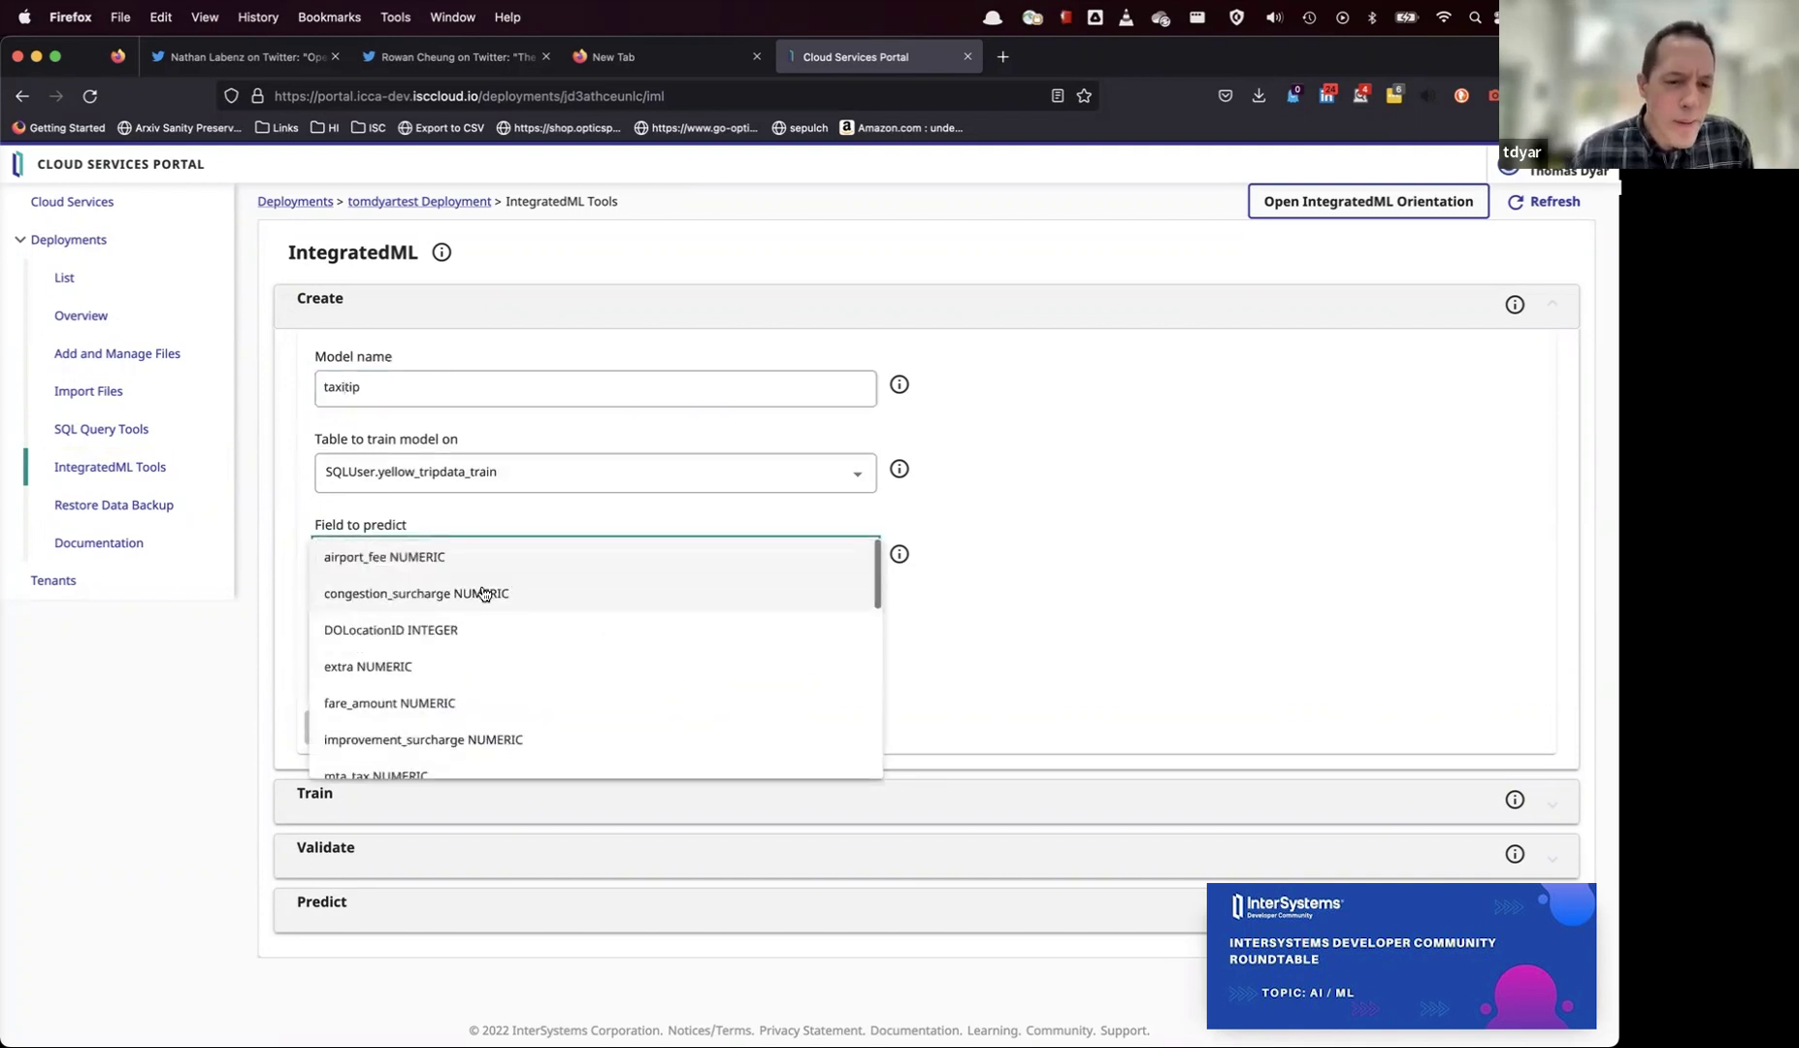
scroll(563, 599, down, 3)
scroll(567, 598, down, 4)
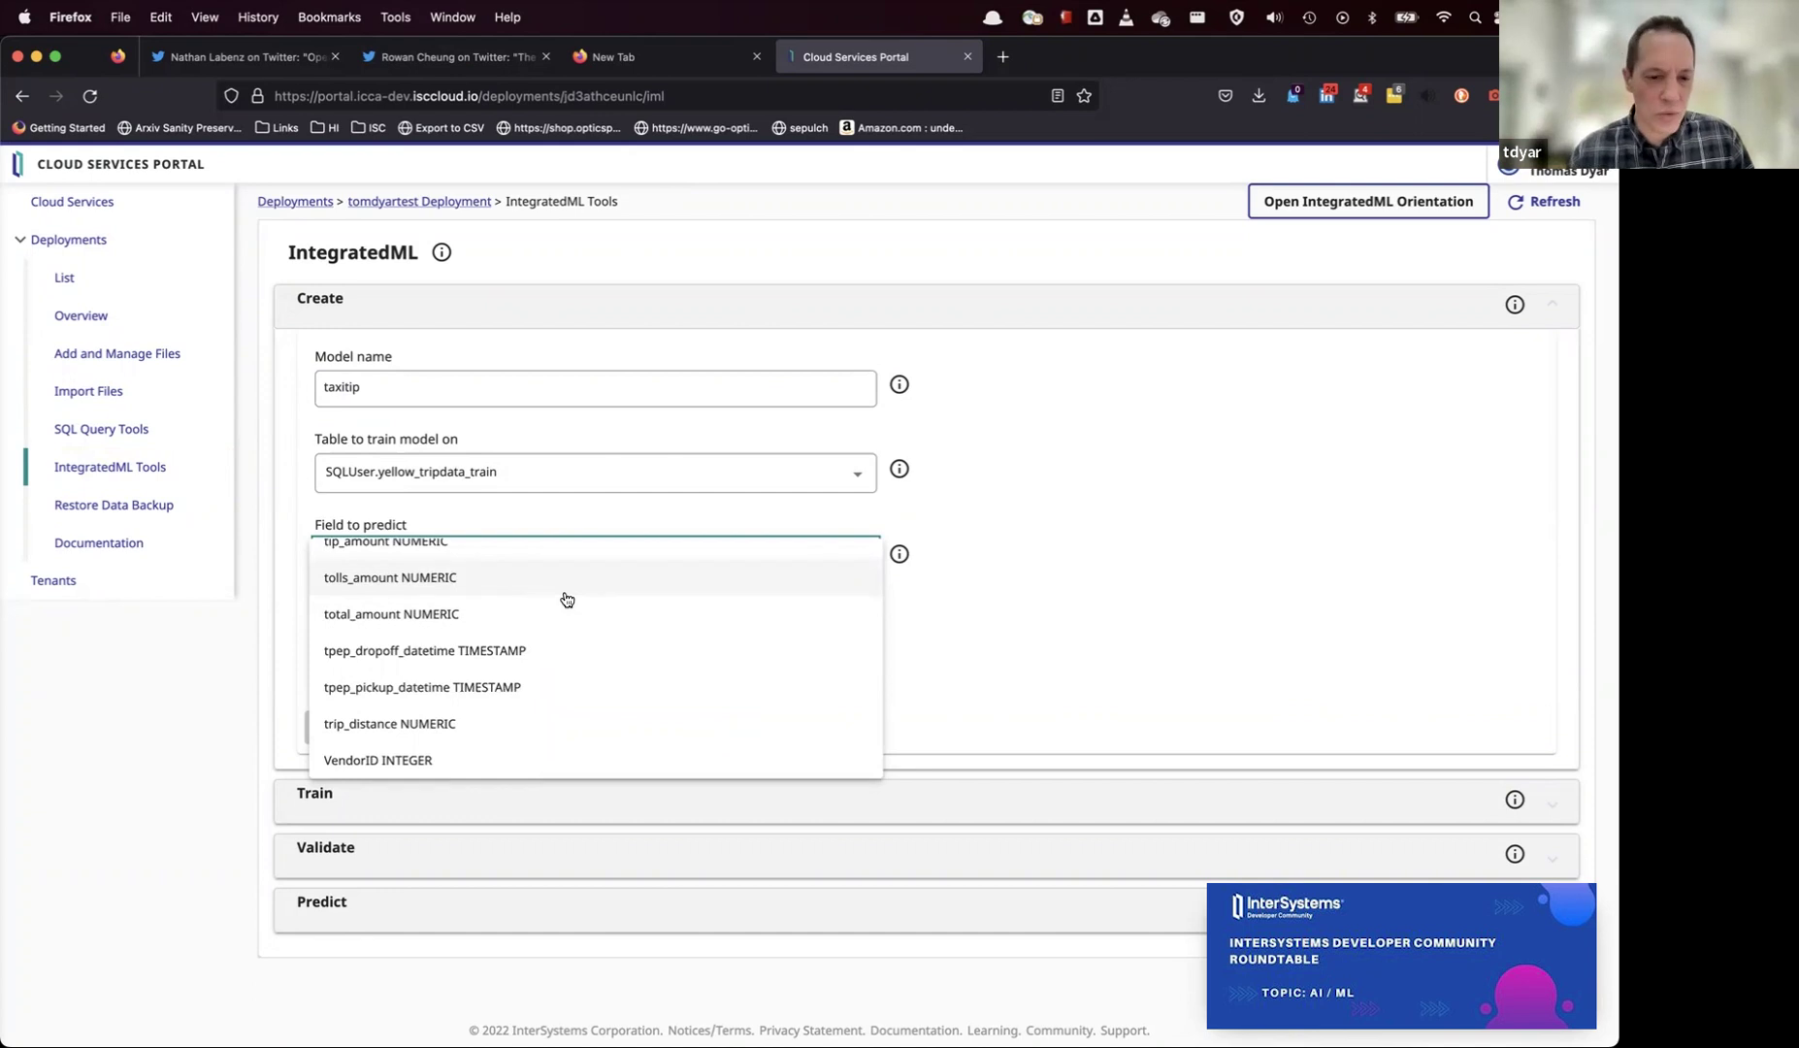
scroll(569, 650, up, 1)
scroll(569, 648, up, 3)
click(447, 644)
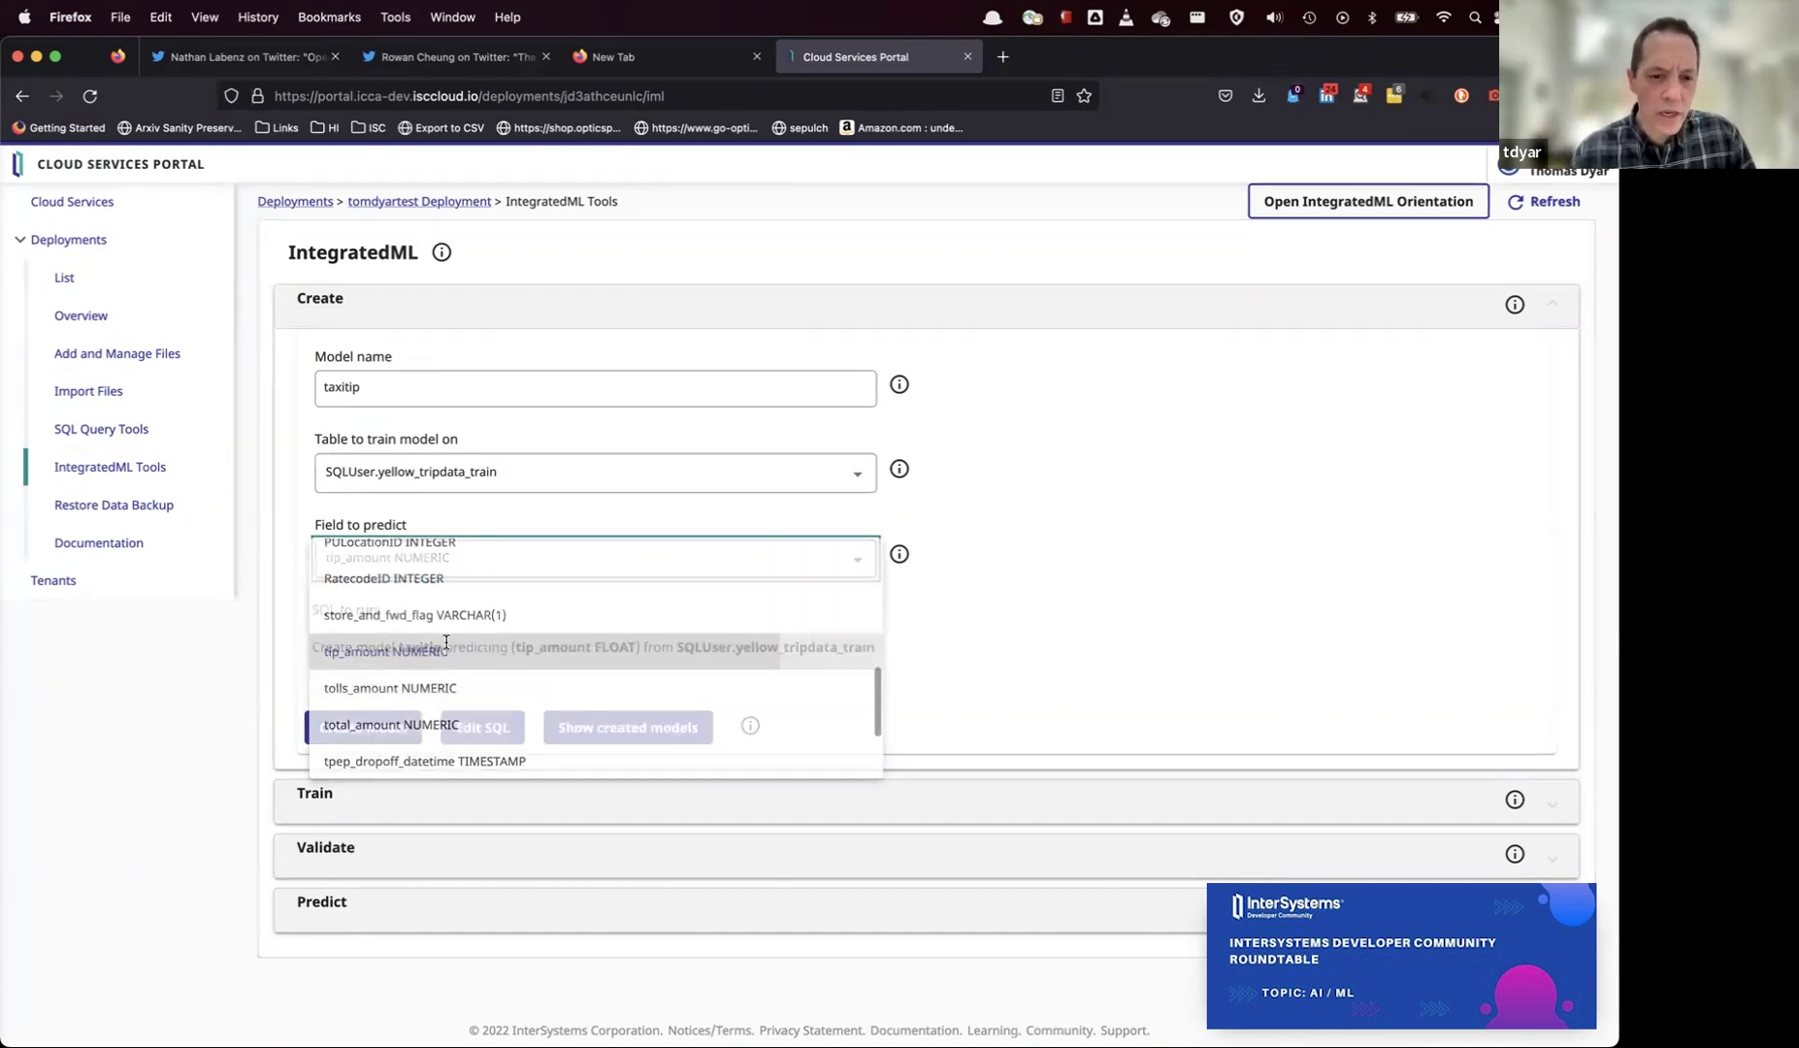
click(380, 727)
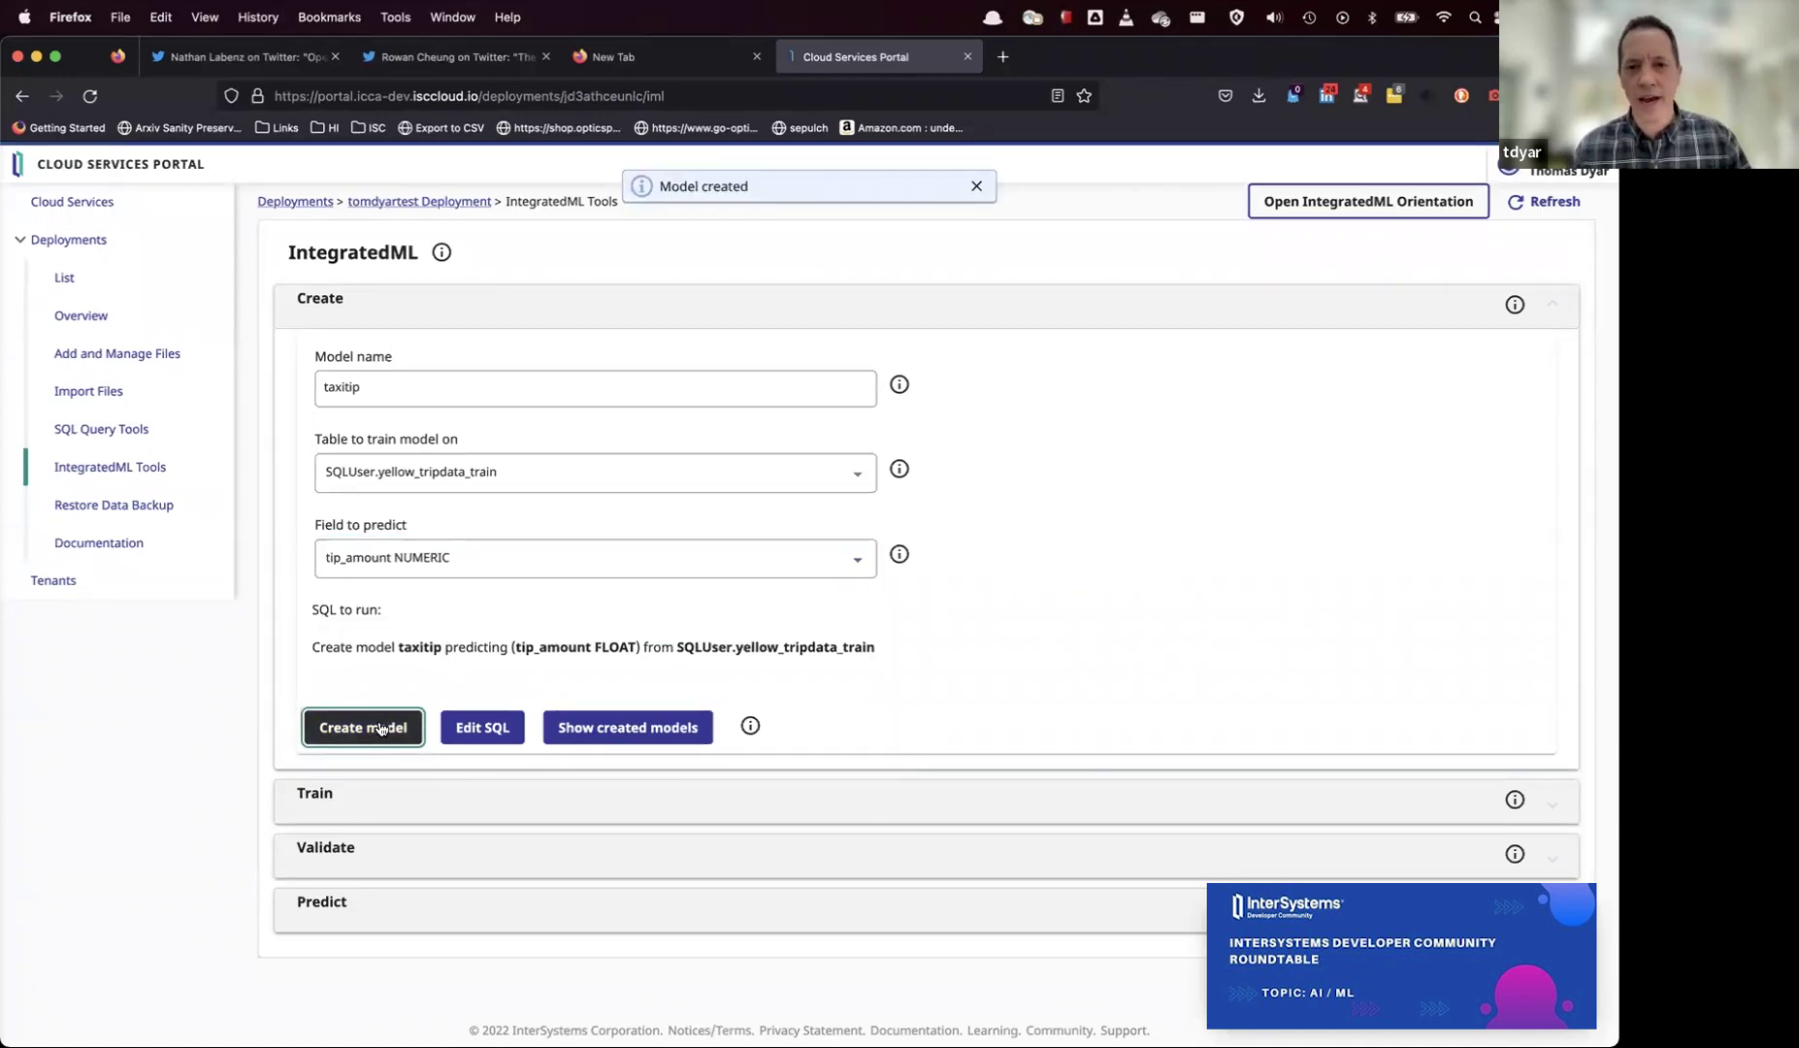
- Select taxitip PREDICTING tip_amount as the model to train, leaving the trained model name blank, and start the training
click(426, 789)
scroll(426, 791, down, 5)
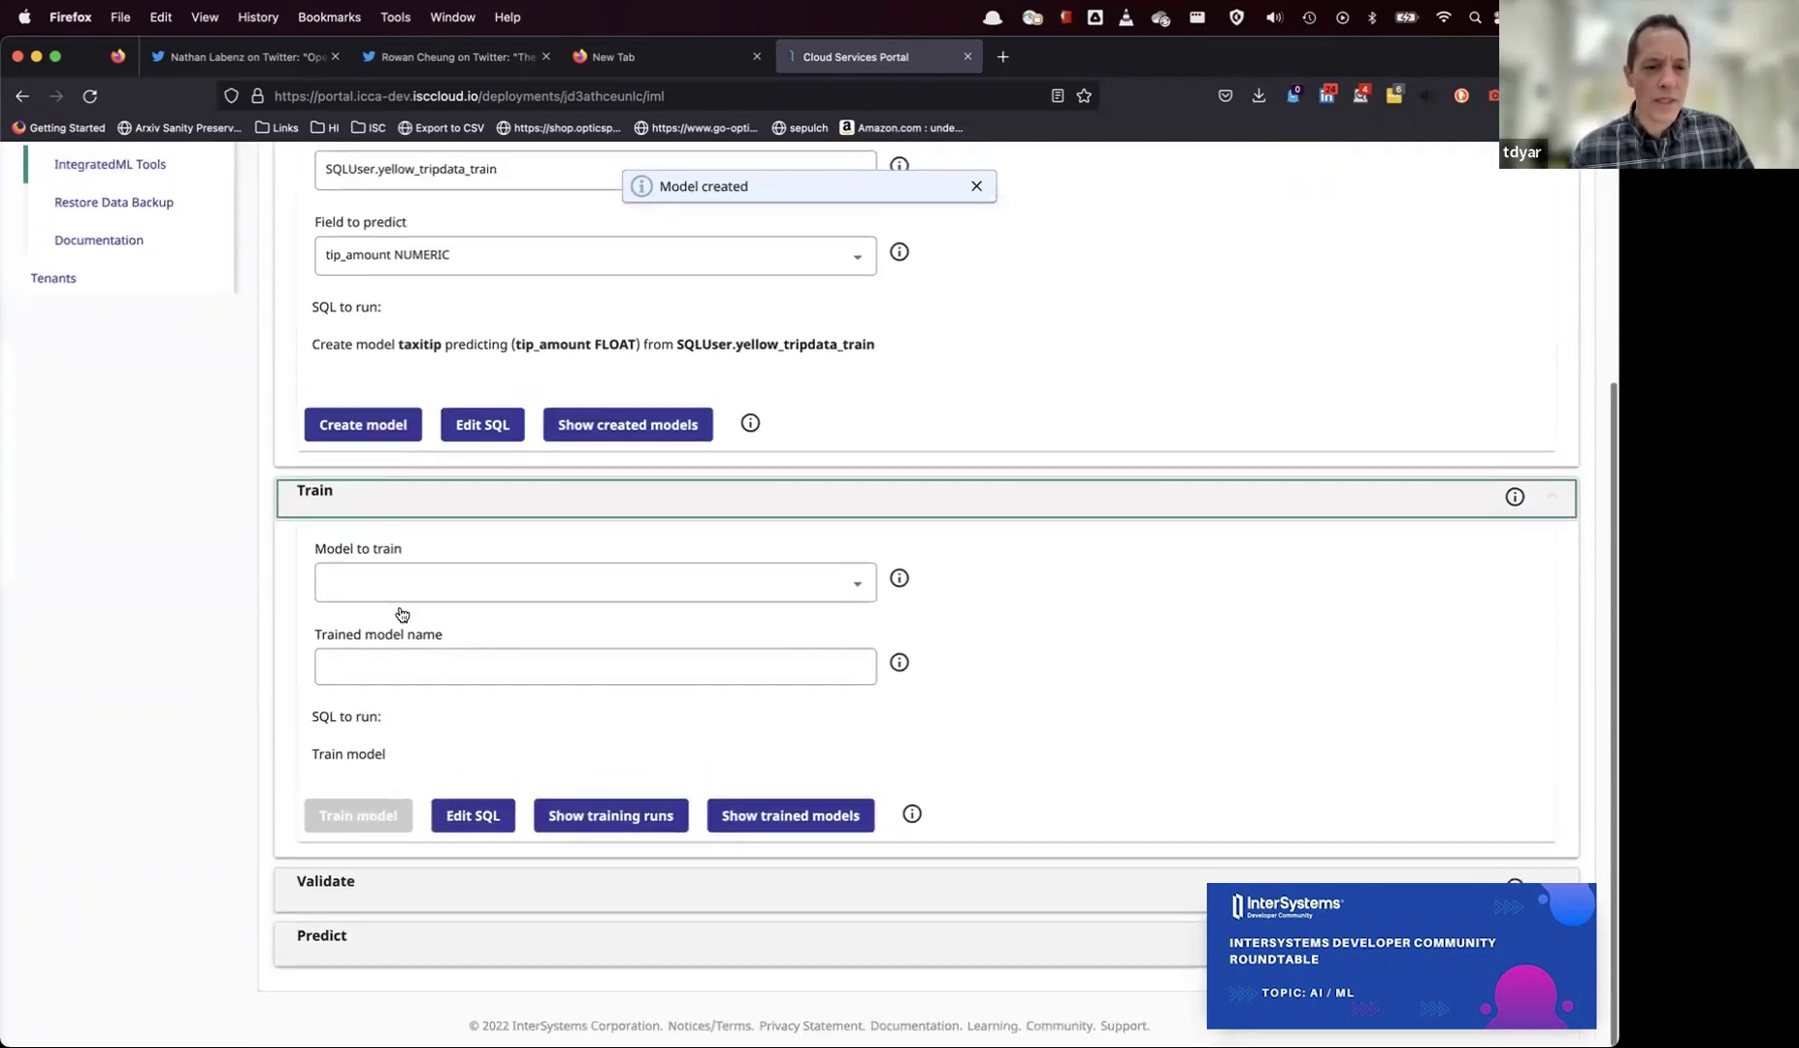
click(388, 586)
click(398, 588)
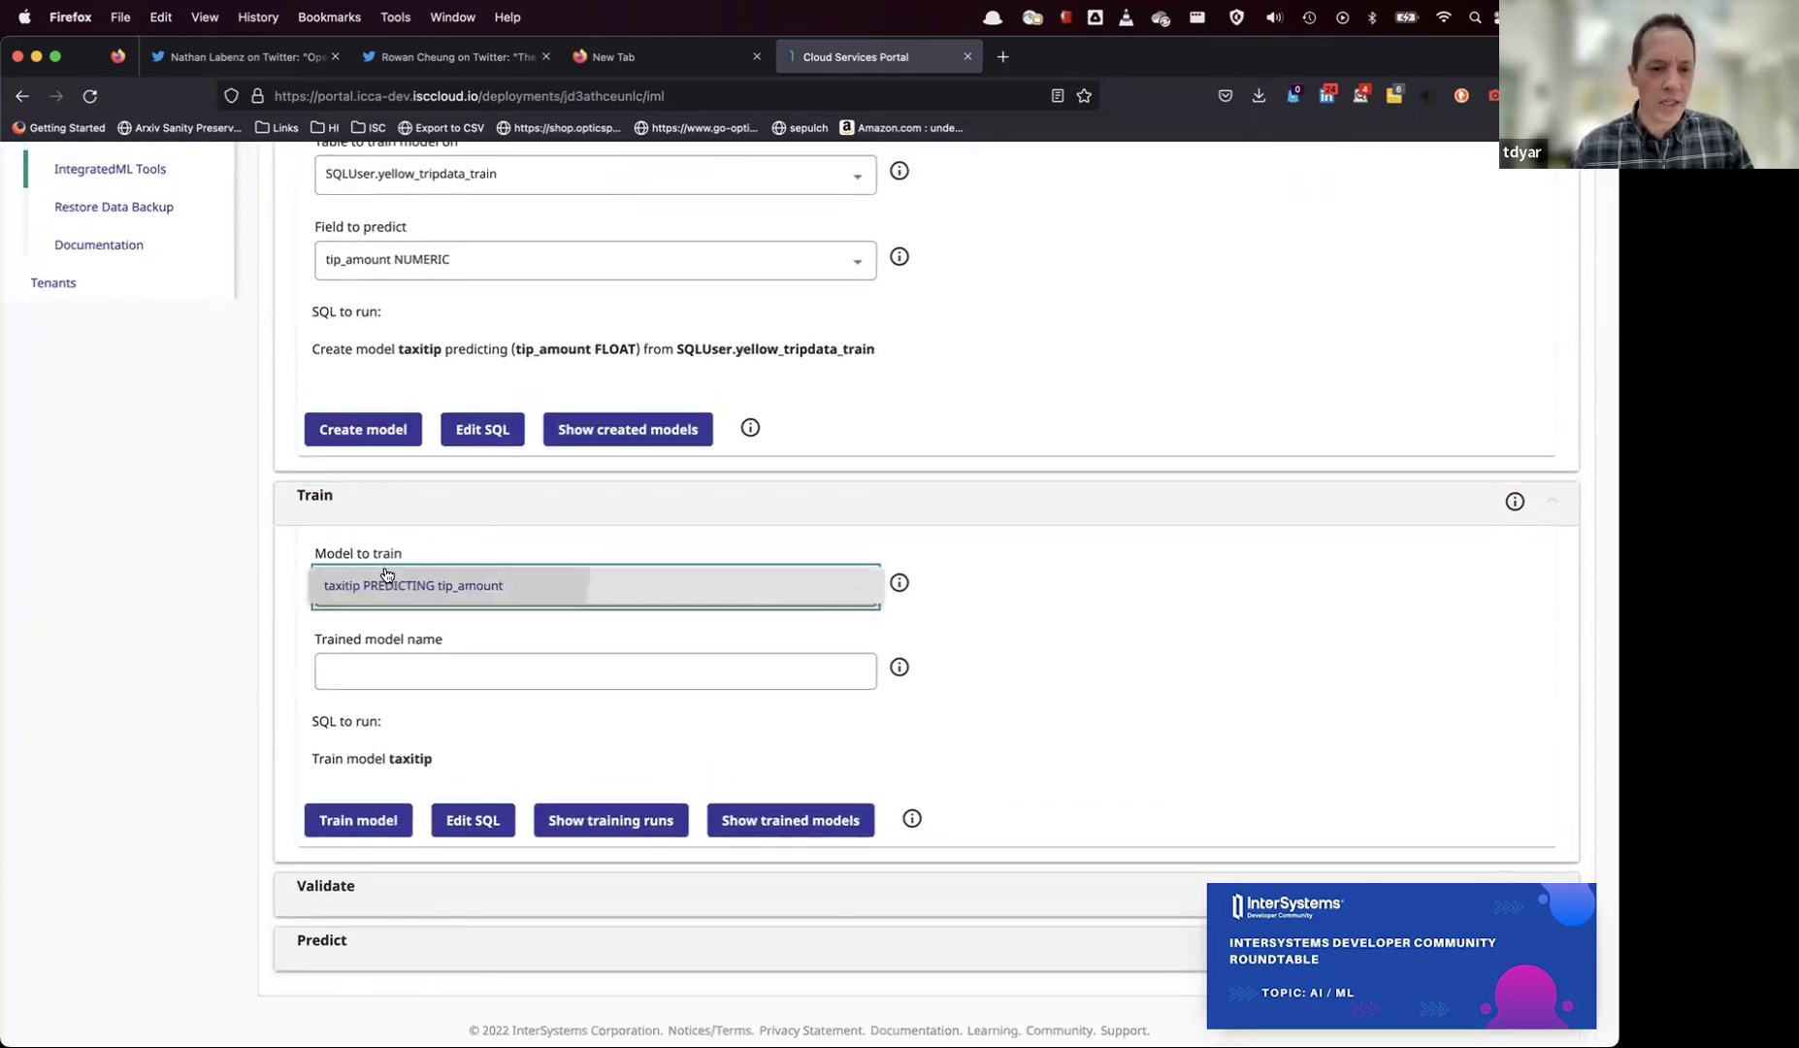
click(399, 589)
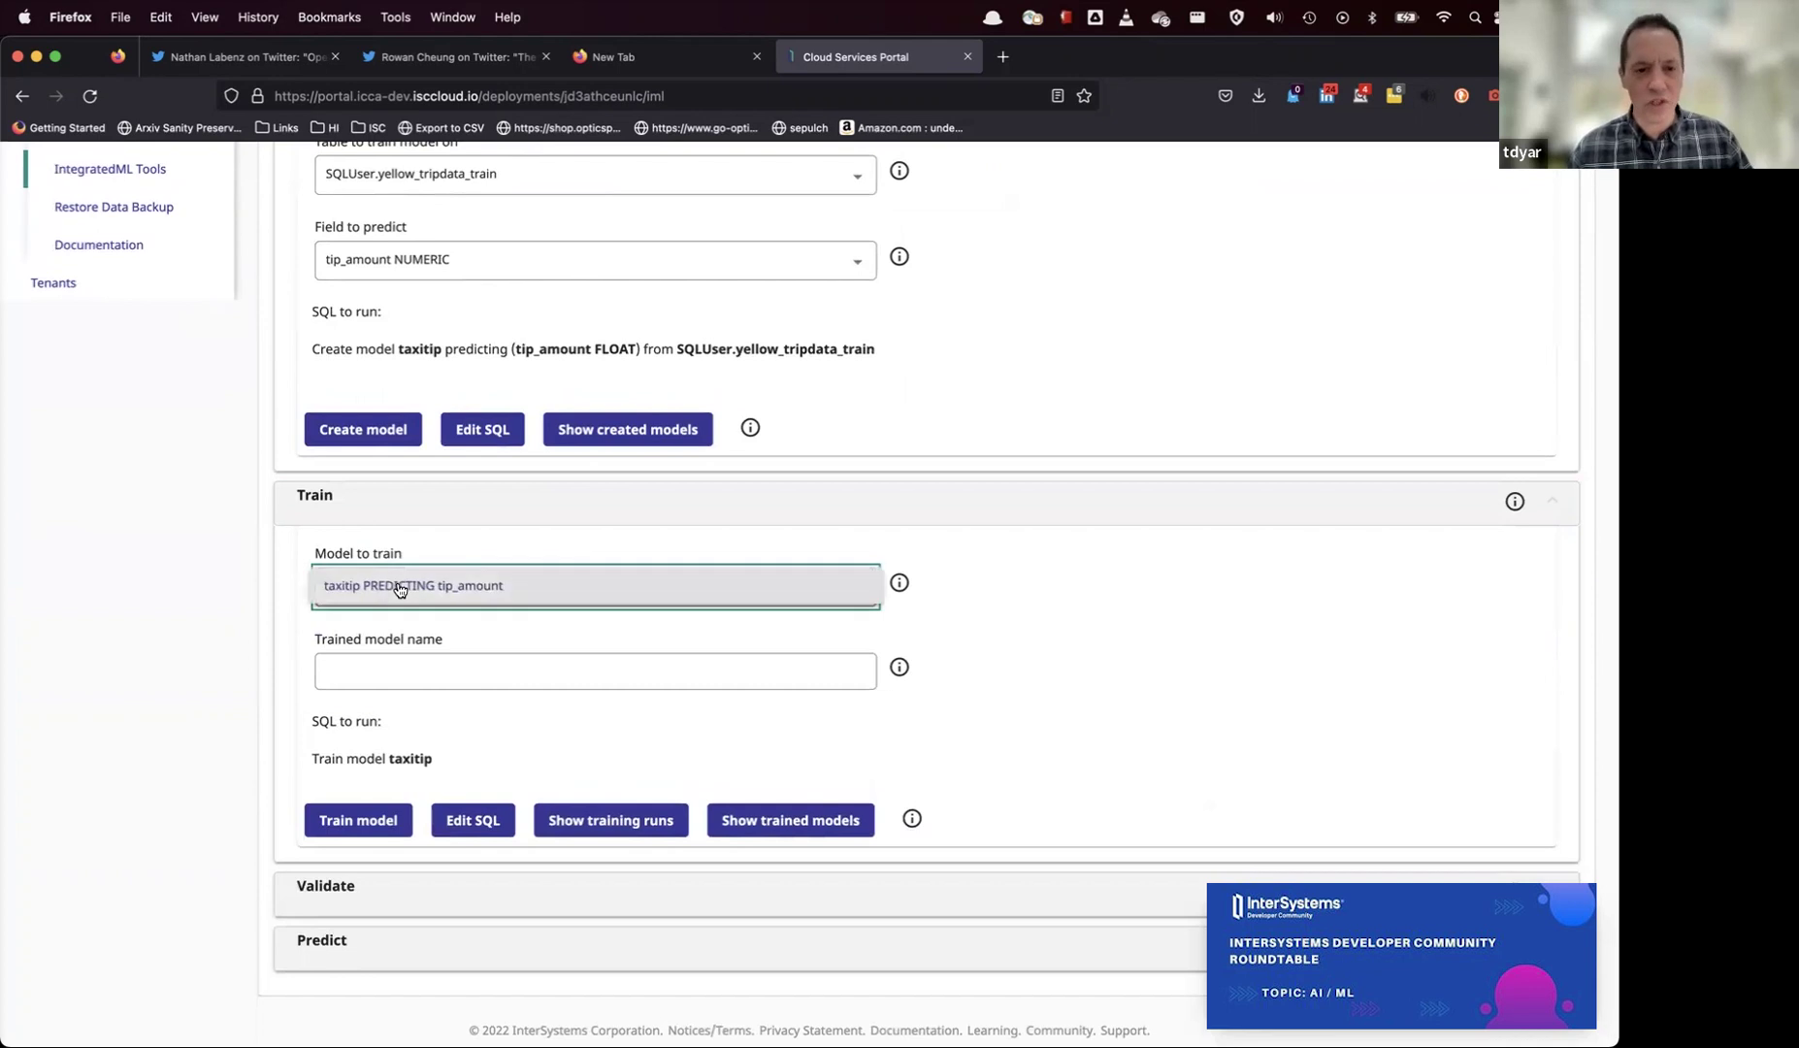
click(368, 669)
click(371, 664)
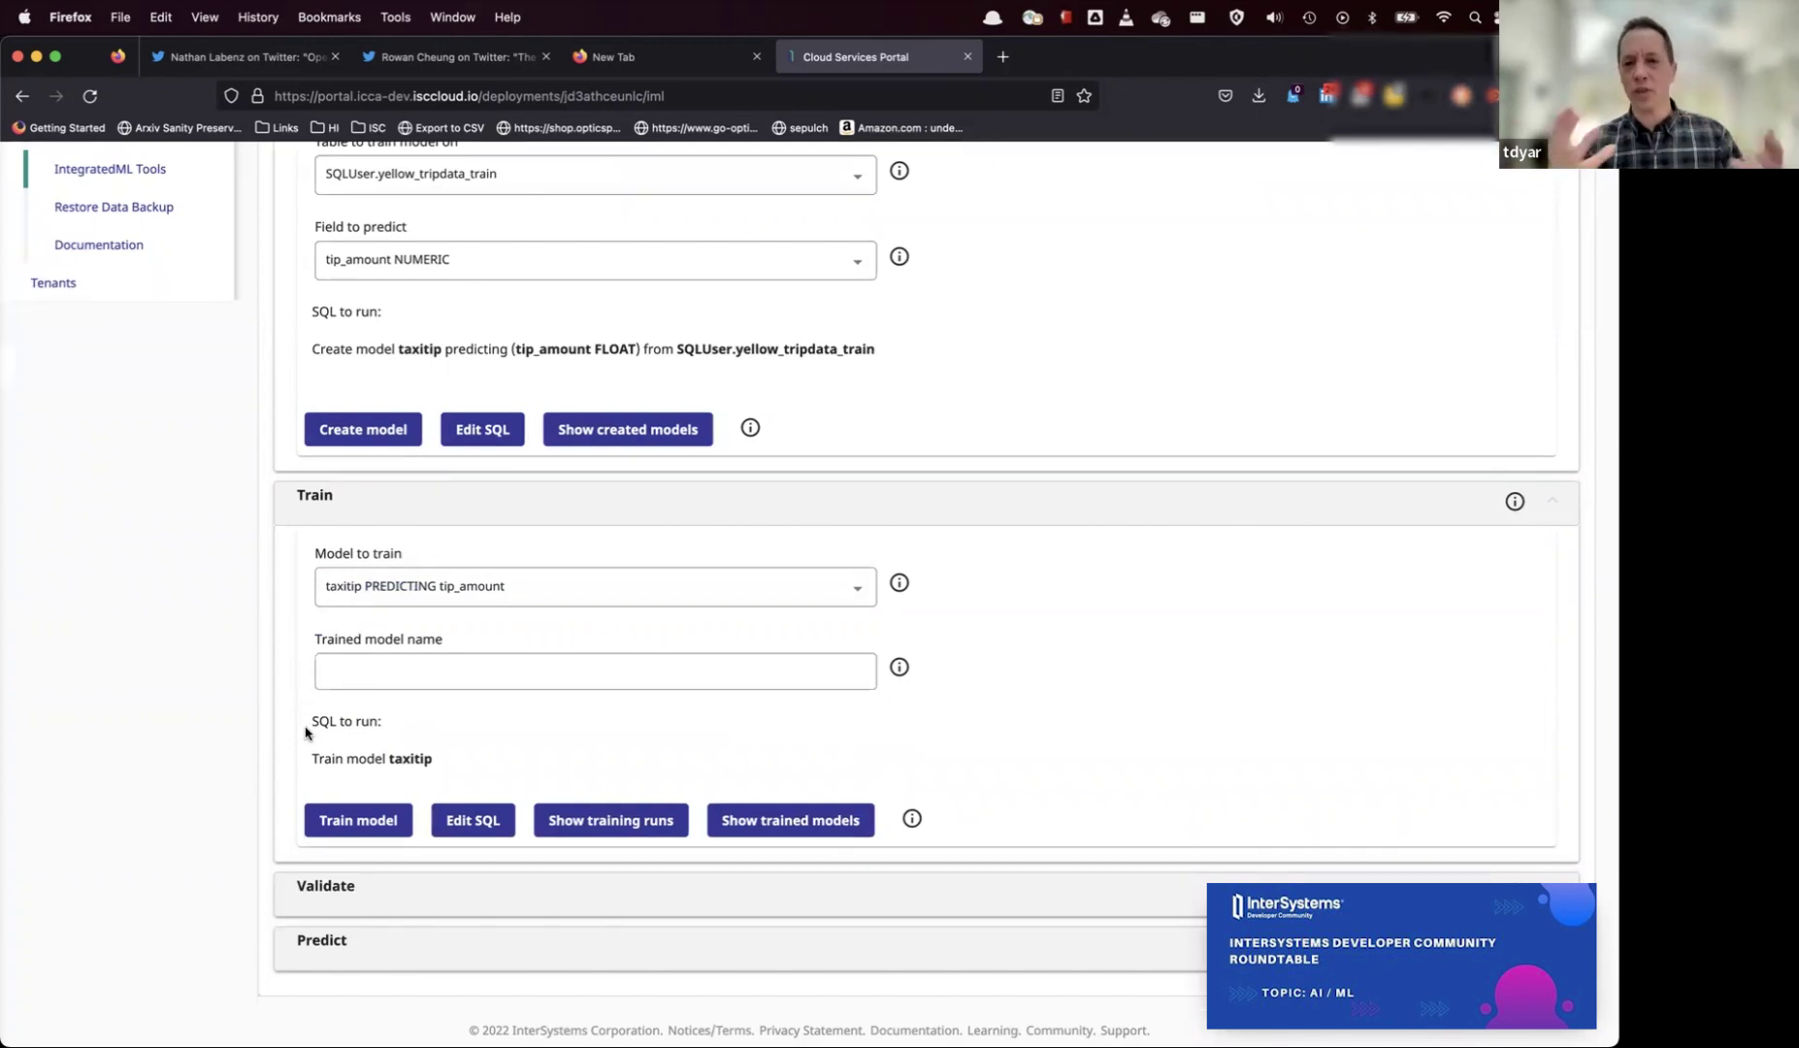
click(396, 813)
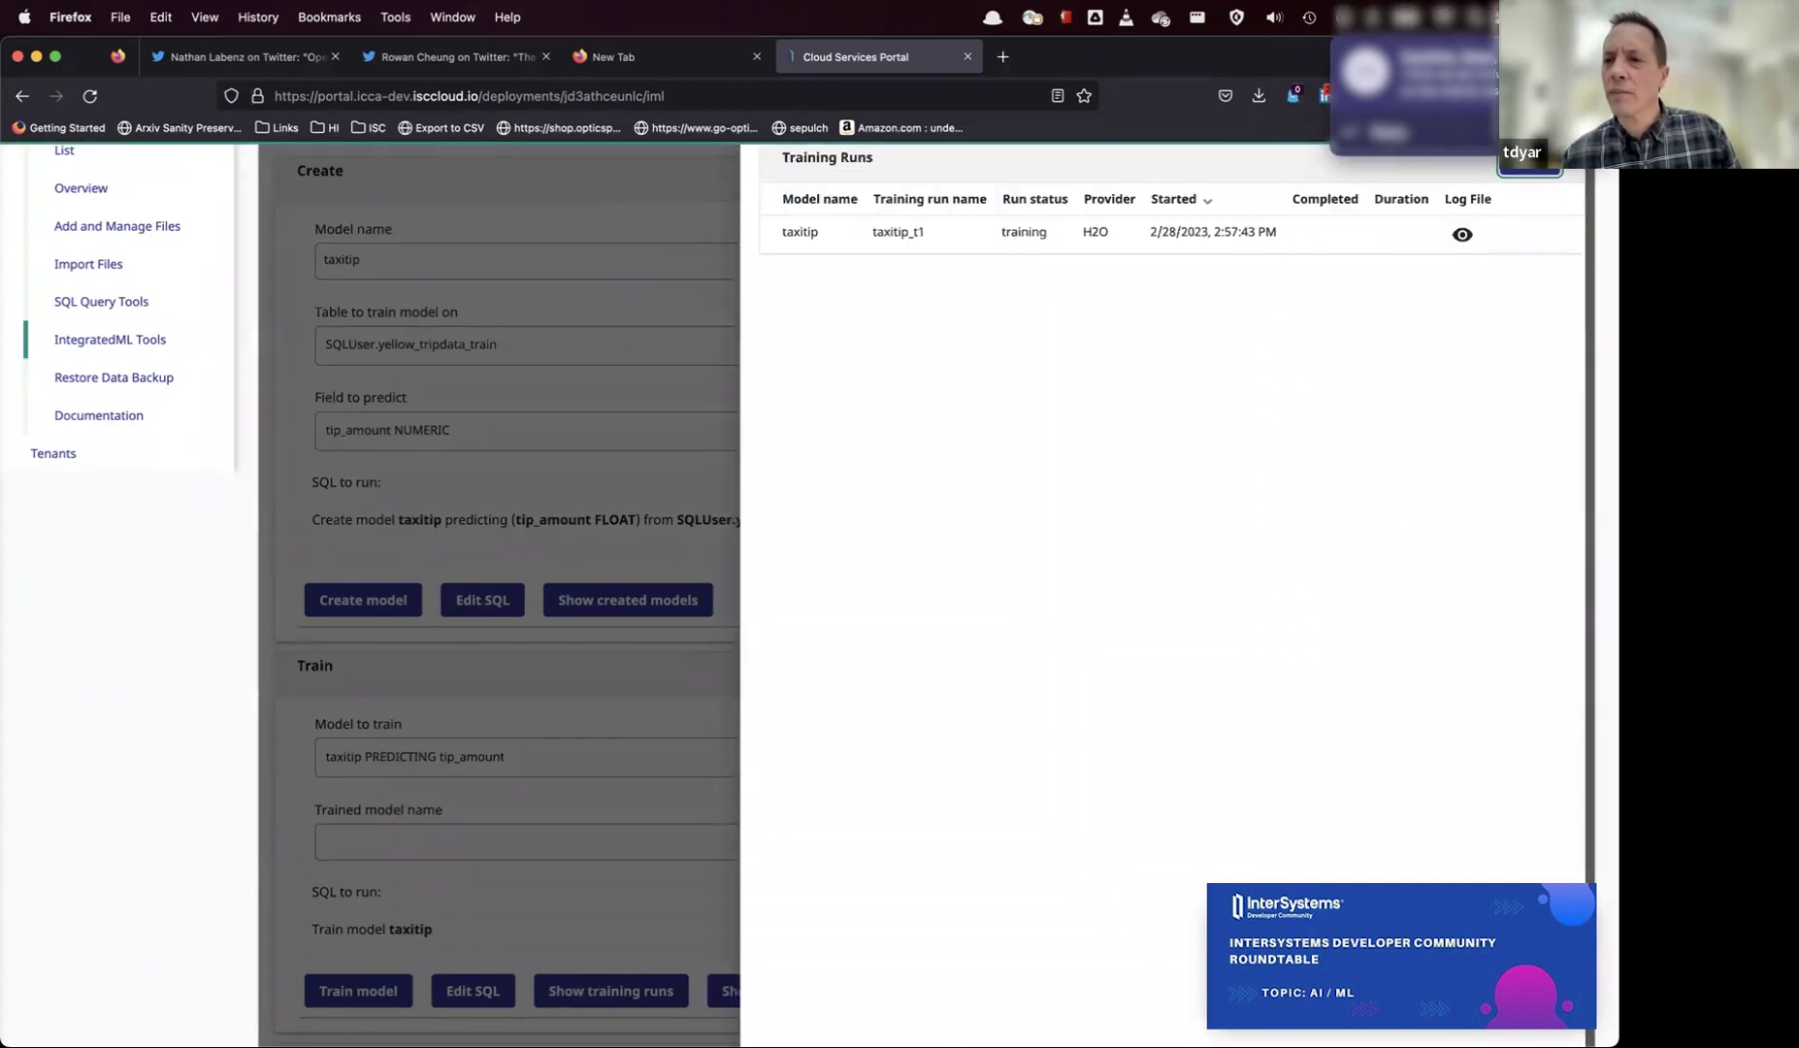
- Check the log of the running taxitip training run twice to follow the AutoML progress, closing it each time
click(1140, 509)
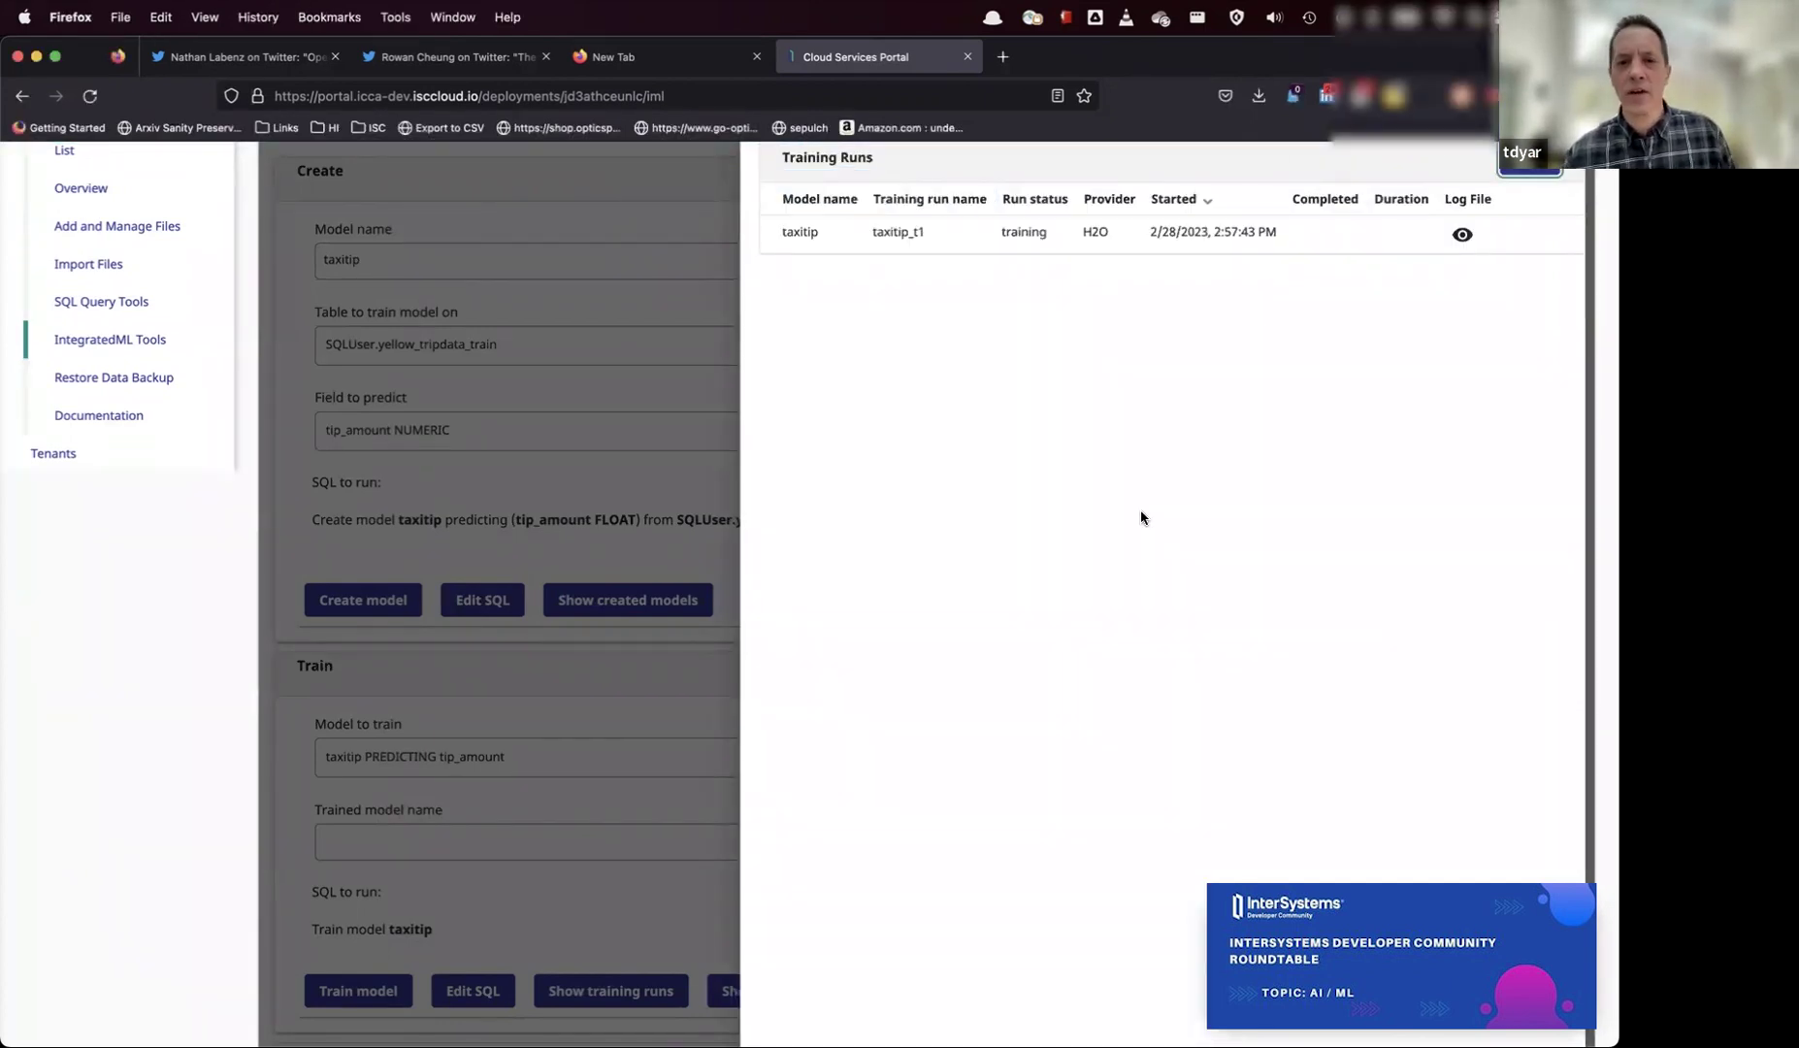
click(1463, 236)
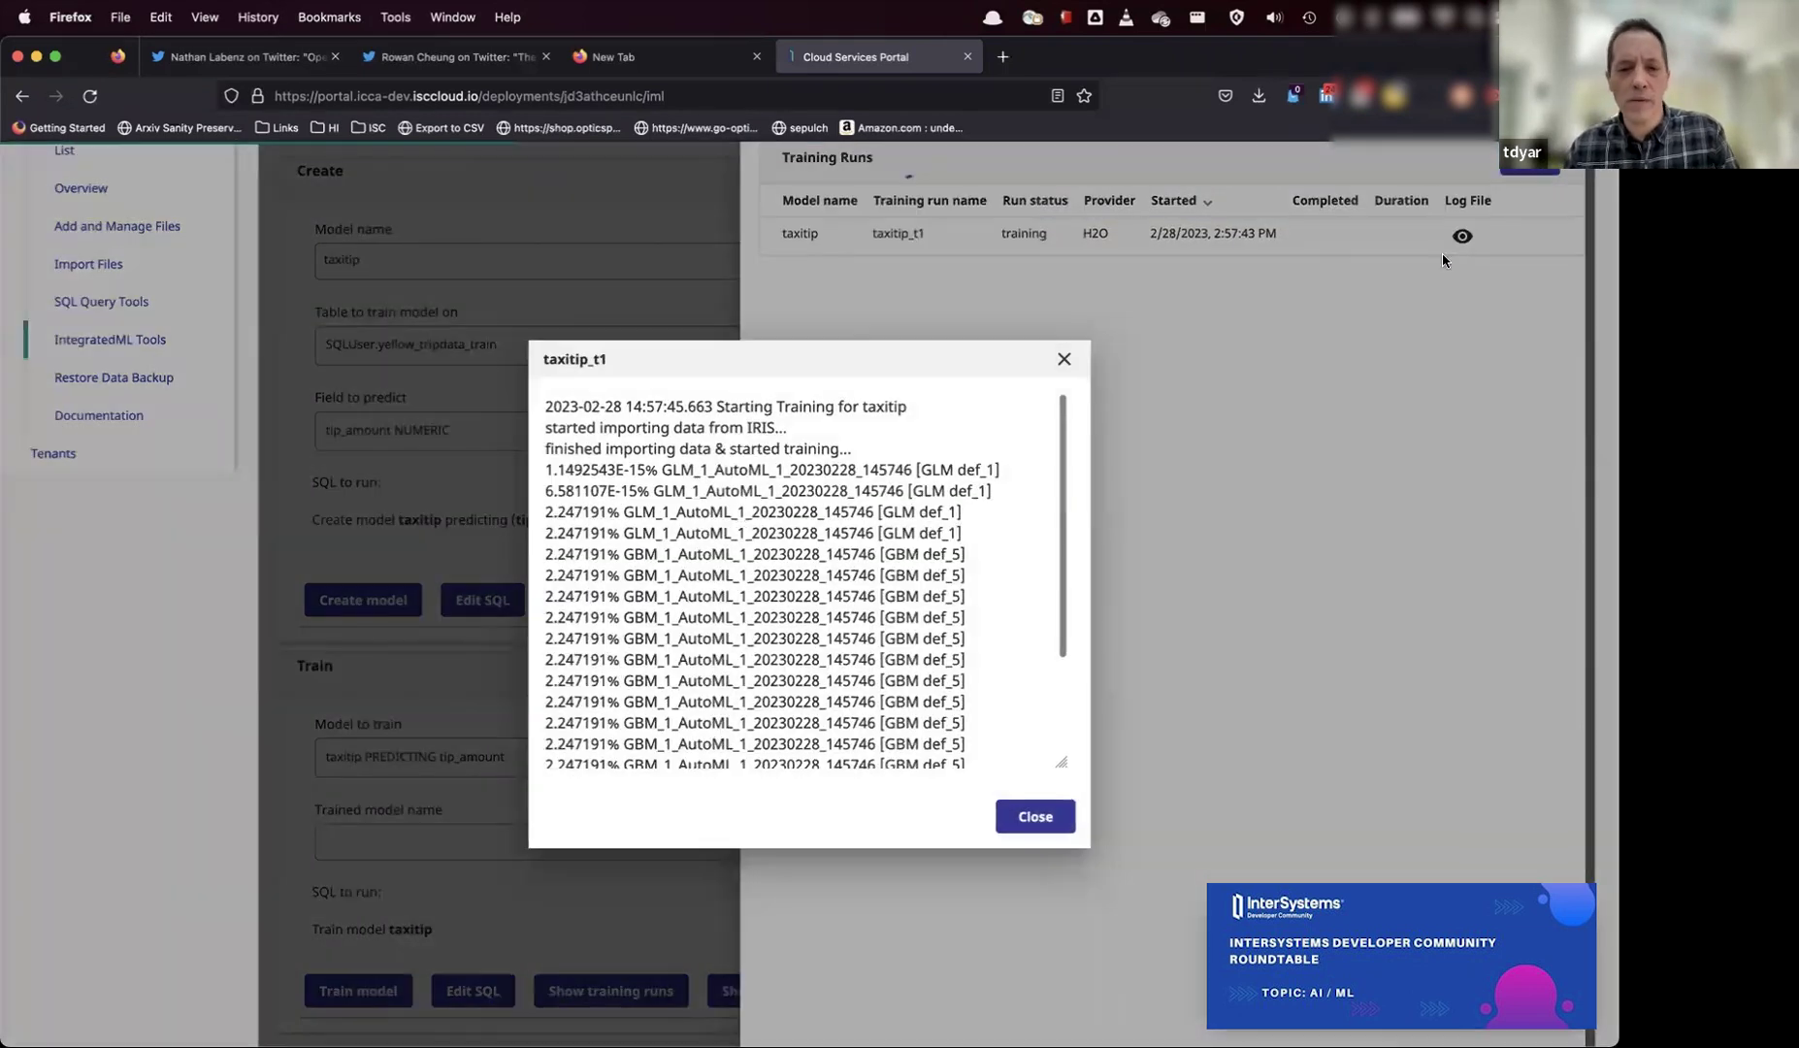
scroll(847, 653, down, 3)
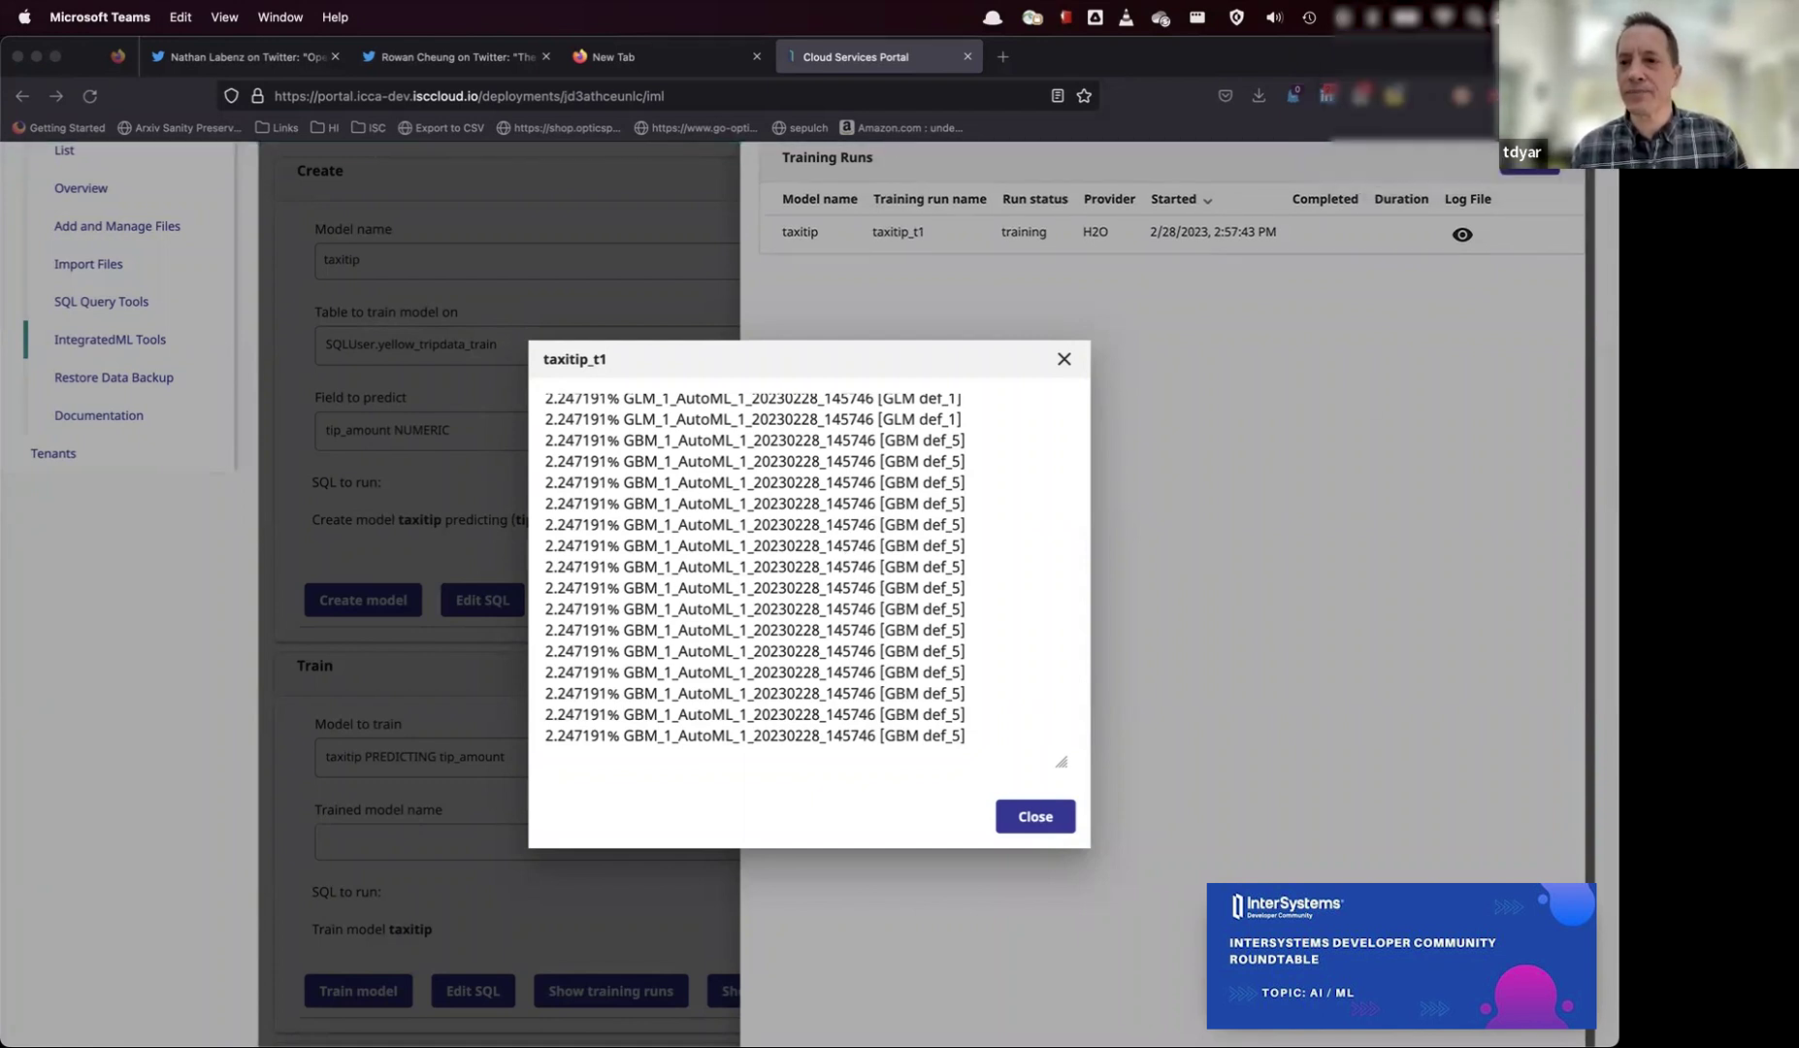
click(903, 163)
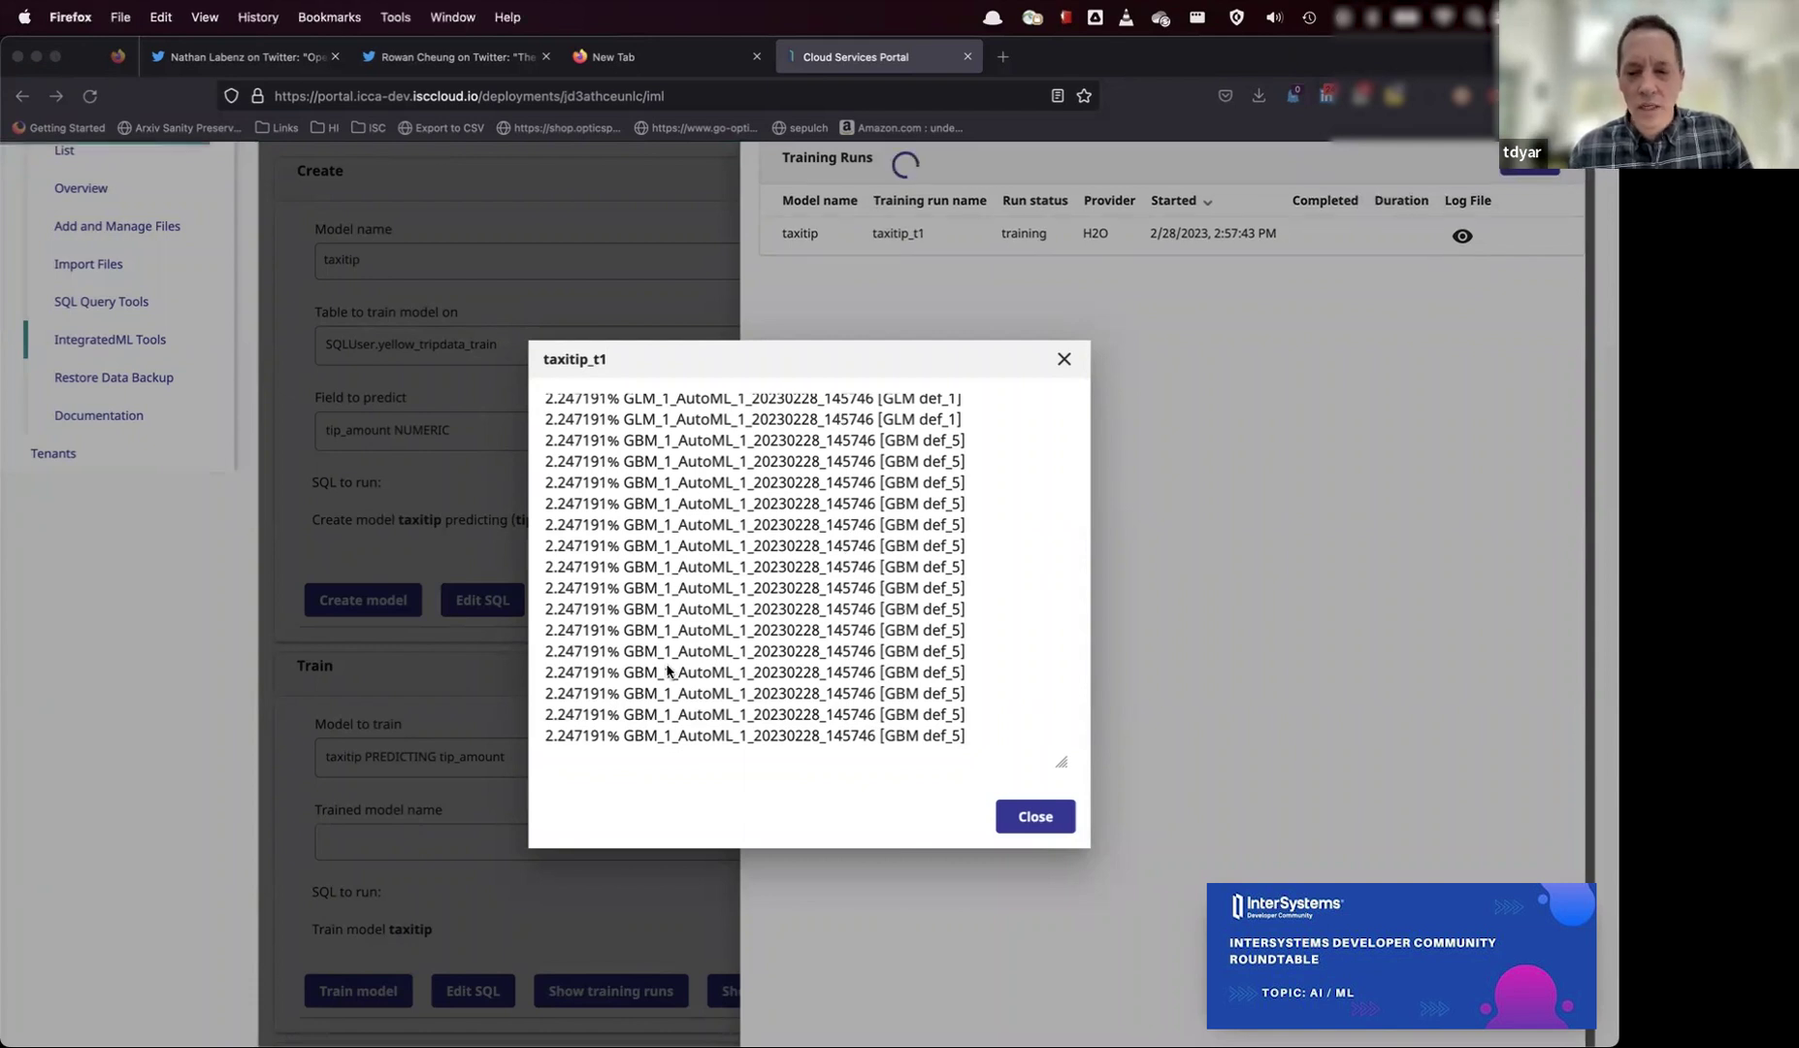
click(1006, 809)
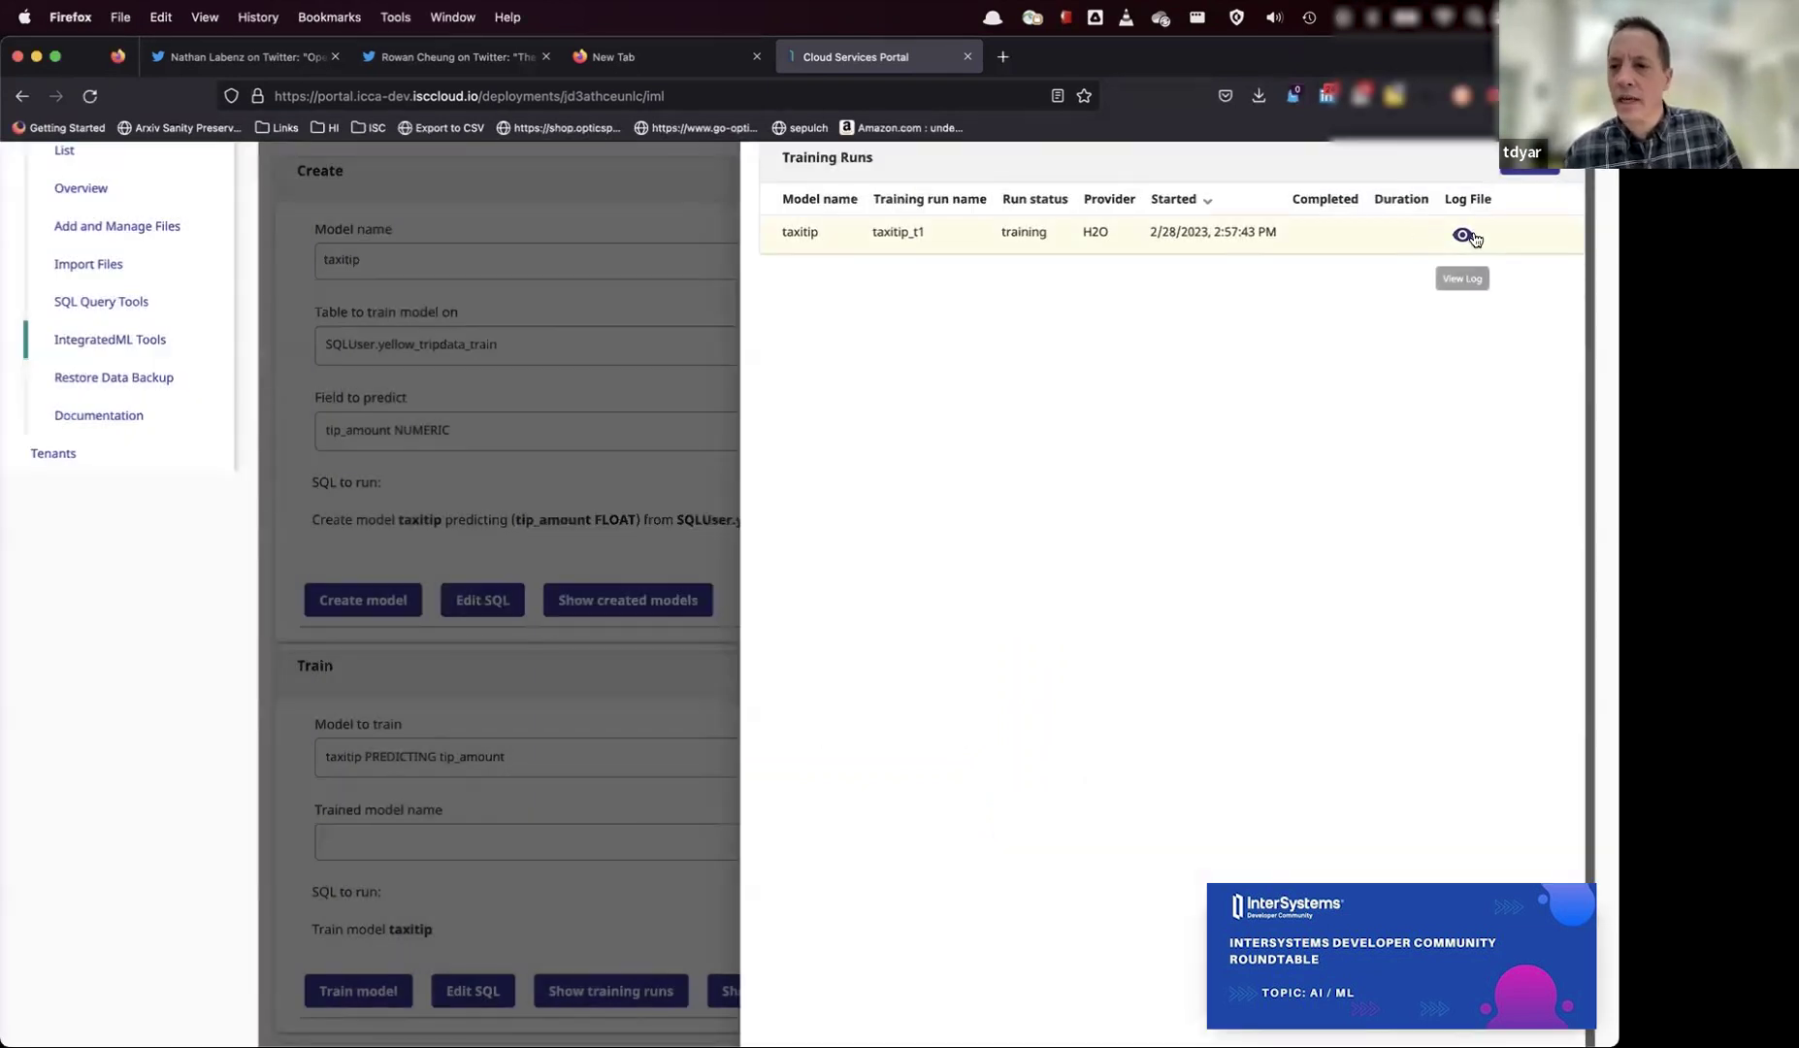
click(1463, 234)
scroll(742, 640, down, 10)
scroll(742, 640, down, 5)
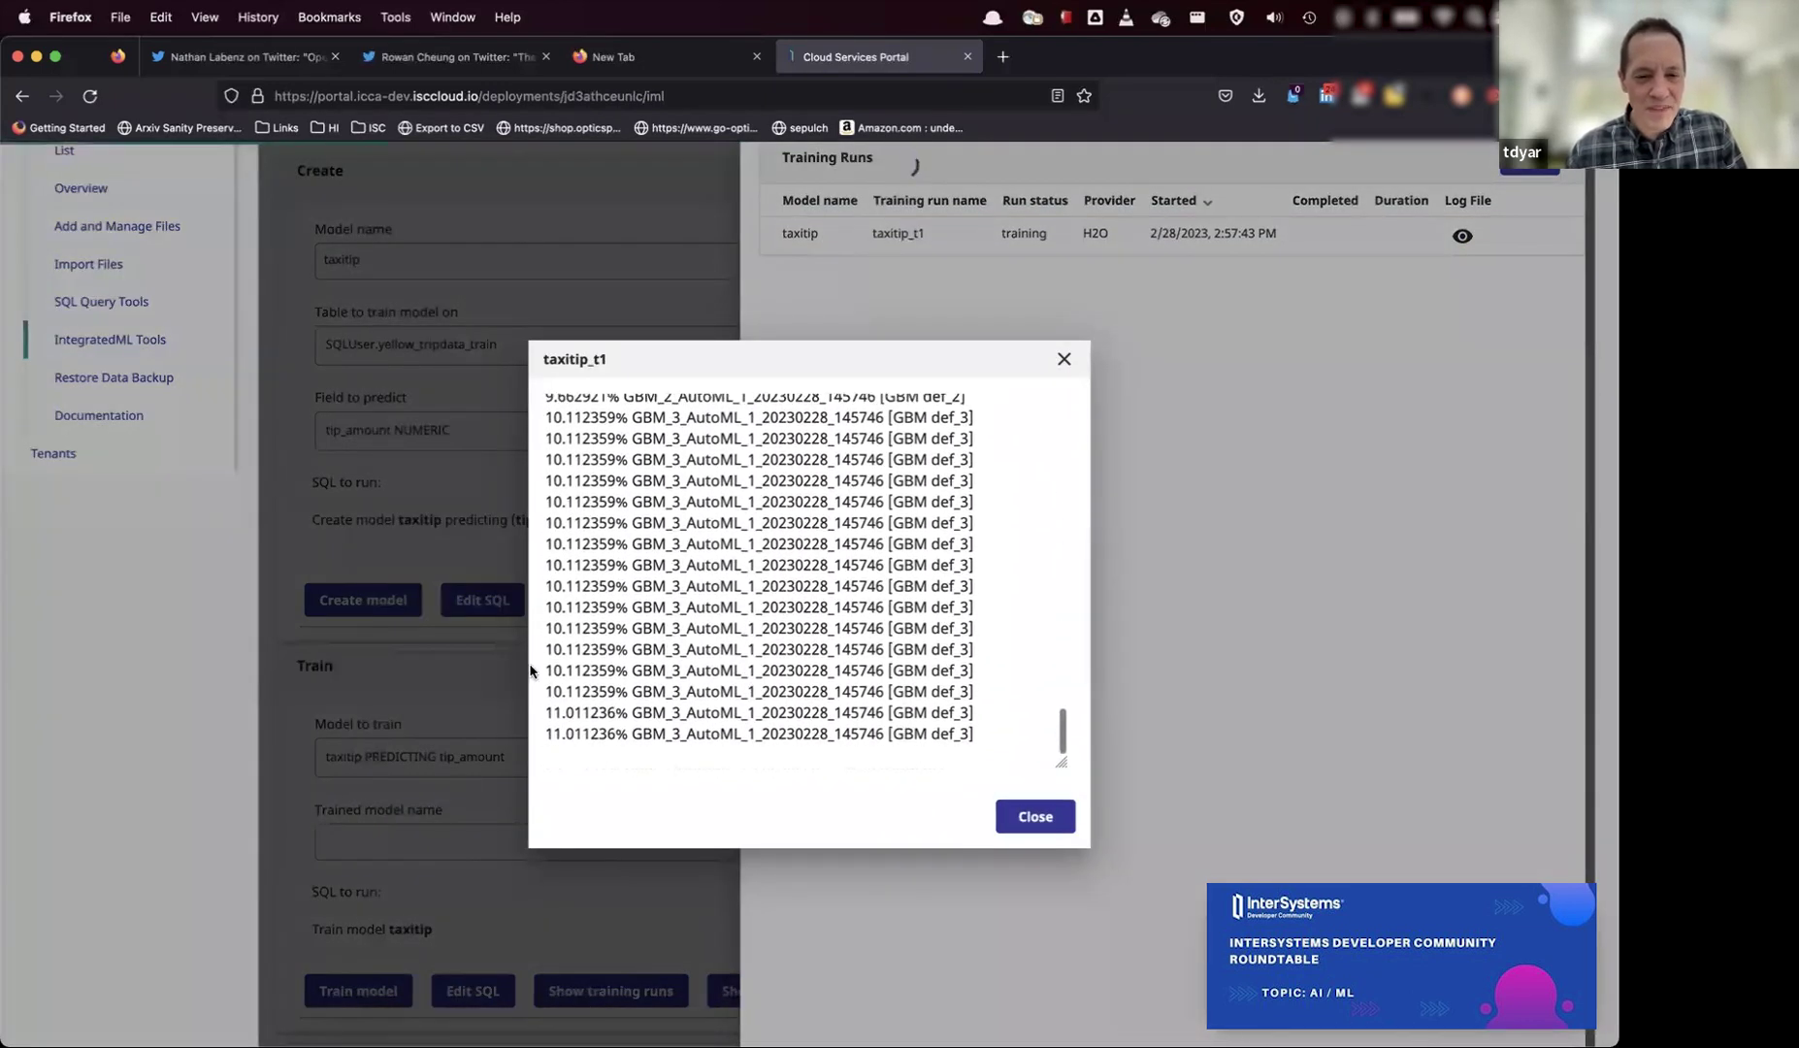
click(1048, 813)
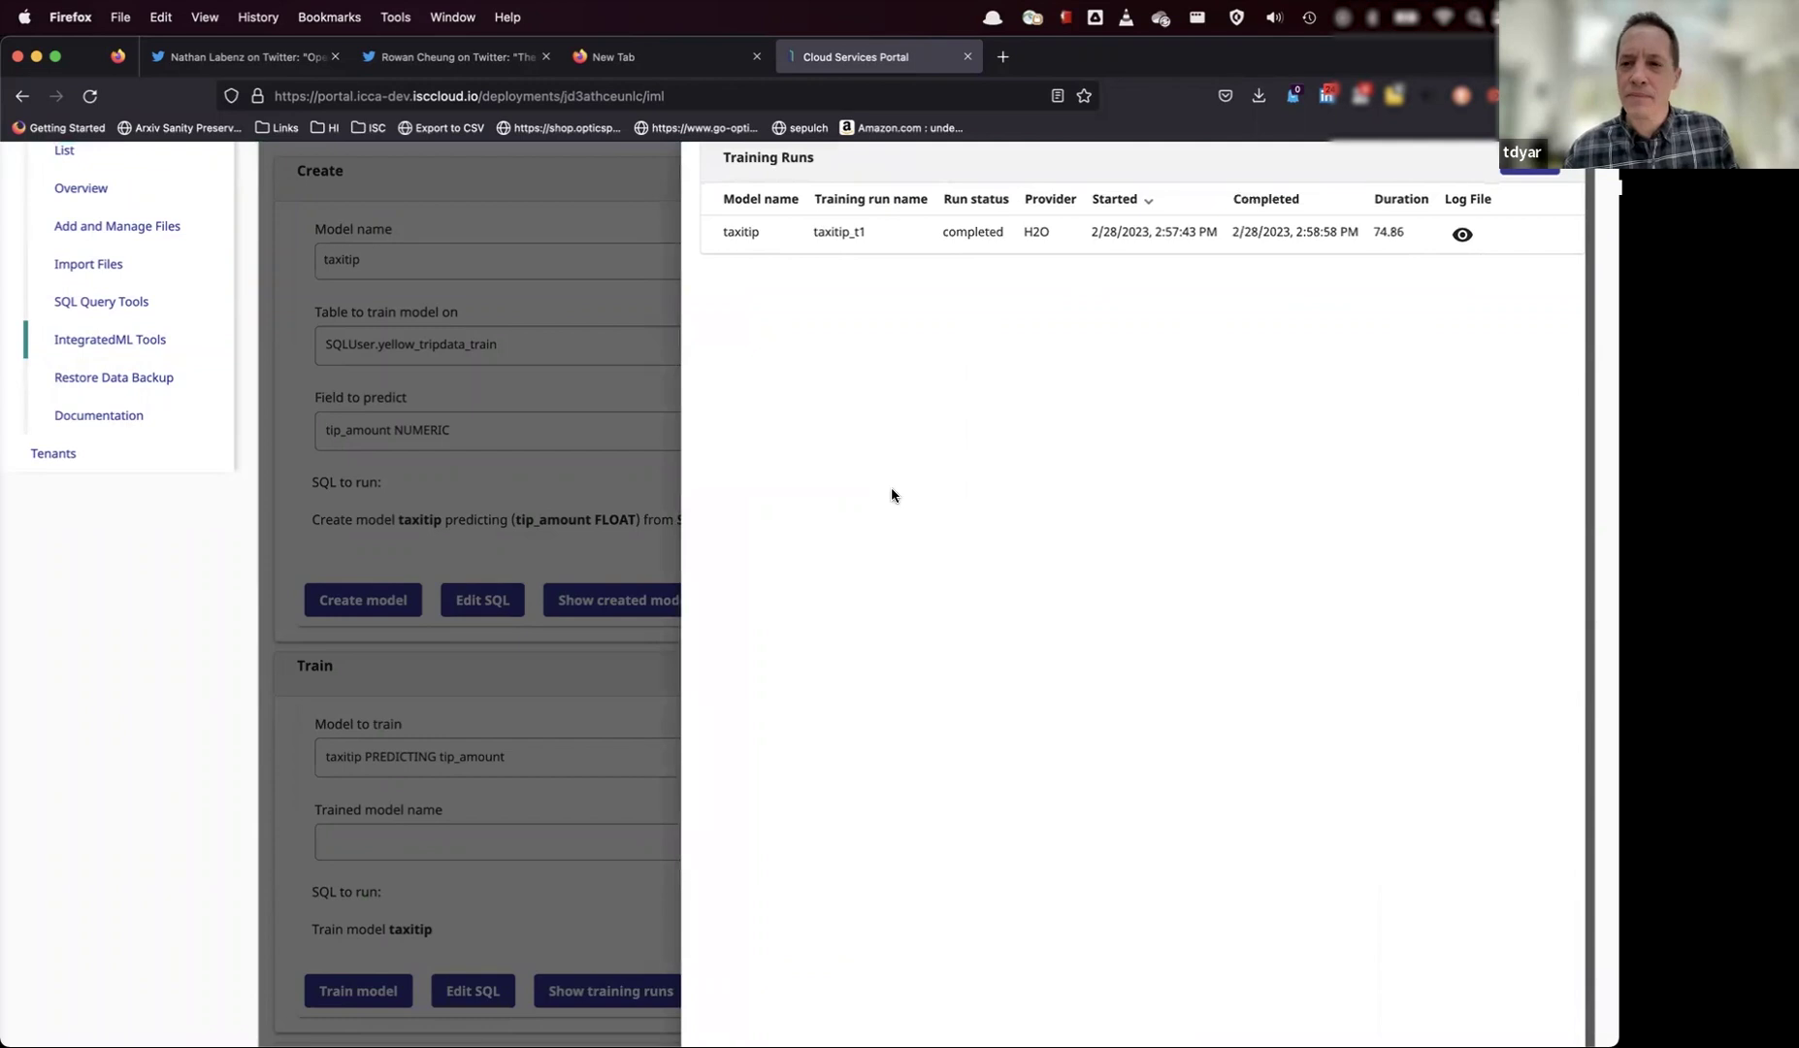
- Read the completed training run's log down to the model leaderboard, enlarging the log area, and leave the training runs view
click(1463, 234)
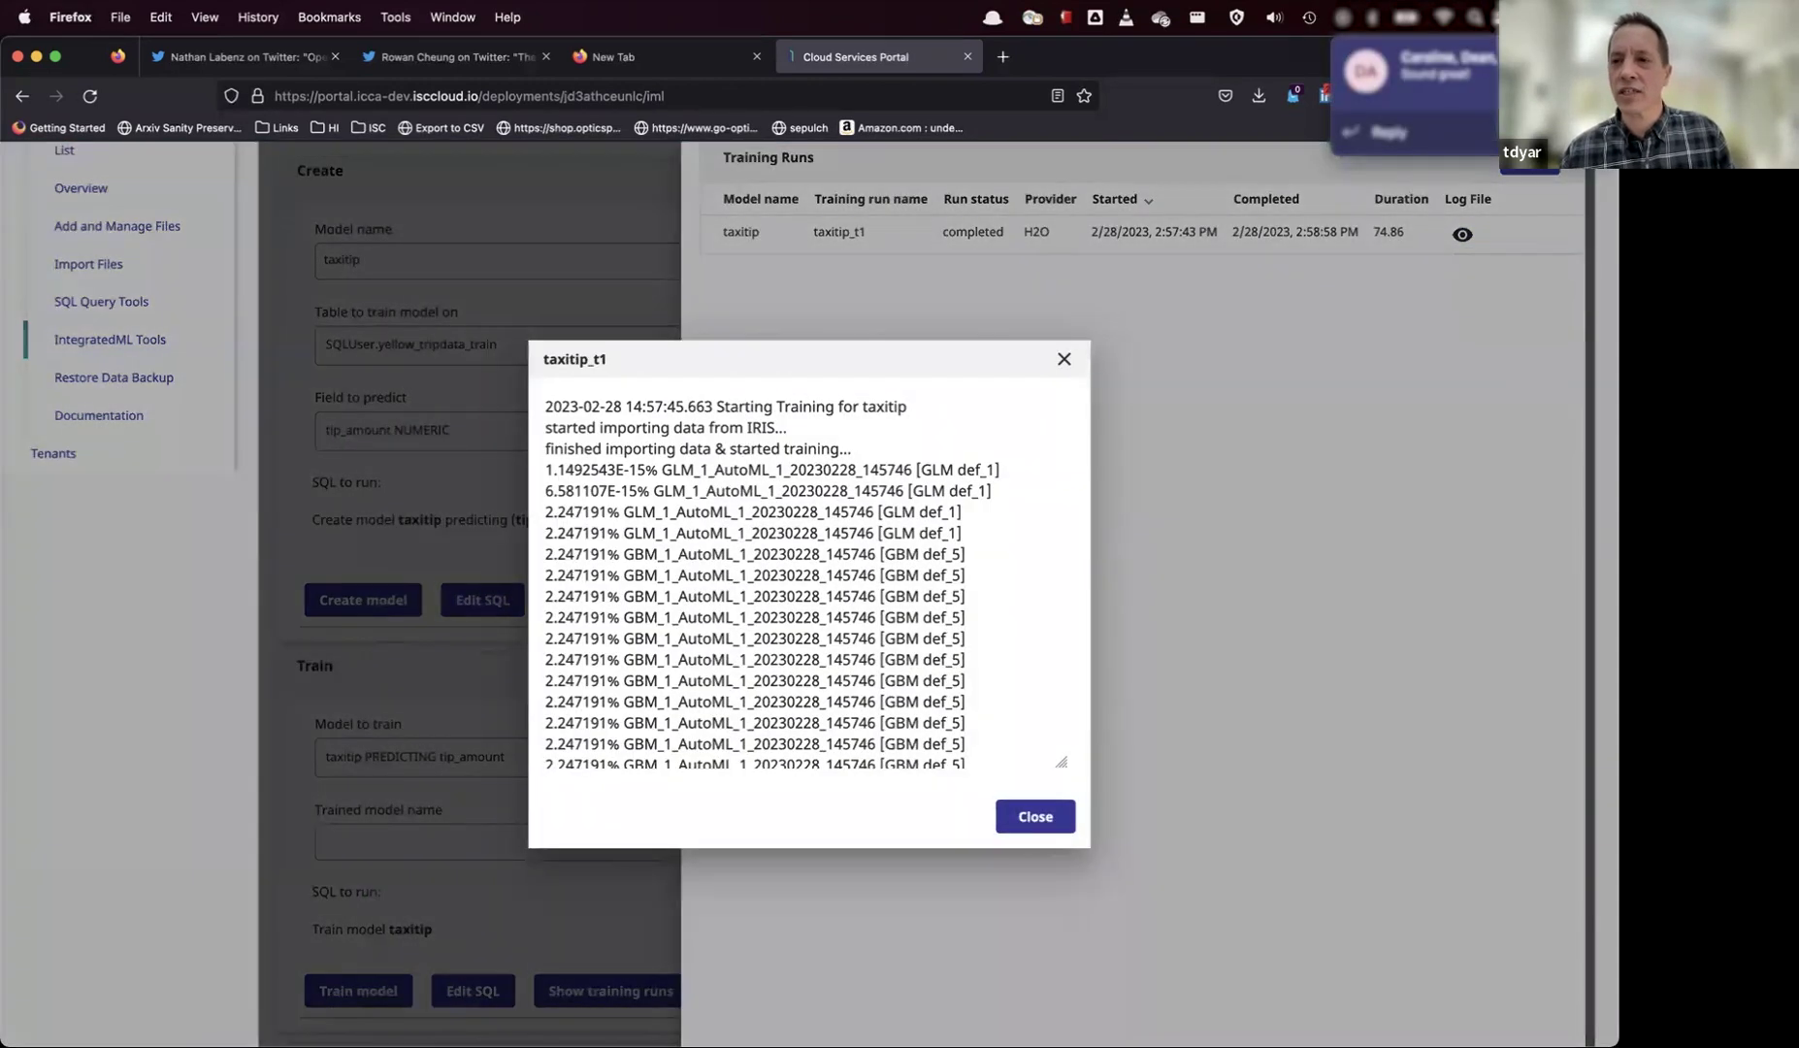
scroll(897, 638, down, 20)
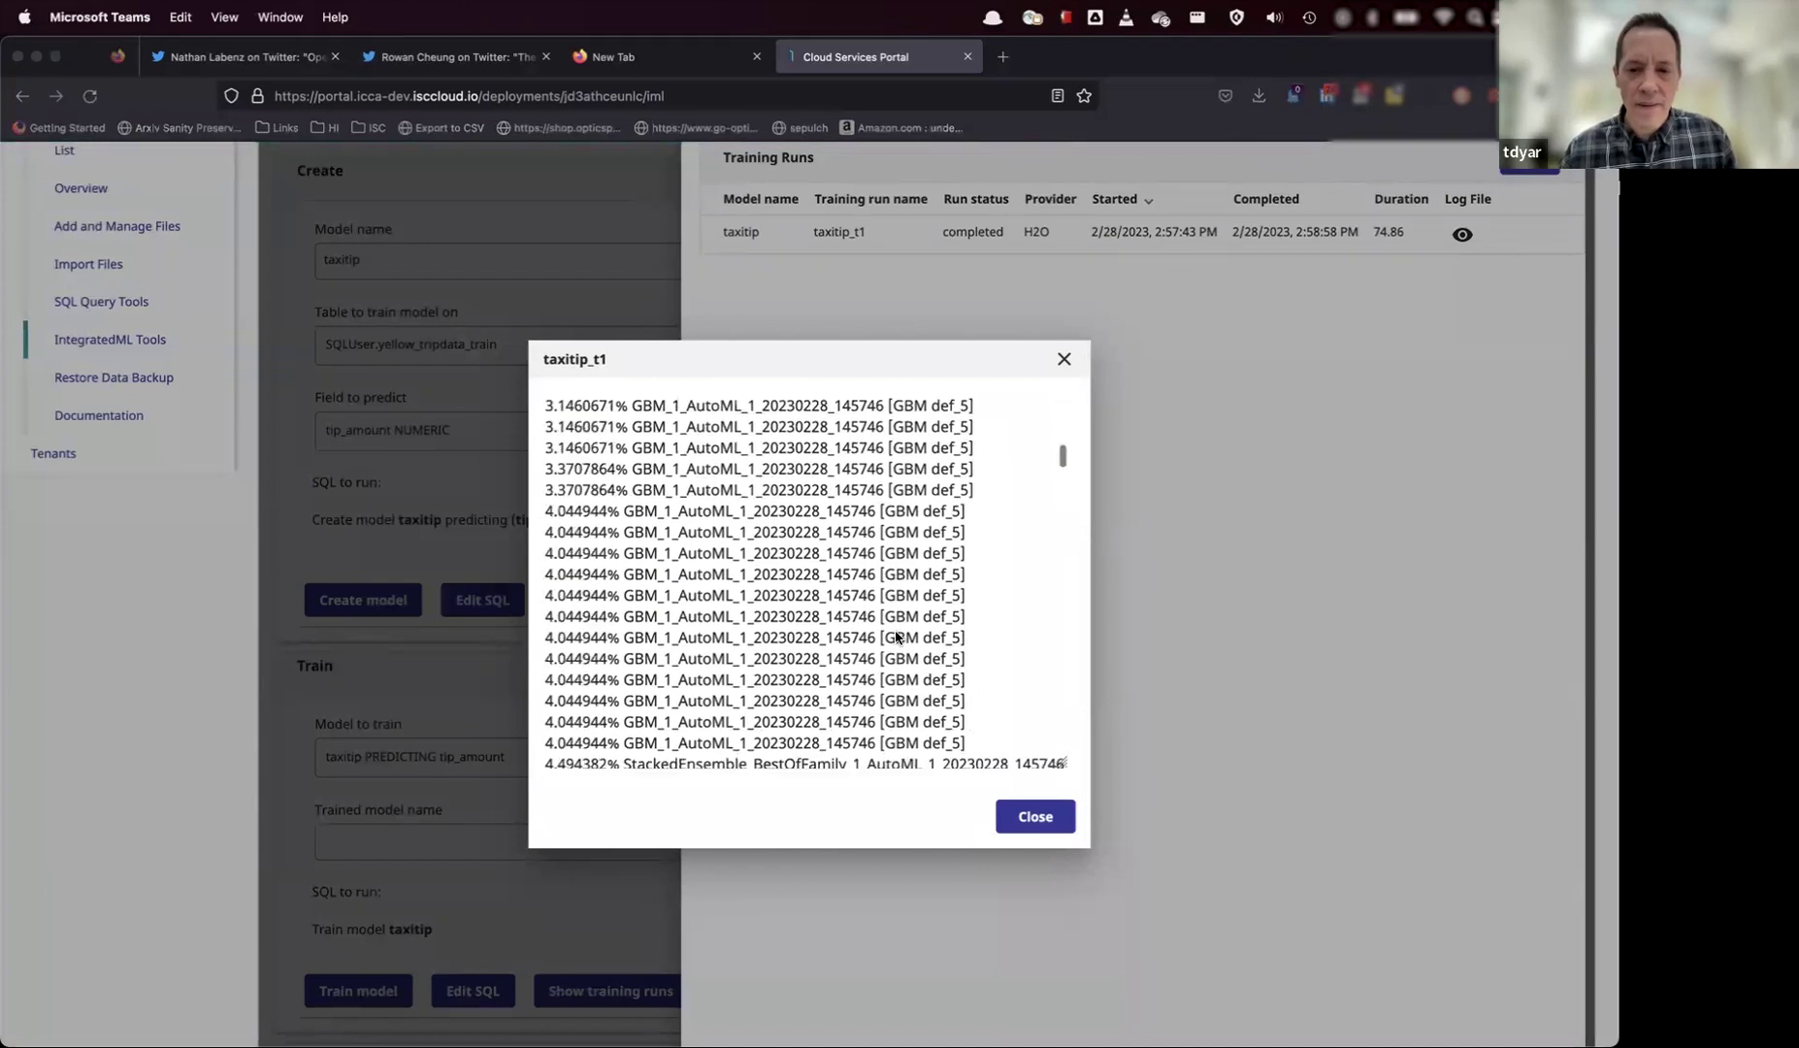
scroll(896, 636, down, 15)
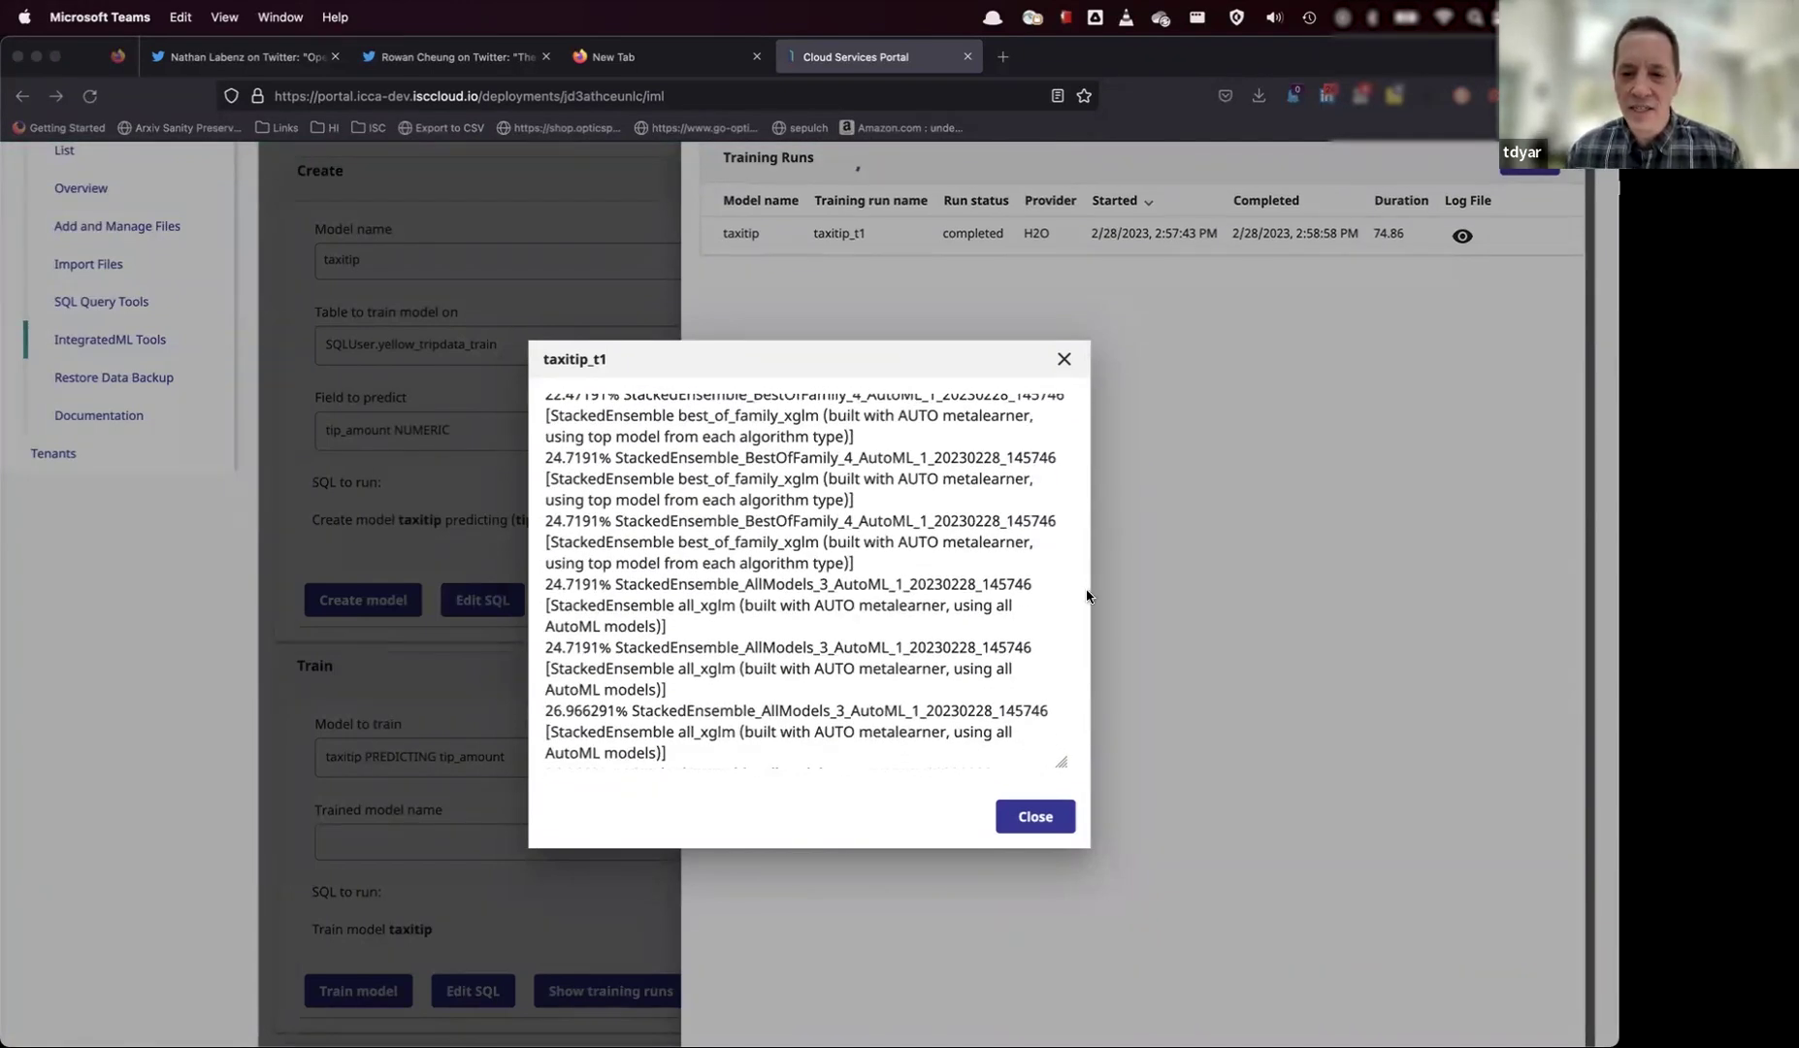
click(1061, 759)
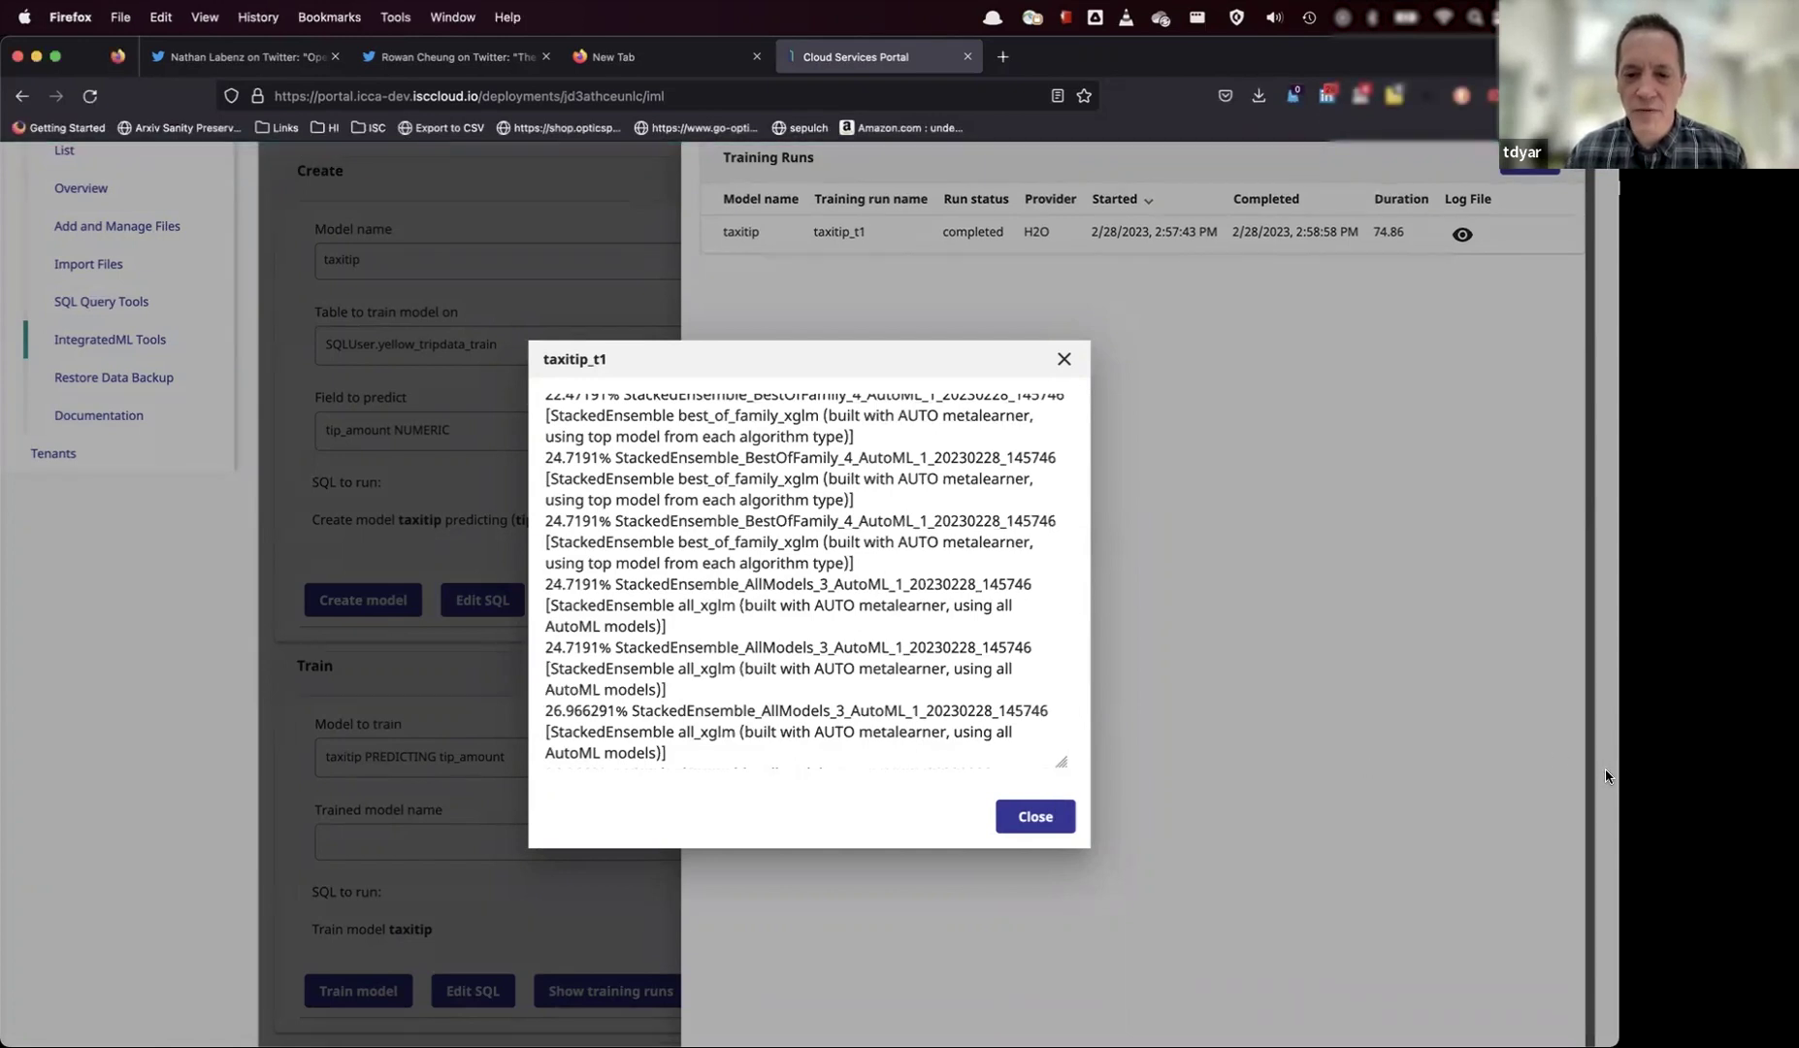
drag(1061, 767, 1605, 895)
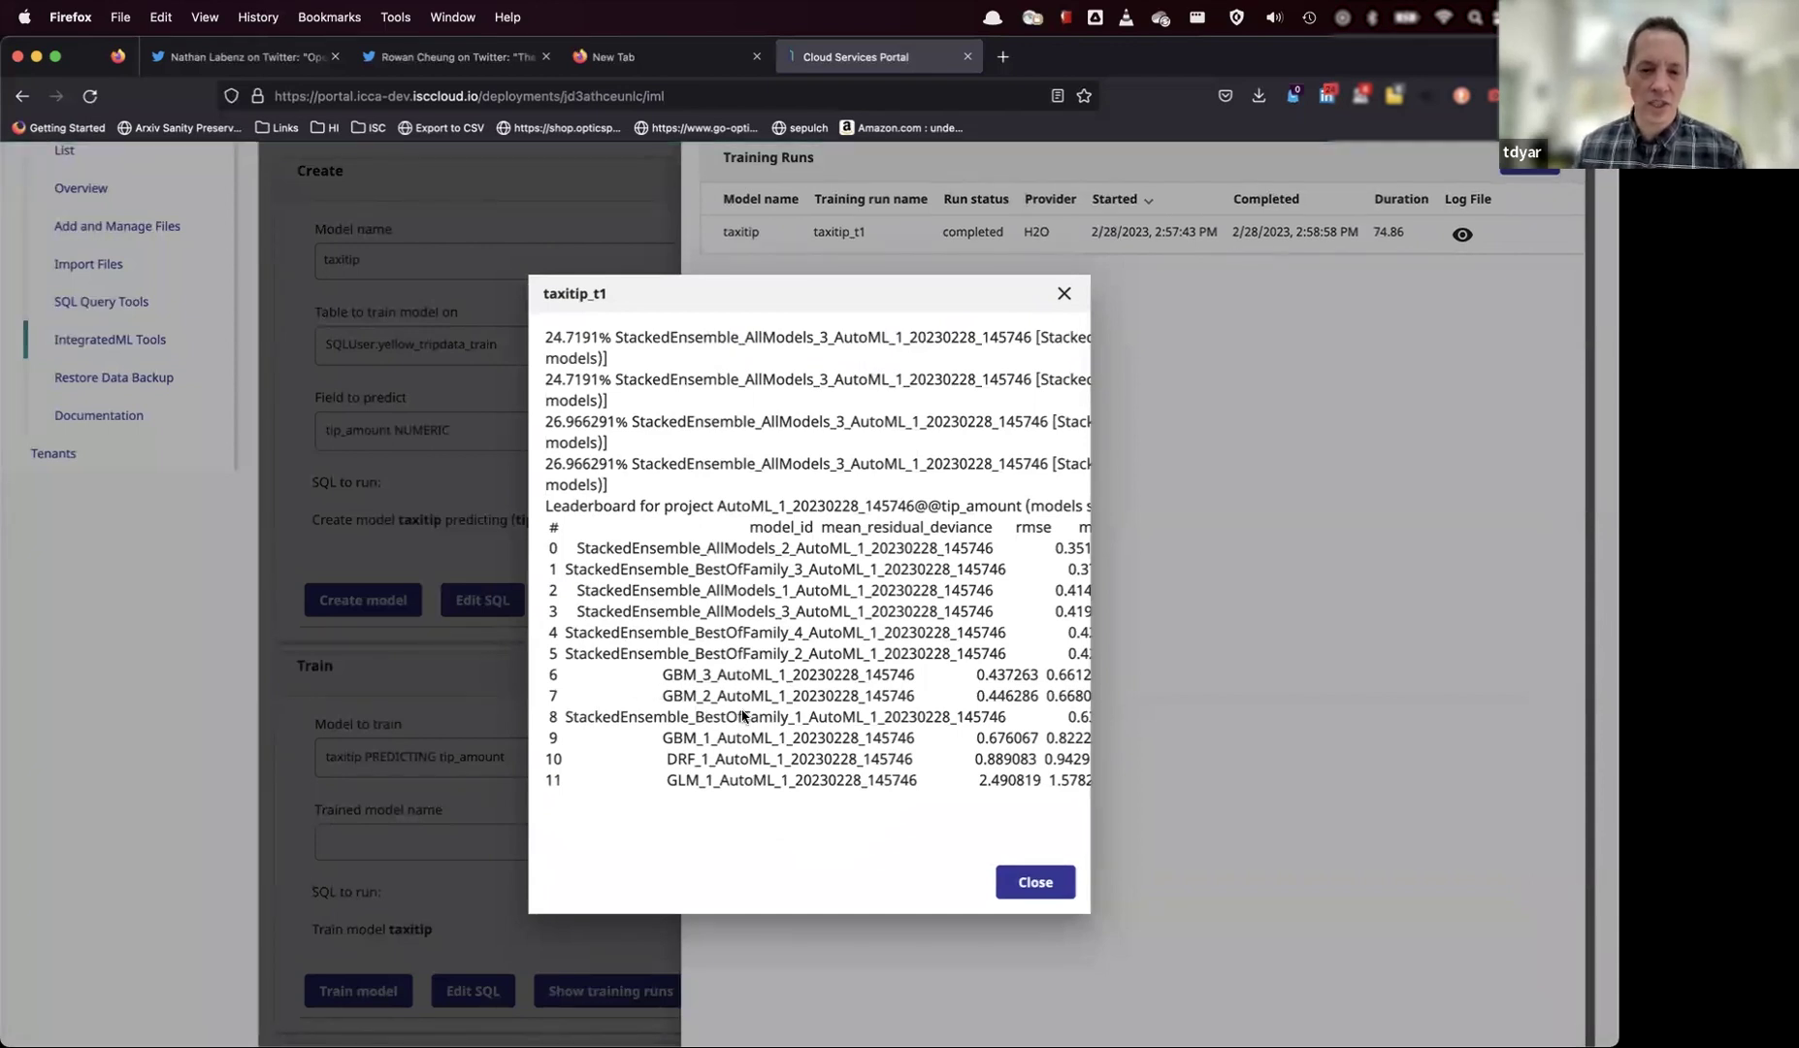
click(1036, 882)
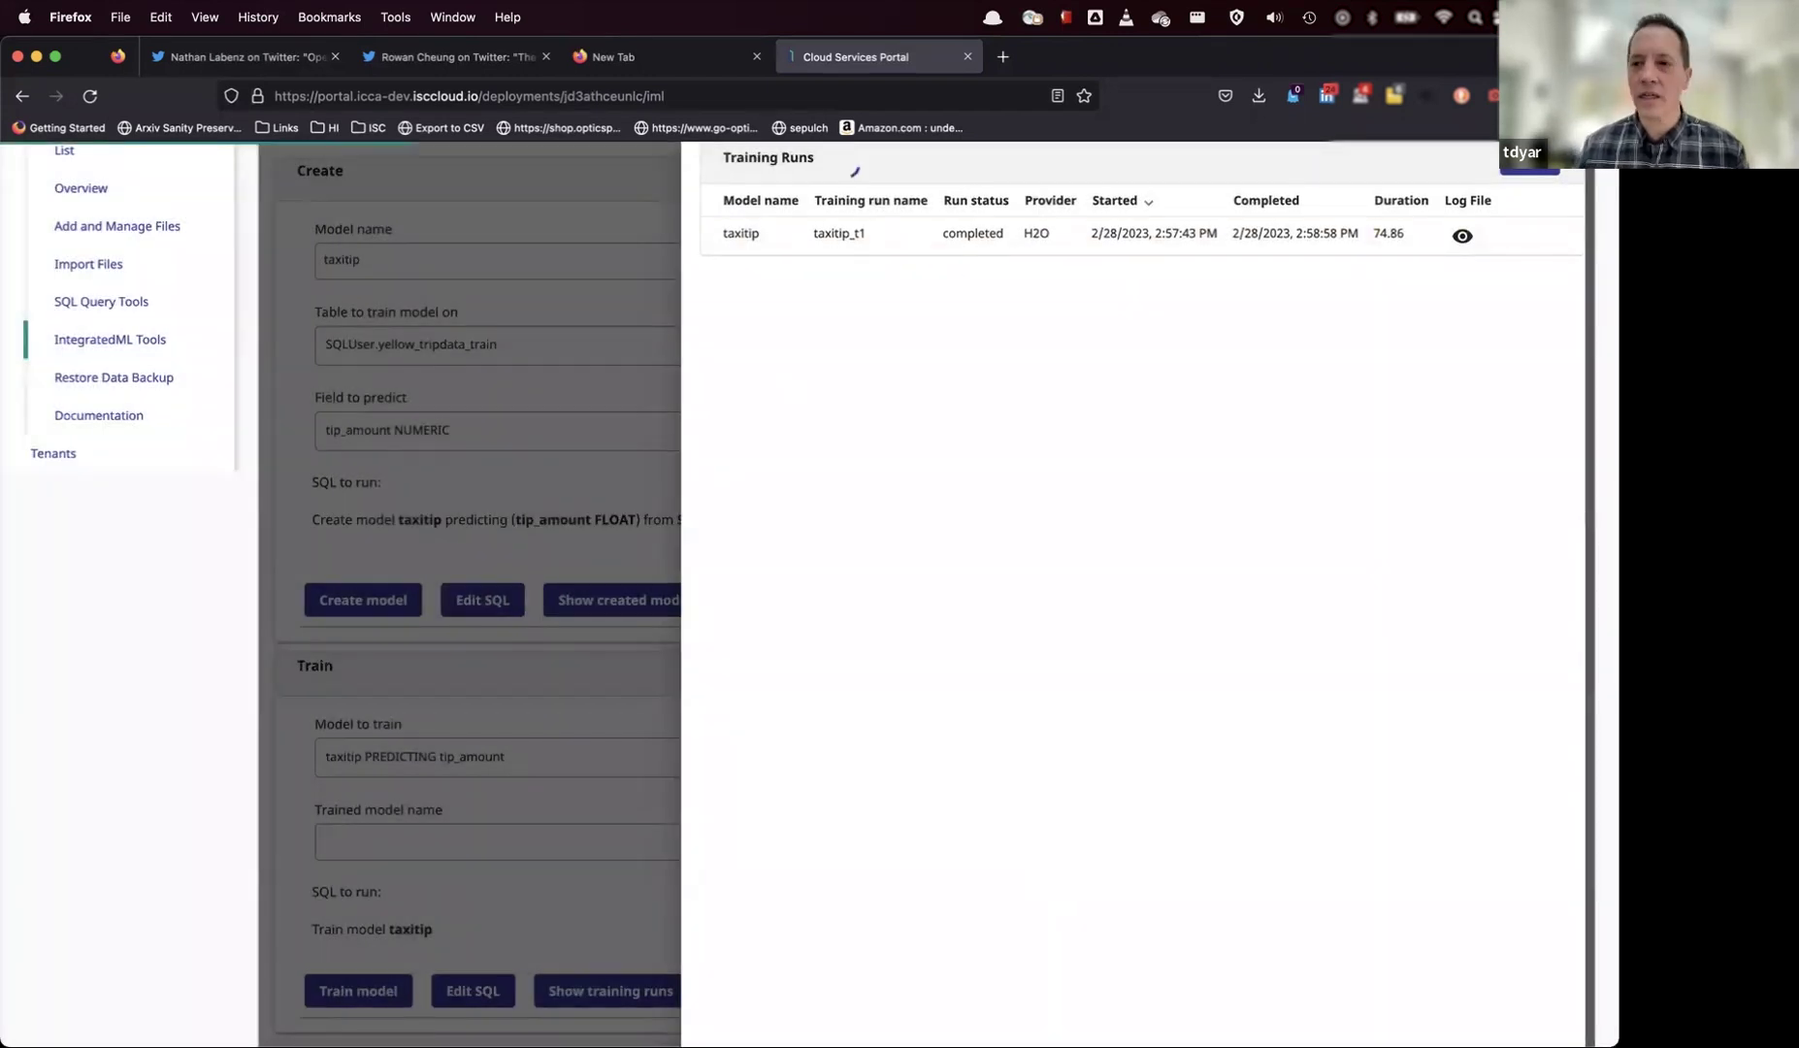
click(525, 739)
- Begin a model validation with taxitip_t1 using taxitip as the trained model to validate
scroll(525, 739, down, 3)
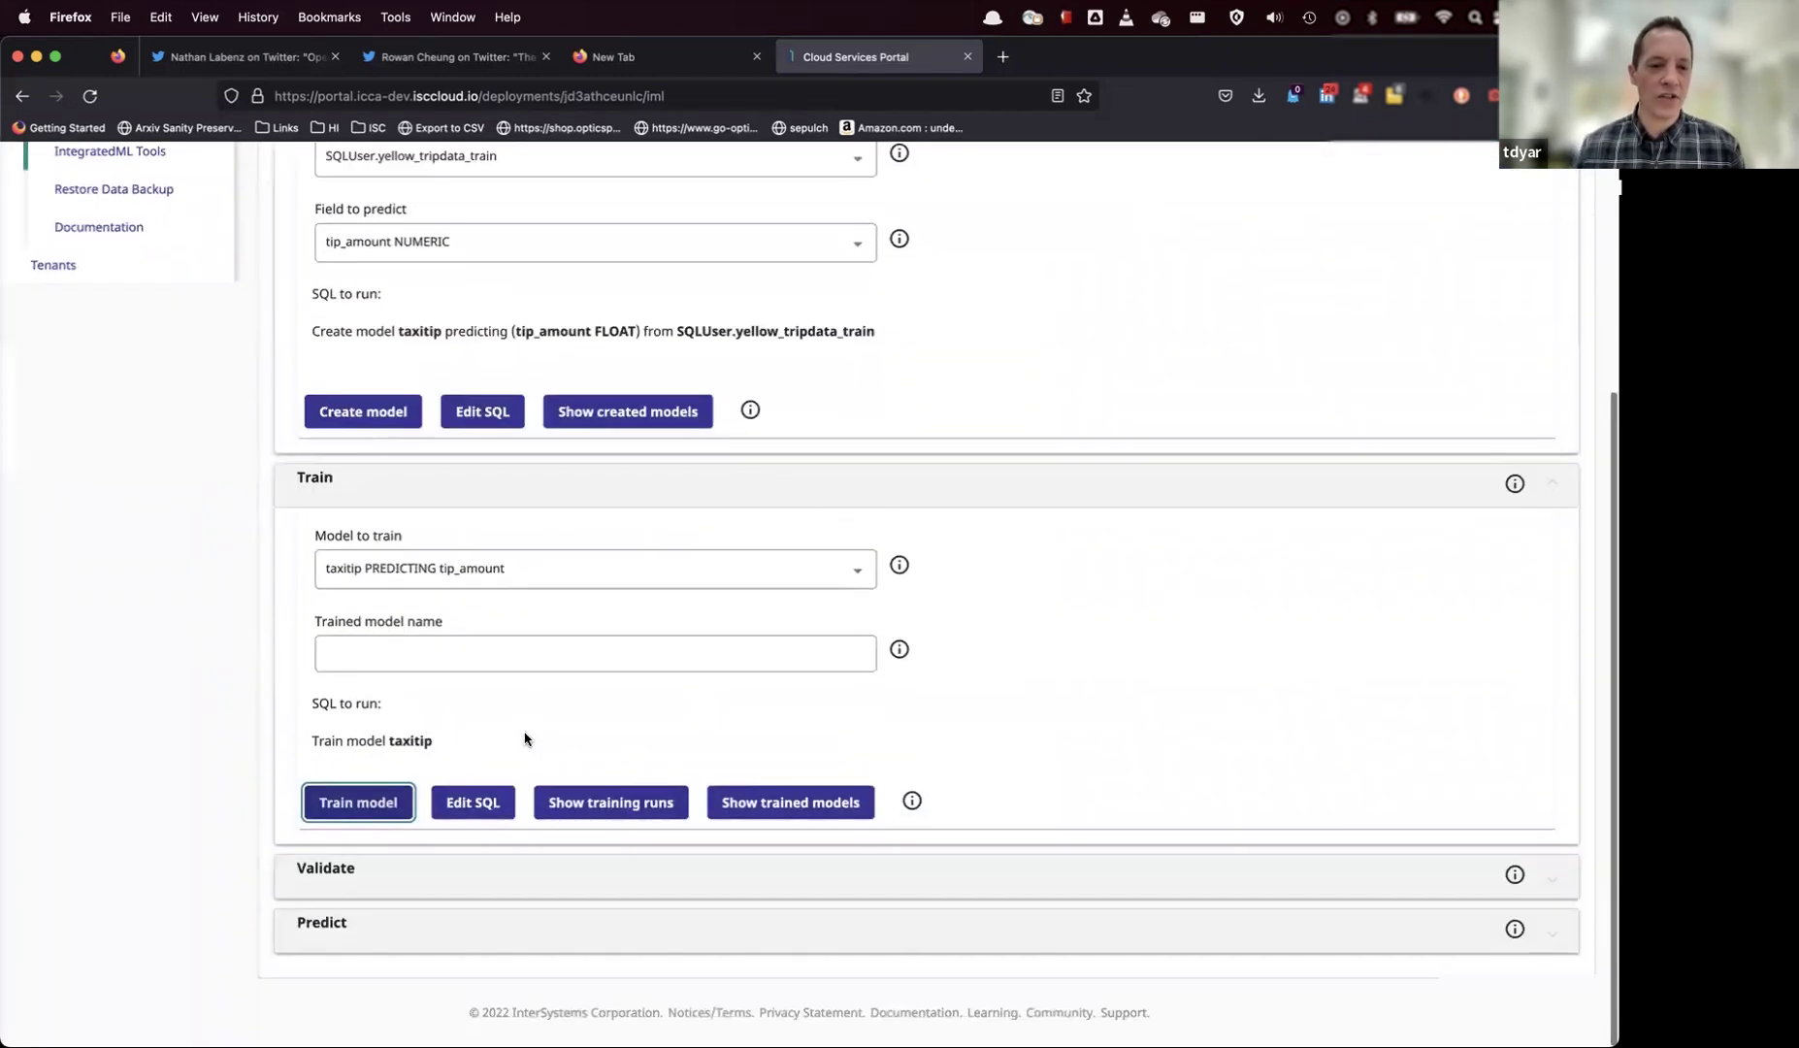
click(345, 906)
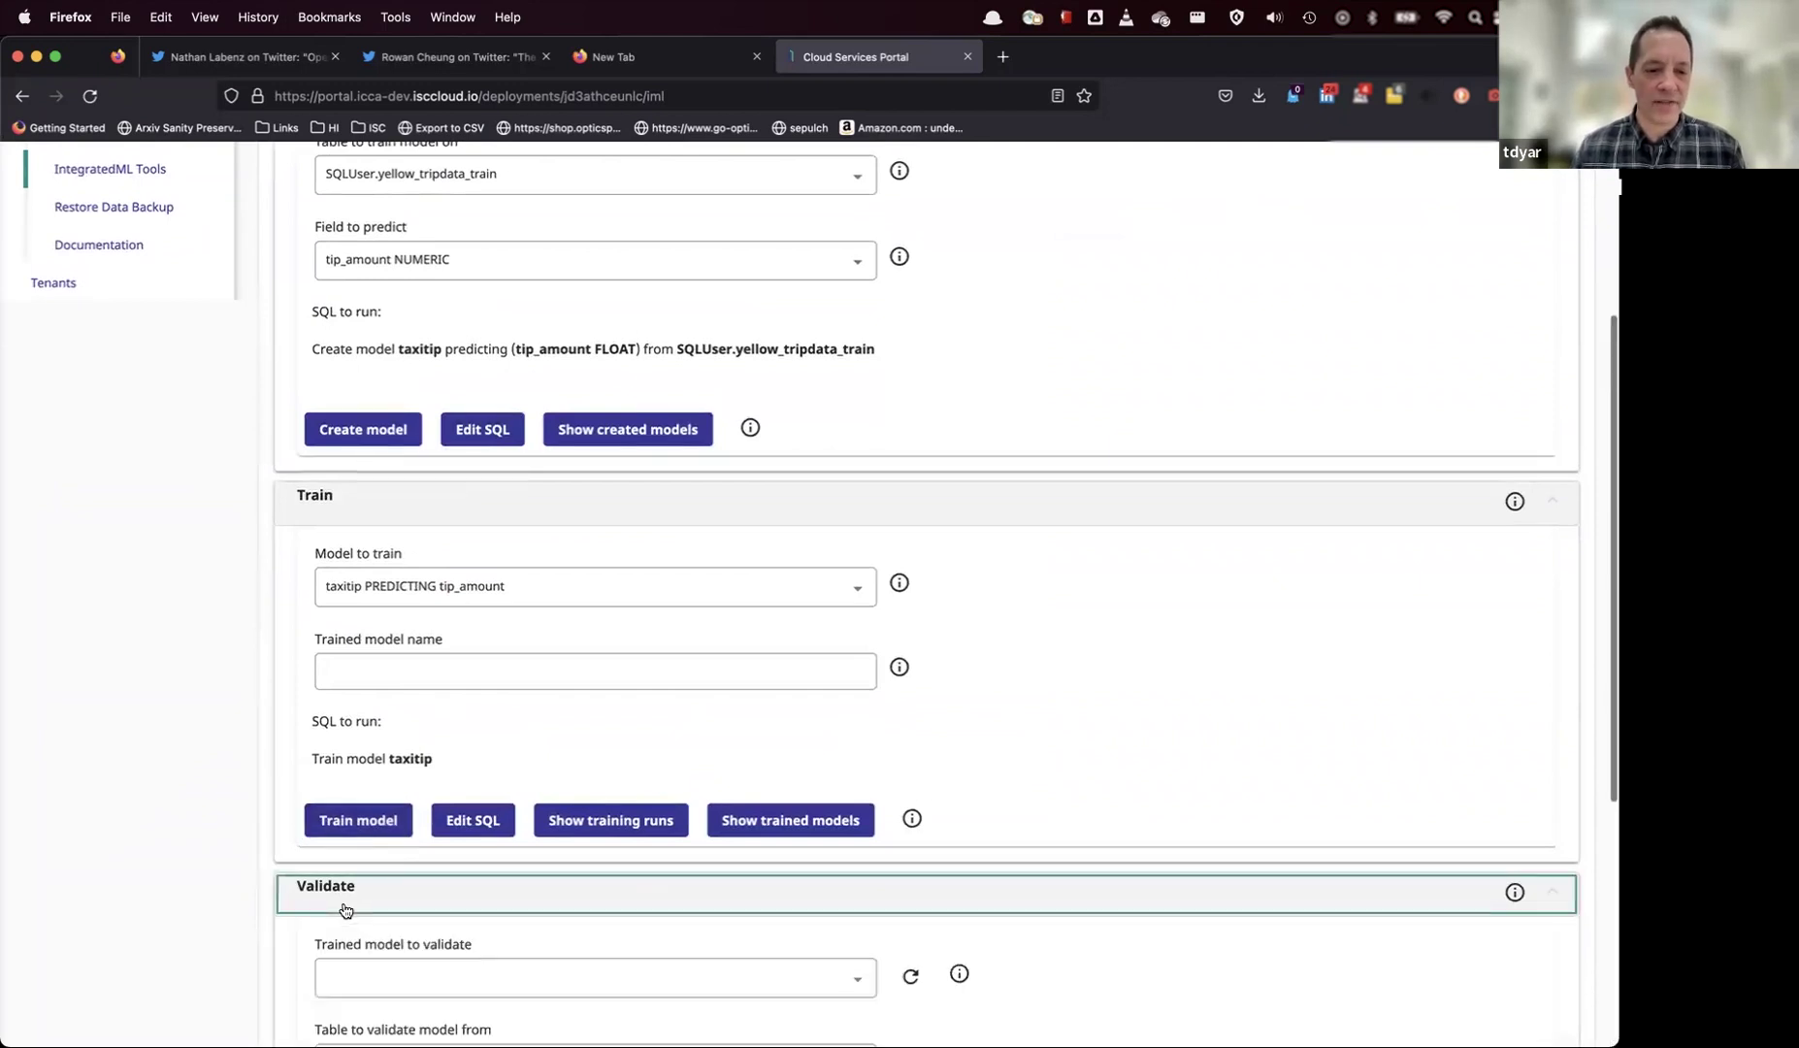
scroll(346, 907, down, 5)
click(505, 561)
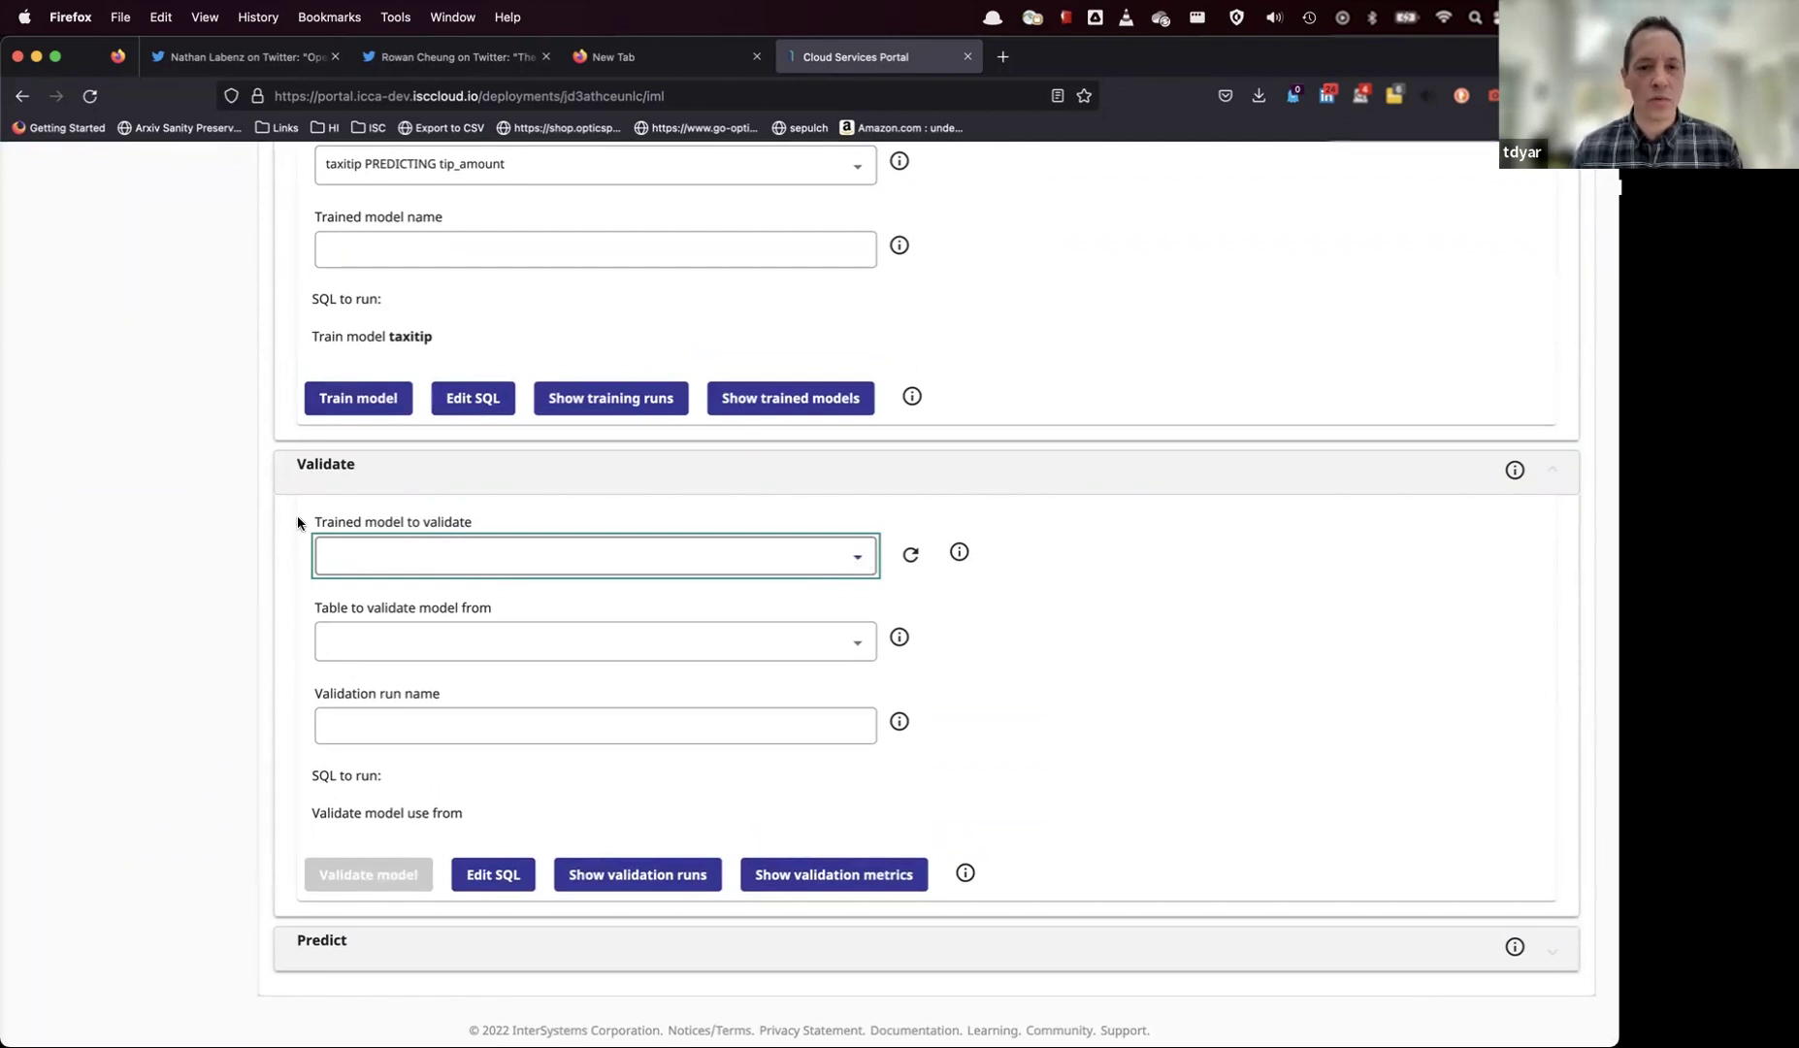
scroll(305, 514, up, 8)
scroll(321, 501, down, 5)
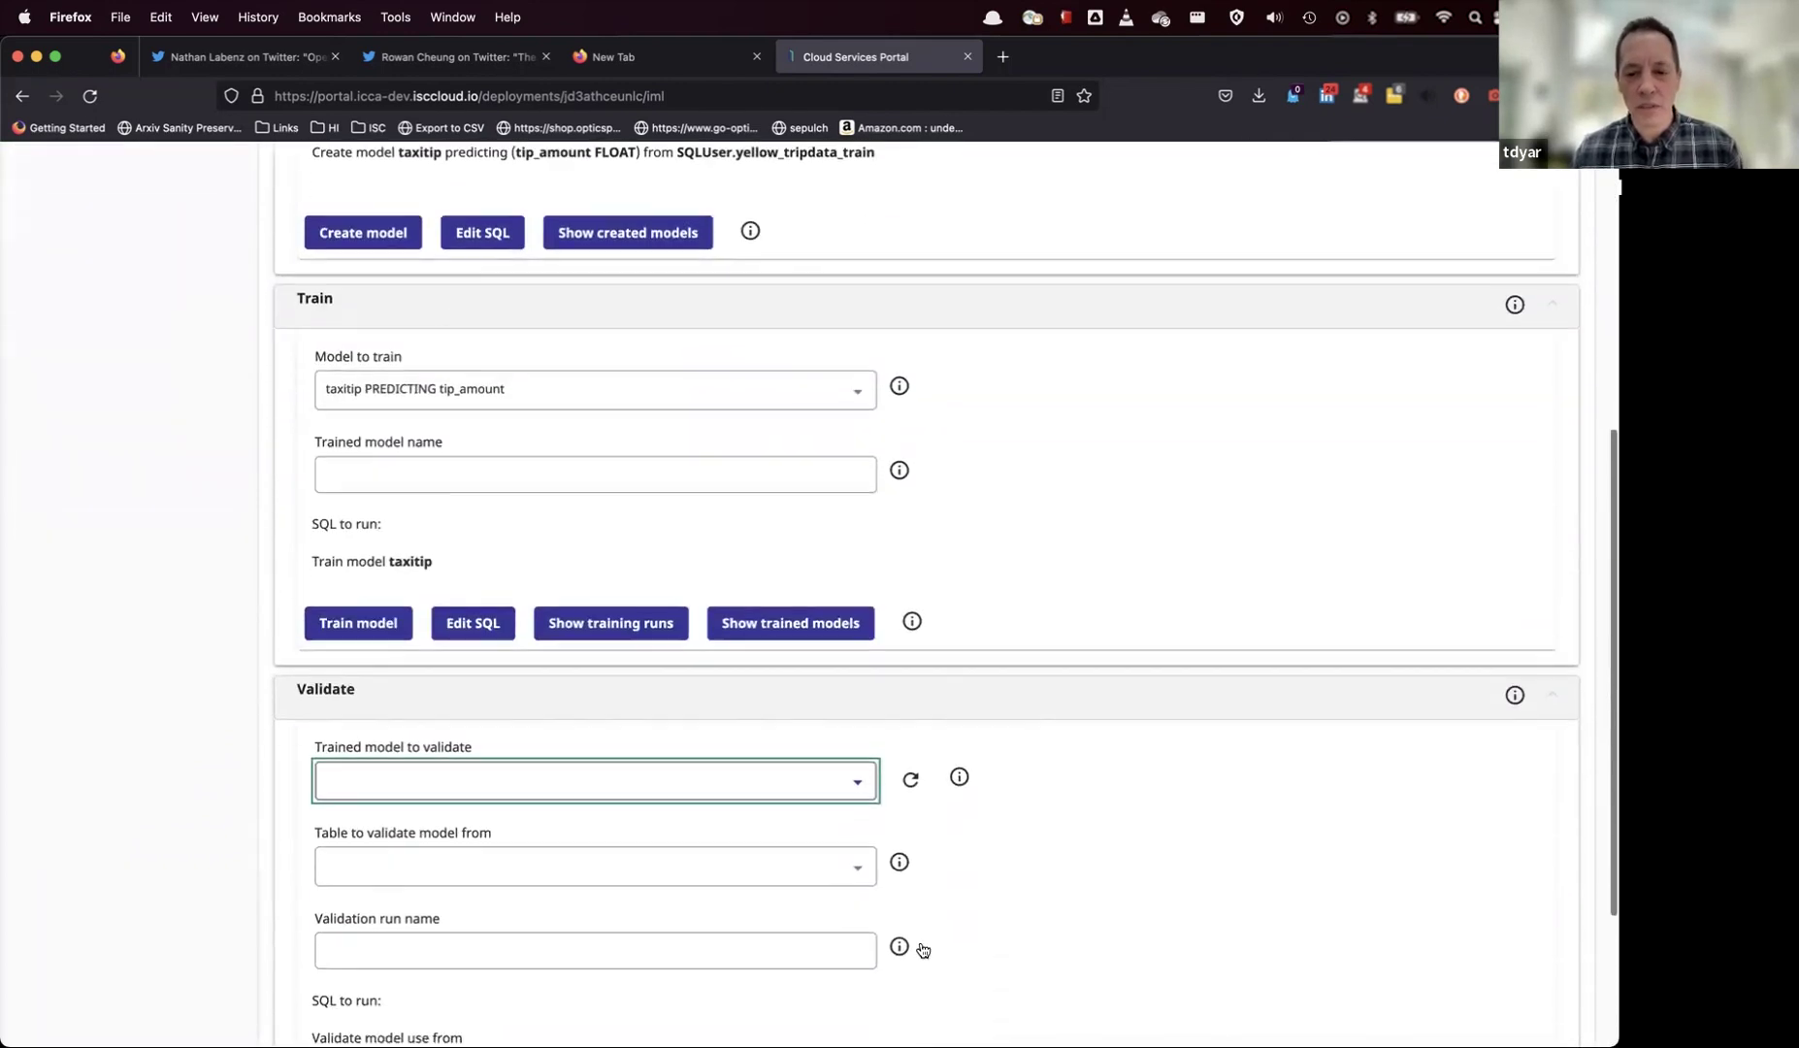
click(857, 777)
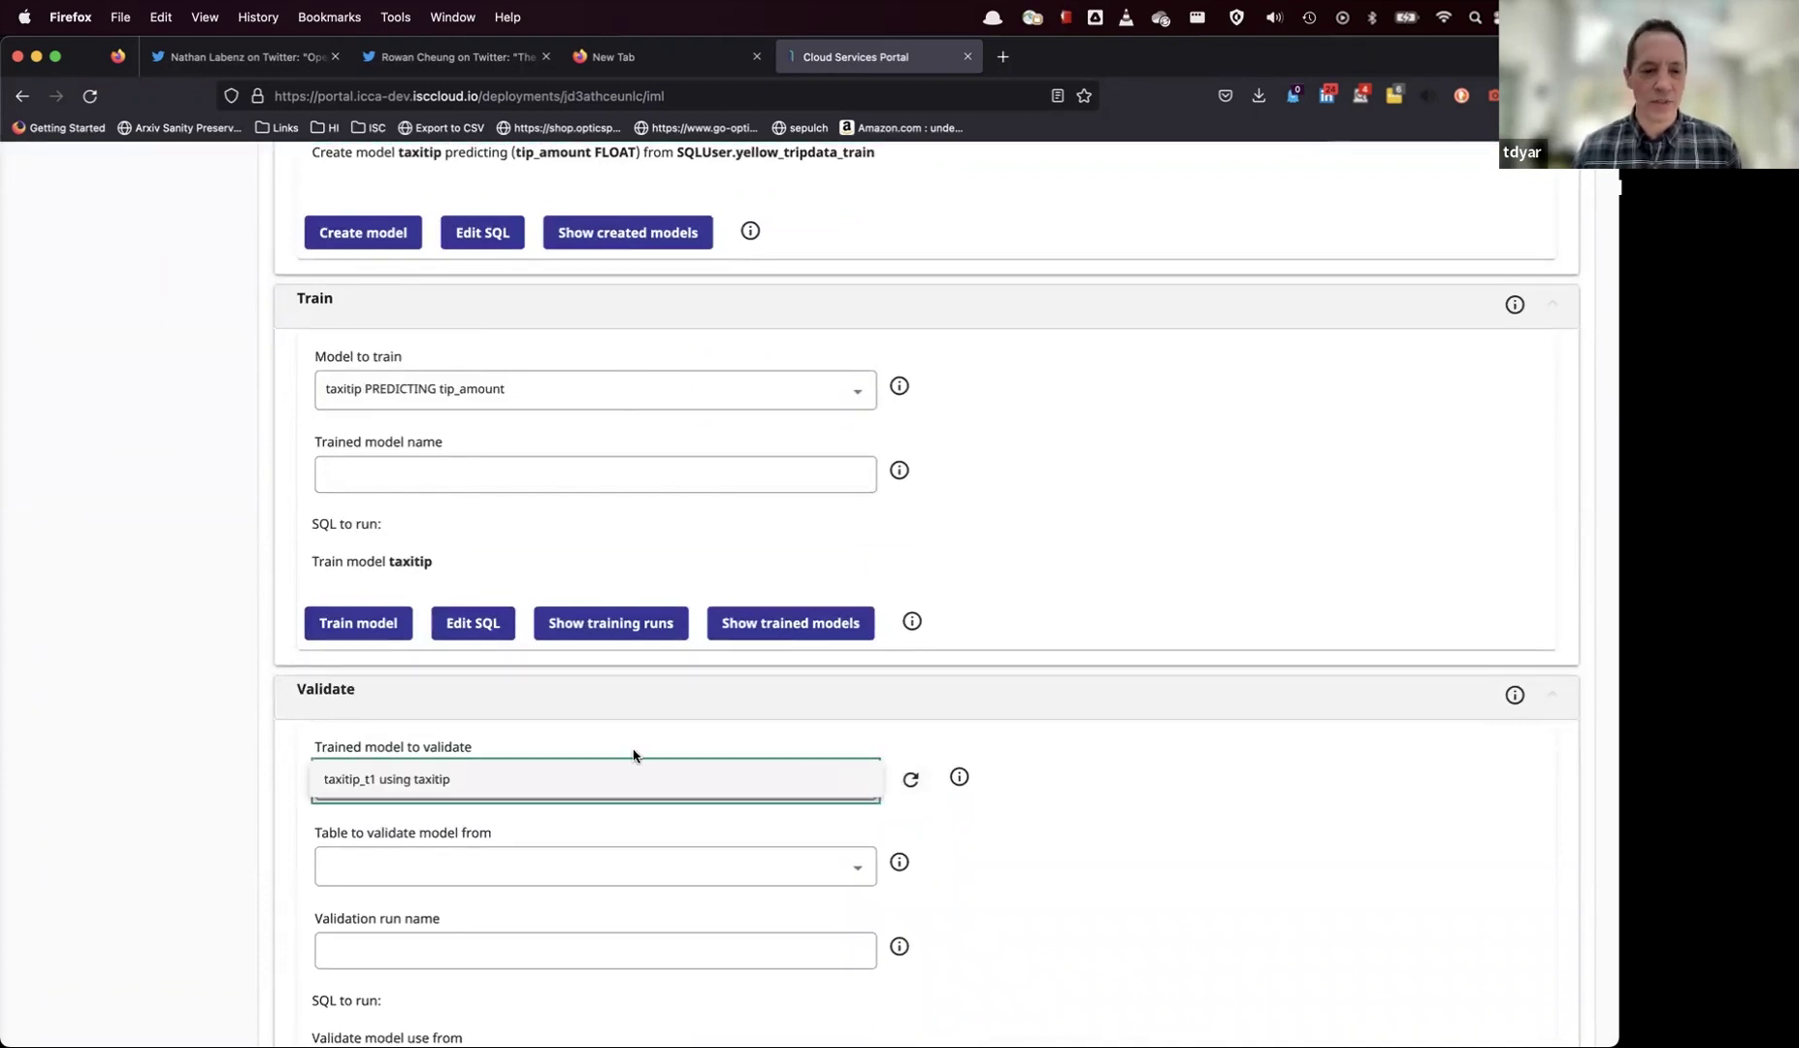
click(551, 781)
- Set SQLUser.yellow_tripdata_validate as the table to validate from and run the validation
scroll(272, 737, down, 5)
click(408, 642)
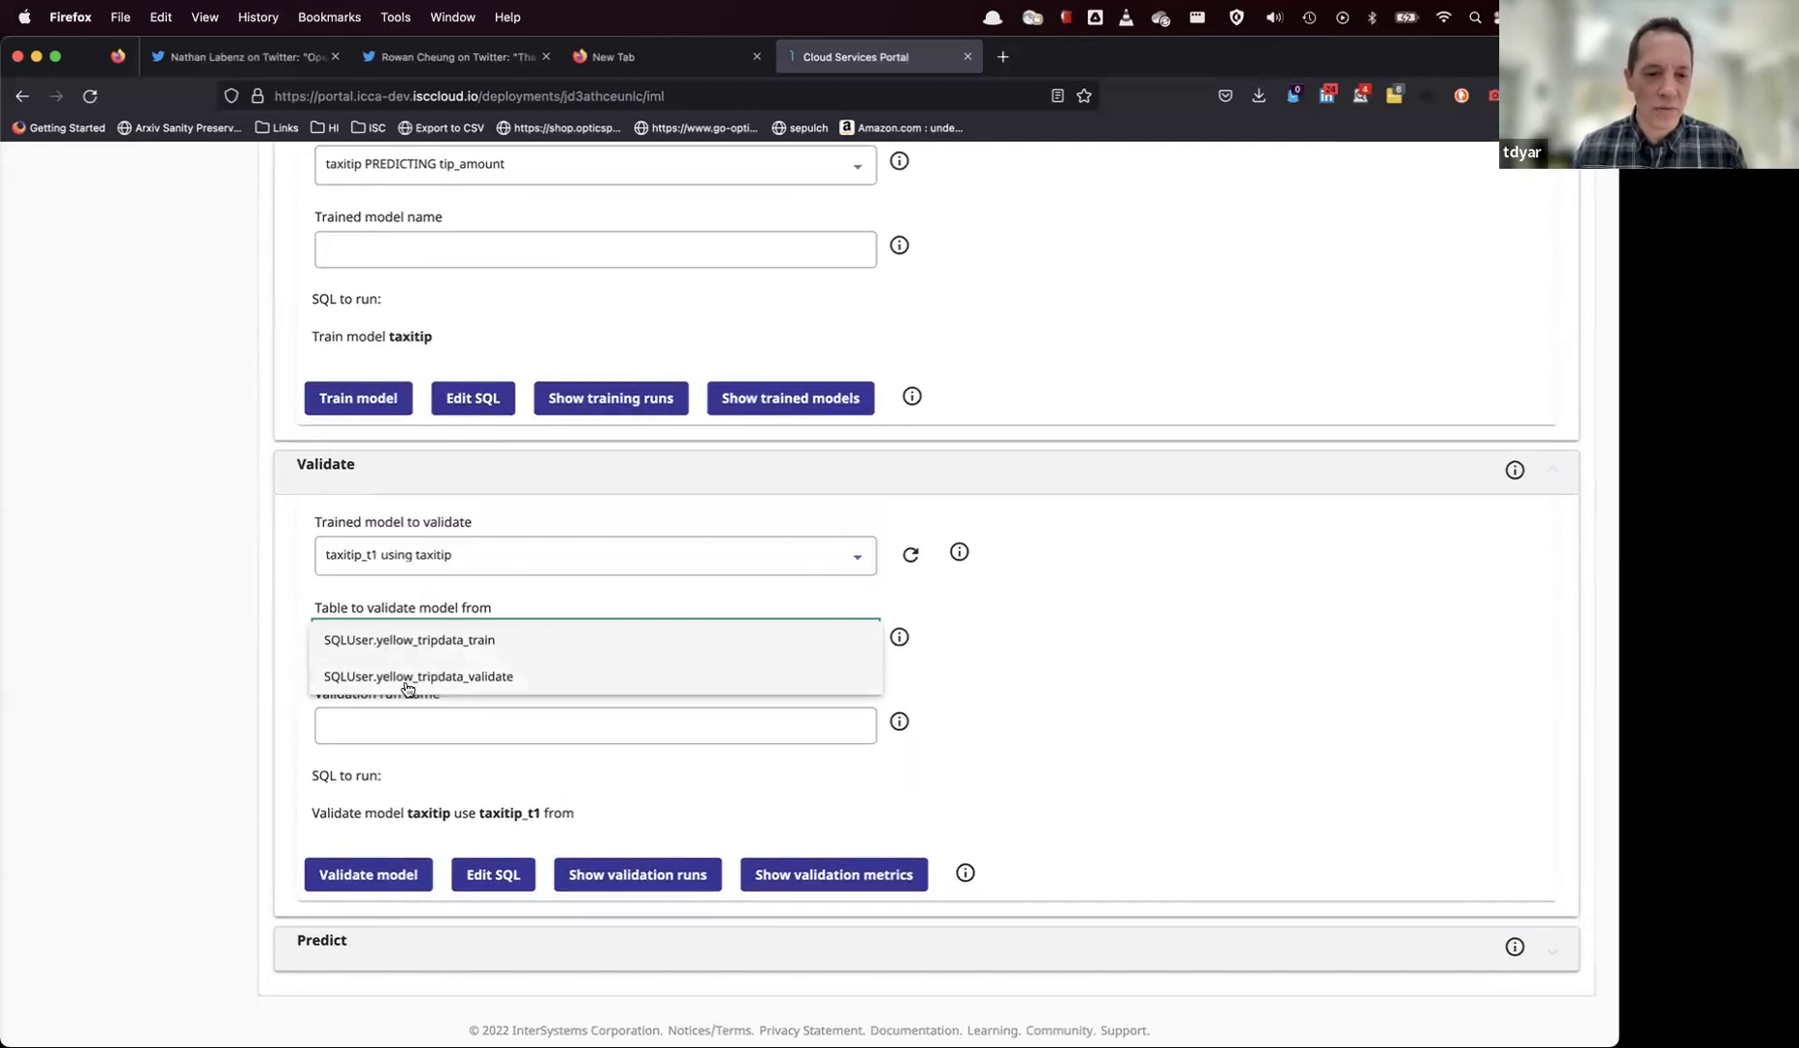
click(400, 678)
click(378, 891)
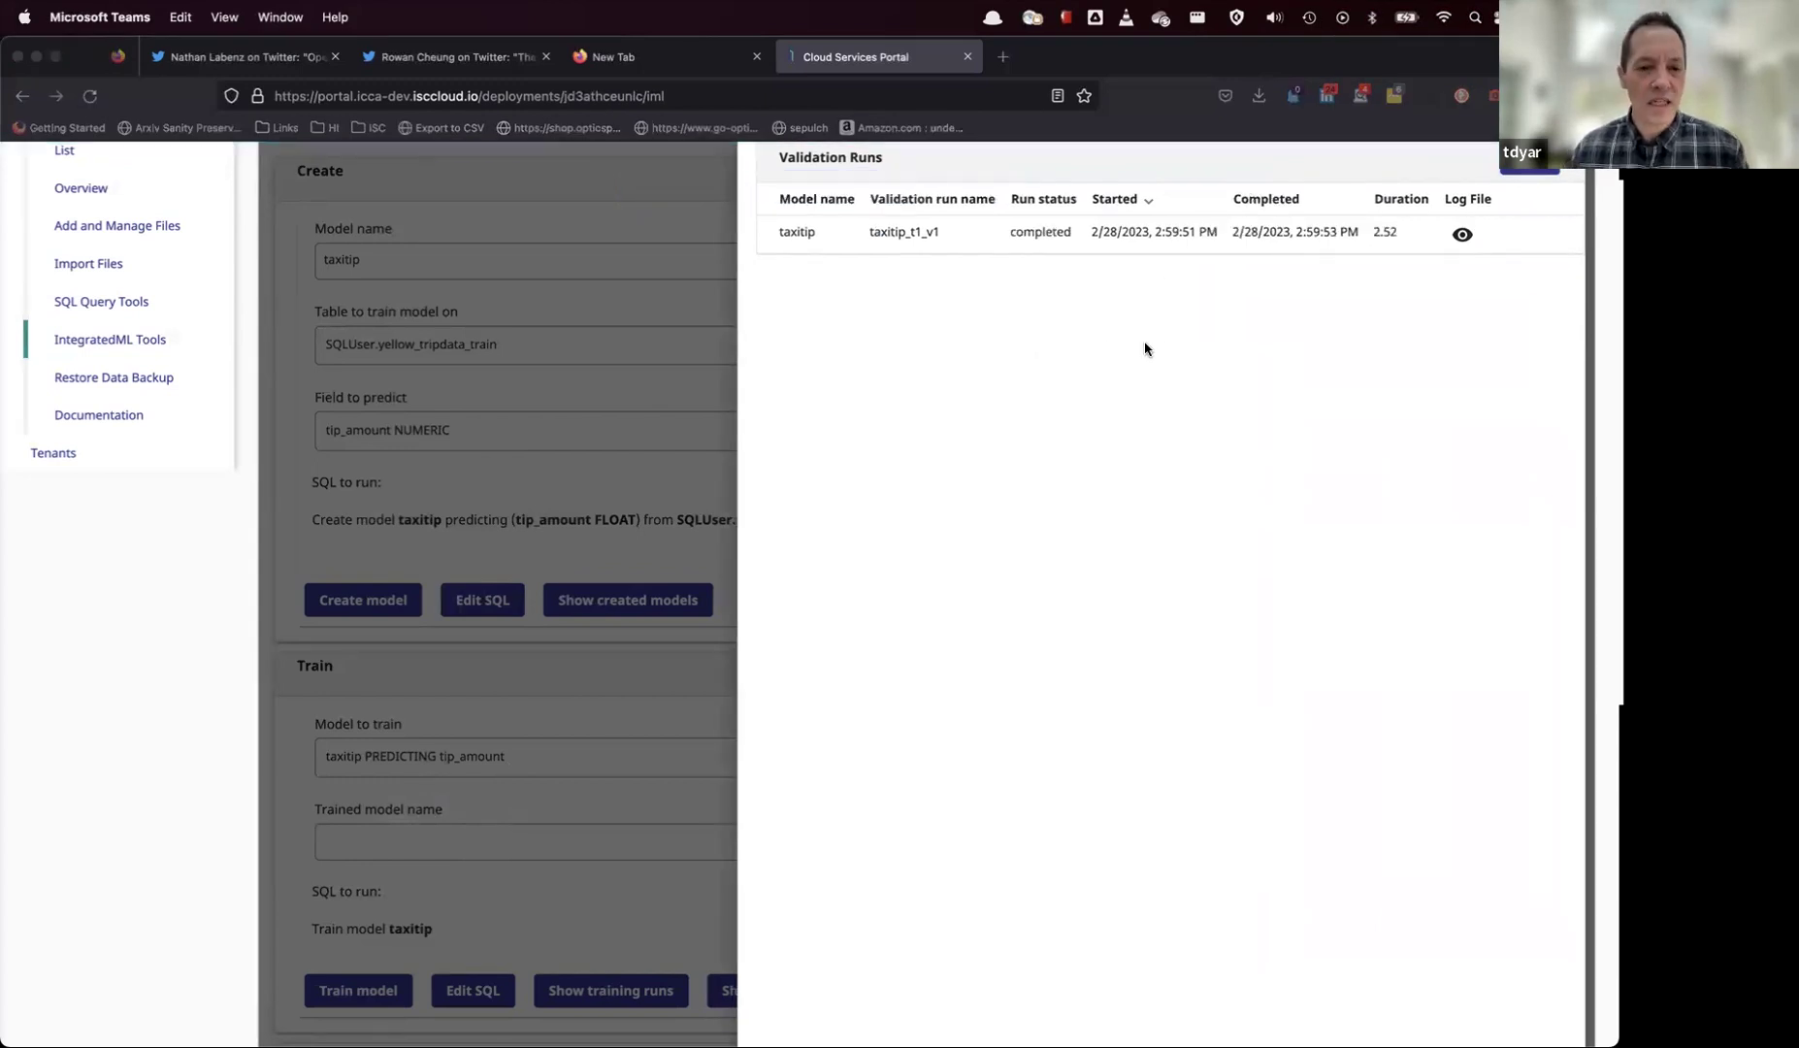
- Examine the log of the taxitip validation run and close it
click(1463, 234)
click(1463, 233)
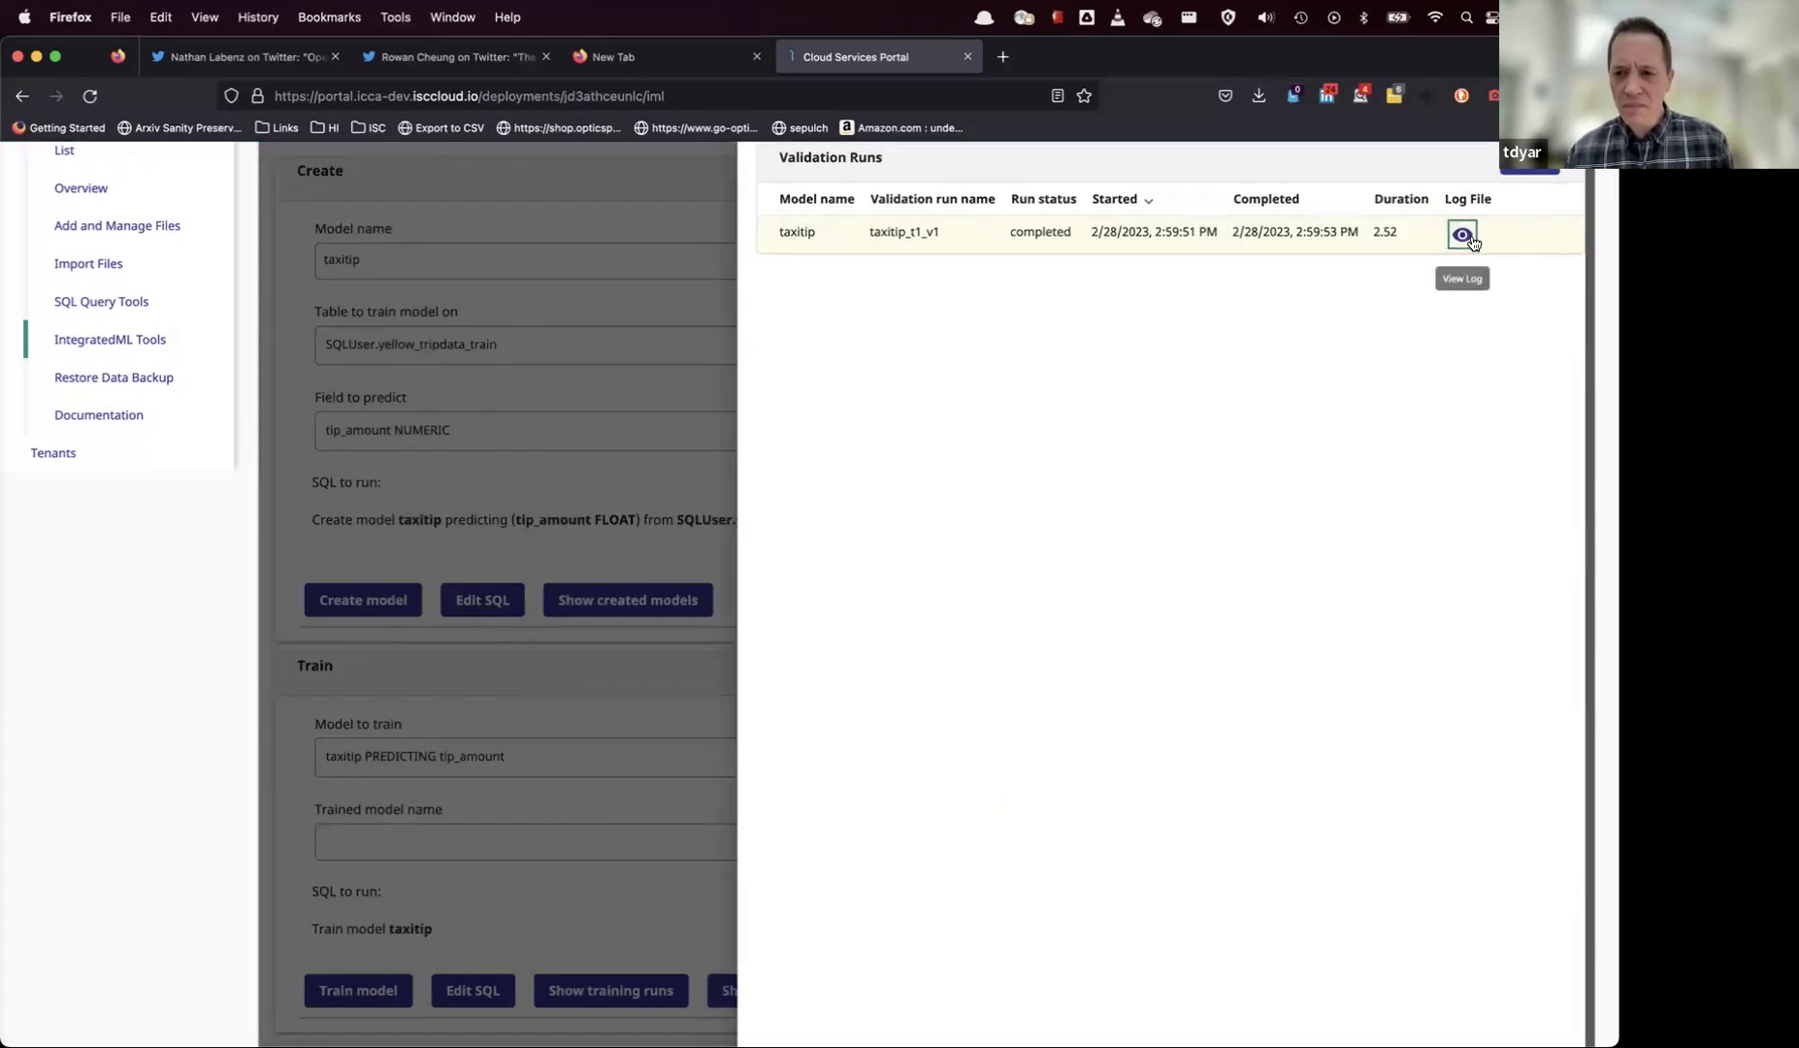
click(1471, 241)
click(1471, 241)
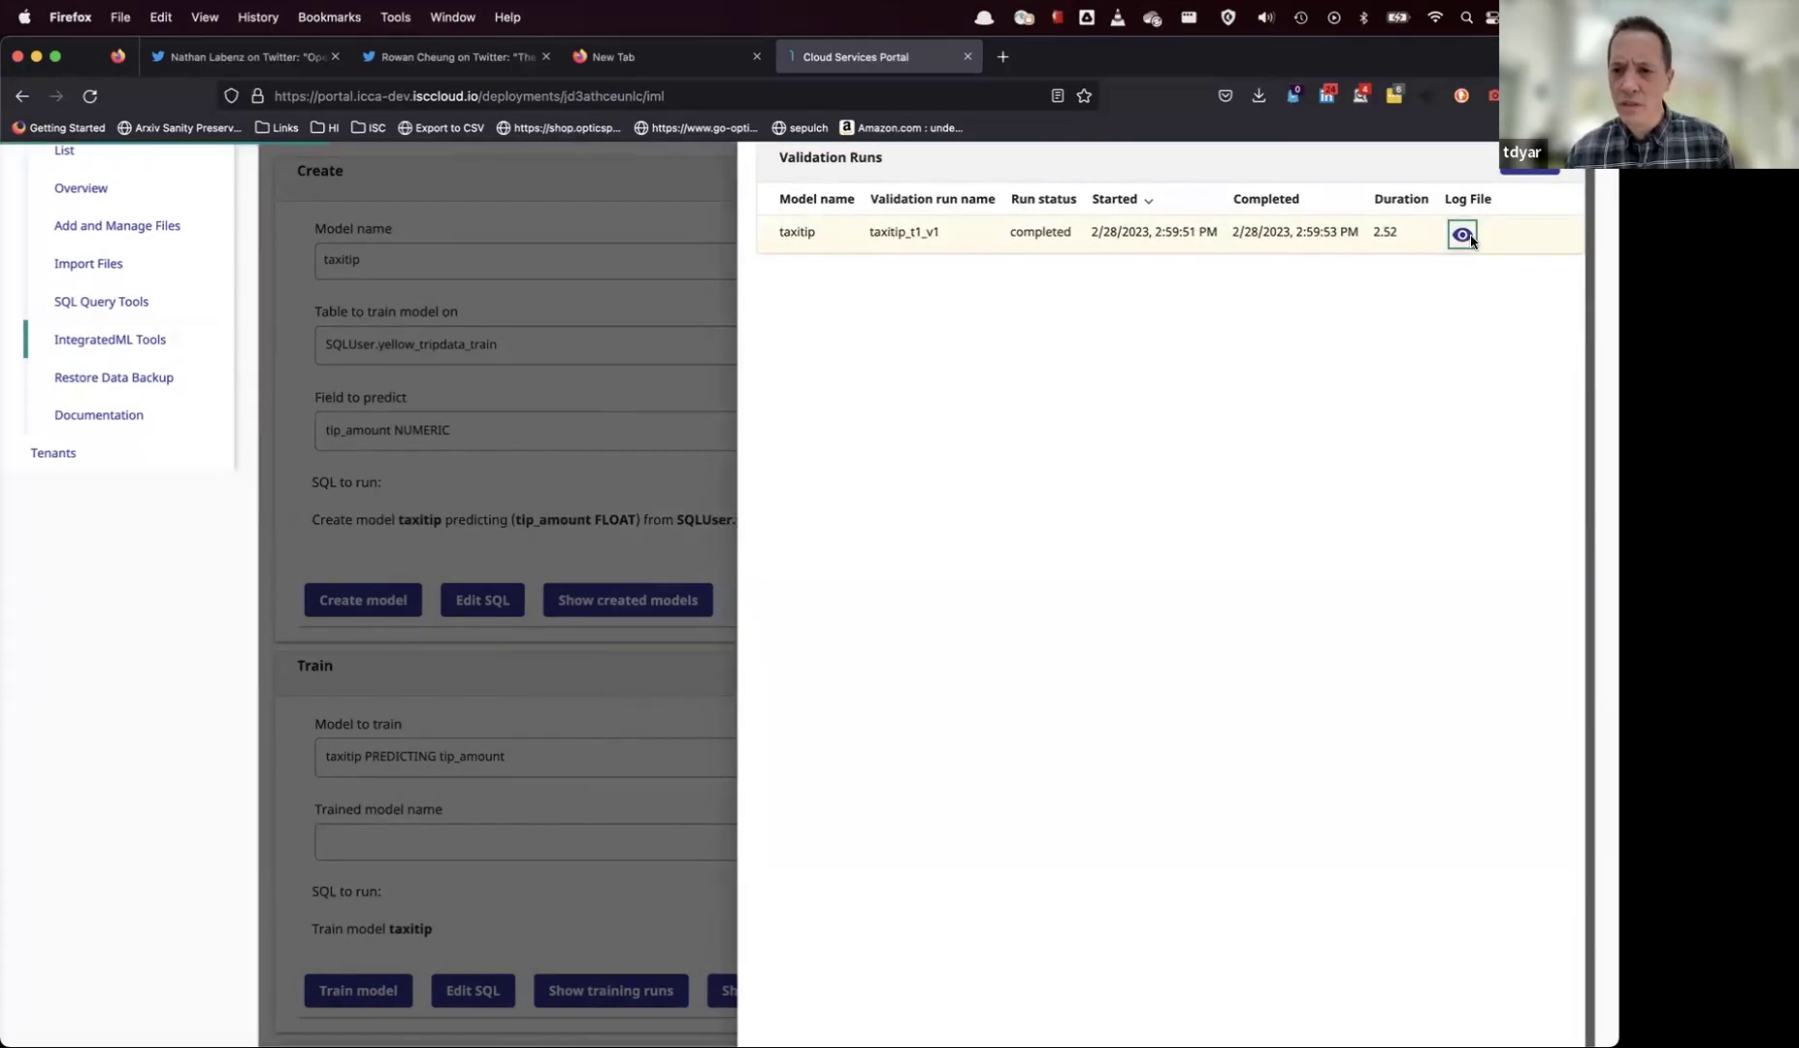
click(1471, 241)
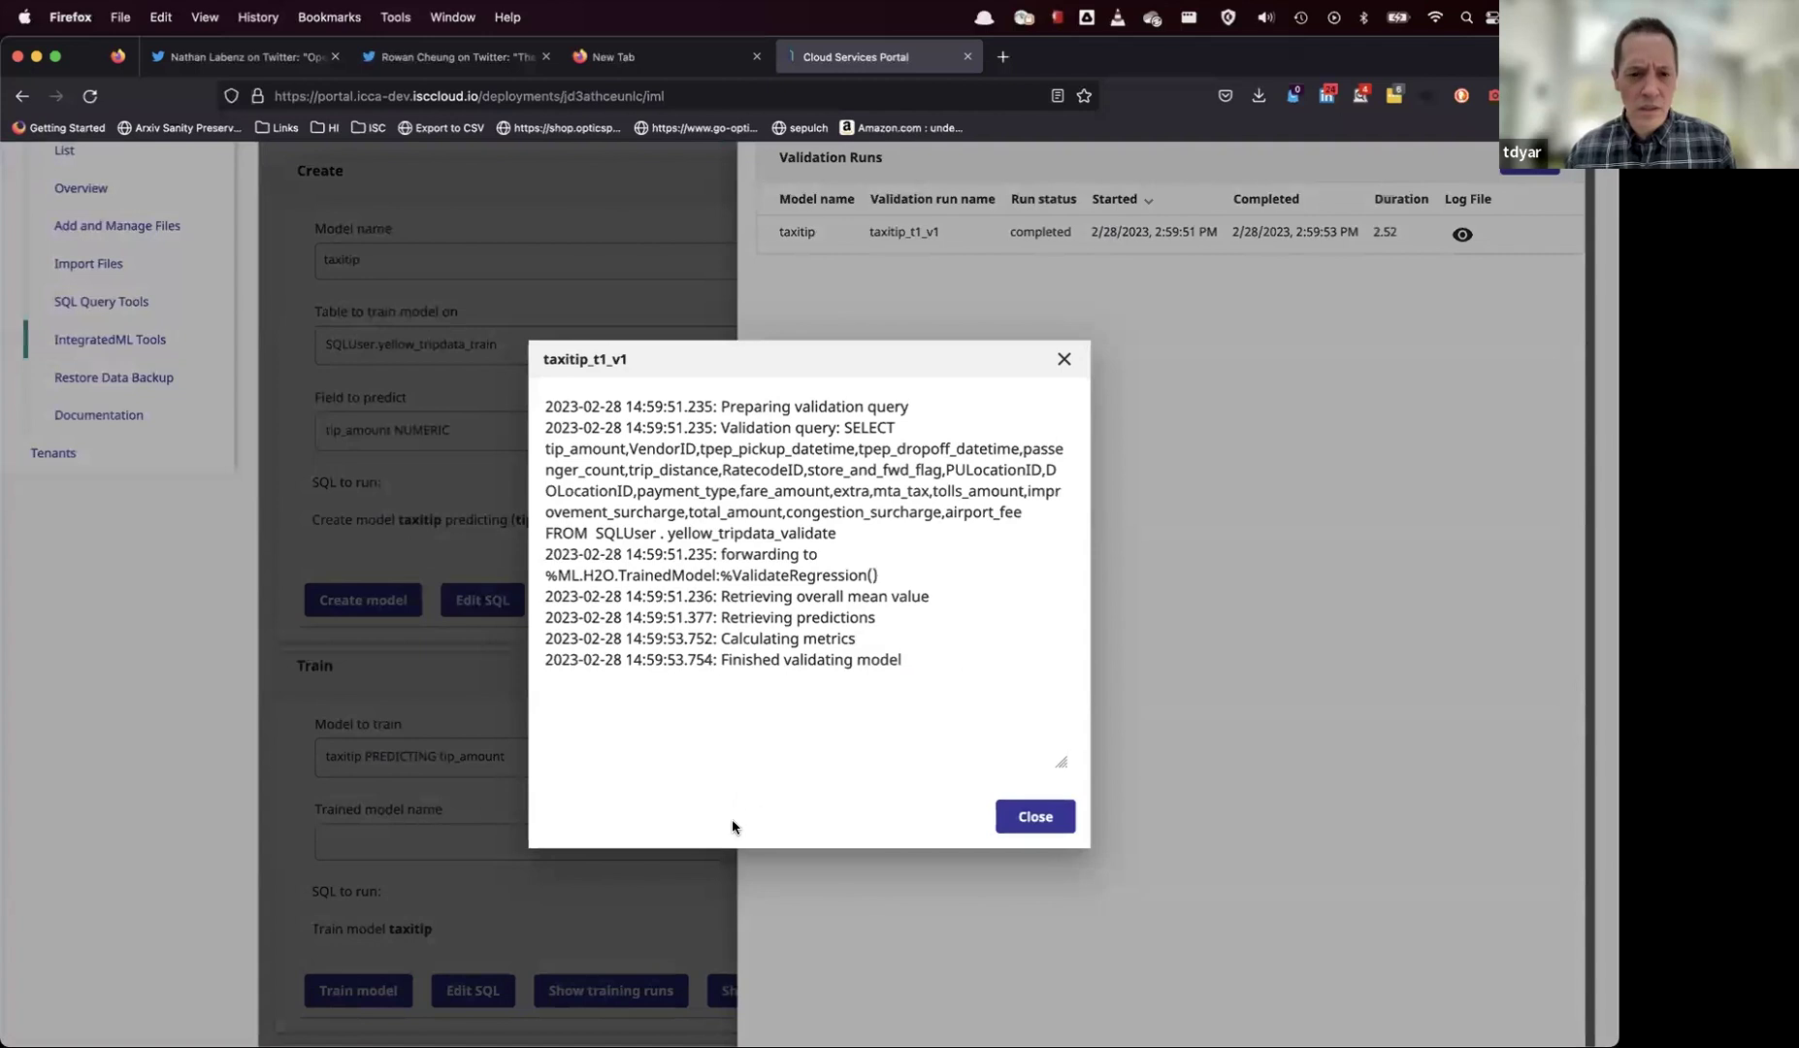
click(1062, 360)
- Begin a prediction, refreshing the trained models and choosing taxitip_t1 using taxitip as the predictor
scroll(1540, 182, down, 5)
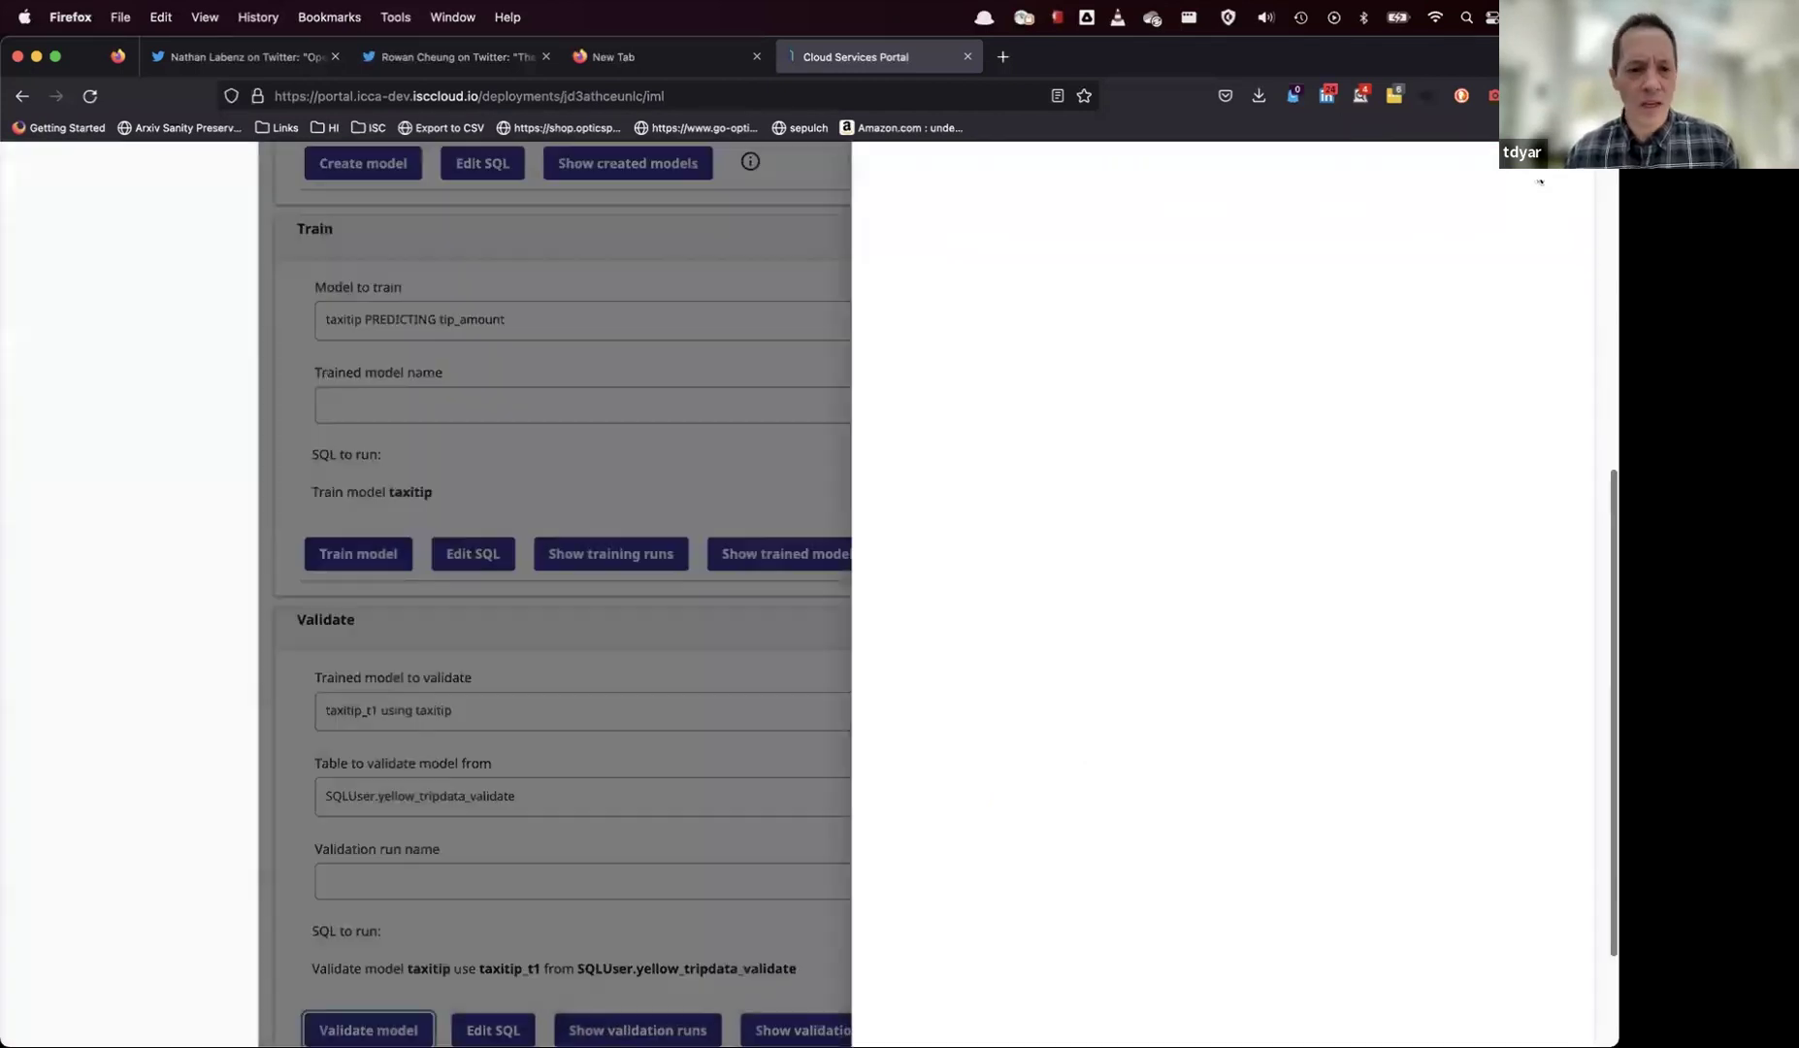
scroll(854, 805, down, 3)
click(632, 980)
scroll(638, 960, down, 5)
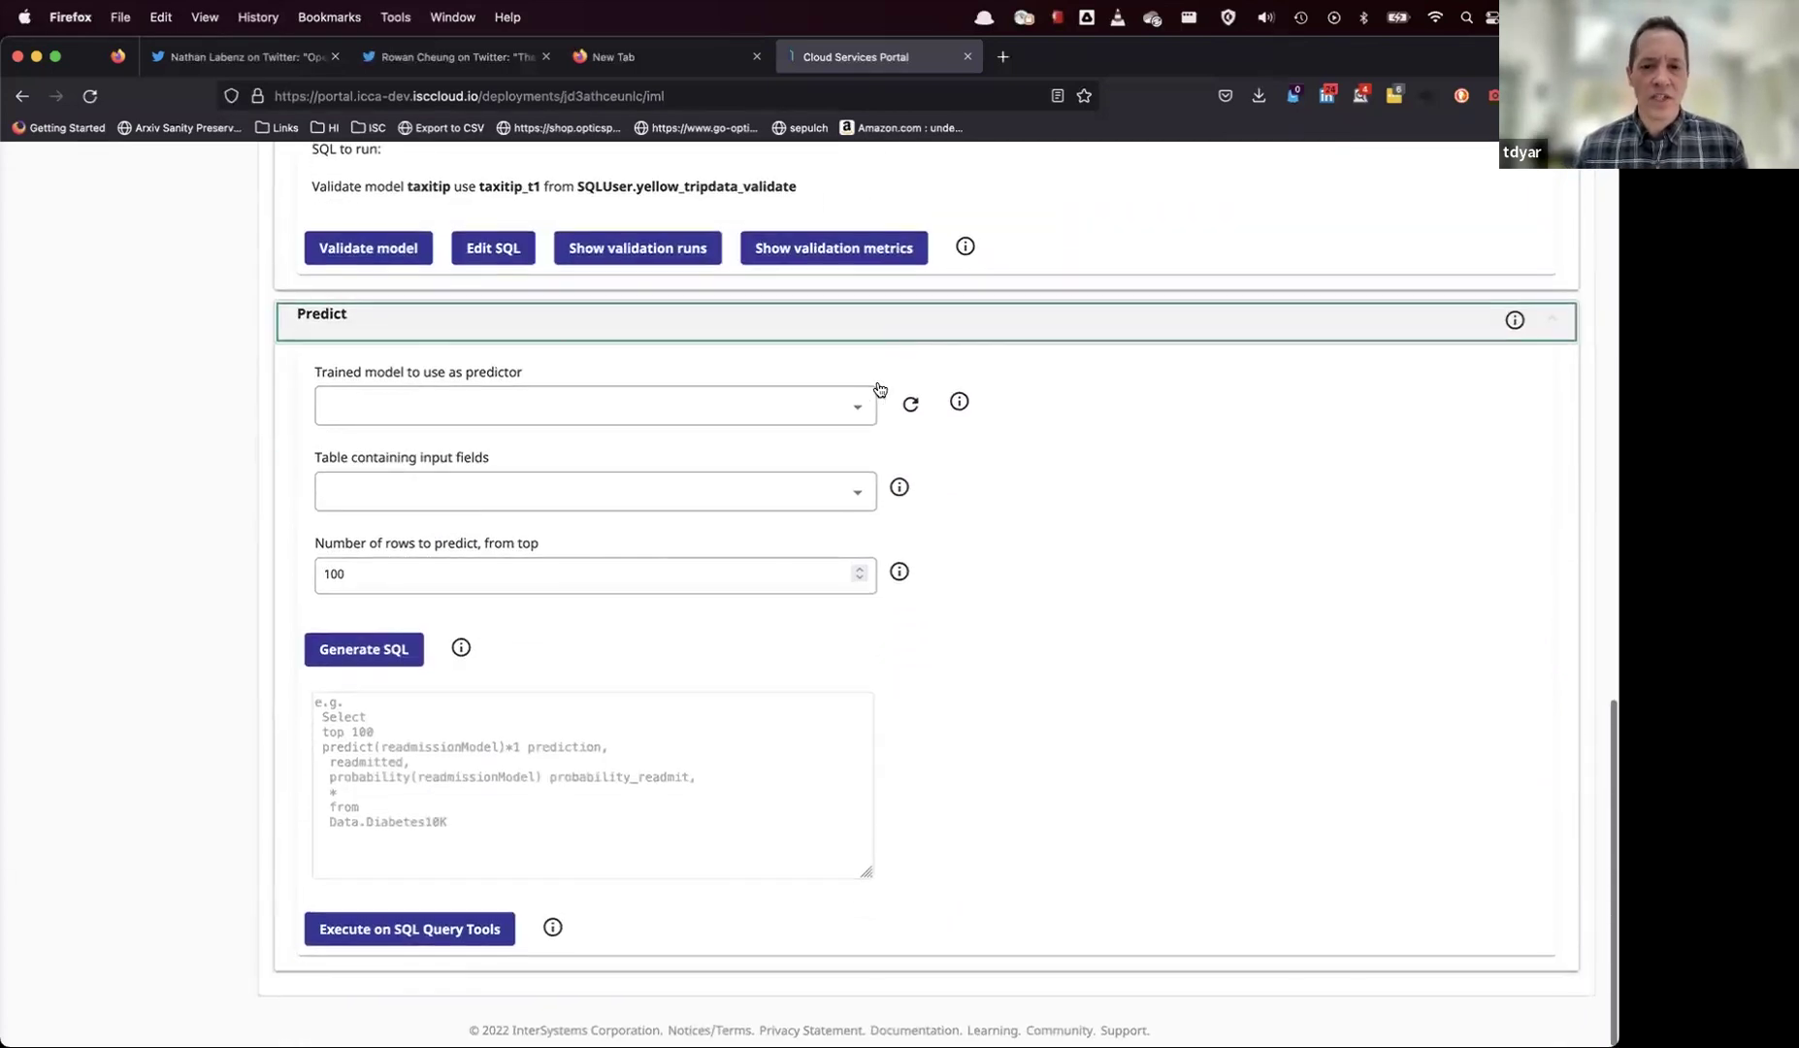
click(910, 404)
click(869, 408)
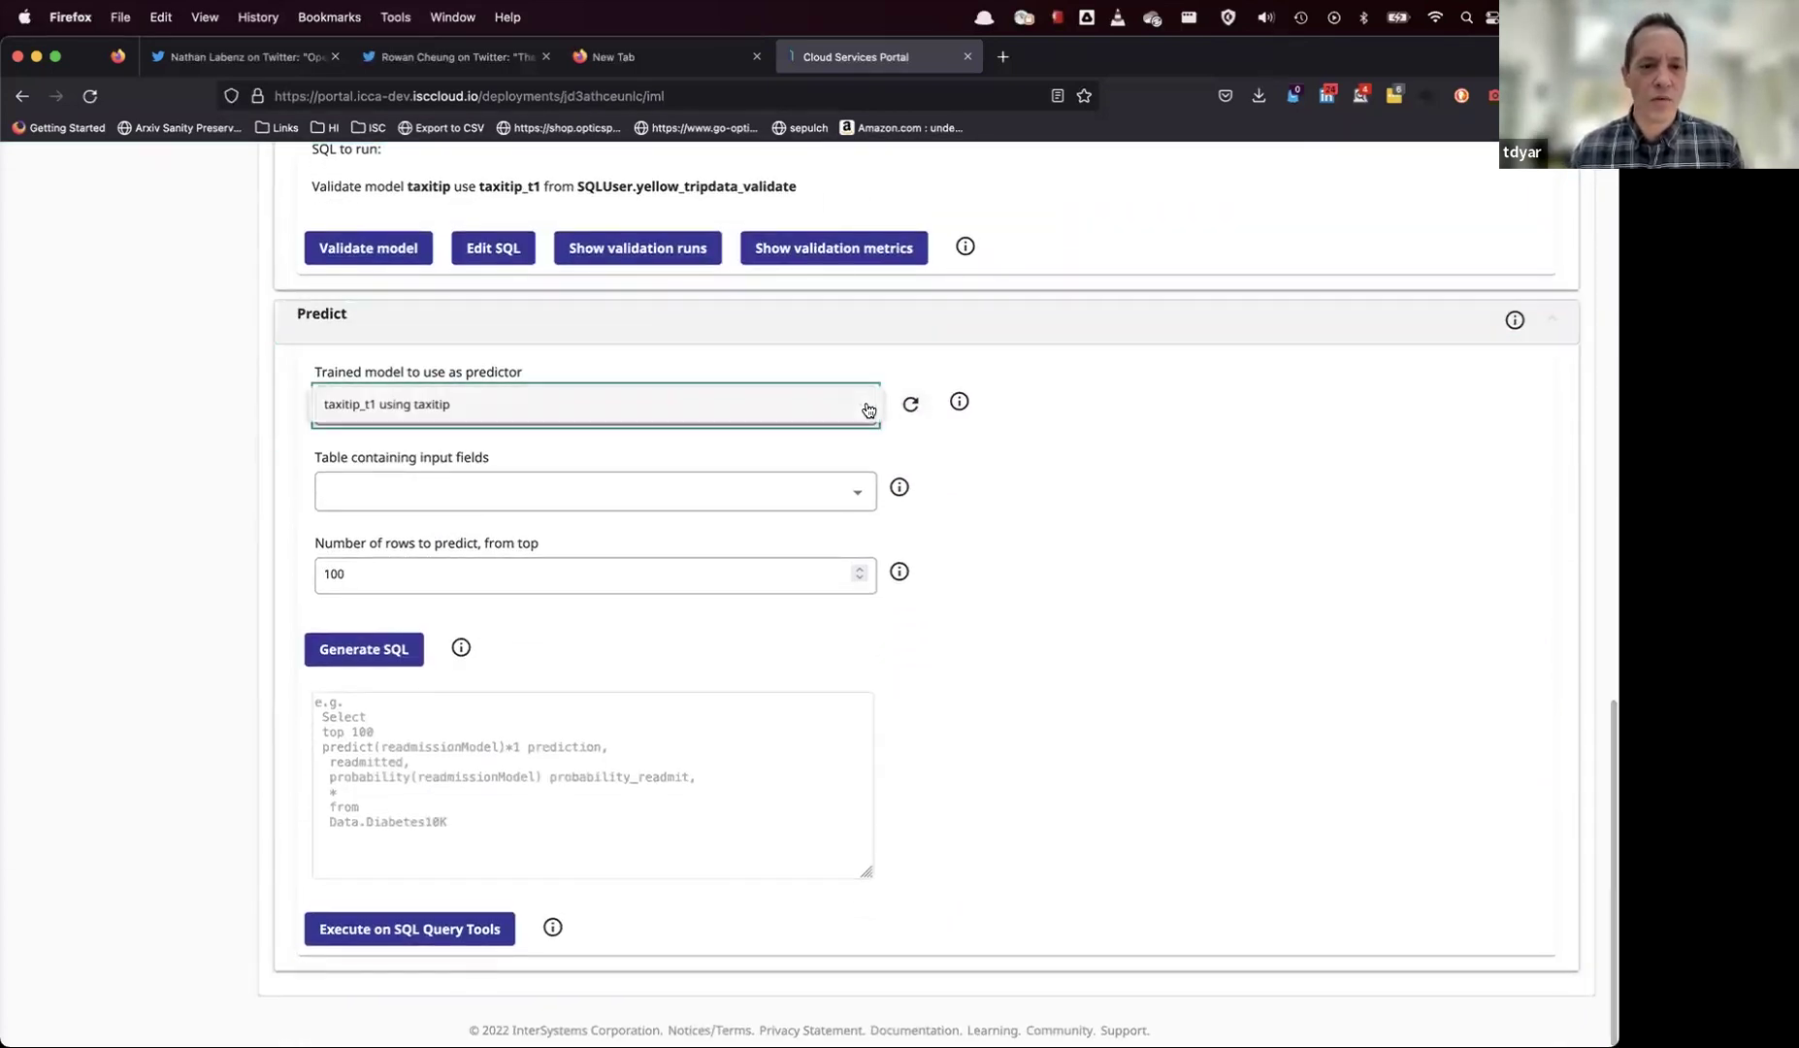
click(827, 408)
- Generate the prediction SQL with SQLUser.yellow_tripdata_train as the input table and execute it in the SQL query tools
click(664, 485)
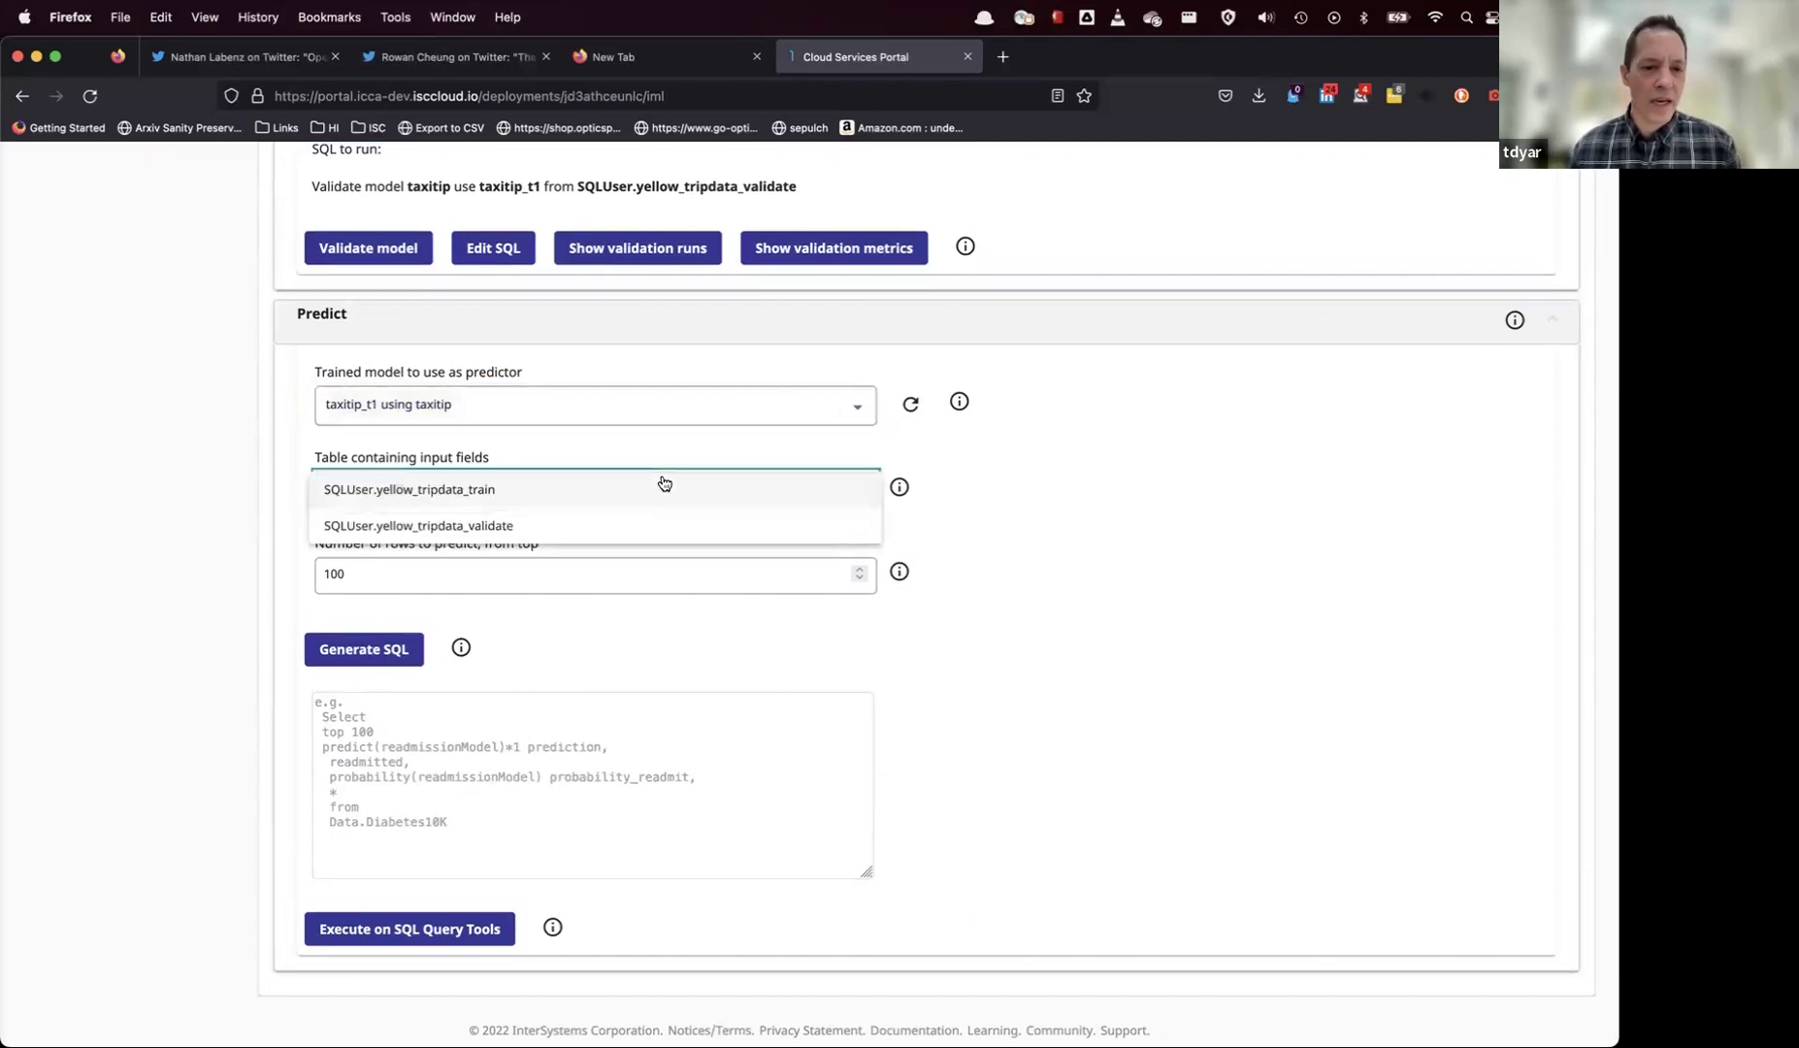
click(542, 488)
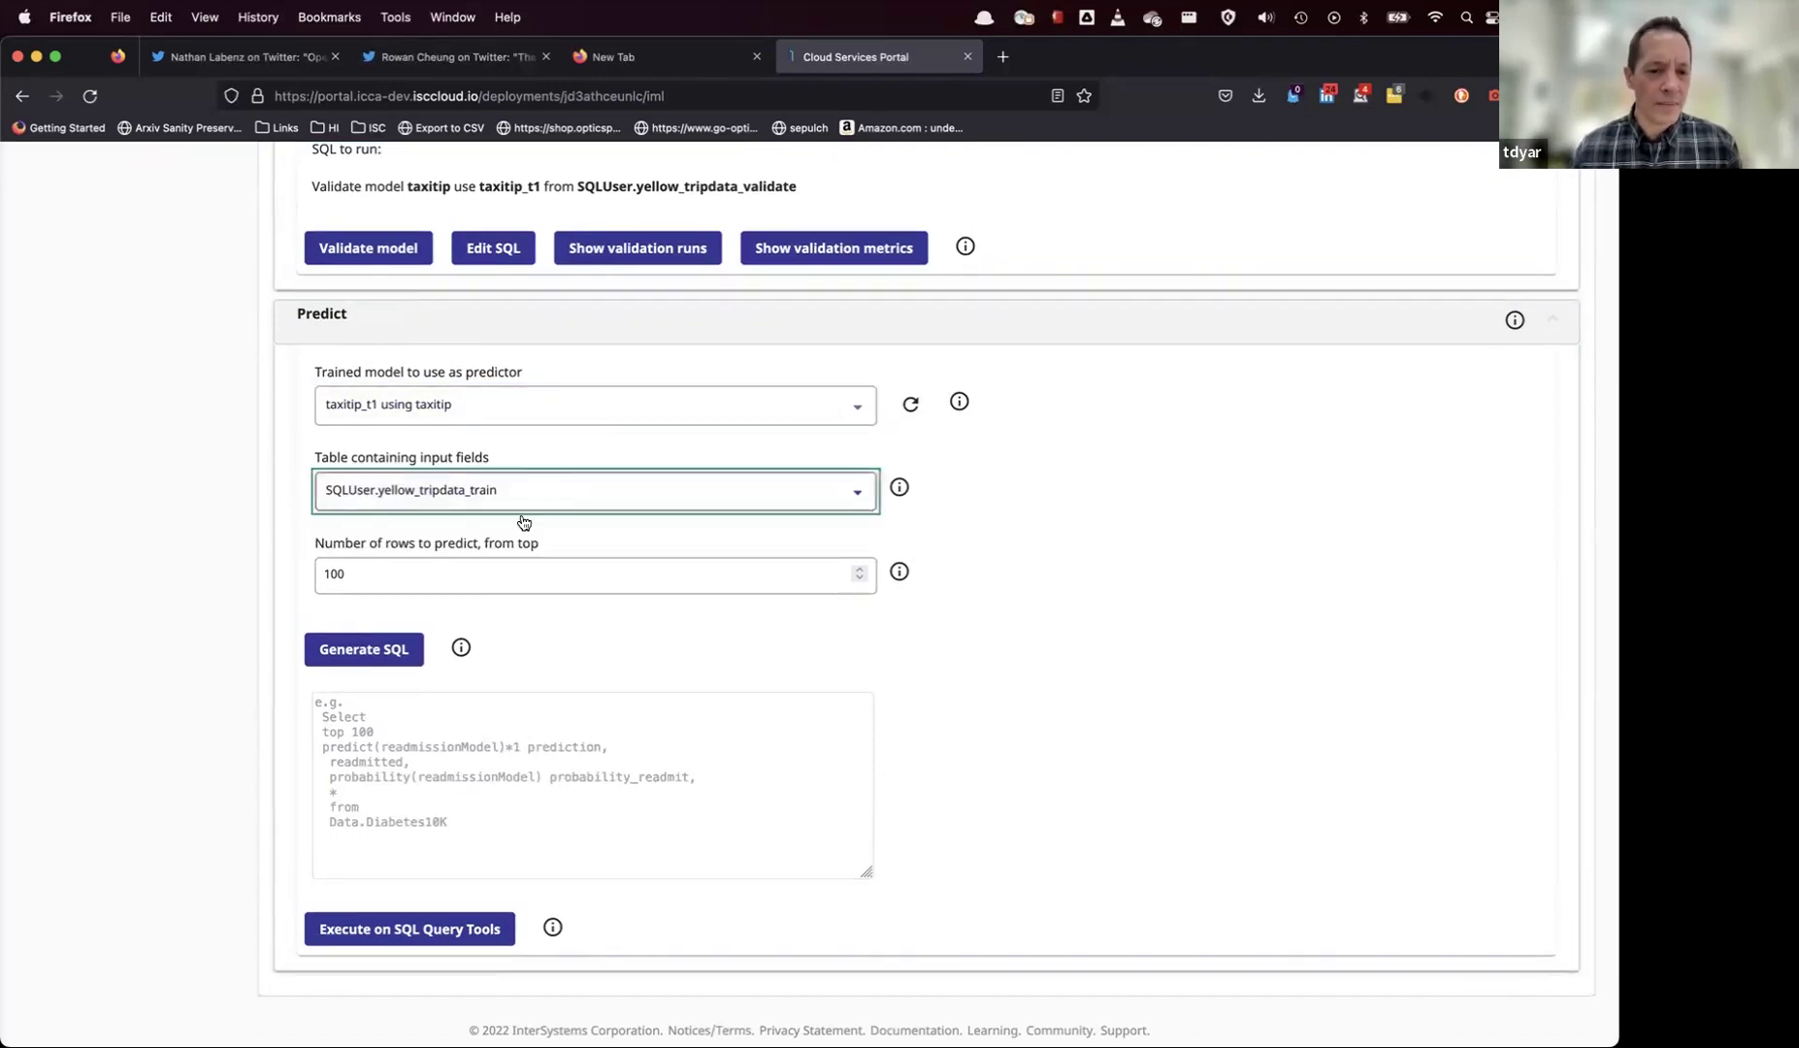
click(356, 648)
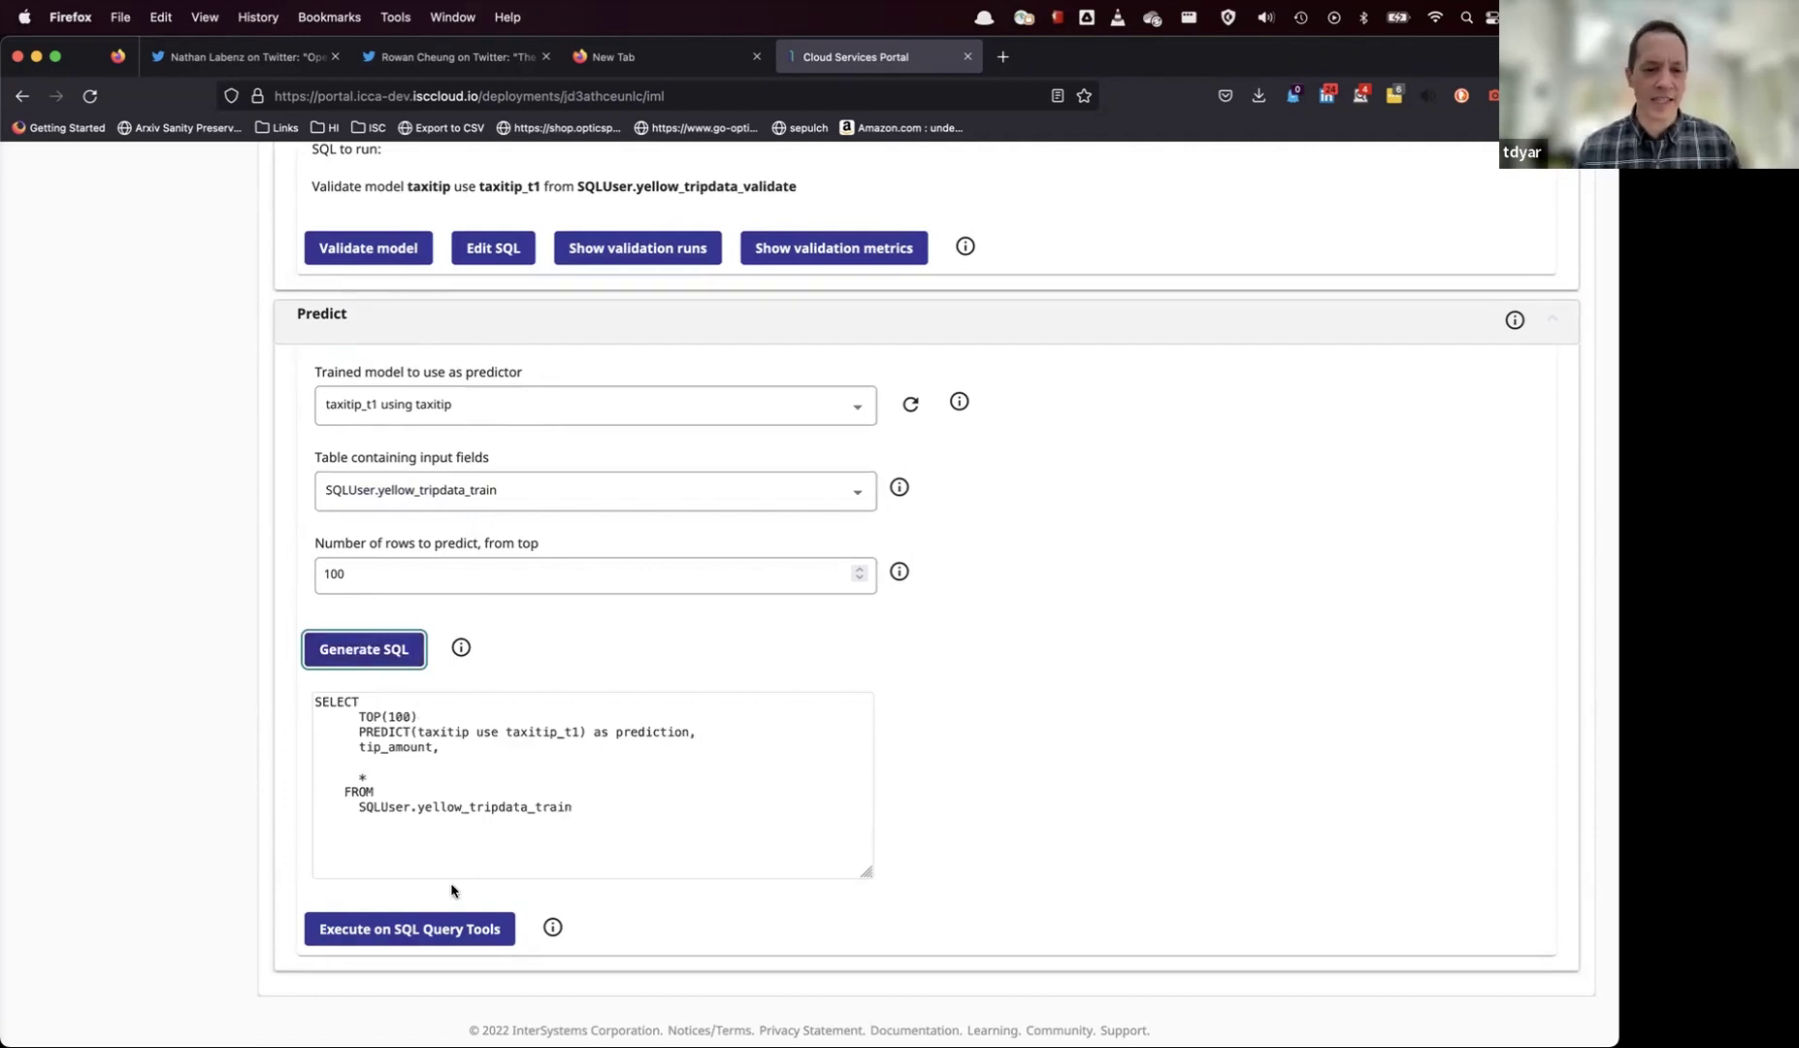
click(406, 929)
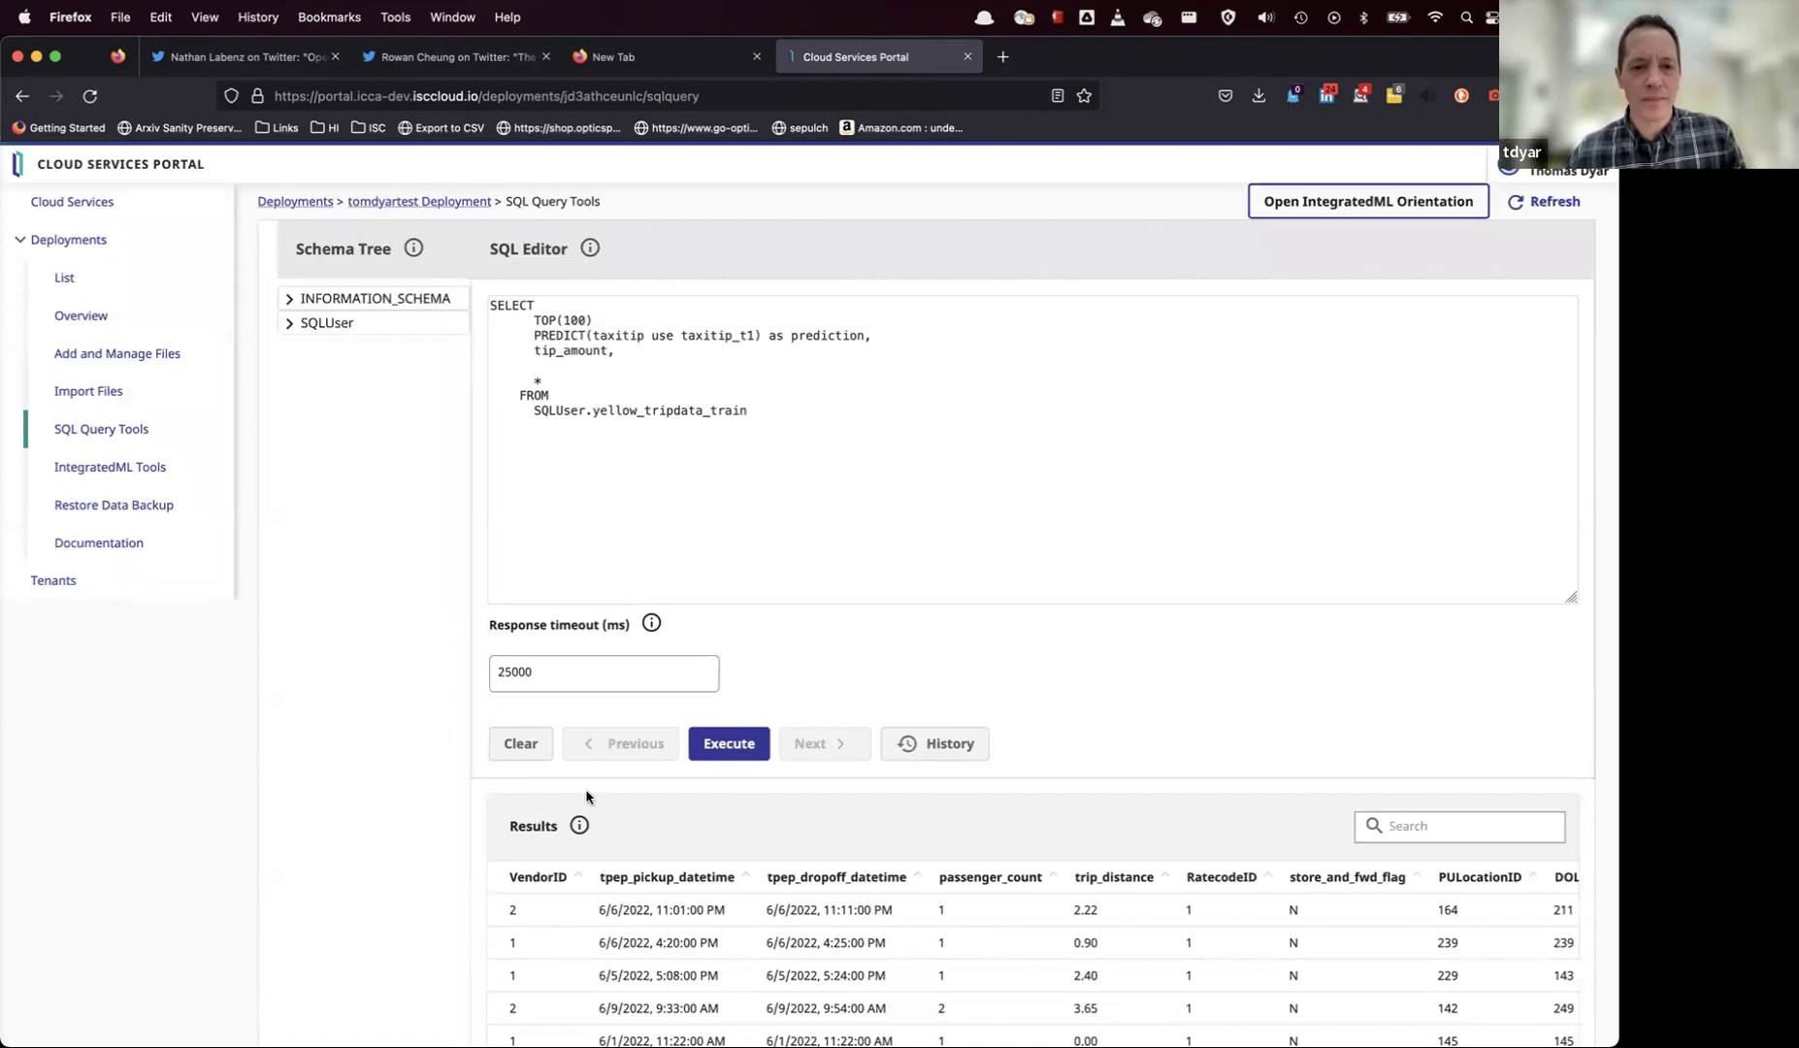
- Examine the columns in the query results and compare them with the fields requested in the prediction SQL
scroll(629, 664, down, 4)
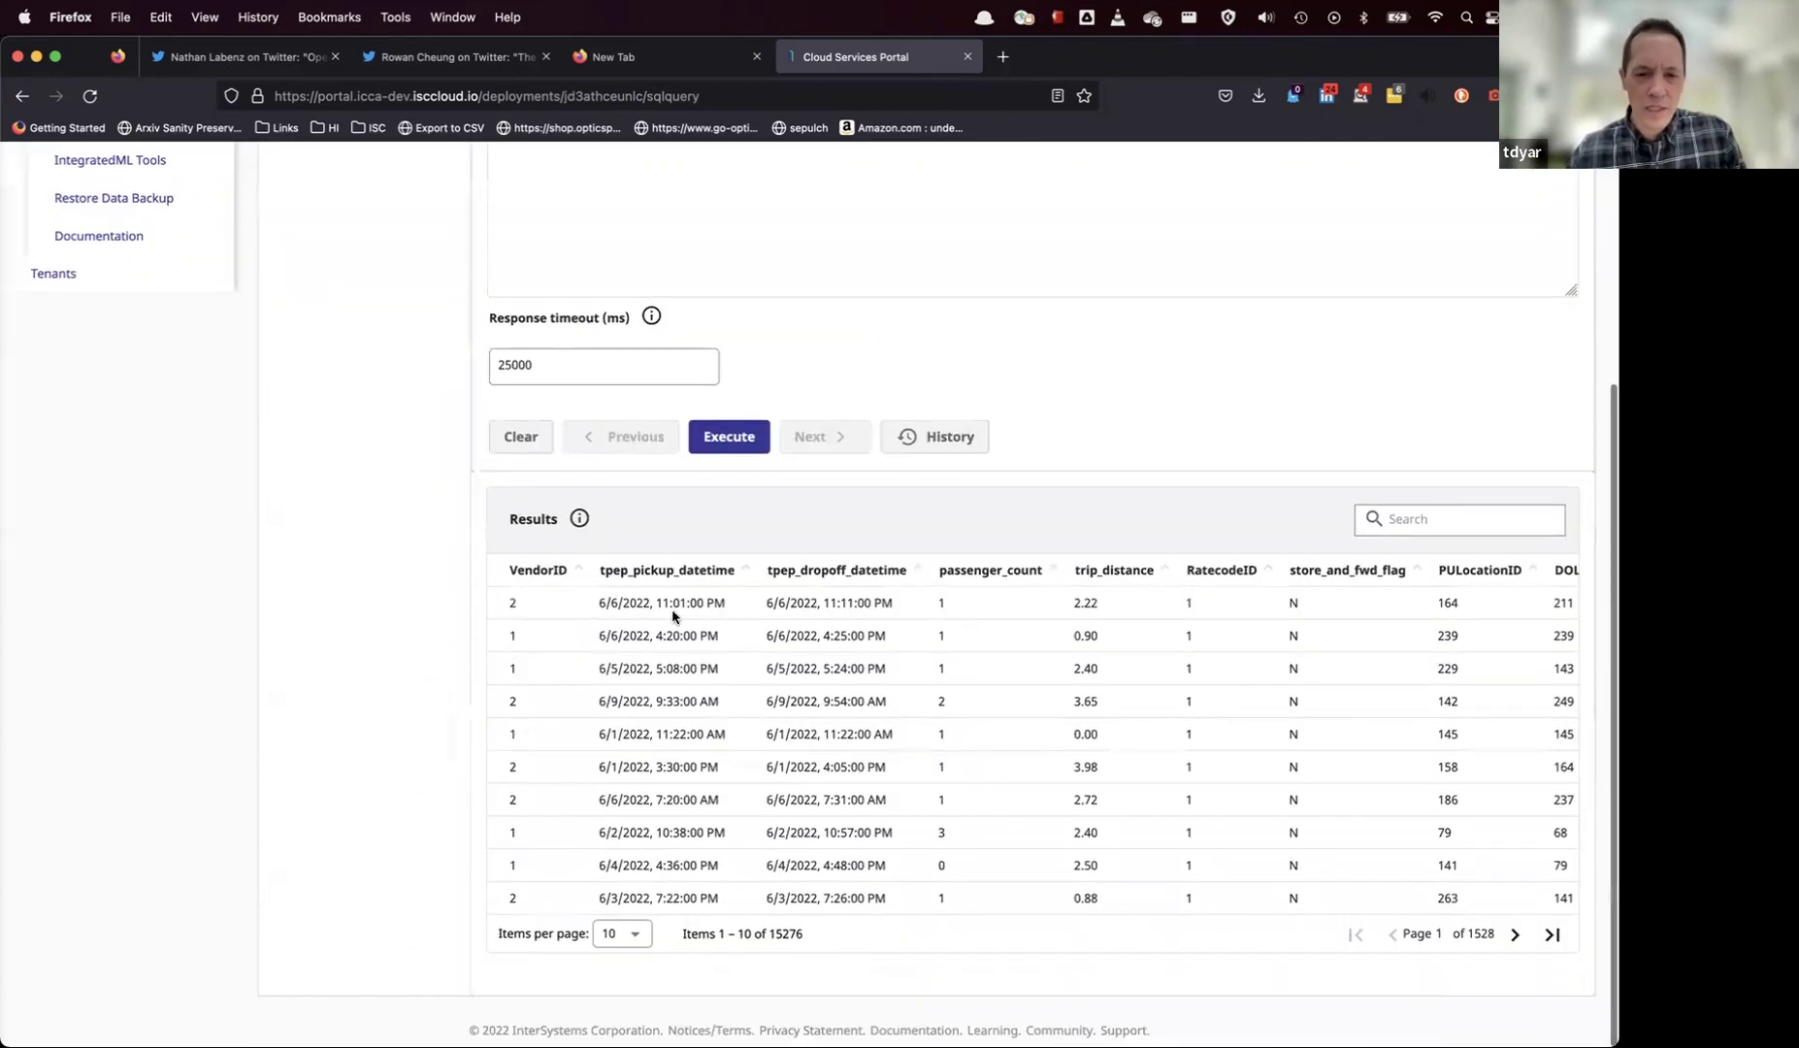
scroll(759, 631, right, 10)
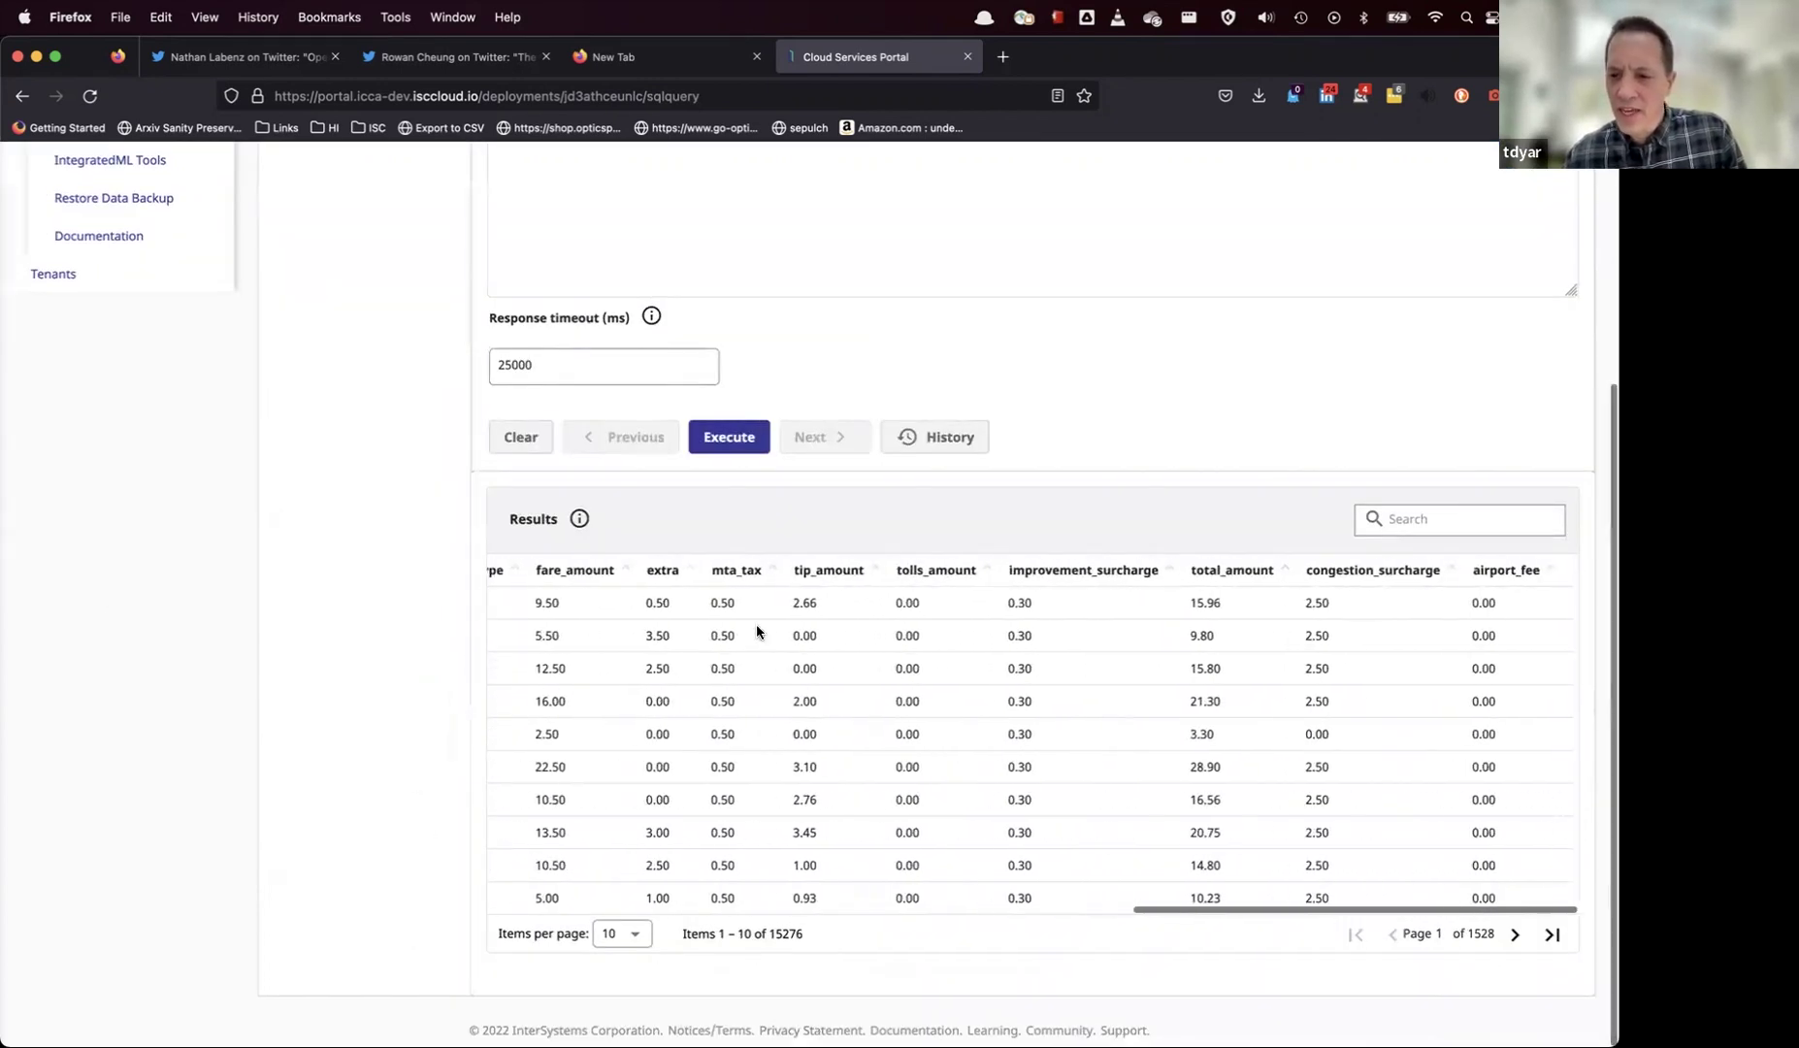
scroll(1204, 721, left, 10)
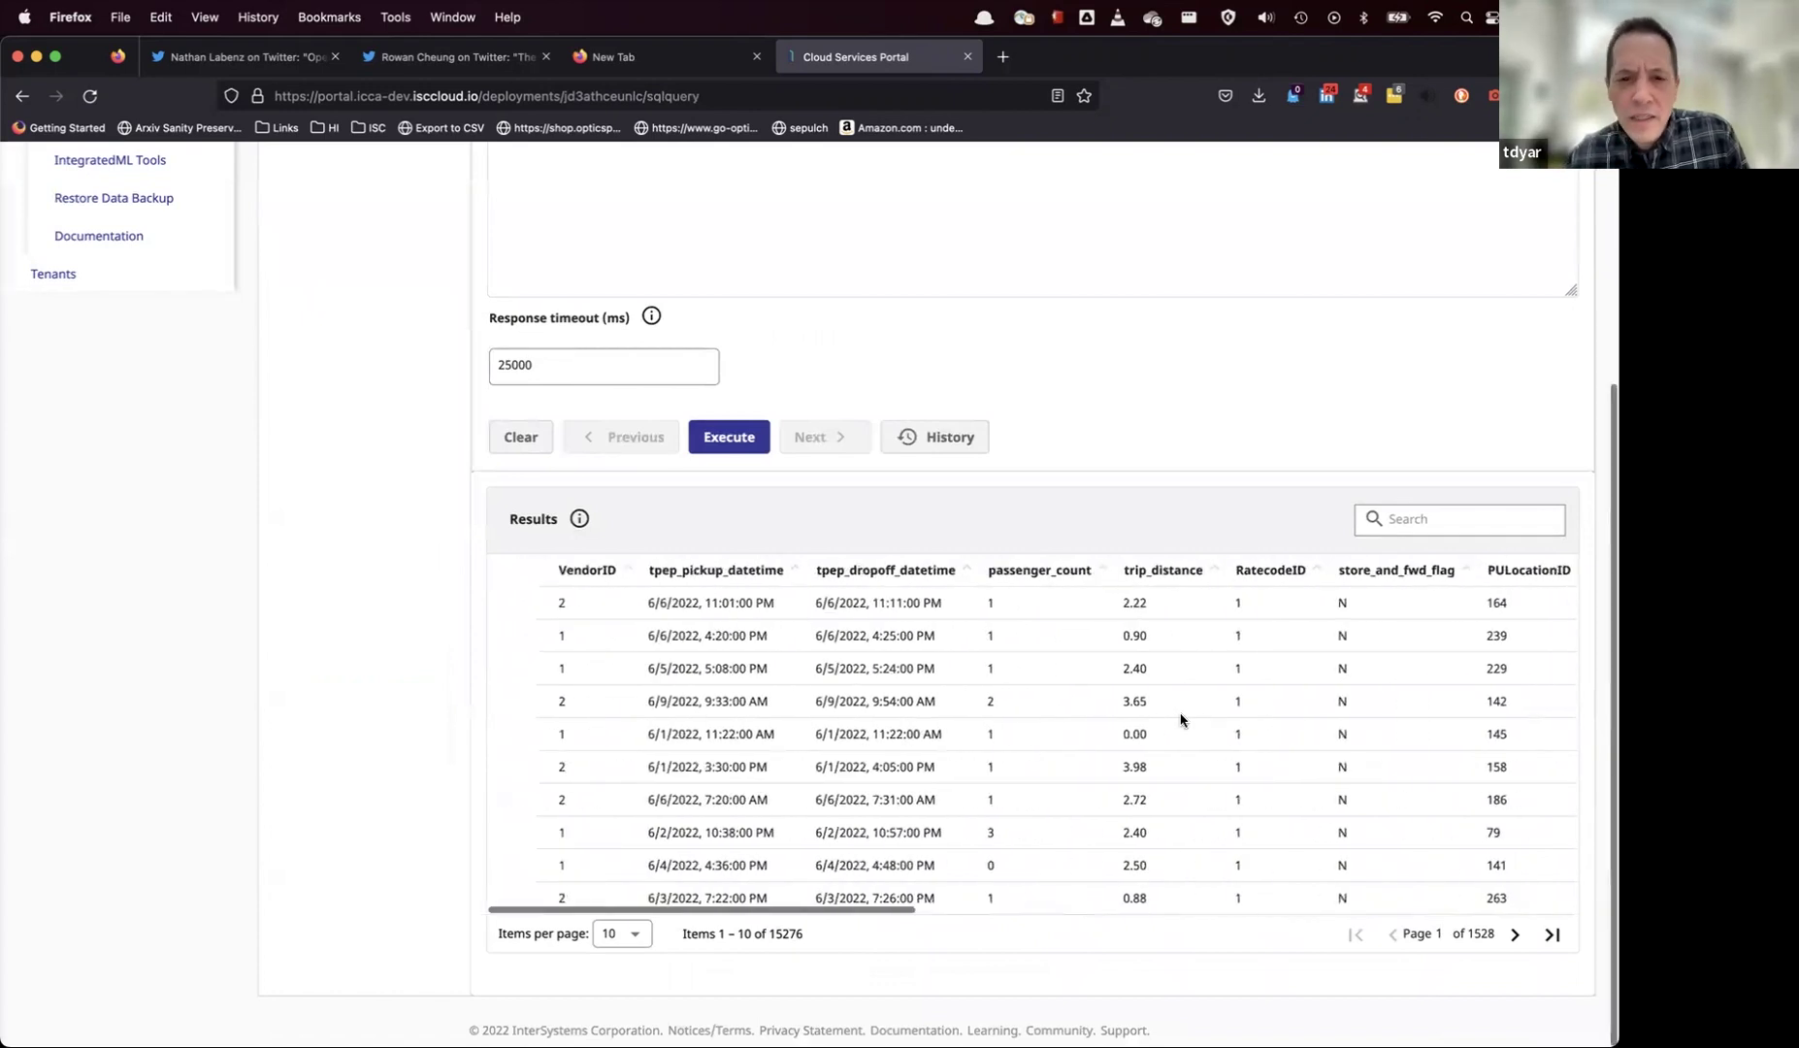
scroll(855, 715, up, 4)
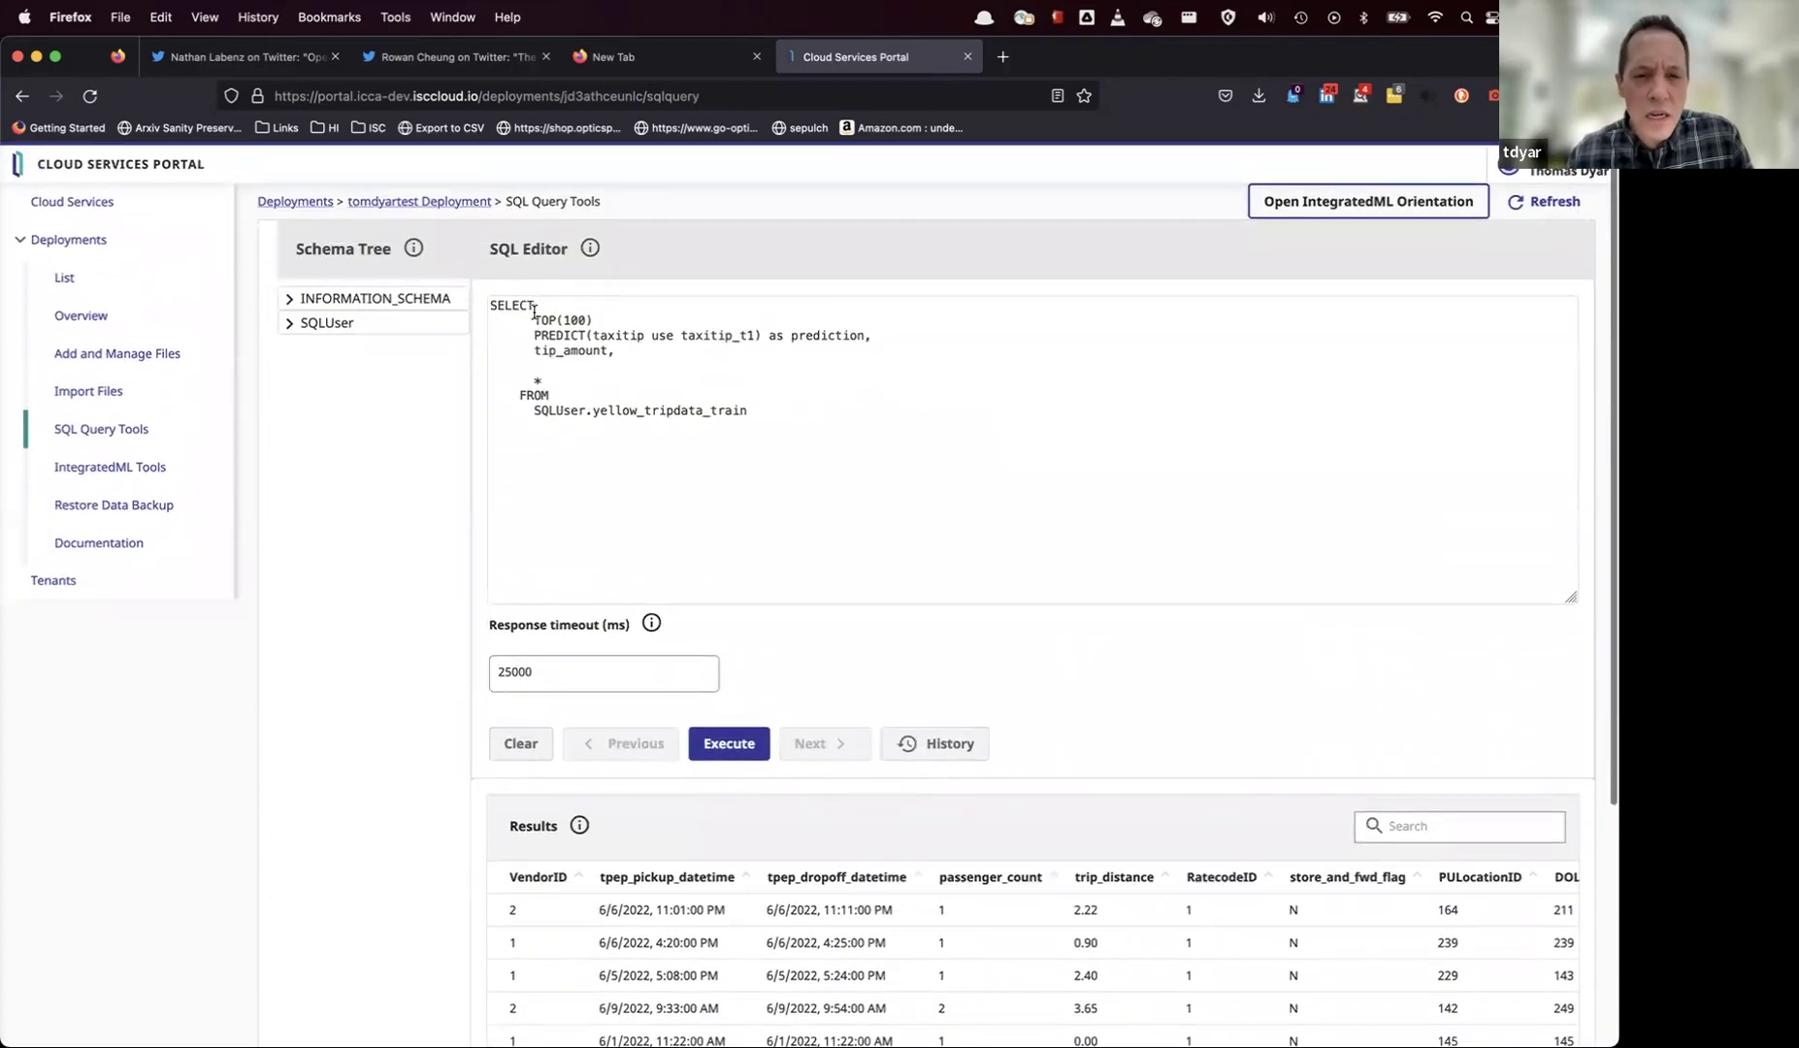
scroll(512, 746, down, 4)
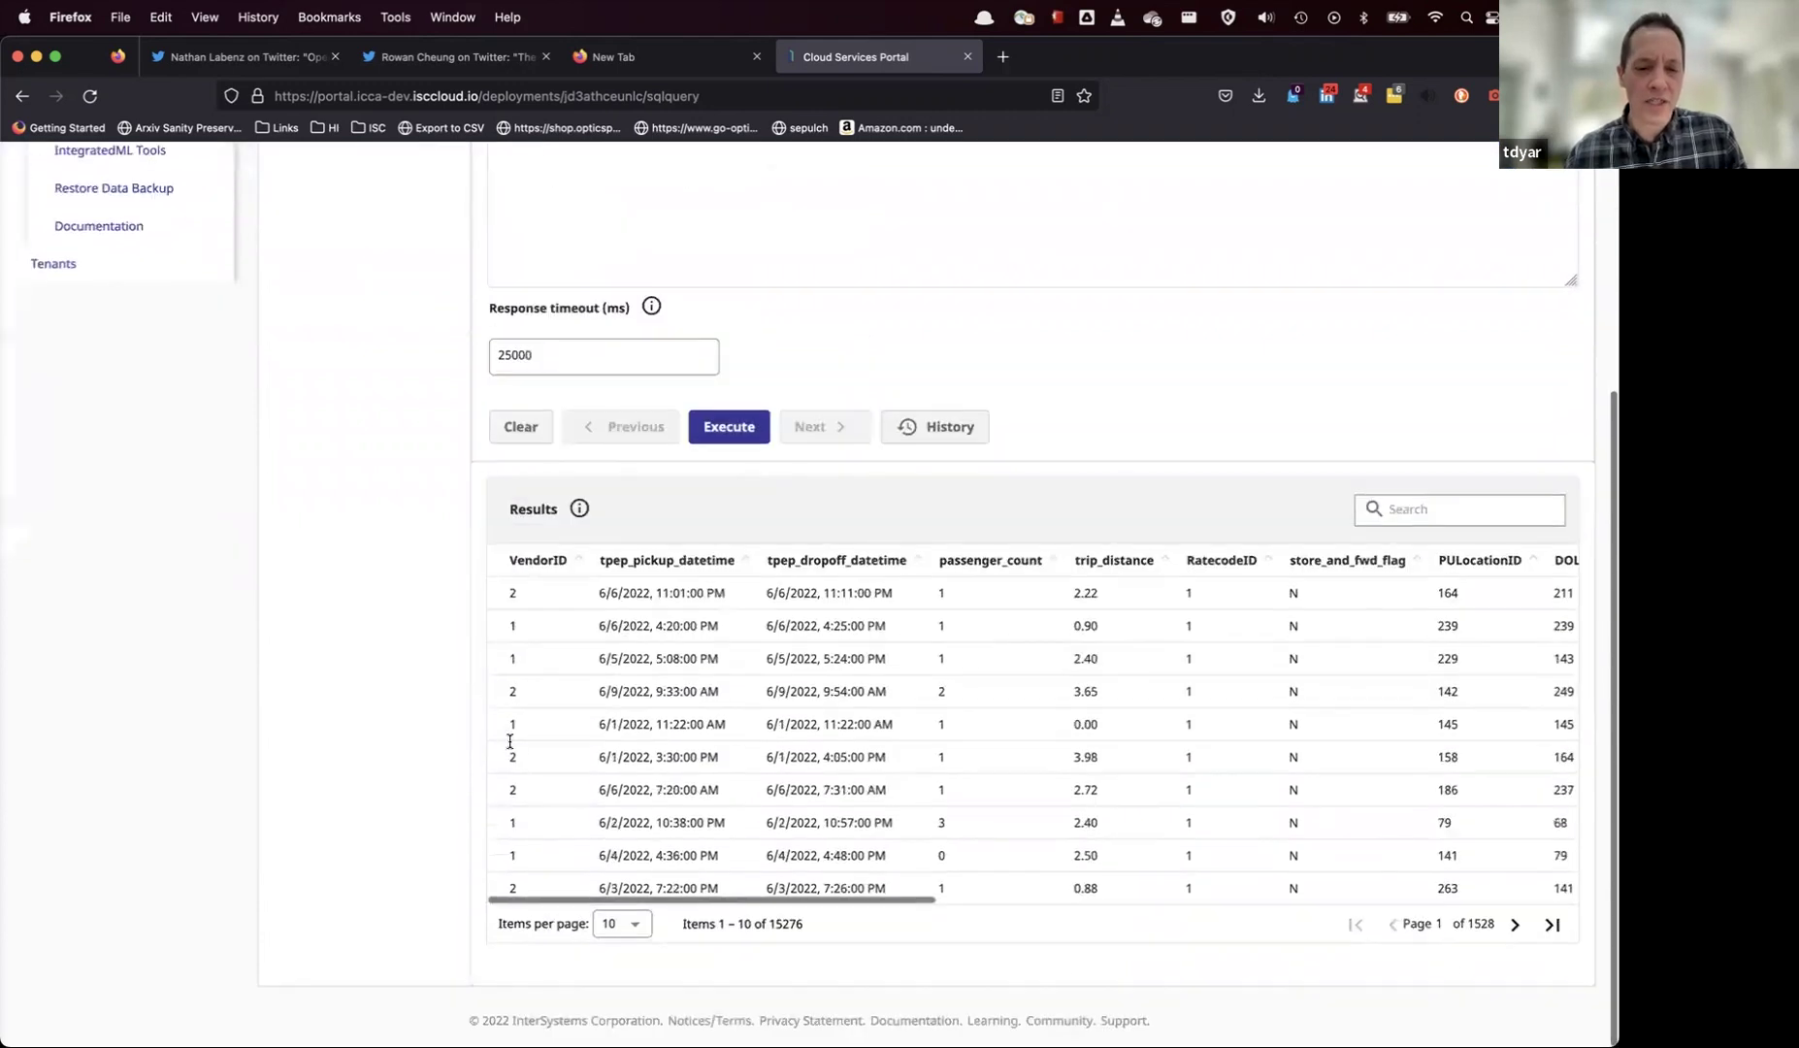
scroll(646, 598, left, 2)
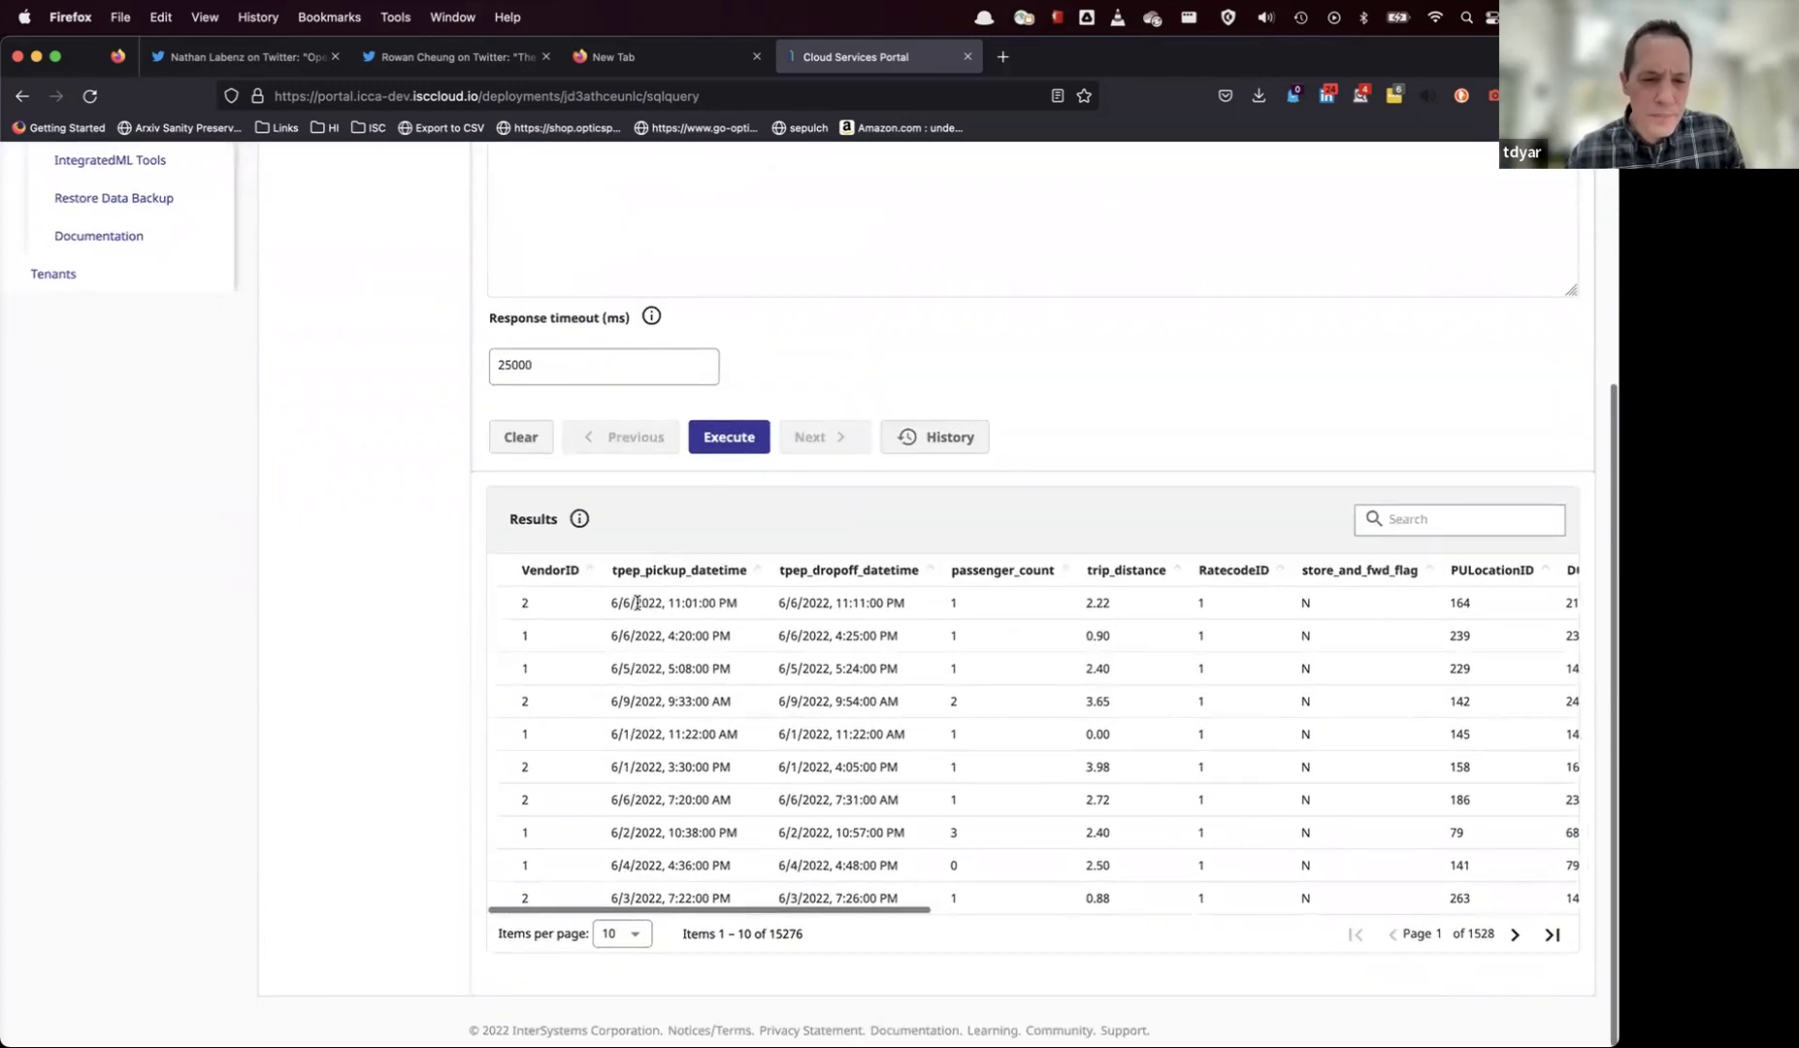
scroll(755, 225, up, 4)
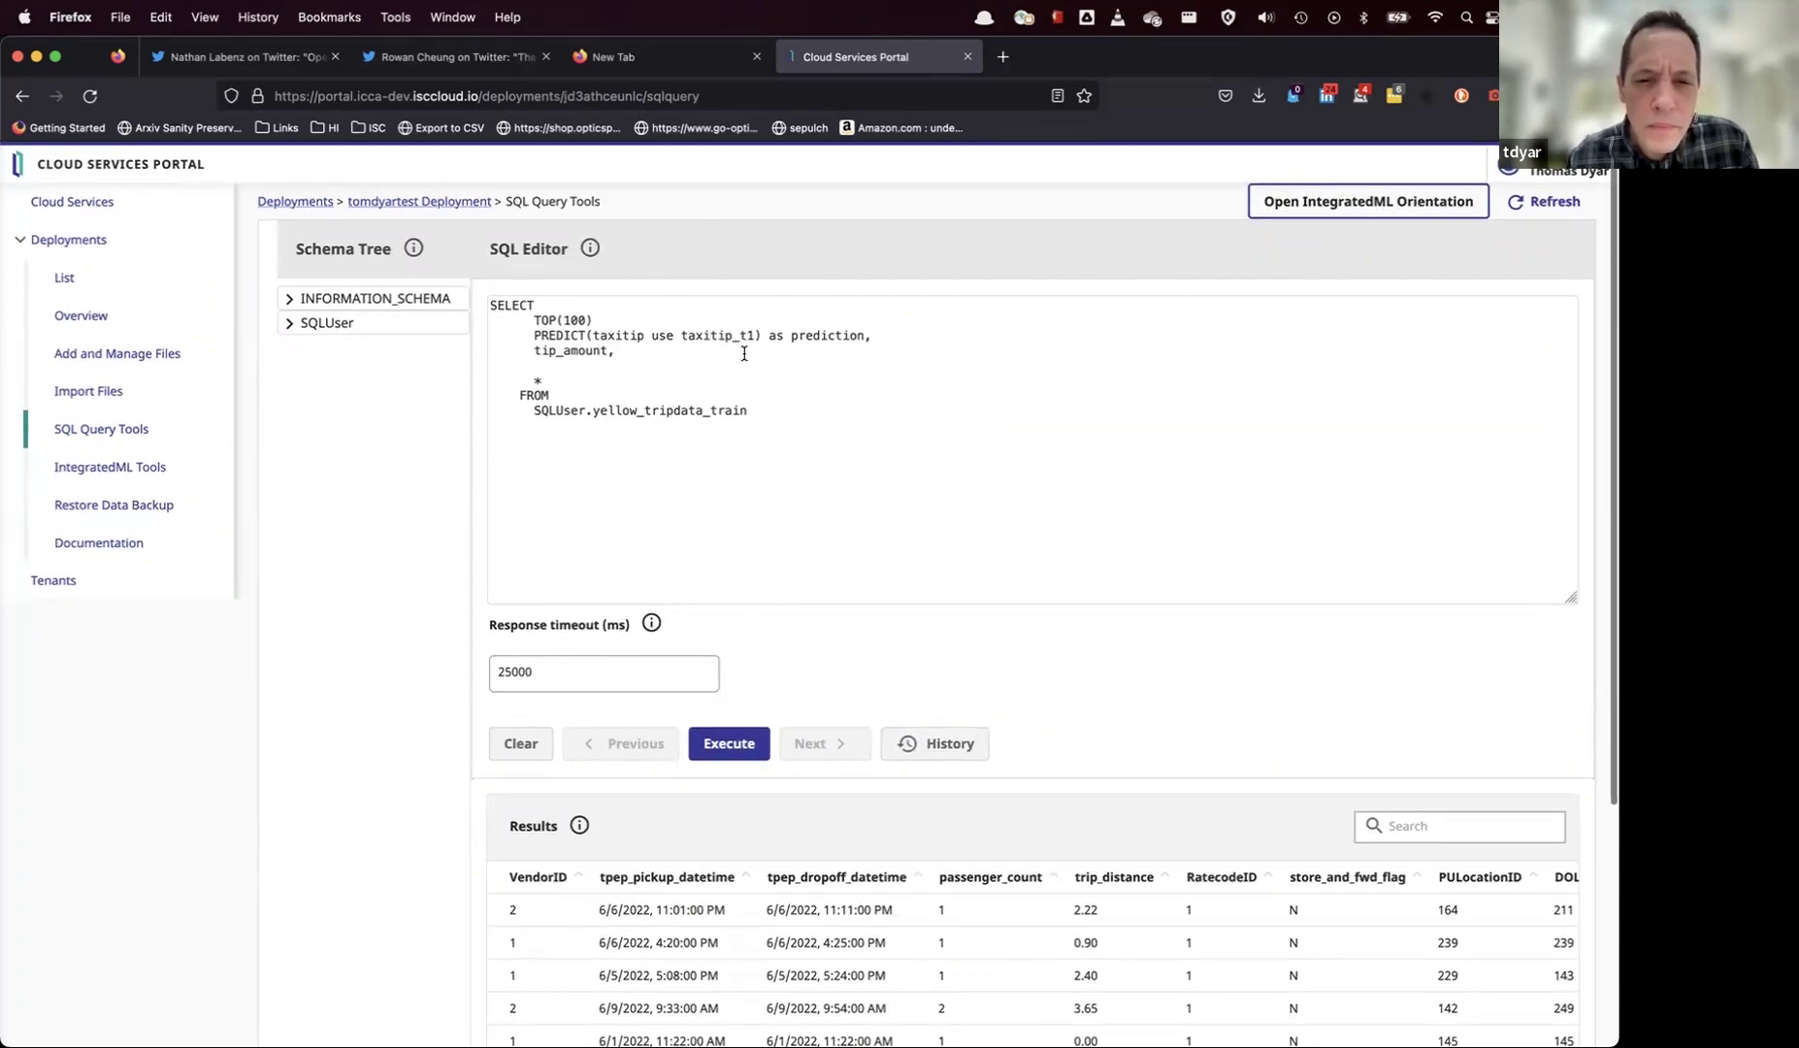
scroll(596, 595, down, 4)
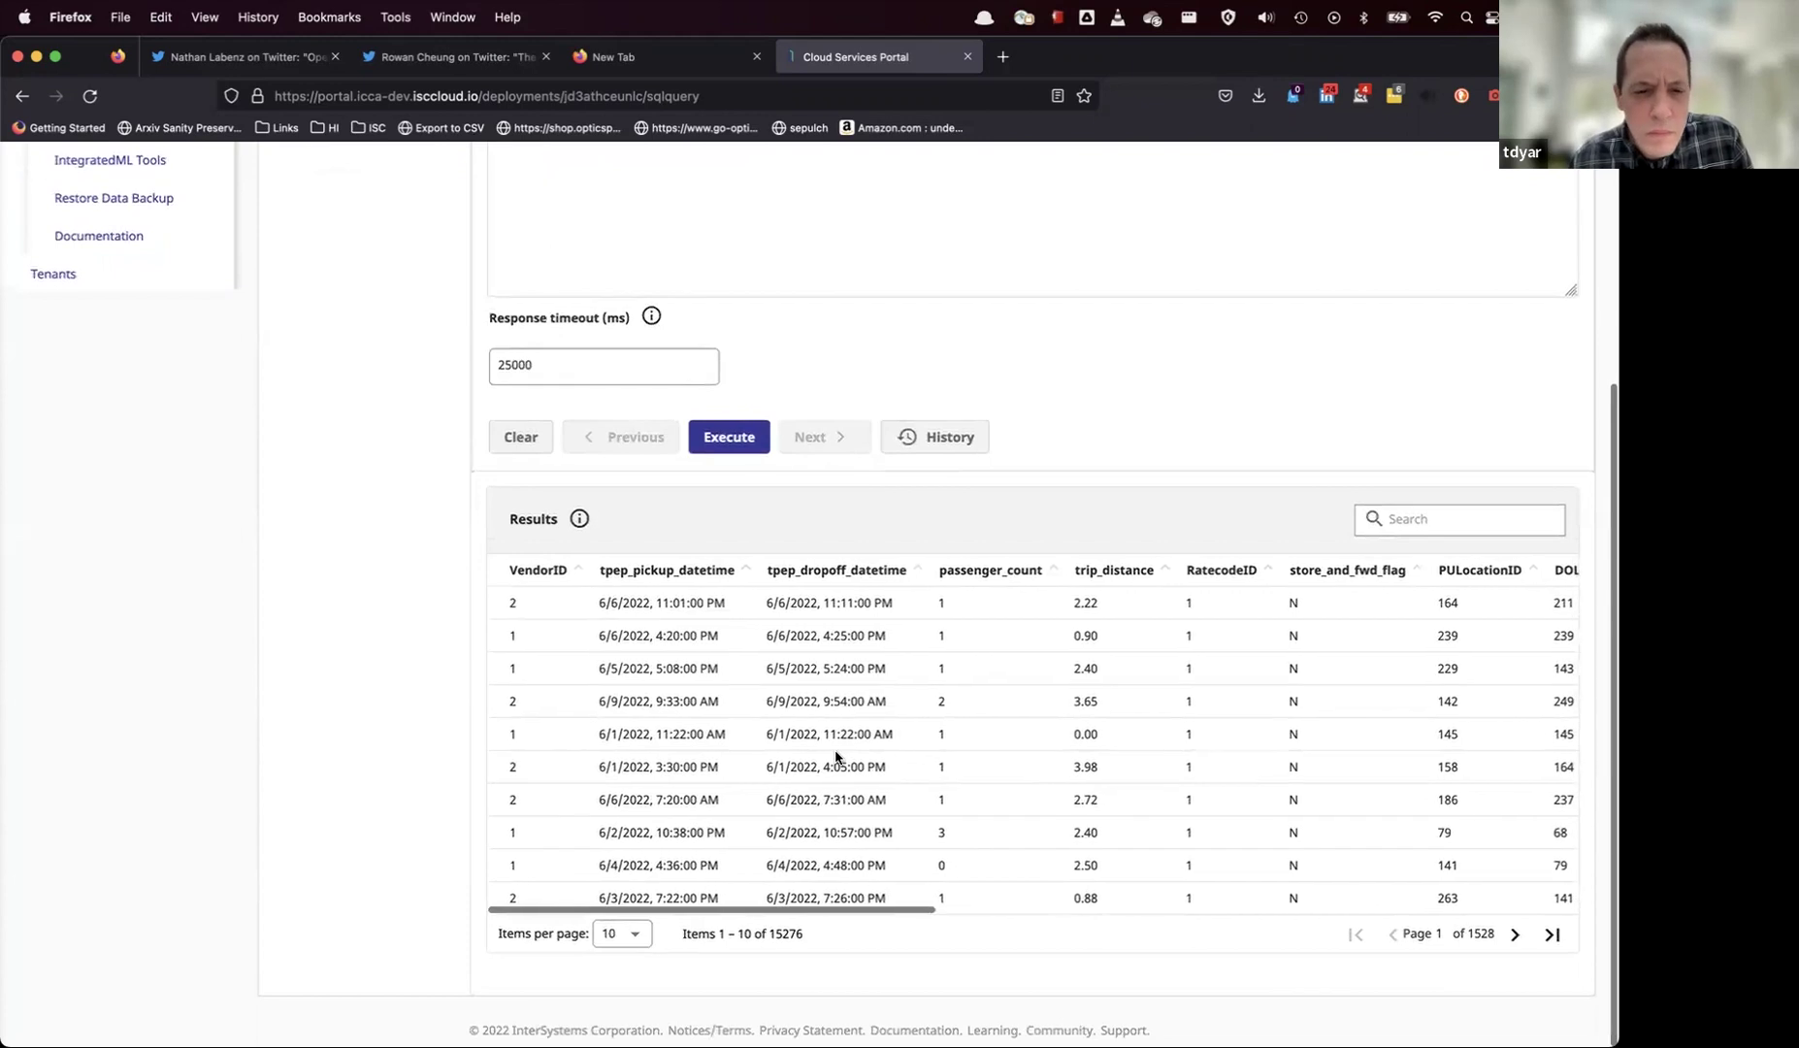
- Execute the taxitip_t1 prediction query on SQLUser.yellow_tripdata_train and review the prediction results across their columns
click(735, 448)
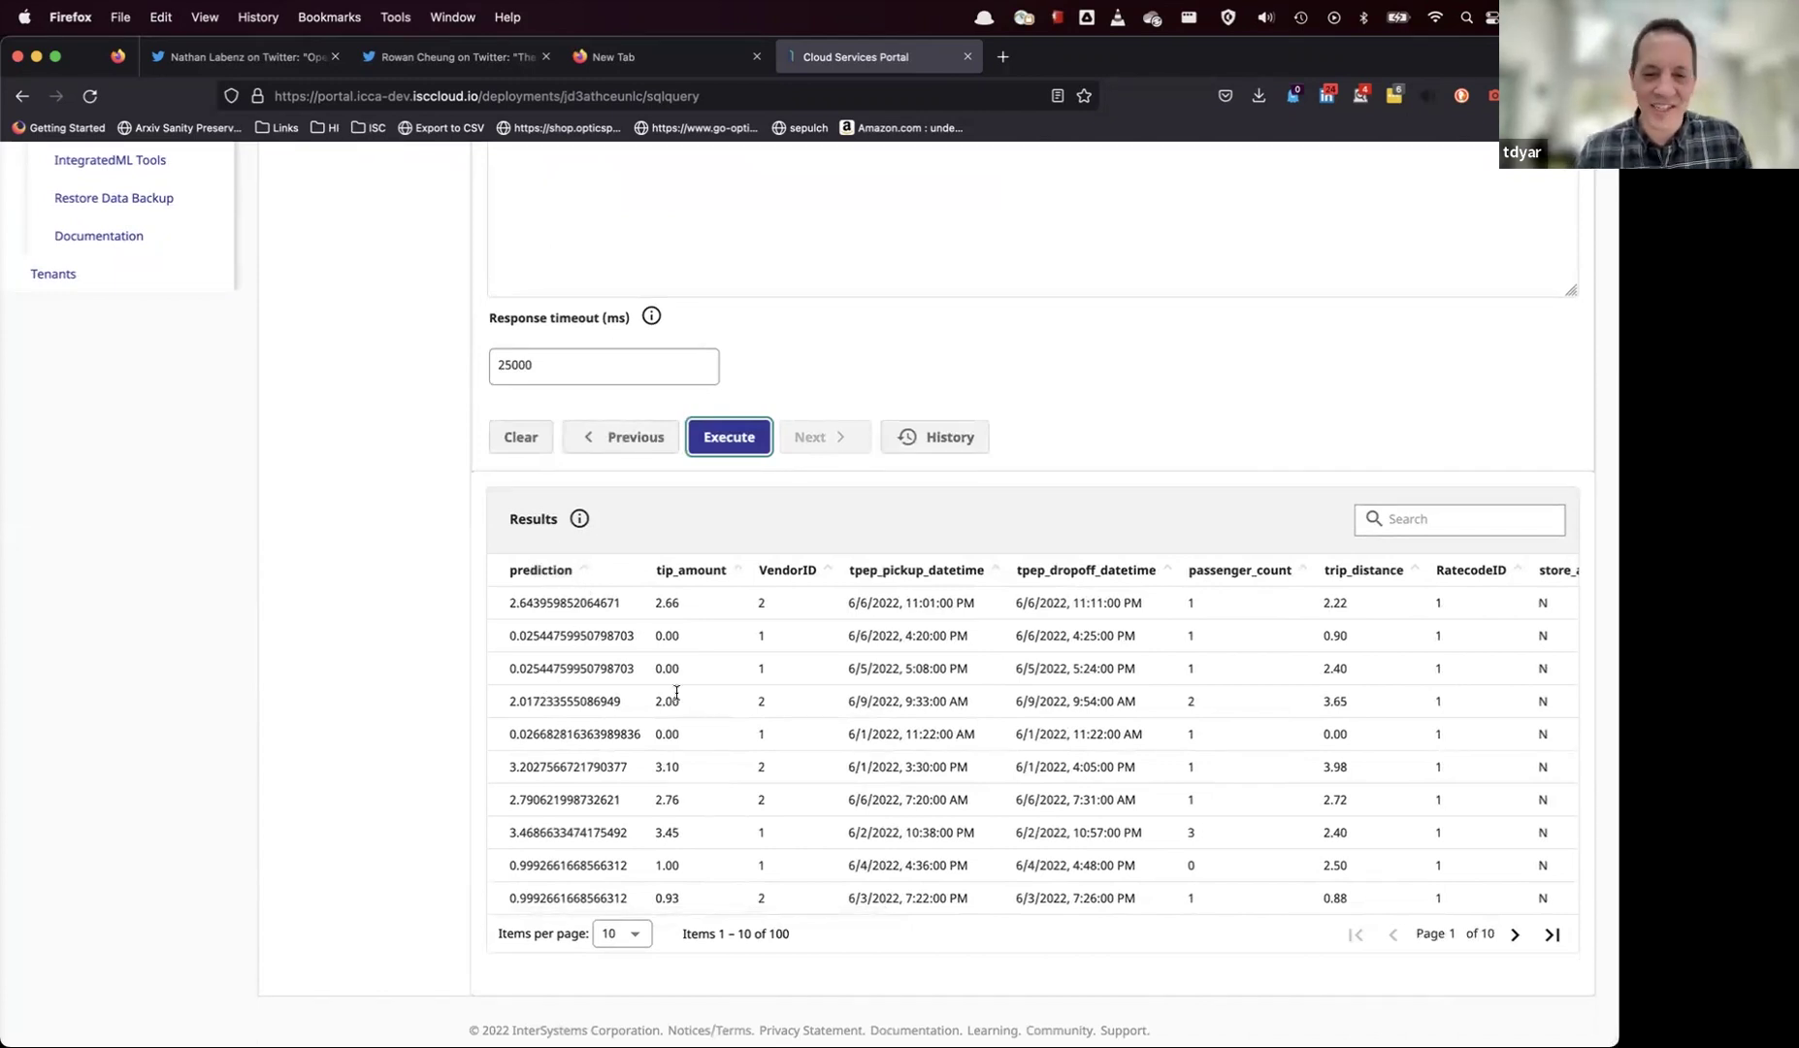
scroll(676, 691, right, 10)
scroll(374, 417, up, 4)
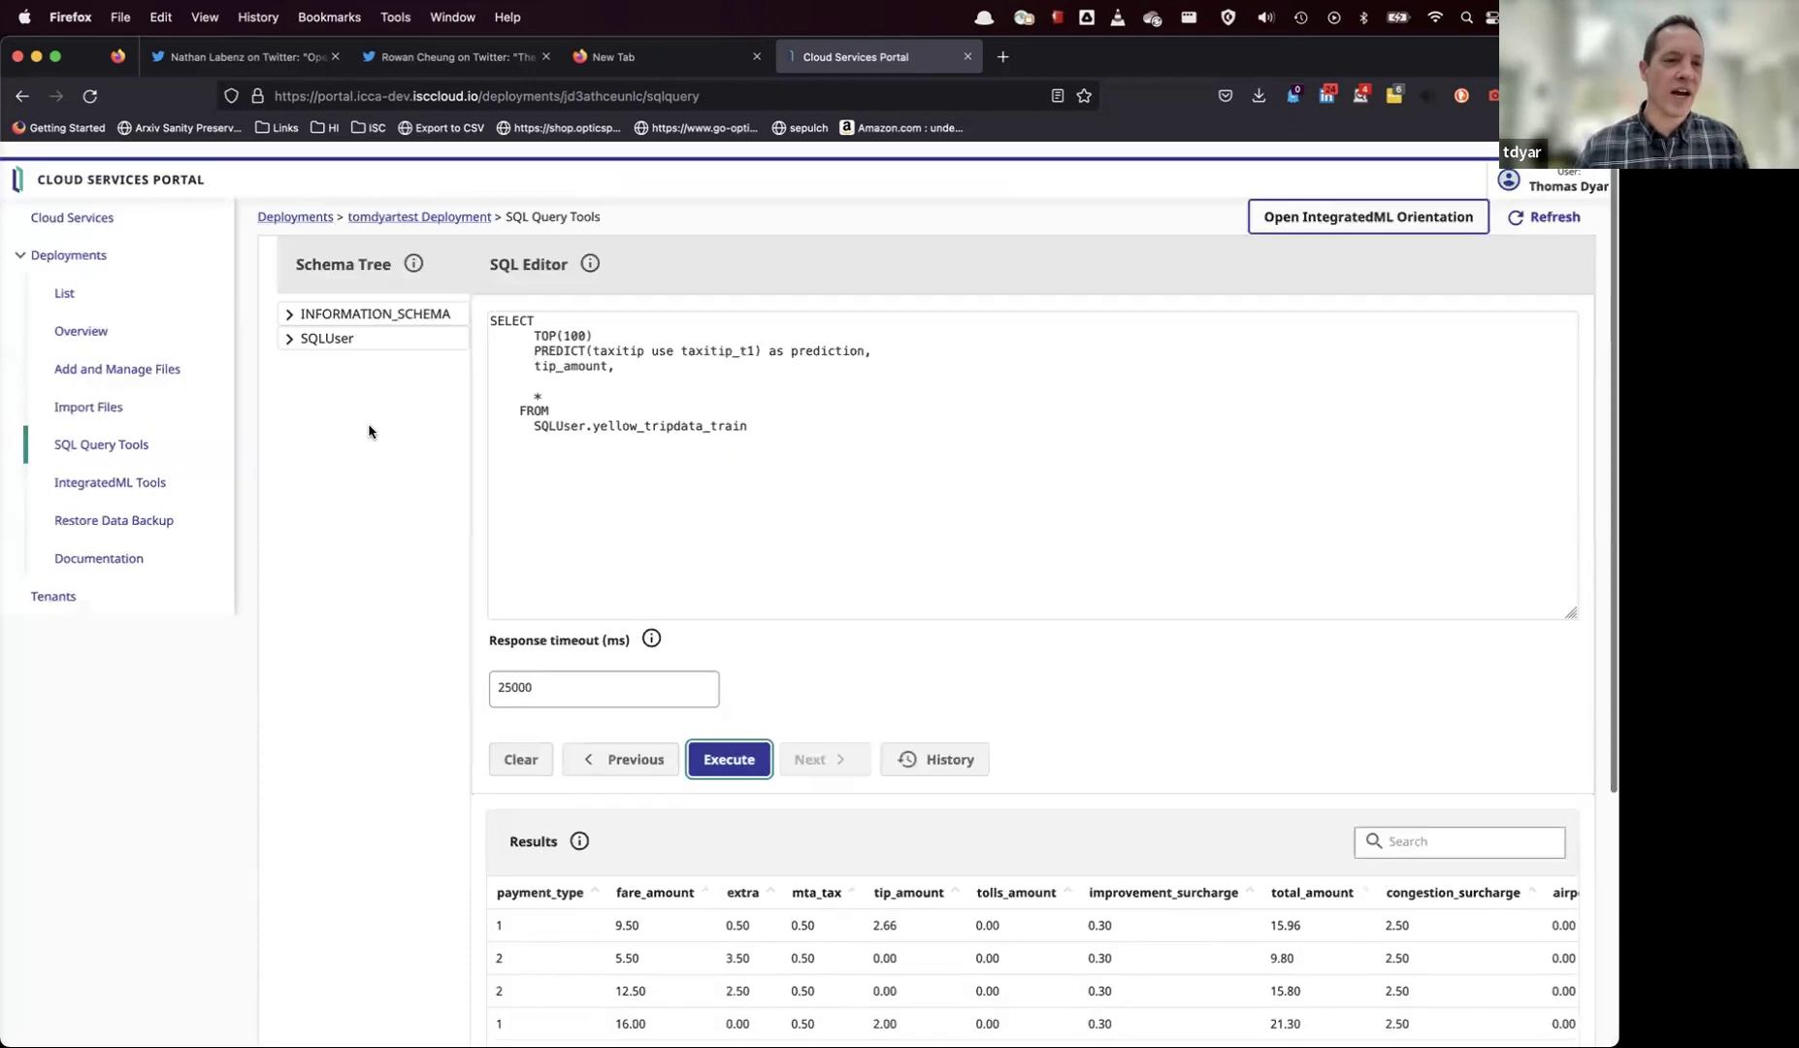
- Open the IntegratedML Orientation and read through its sections on creating a deployment, loading tables with data and creating a model
click(1425, 204)
scroll(1264, 469, down, 1)
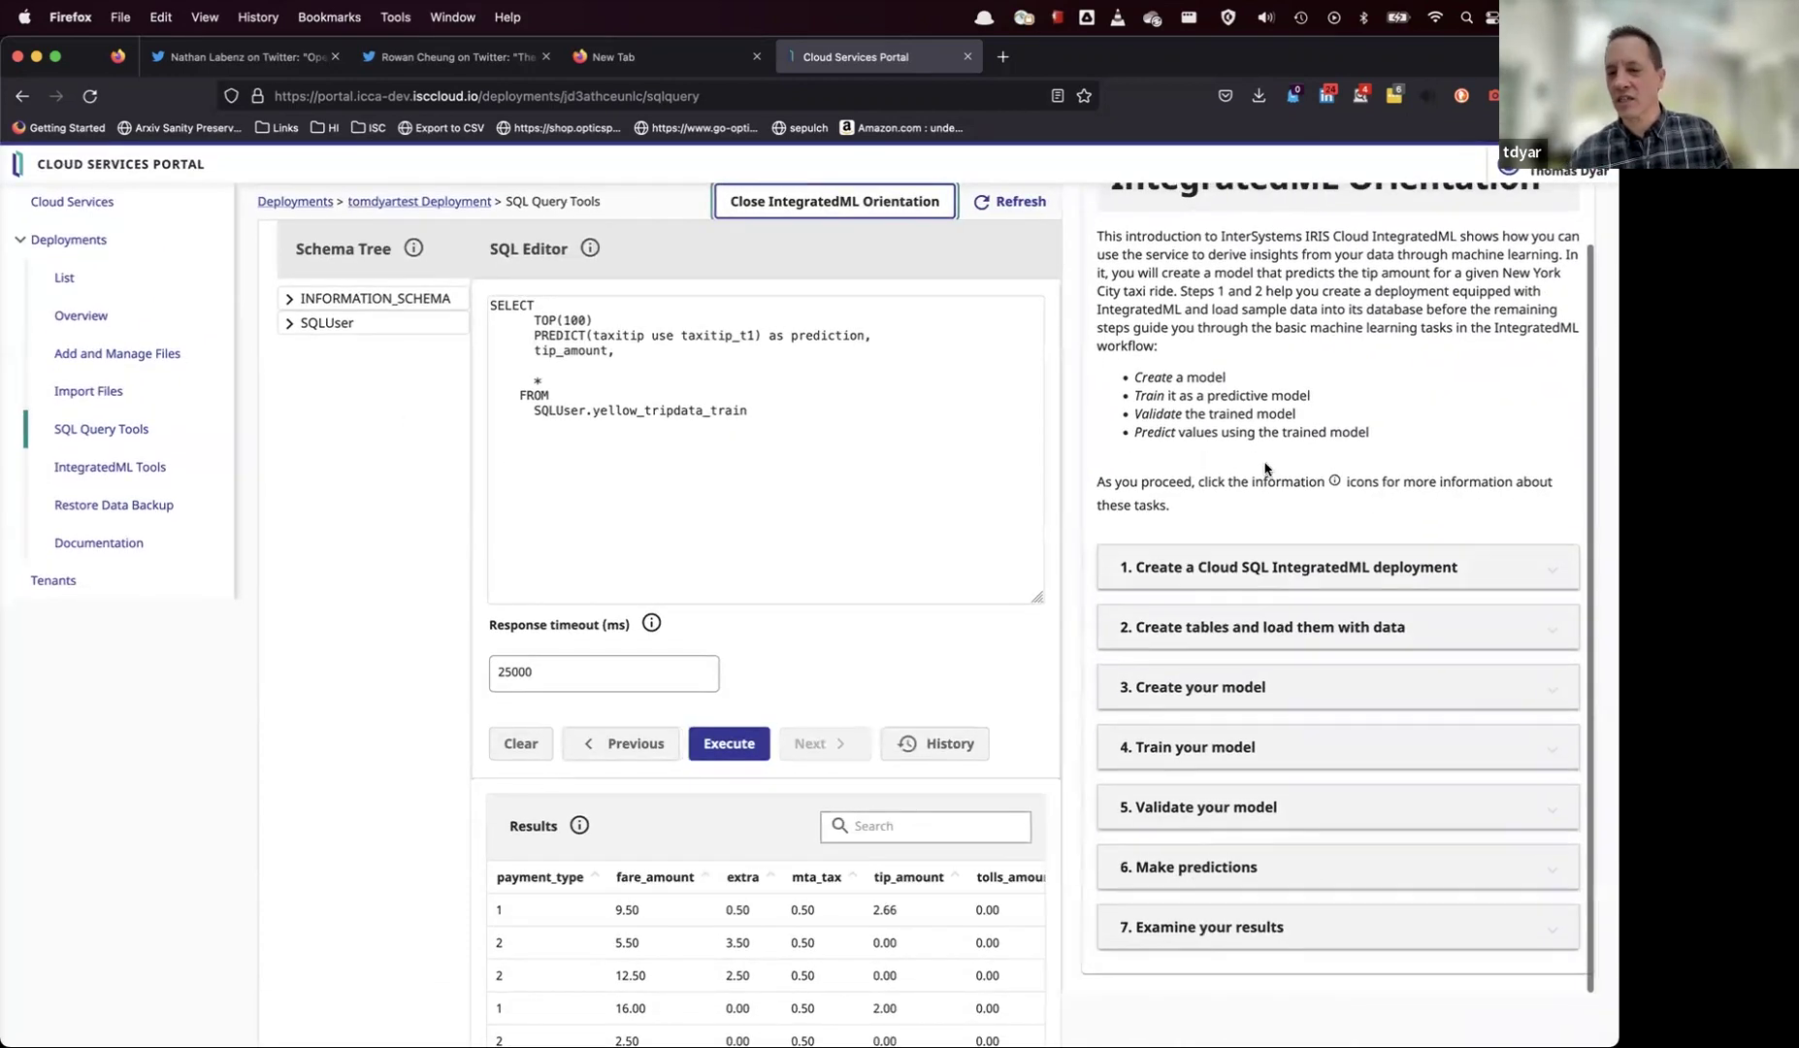
click(1217, 569)
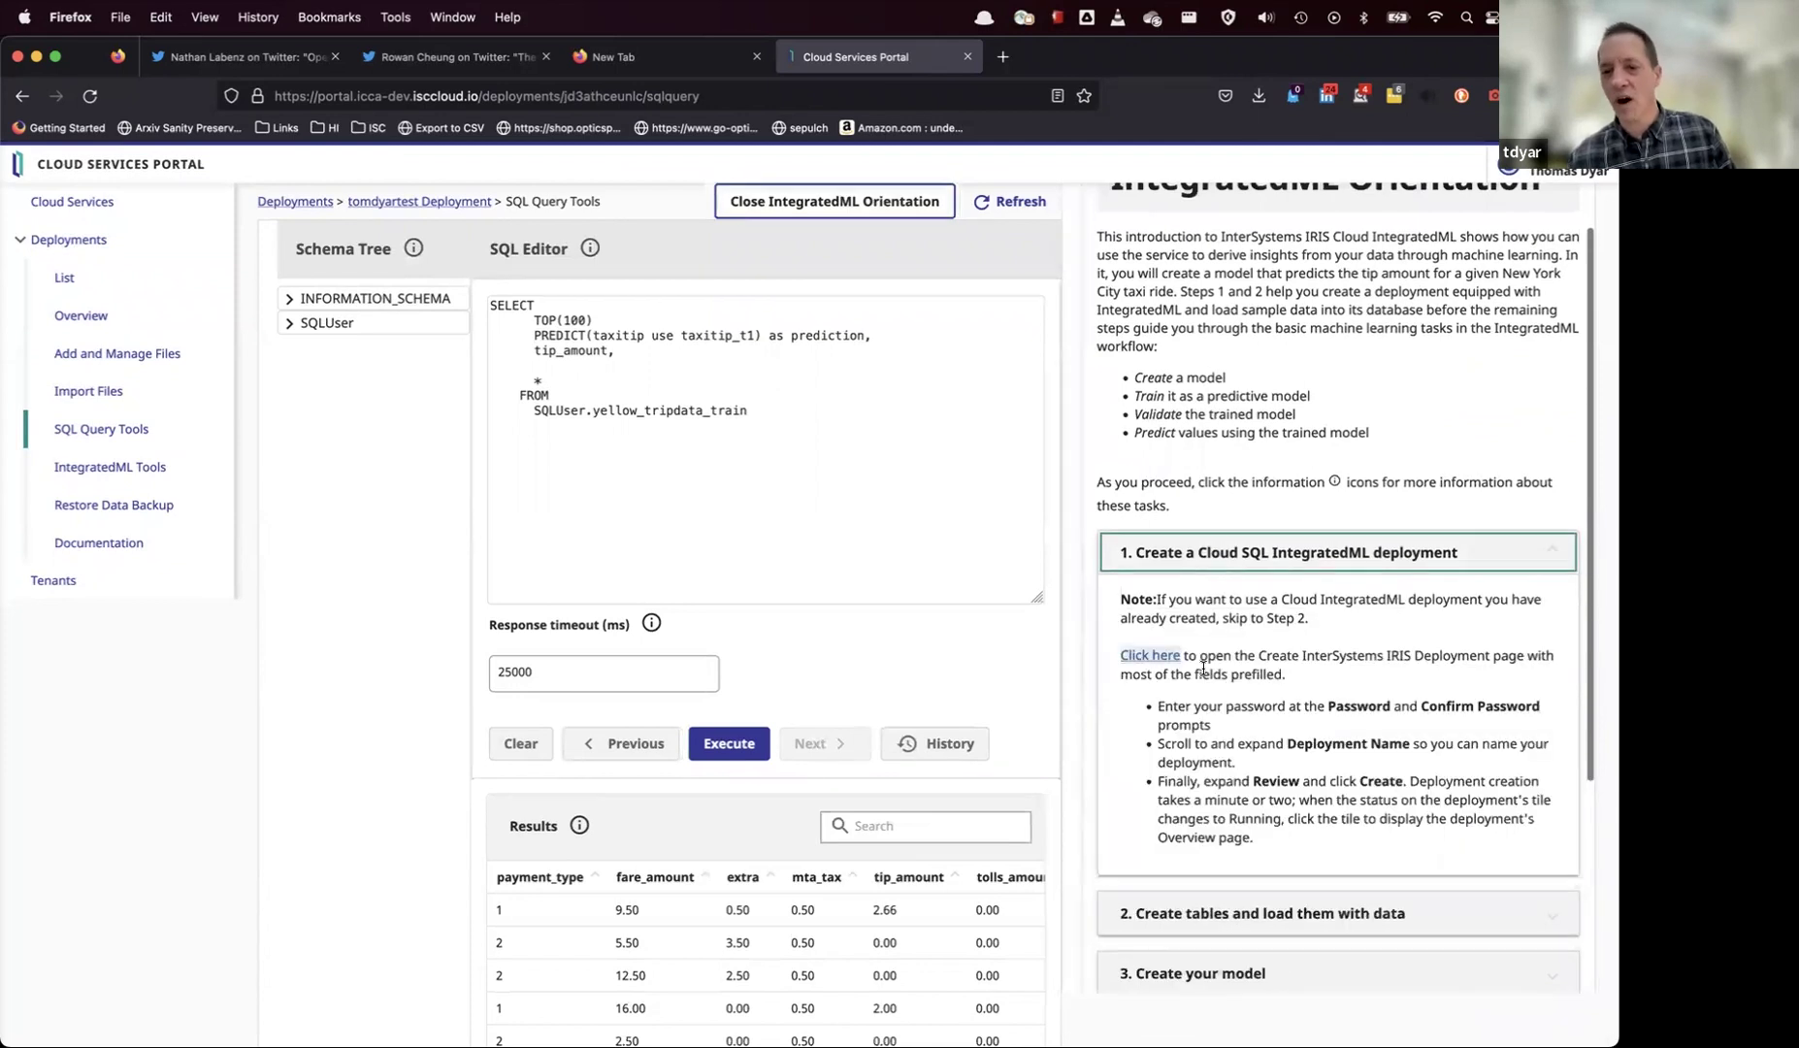
scroll(1204, 667, down, 3)
click(1210, 629)
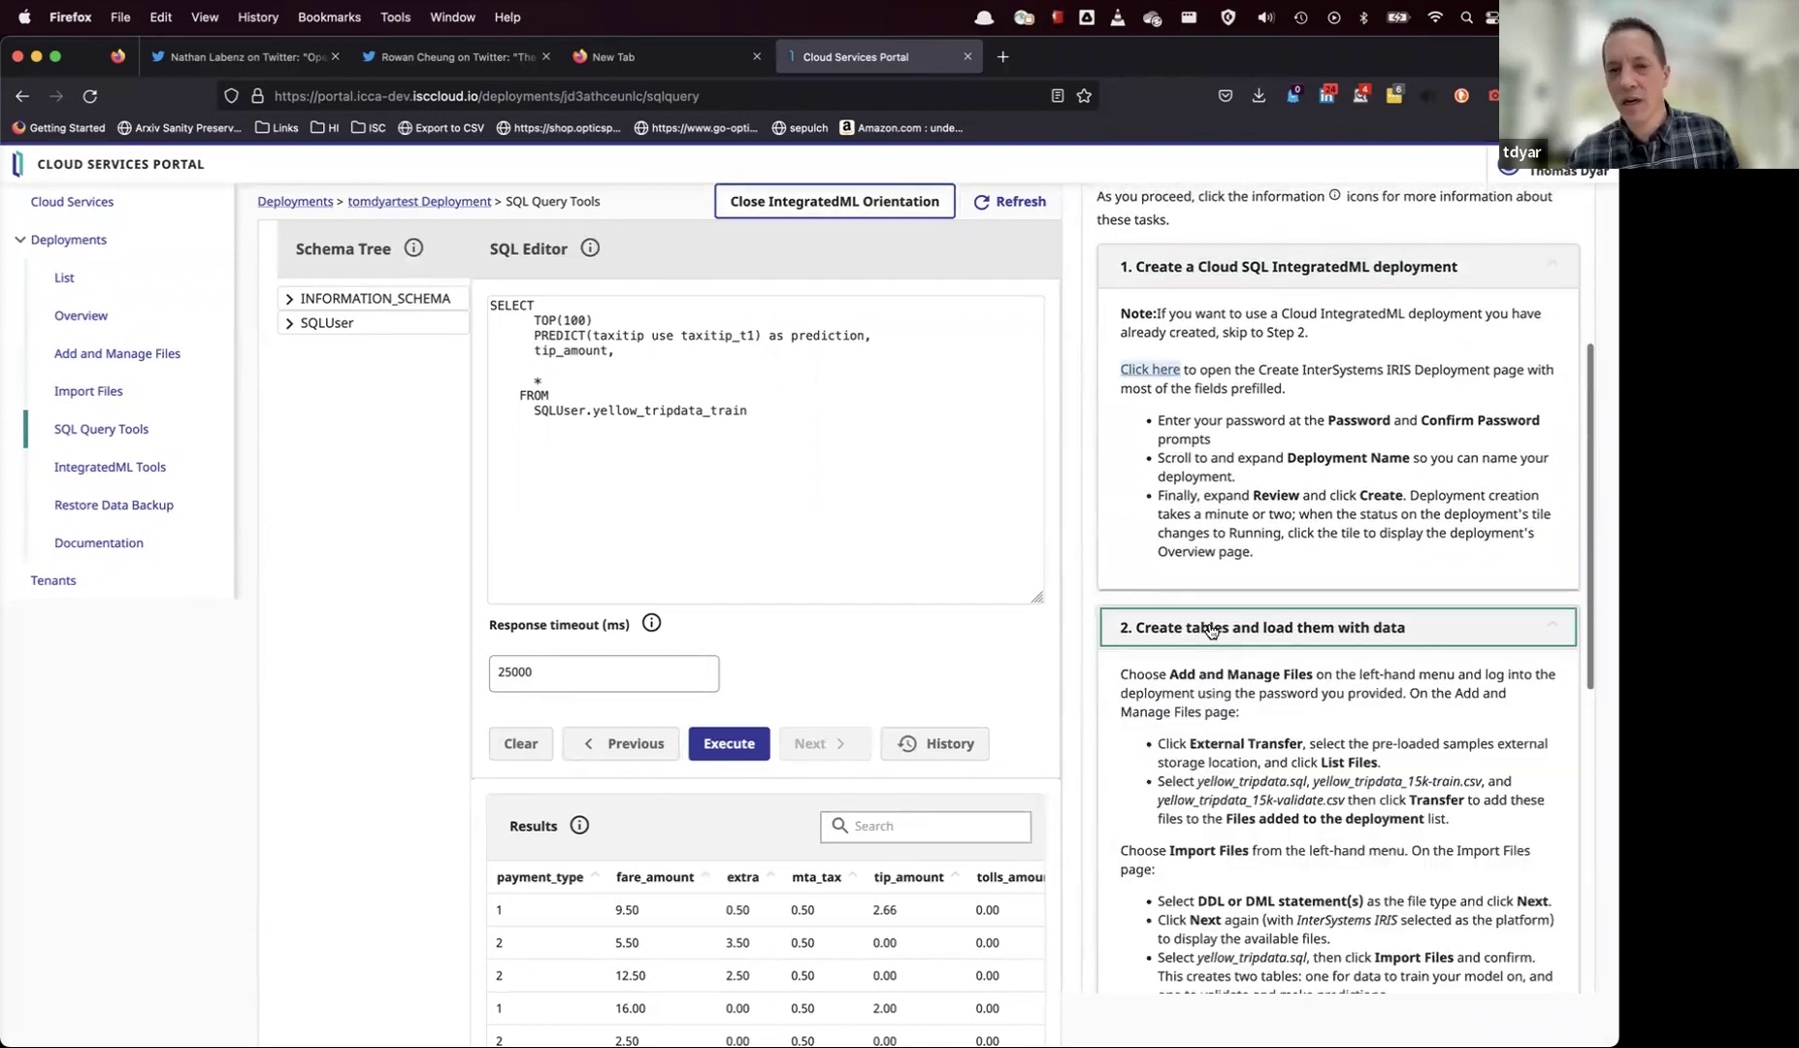
scroll(1212, 679, down, 7)
click(1215, 705)
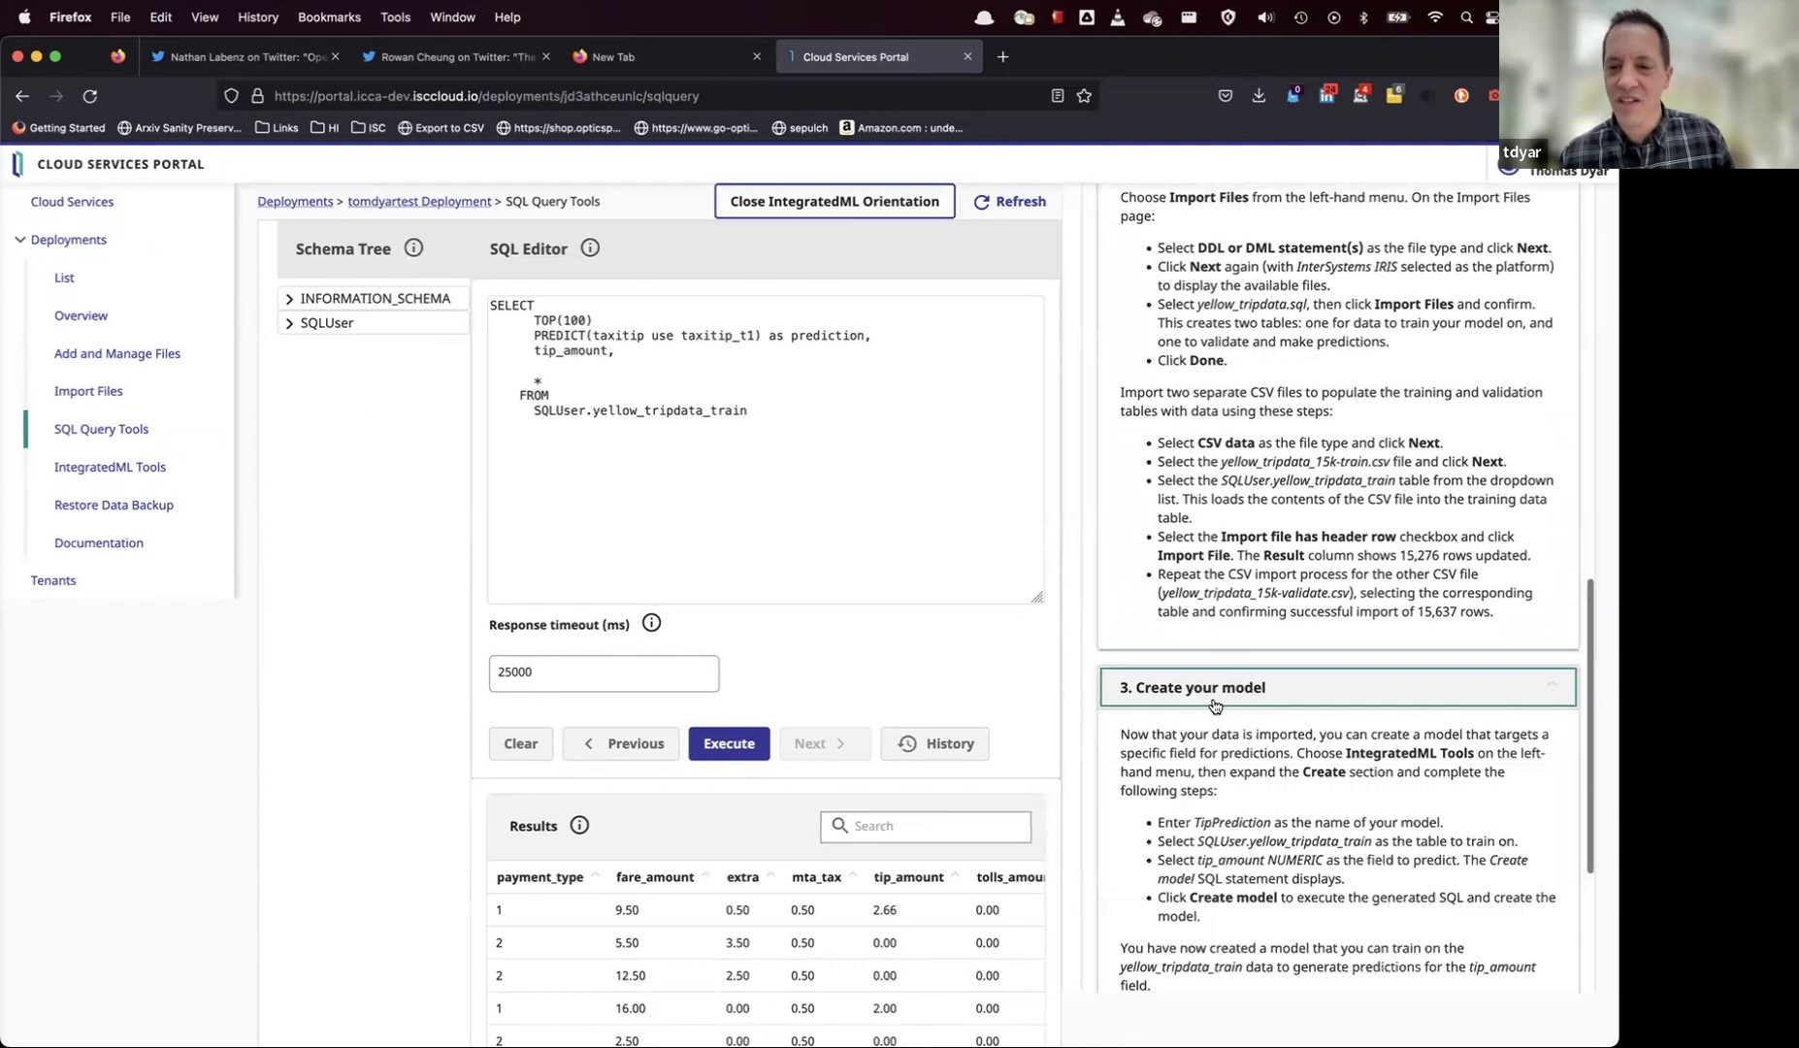
scroll(1249, 571, up, 10)
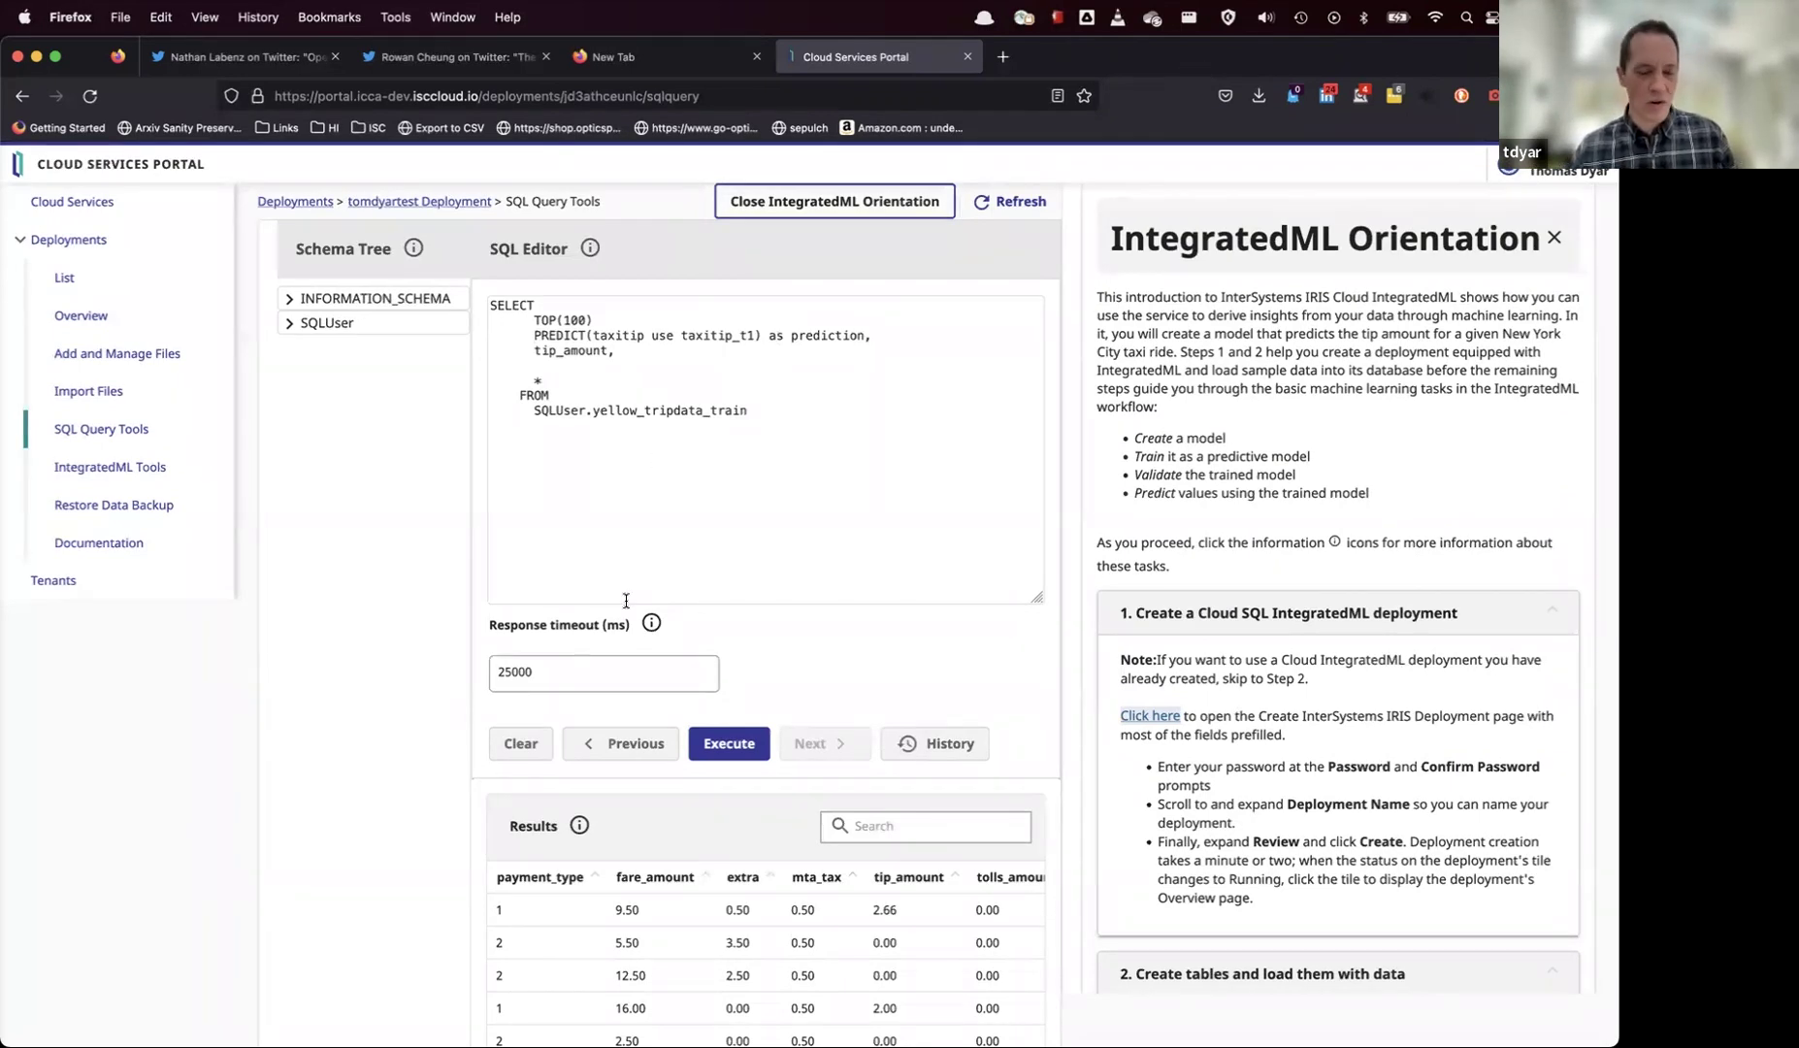
scroll(460, 547, down, 1)
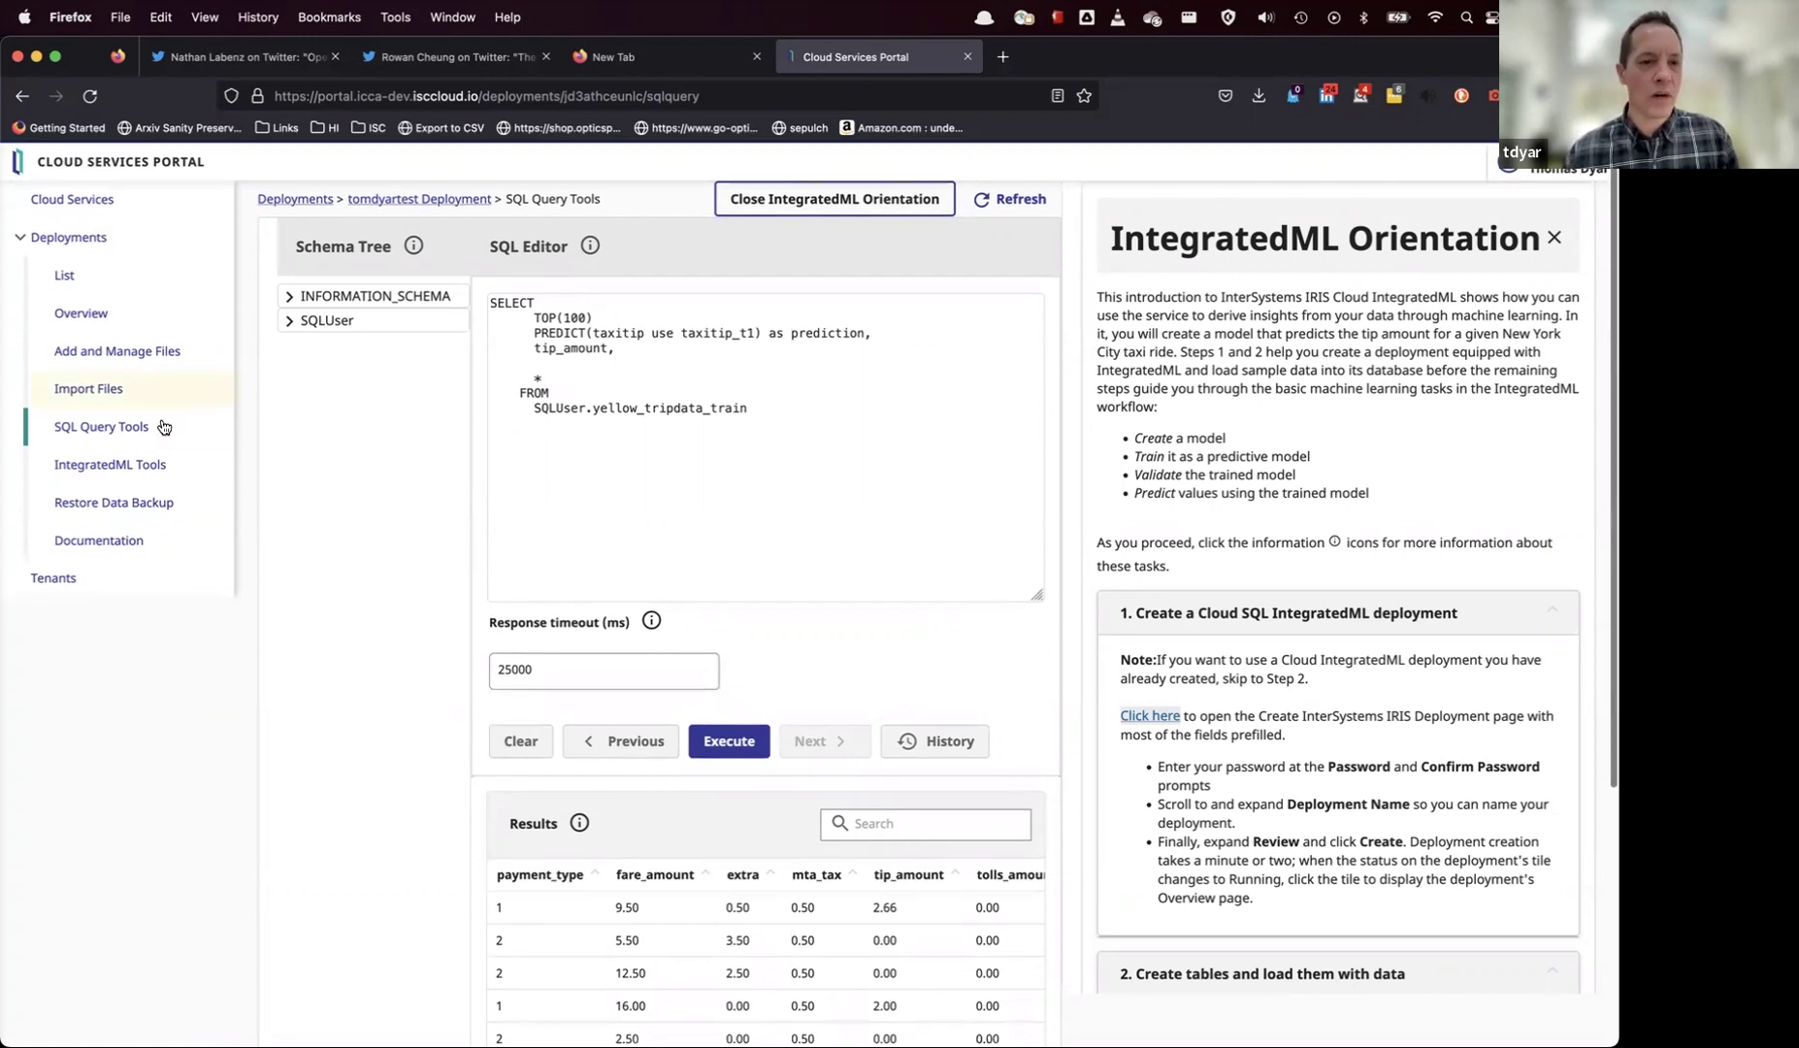
- Check the deployment's overview and display the validation metrics in the IntegratedML tools
click(415, 203)
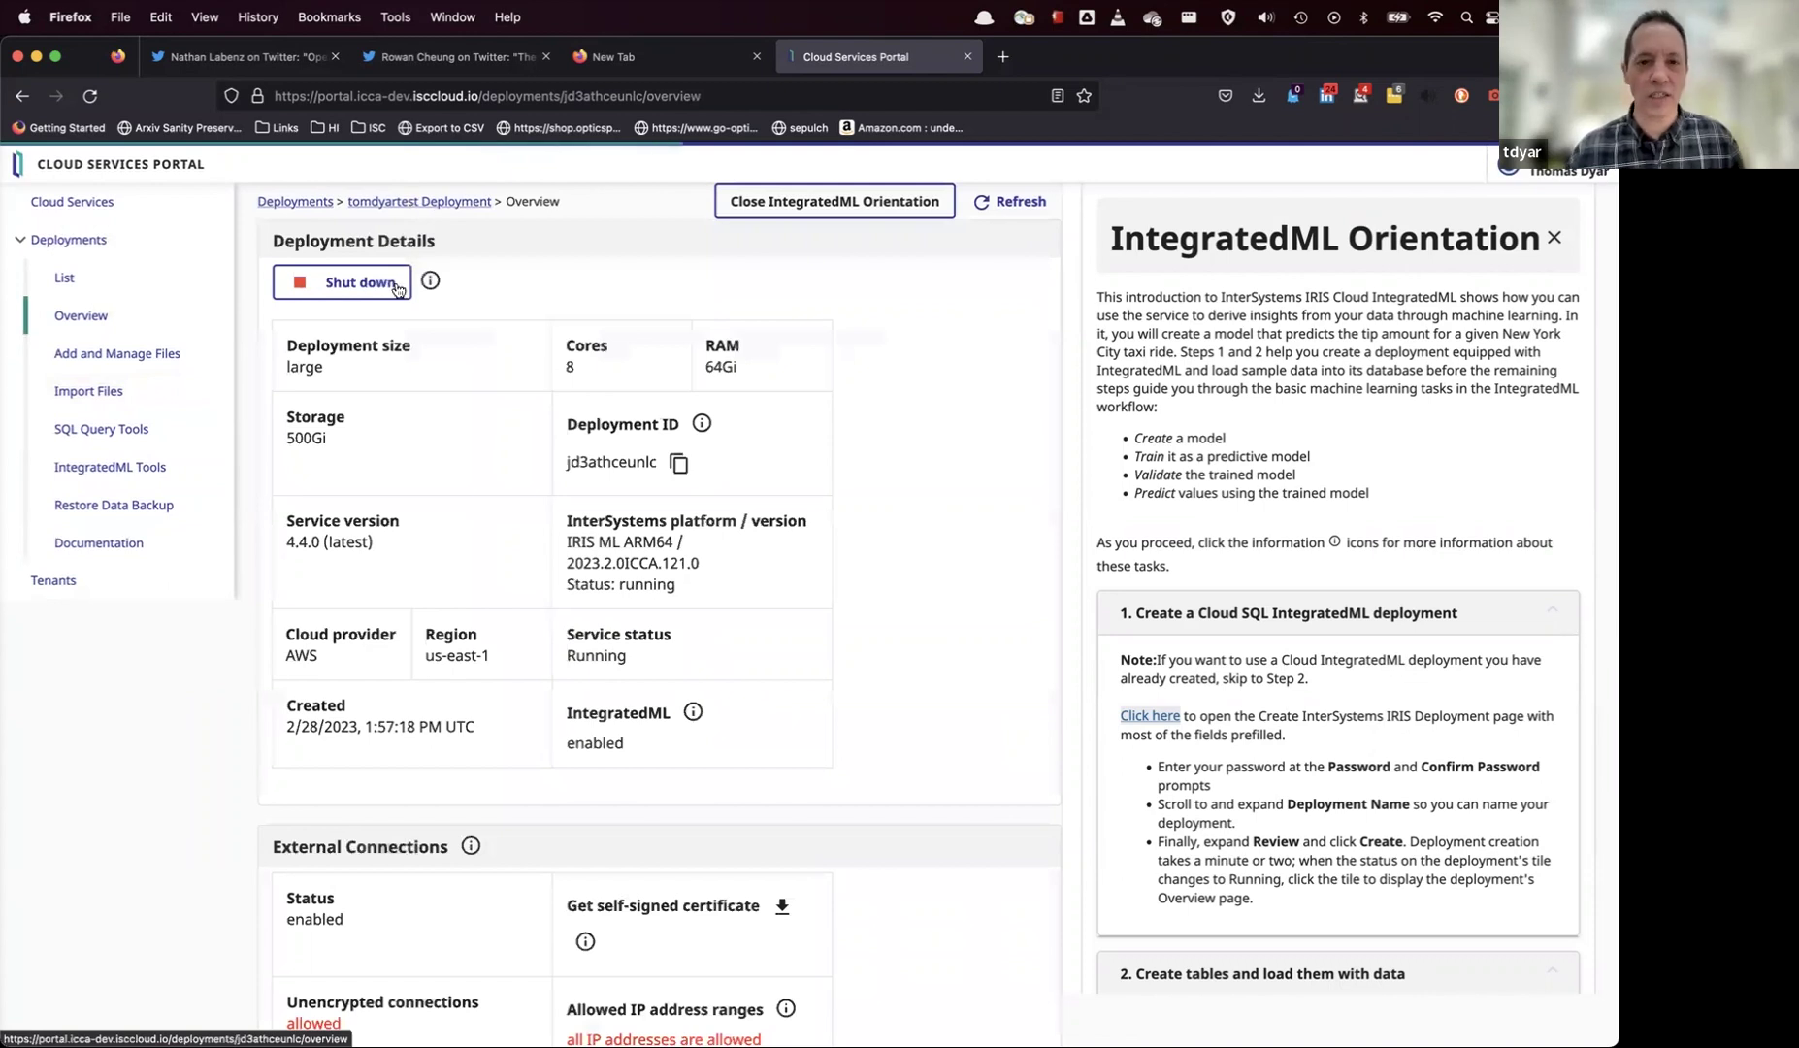
click(89, 465)
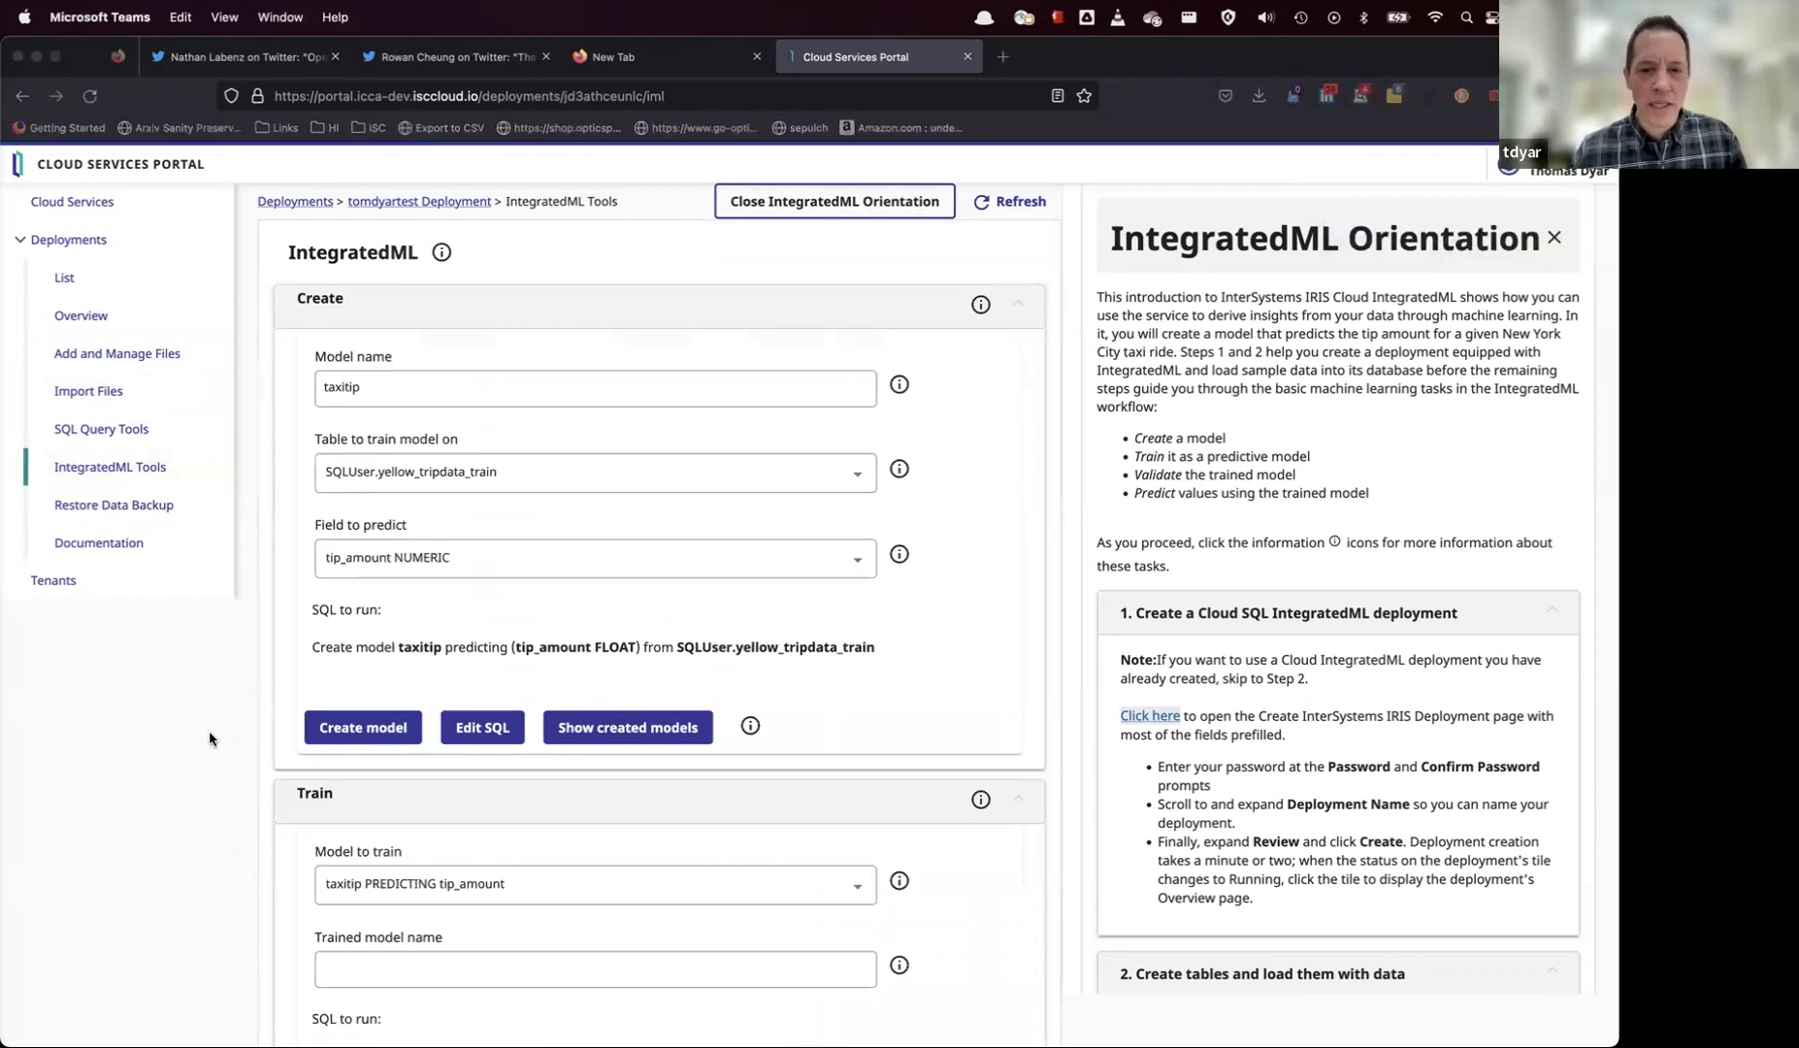
scroll(616, 729, down, 5)
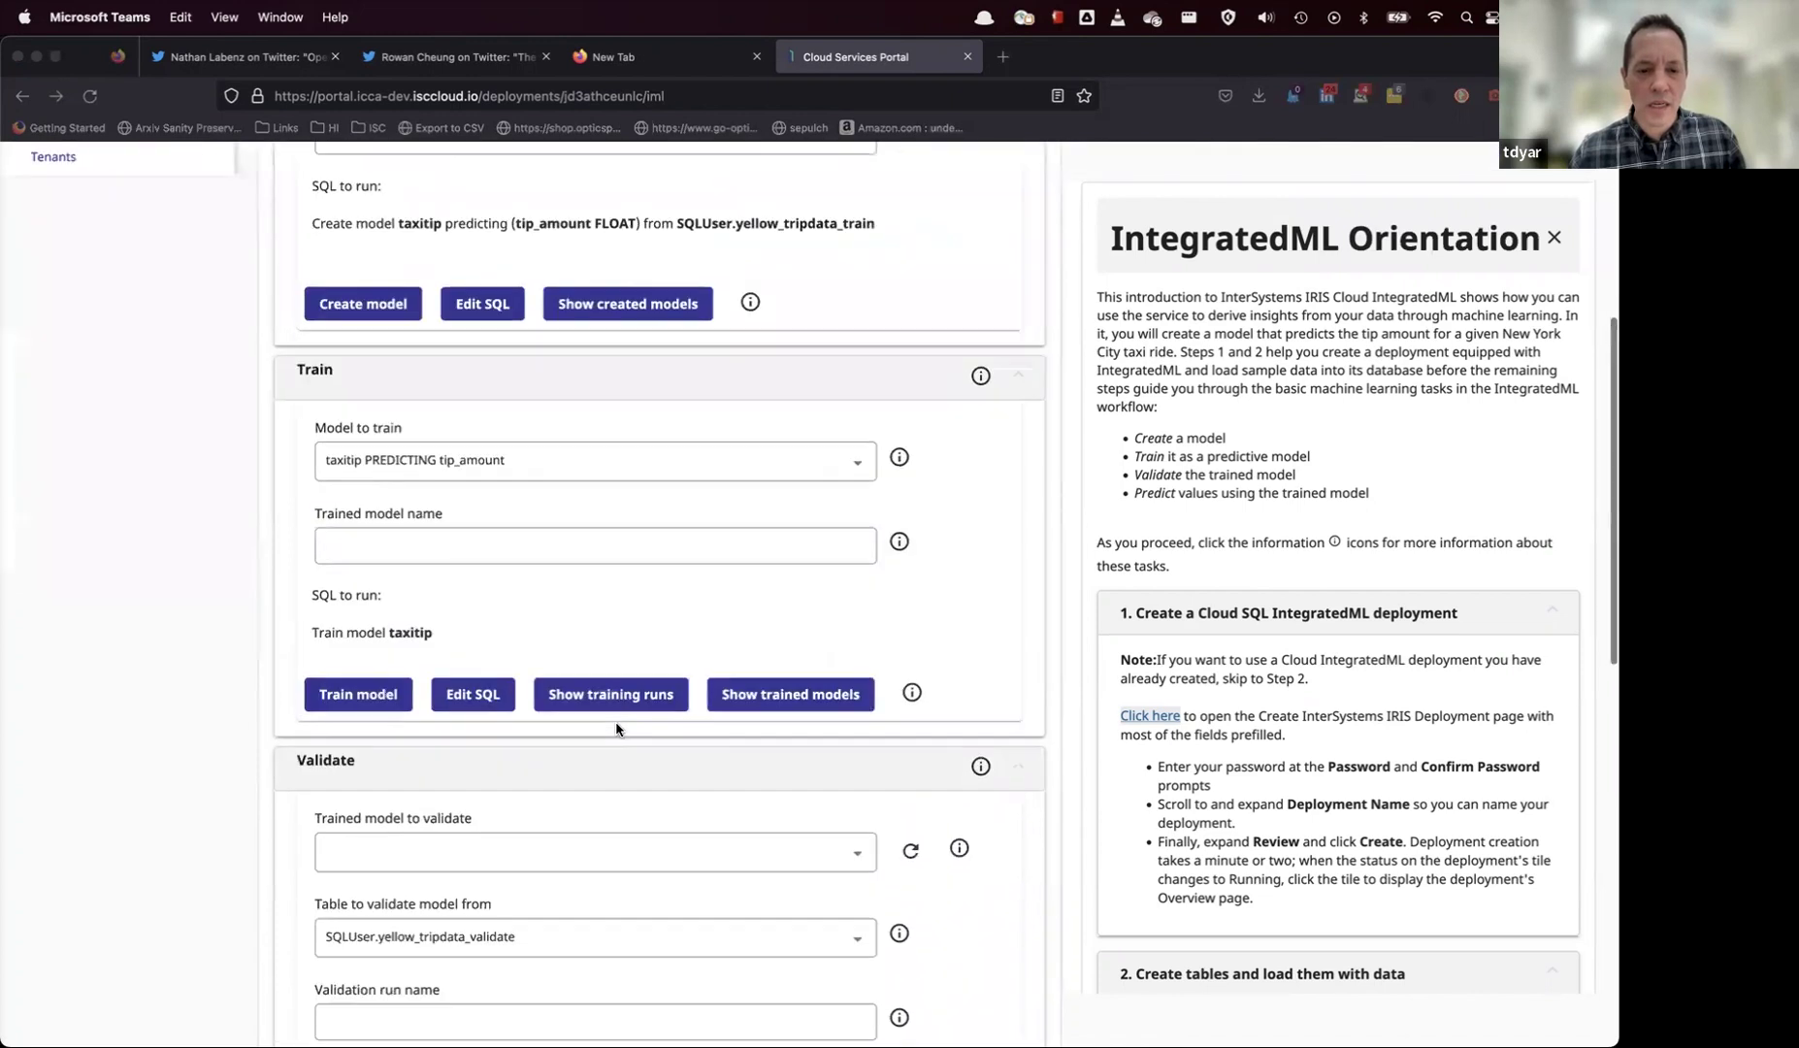
scroll(617, 727, down, 5)
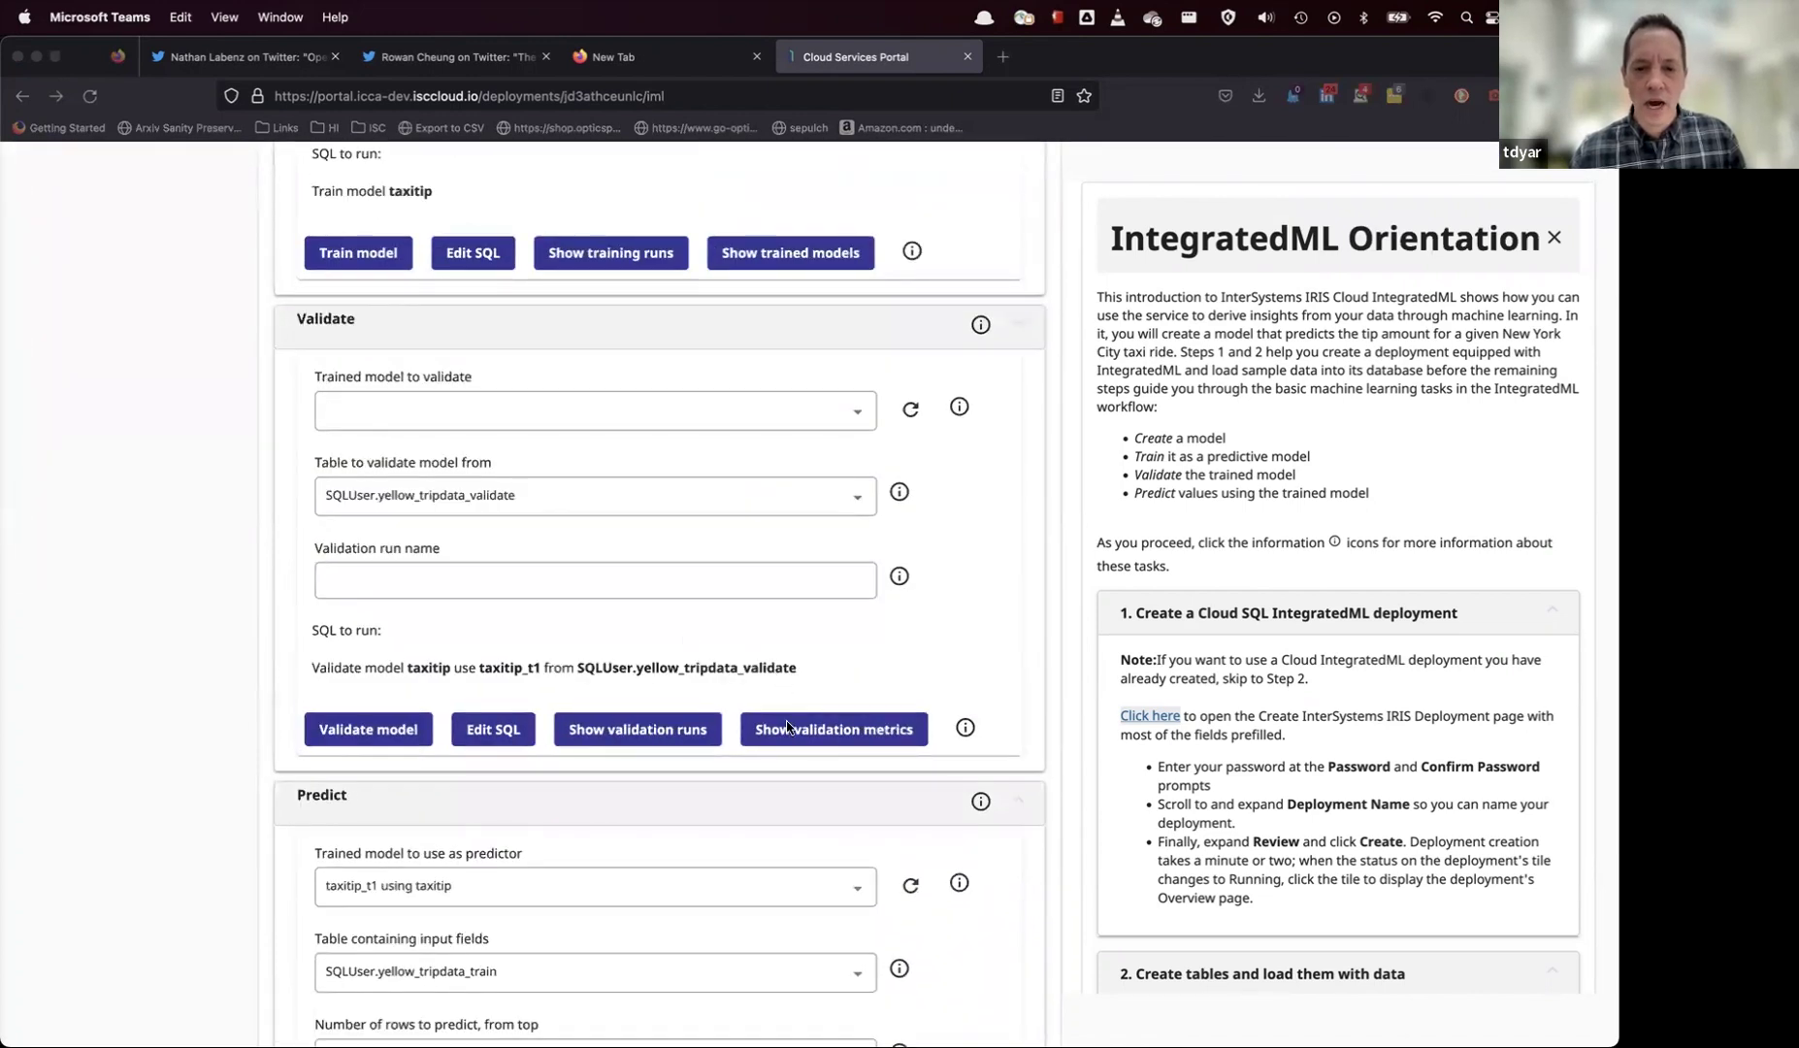
click(788, 728)
click(790, 729)
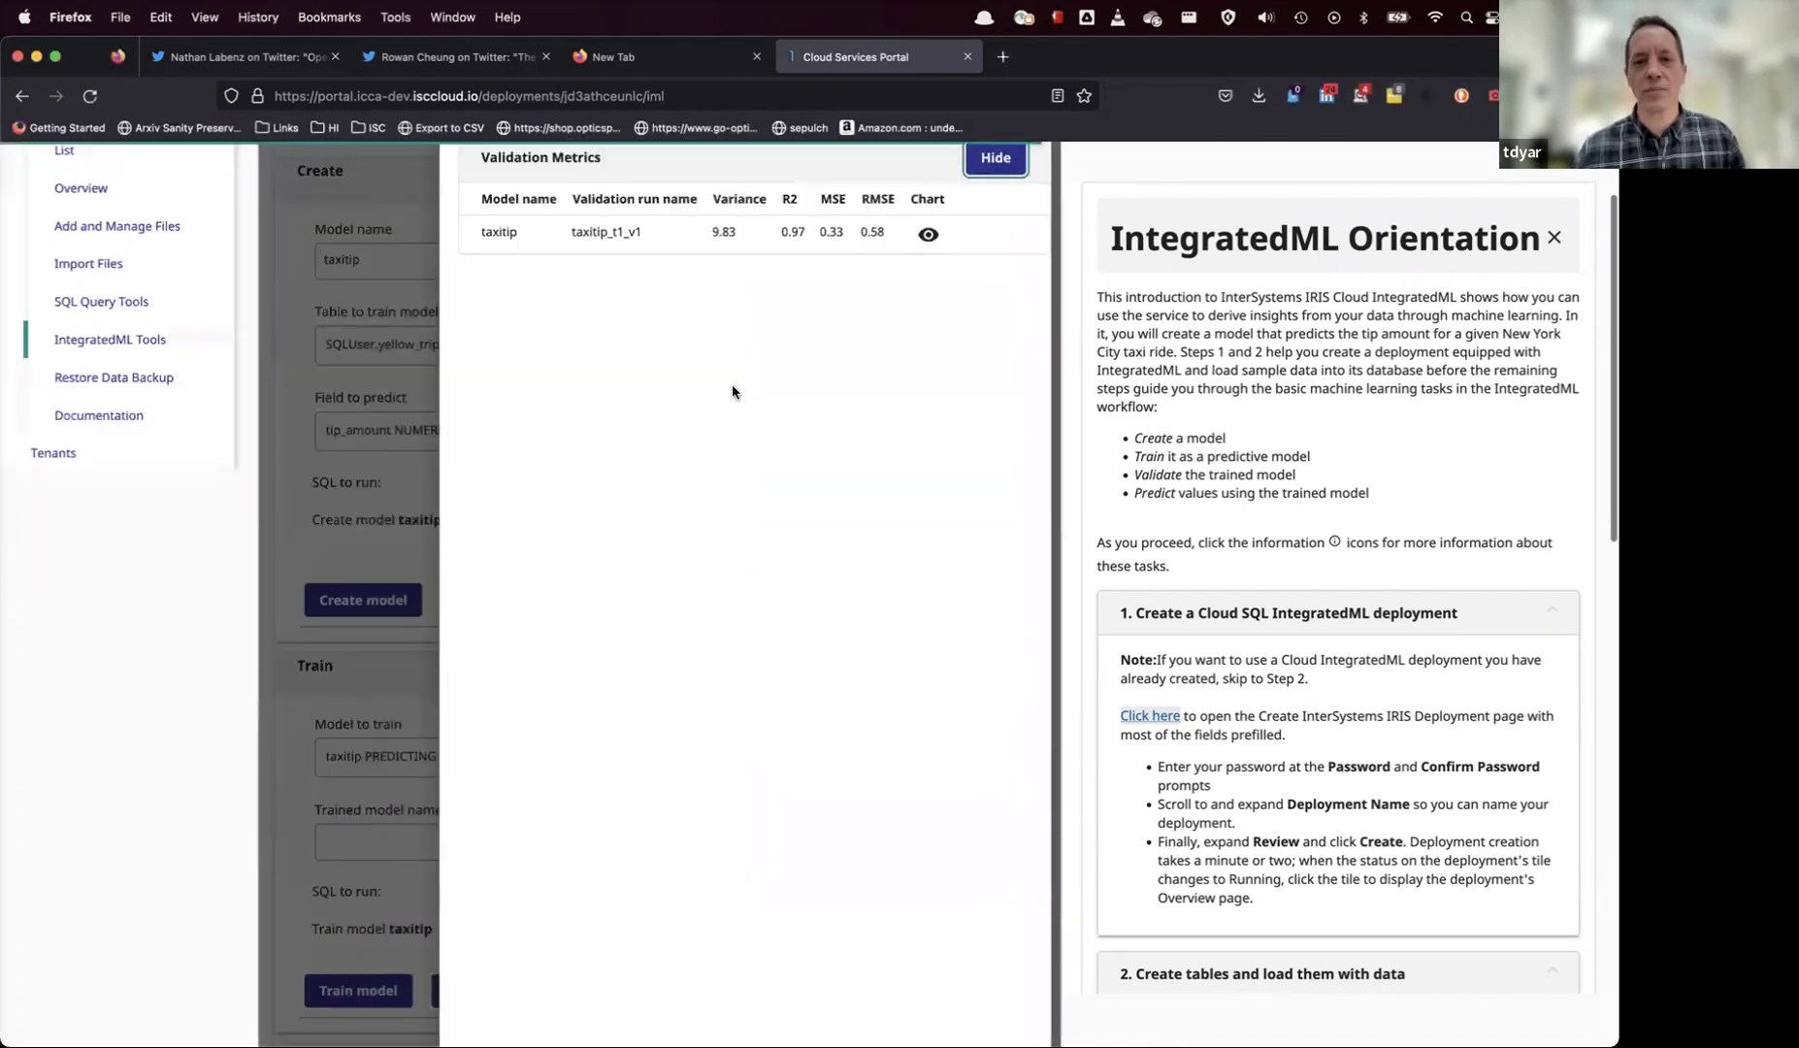
- View the Prediction vs Actual chart of validation run taxitip_t1_v1 and close it
click(927, 236)
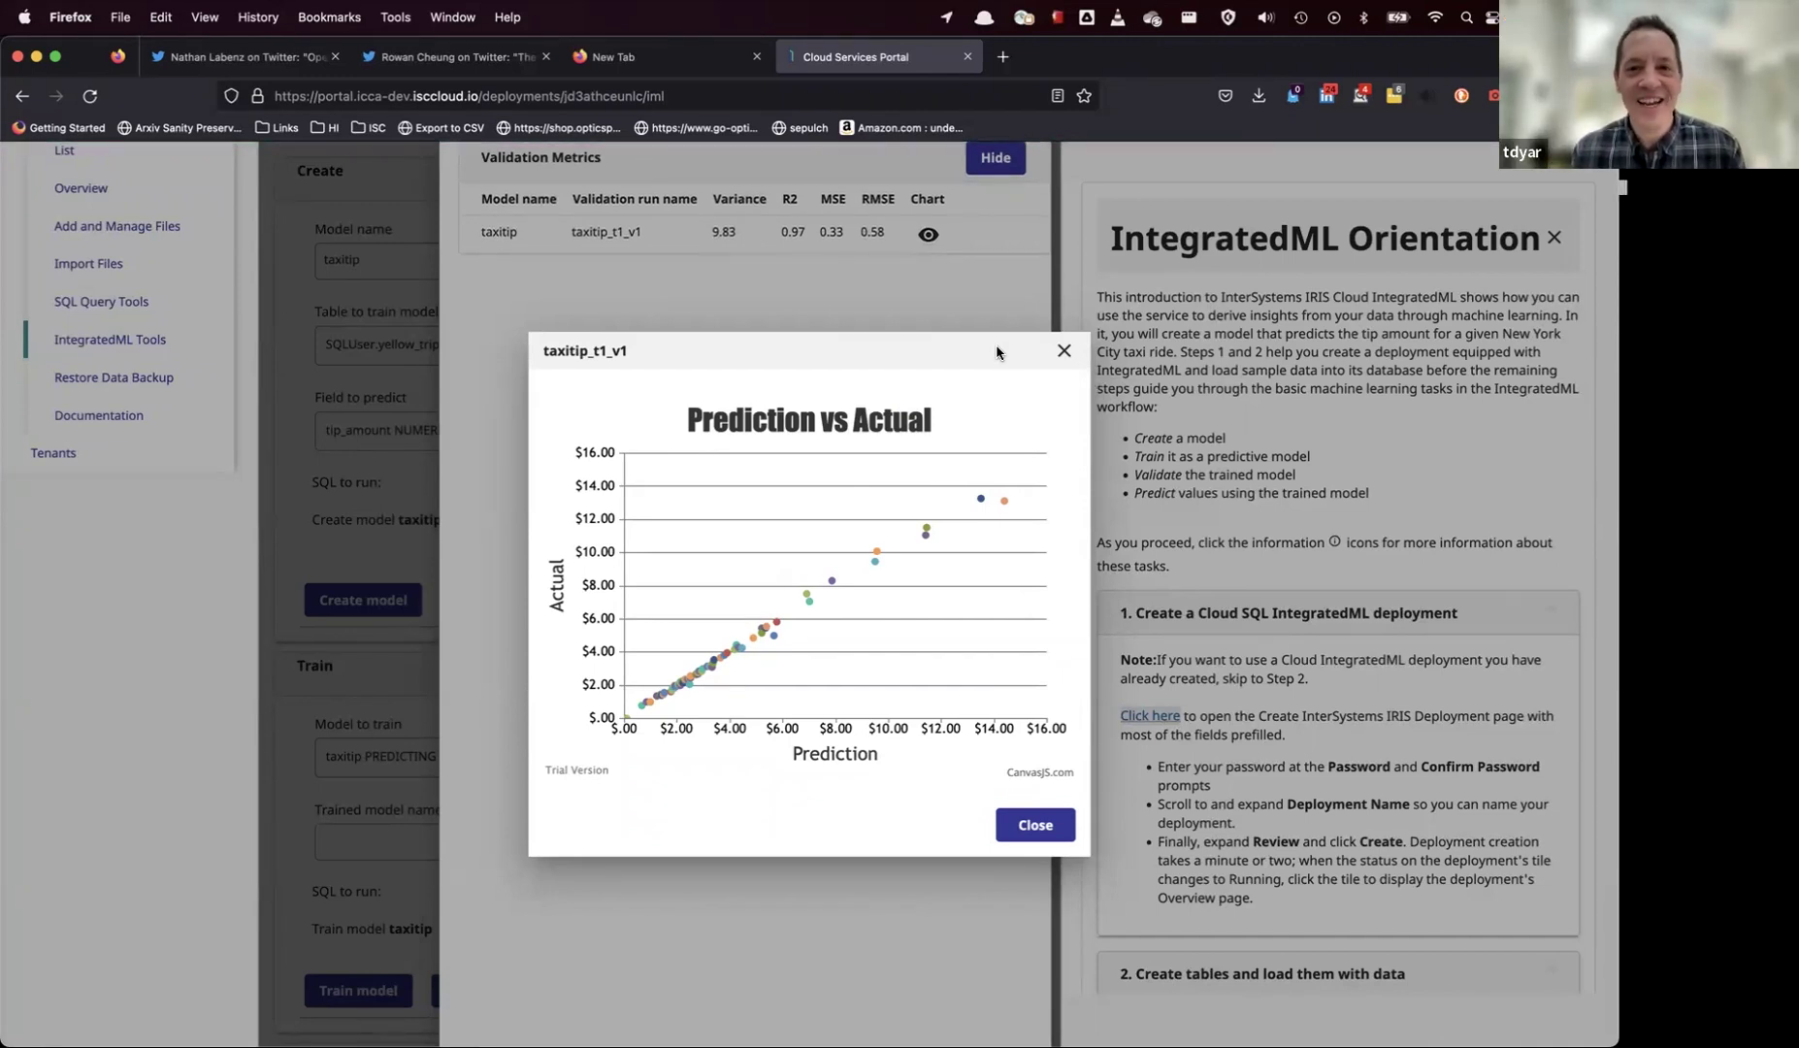
key(super+Tab)
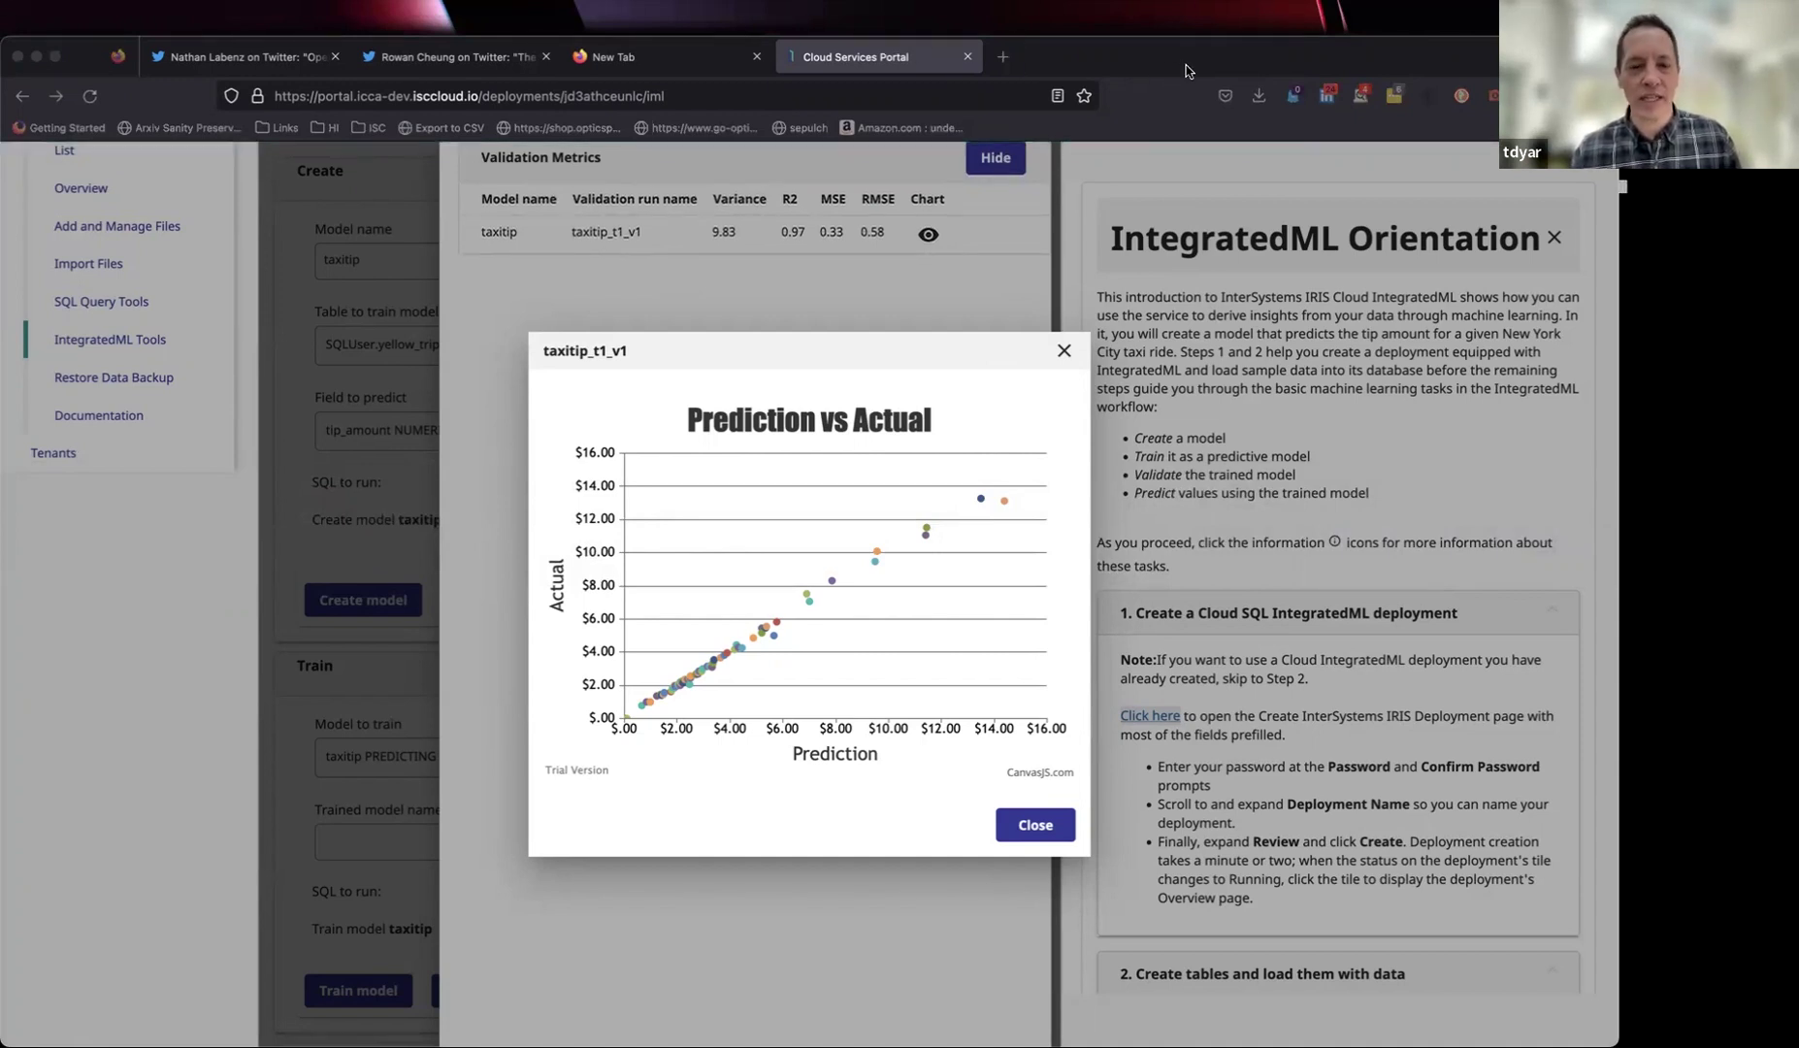
click(1063, 351)
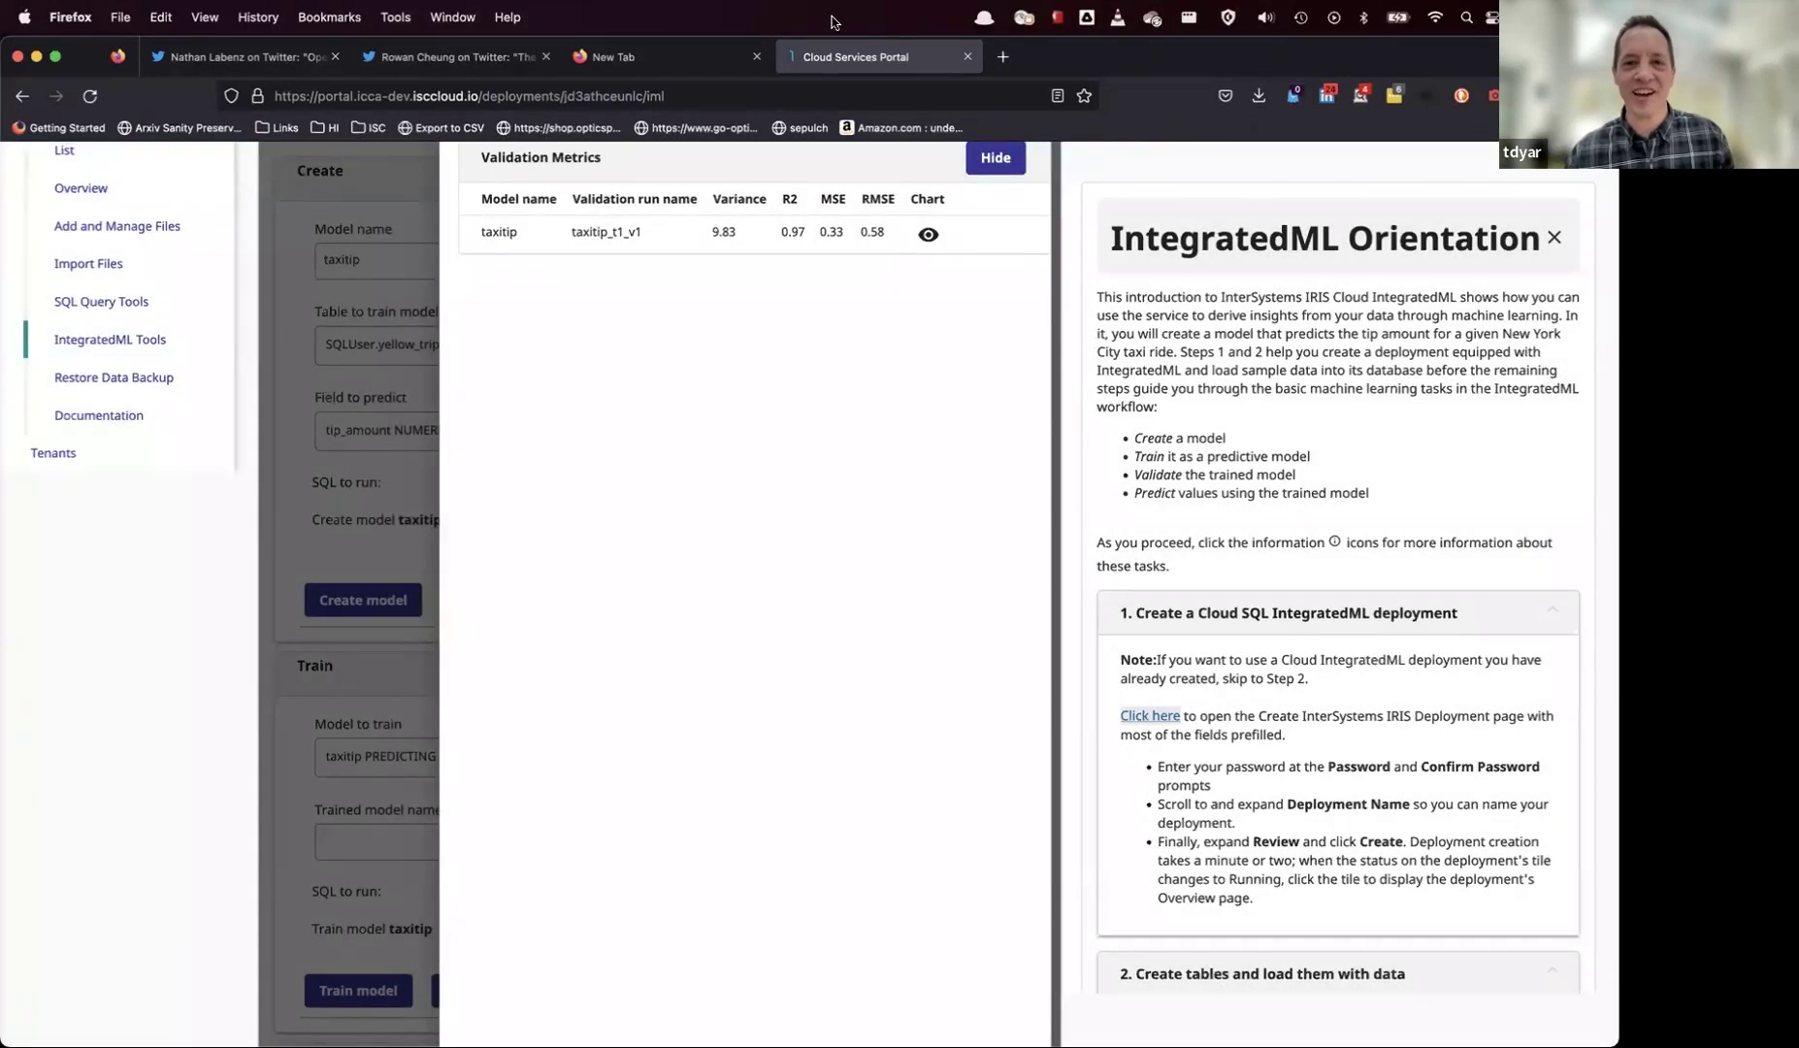